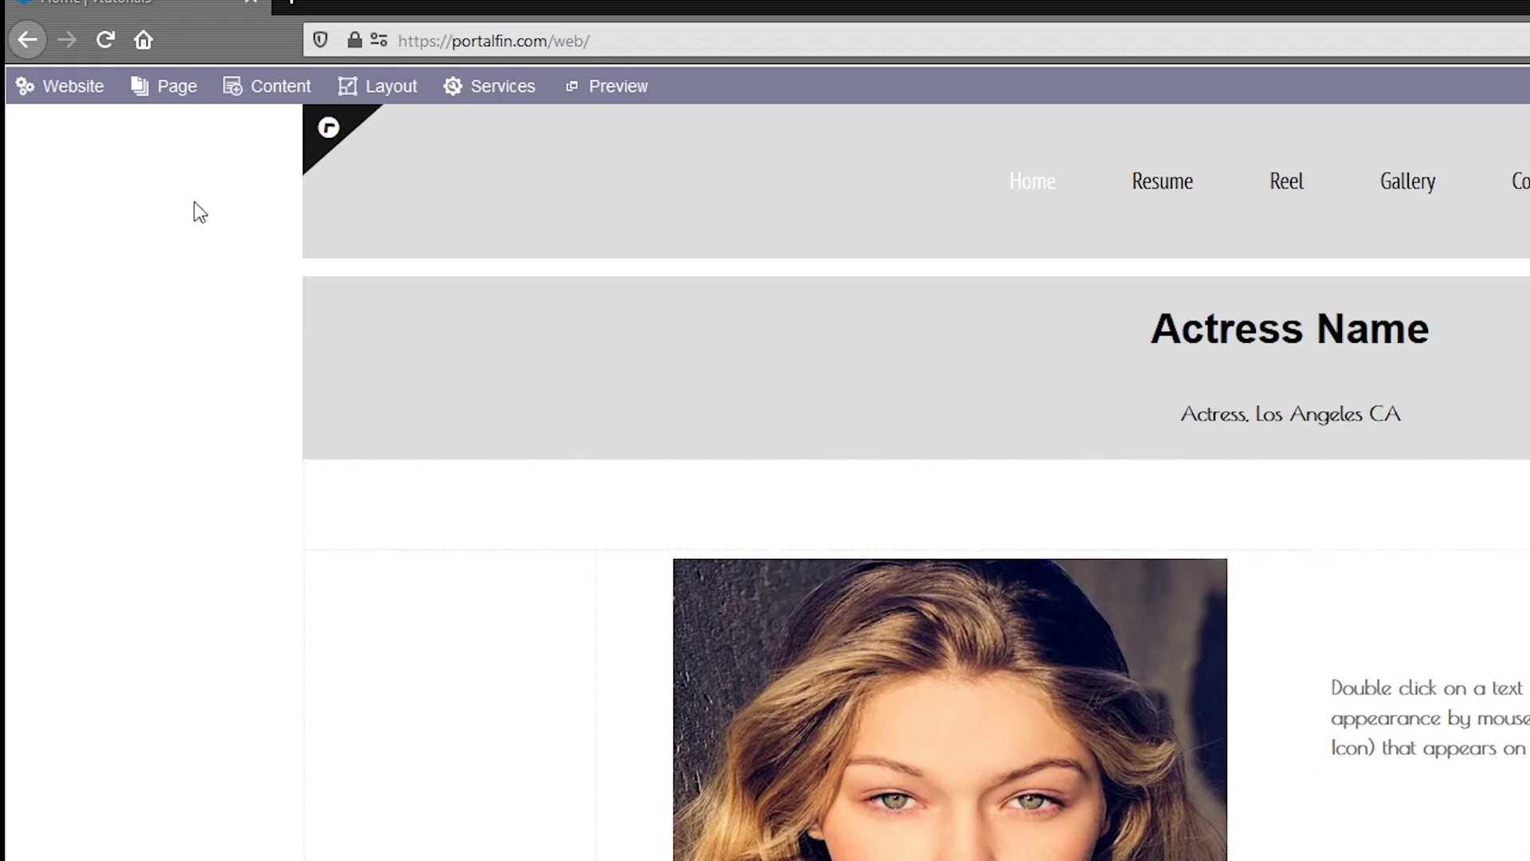
Start adding a new page and show the page templates in the Retail & Fashion category
left_click(173, 109)
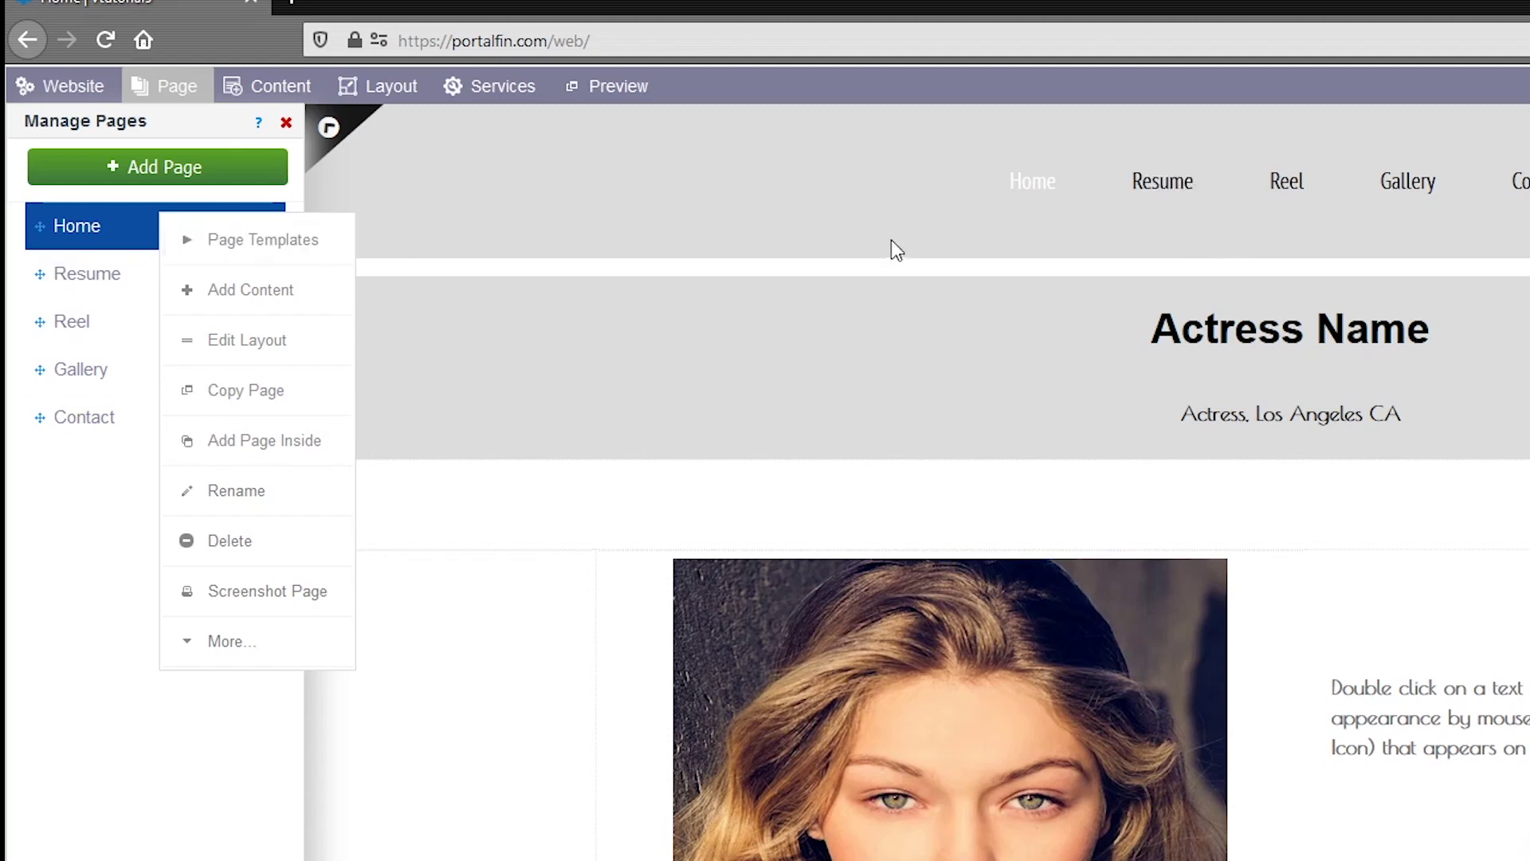
left_click(176, 183)
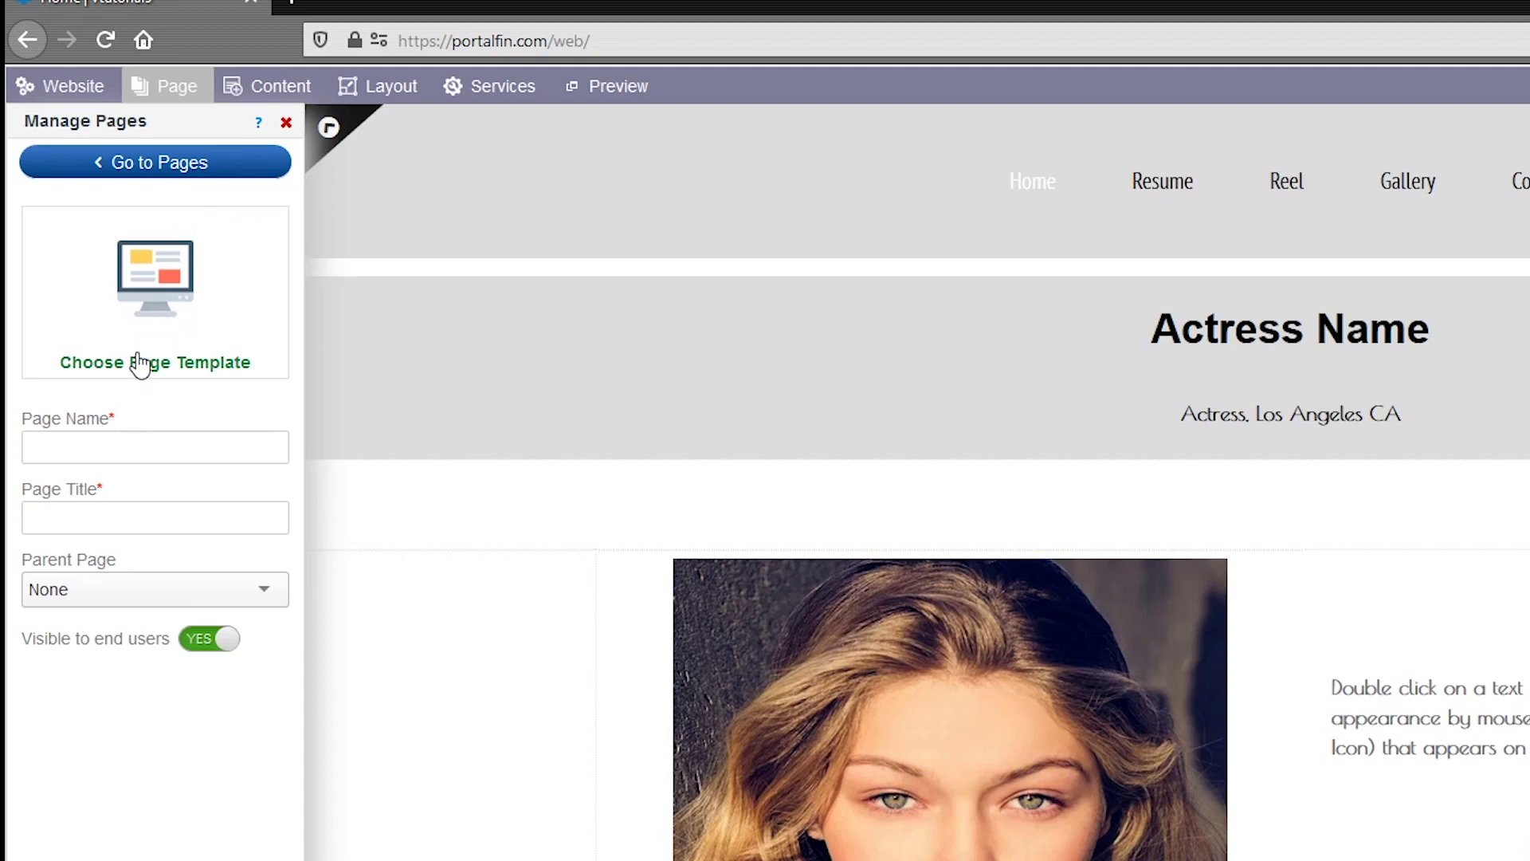
left_click(177, 319)
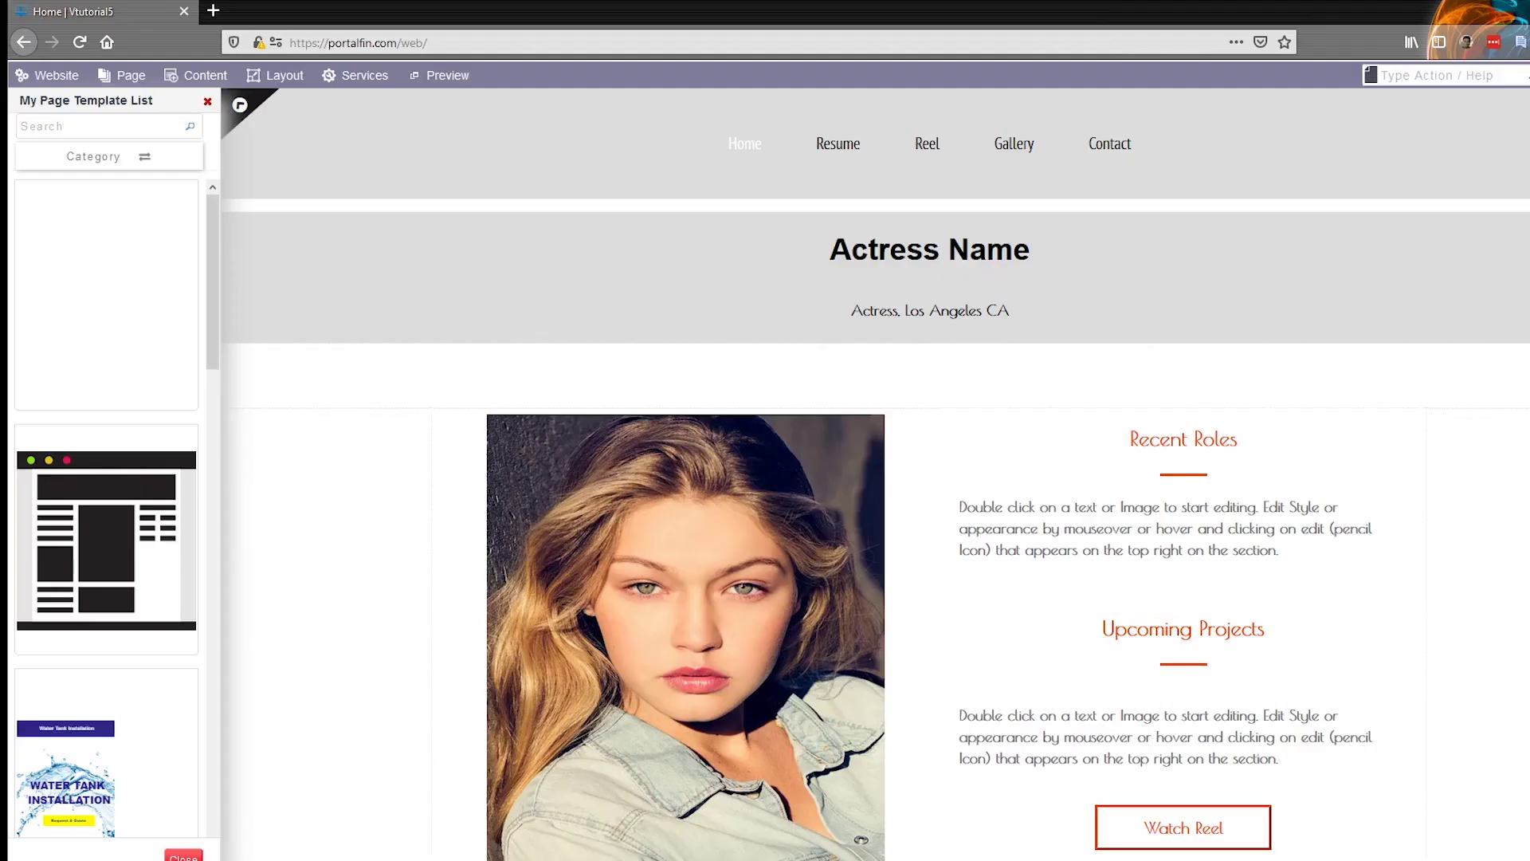
mouse_move(175, 276)
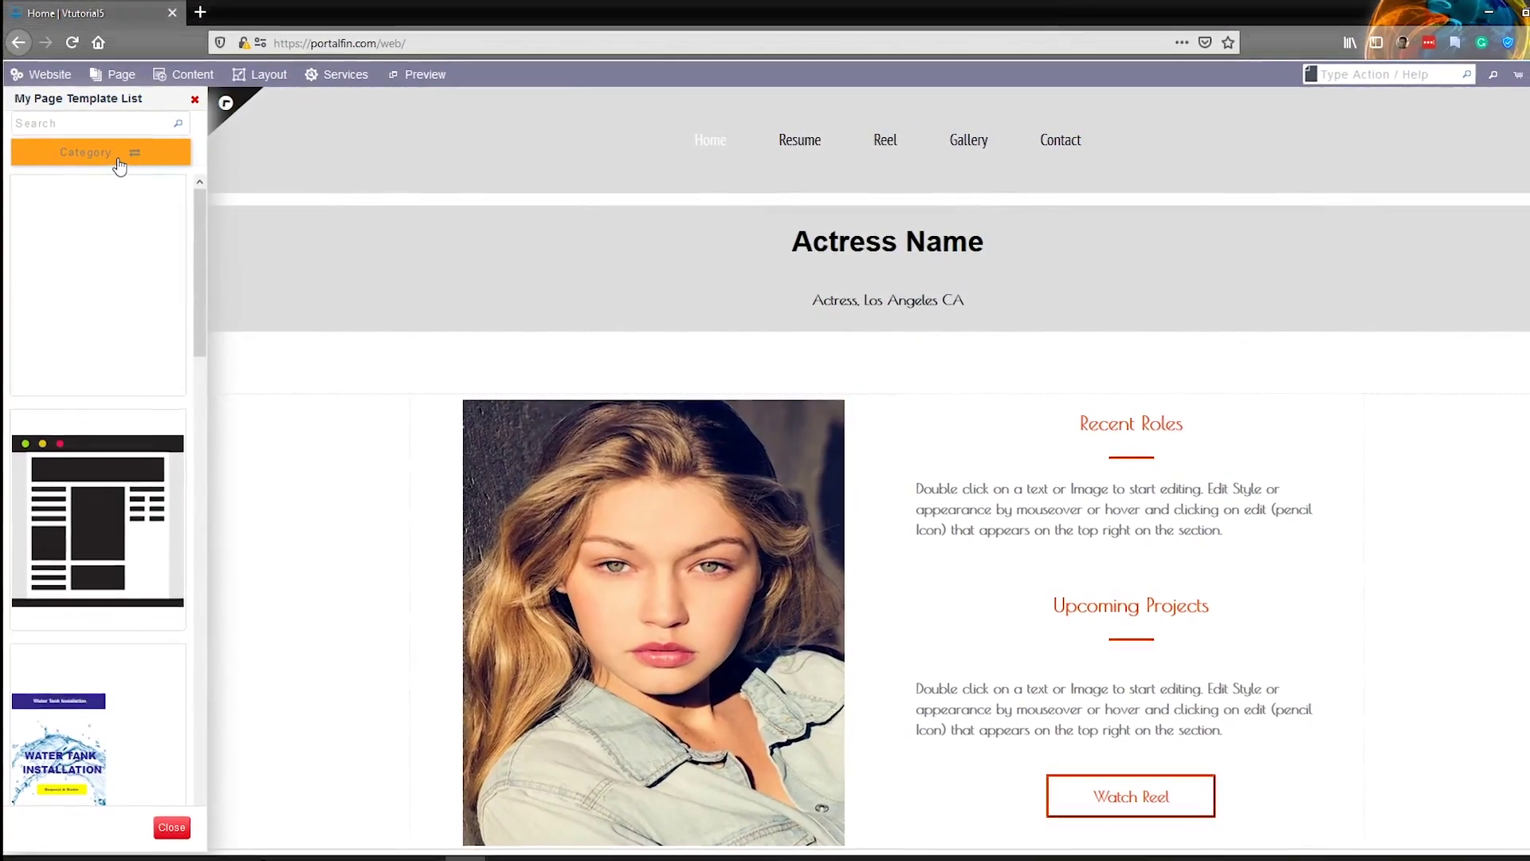
left_click(118, 161)
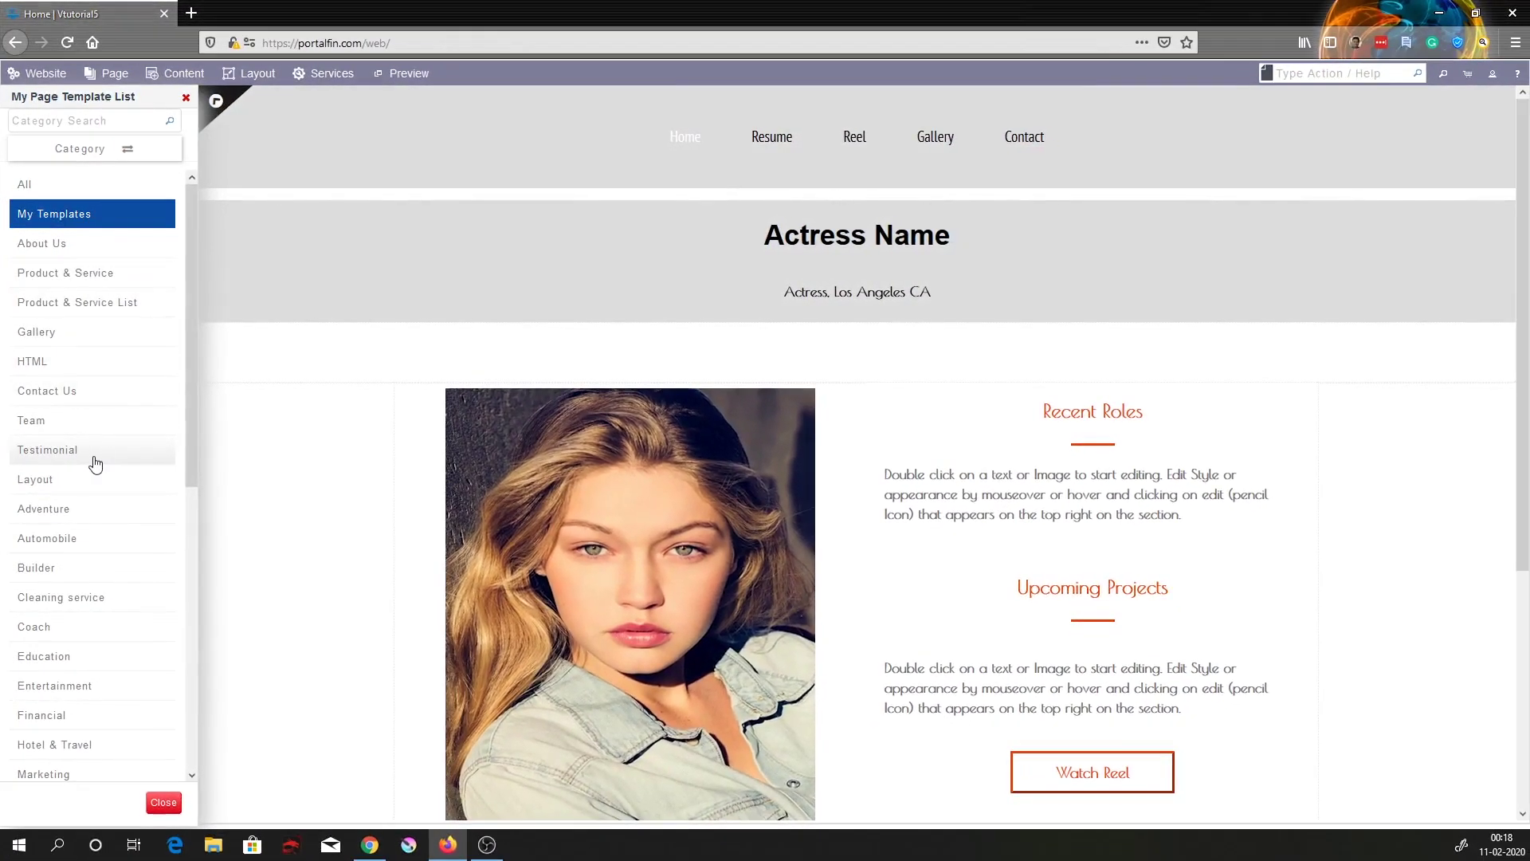
scroll(125, 462, "down", 5)
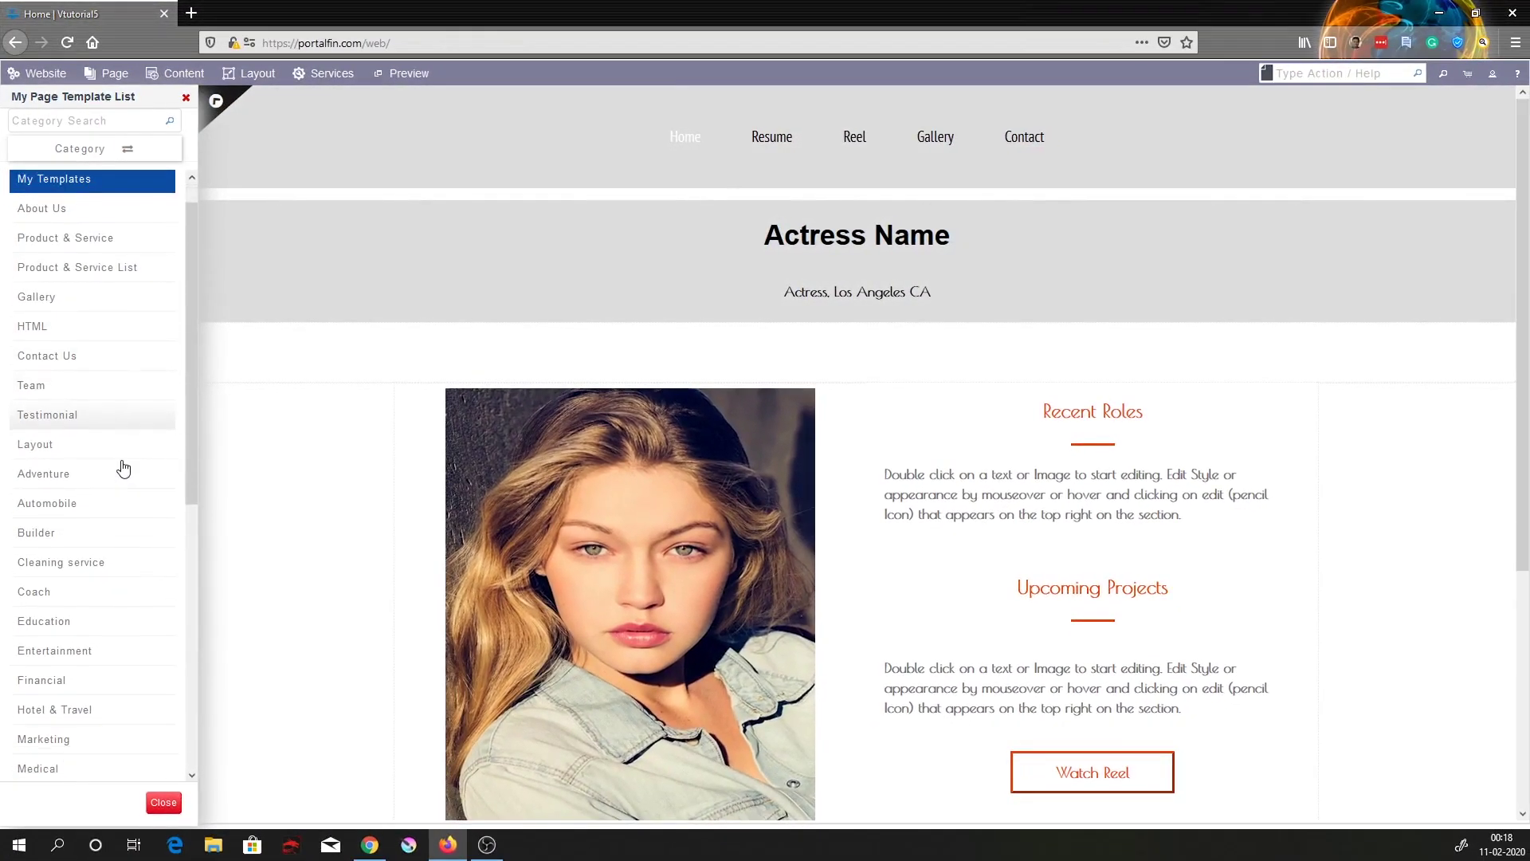
scroll(124, 468, "down", 3)
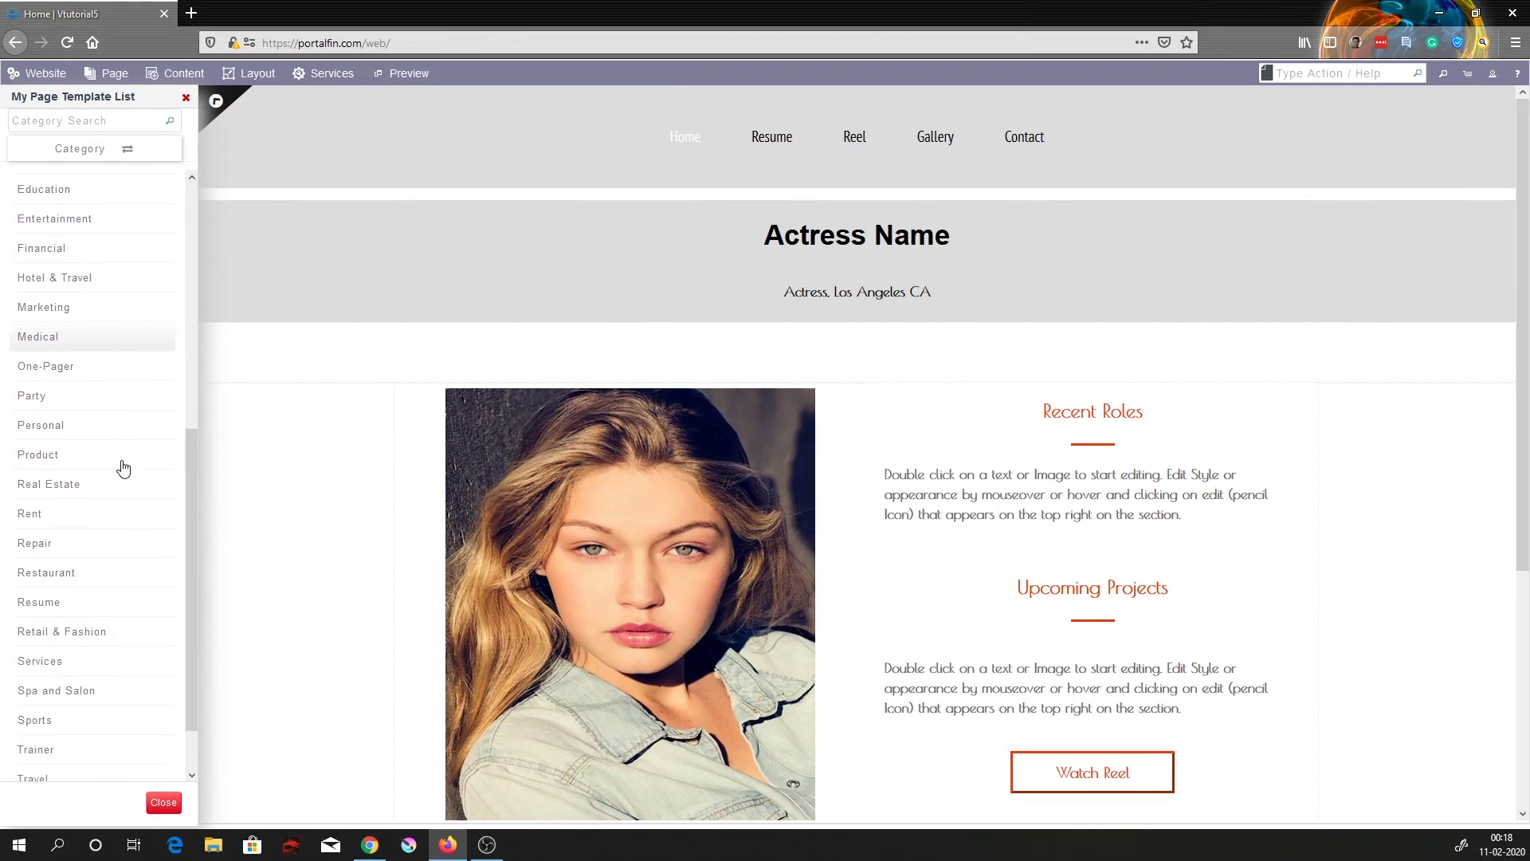
scroll(82, 481, "down", 2)
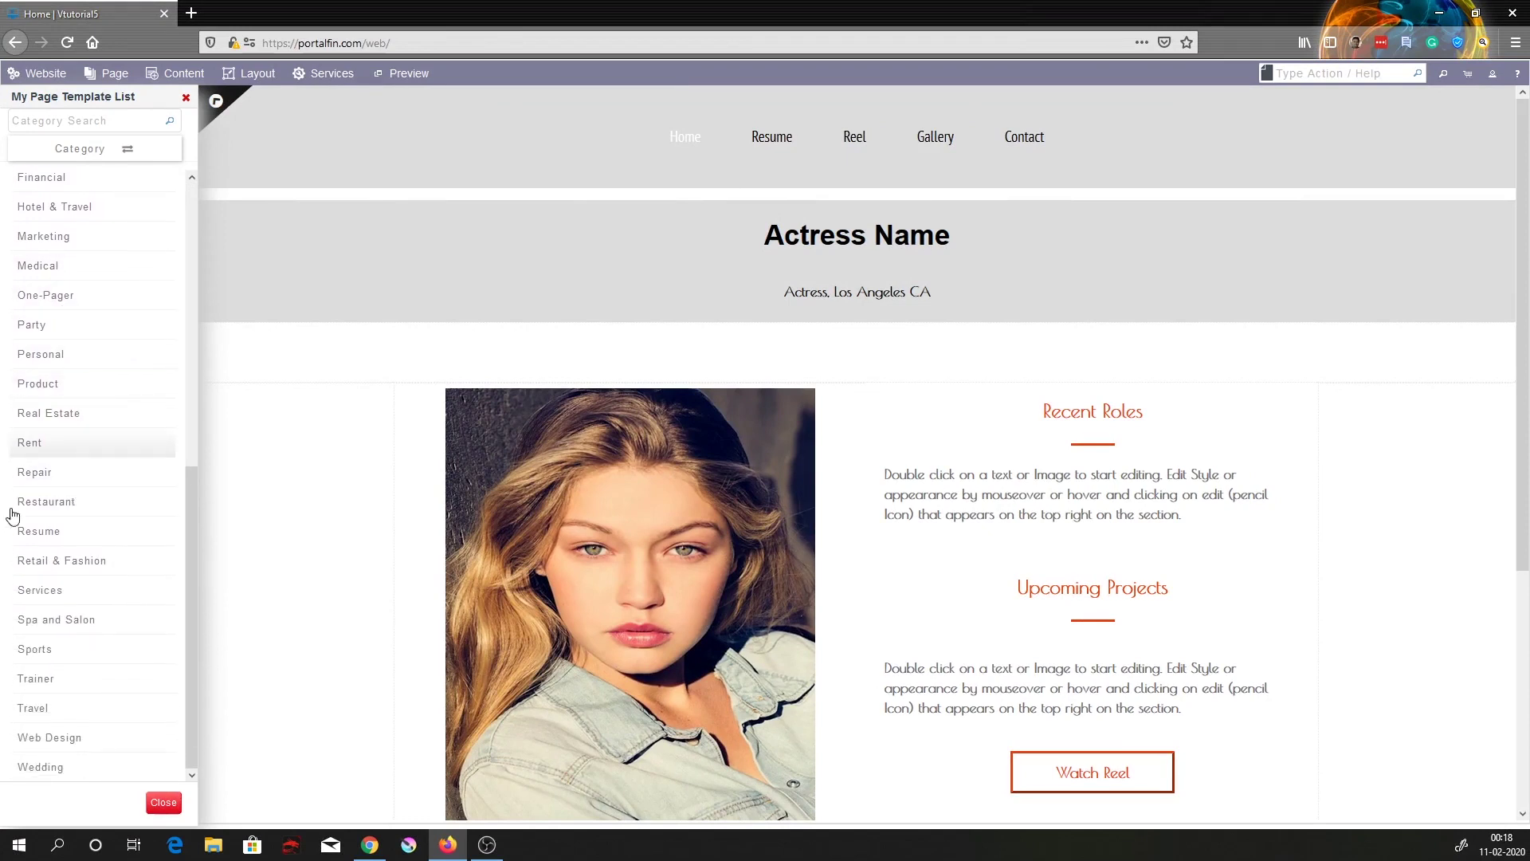
left_click(36, 566)
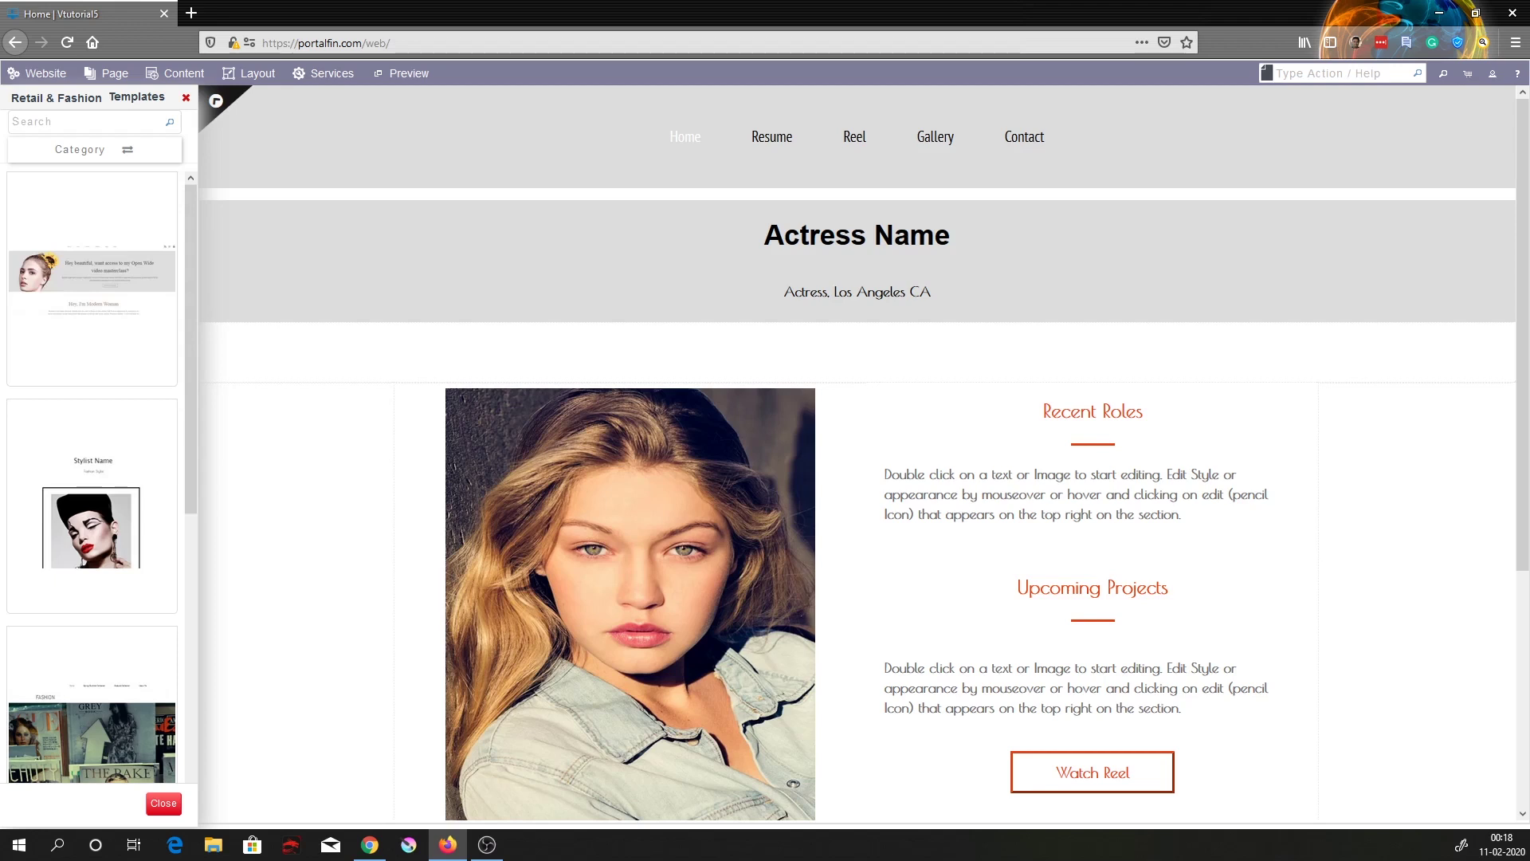
Preview the Modern Woman and Fashion Stylist Resume templates, and use Modern Woman for the new page
mouse_move(141, 305)
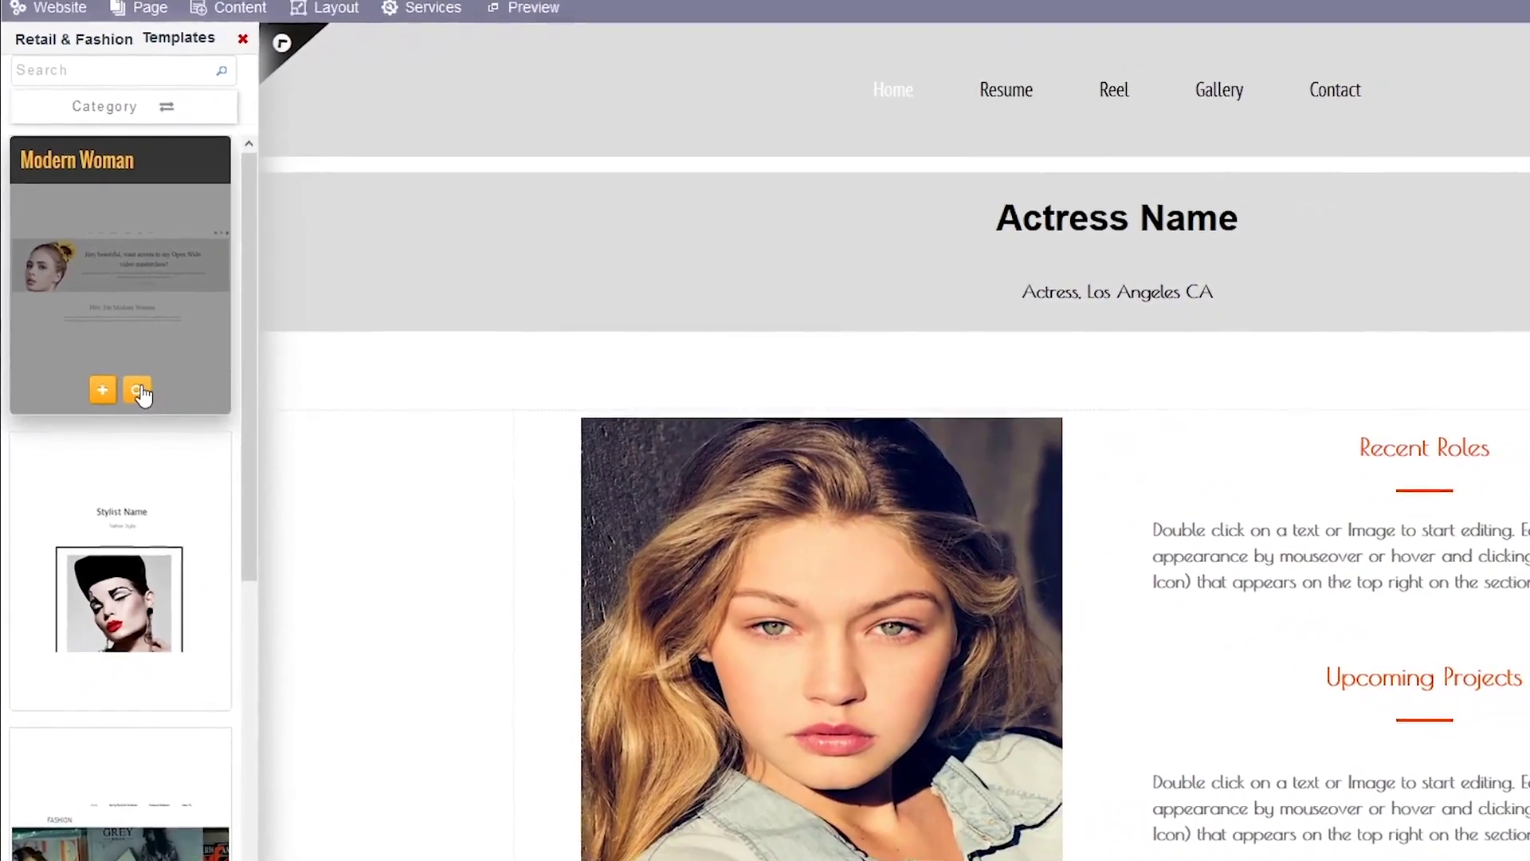
left_click(156, 407)
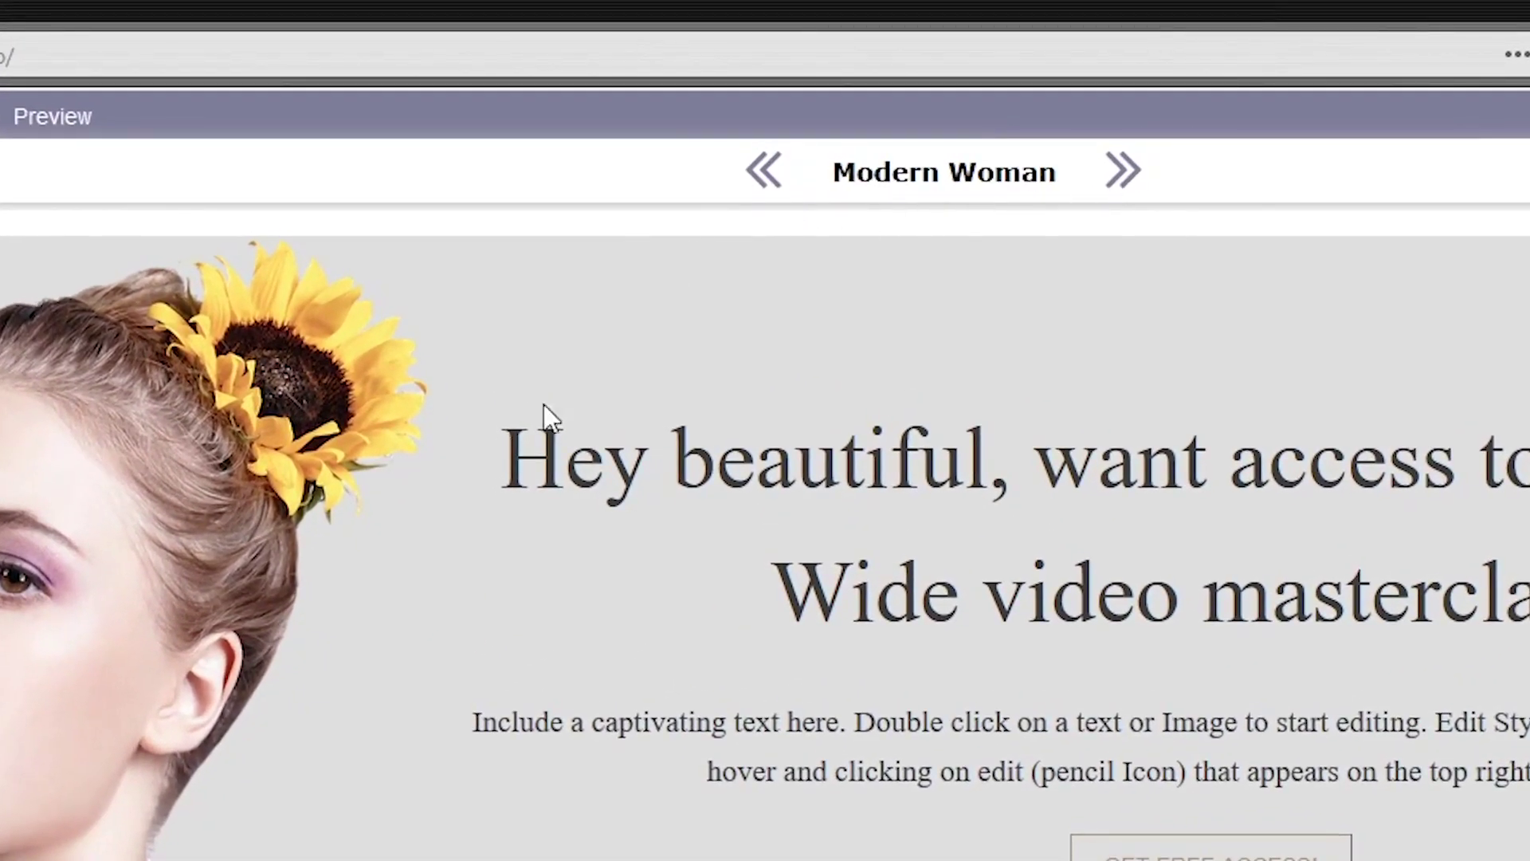
left_click(1127, 182)
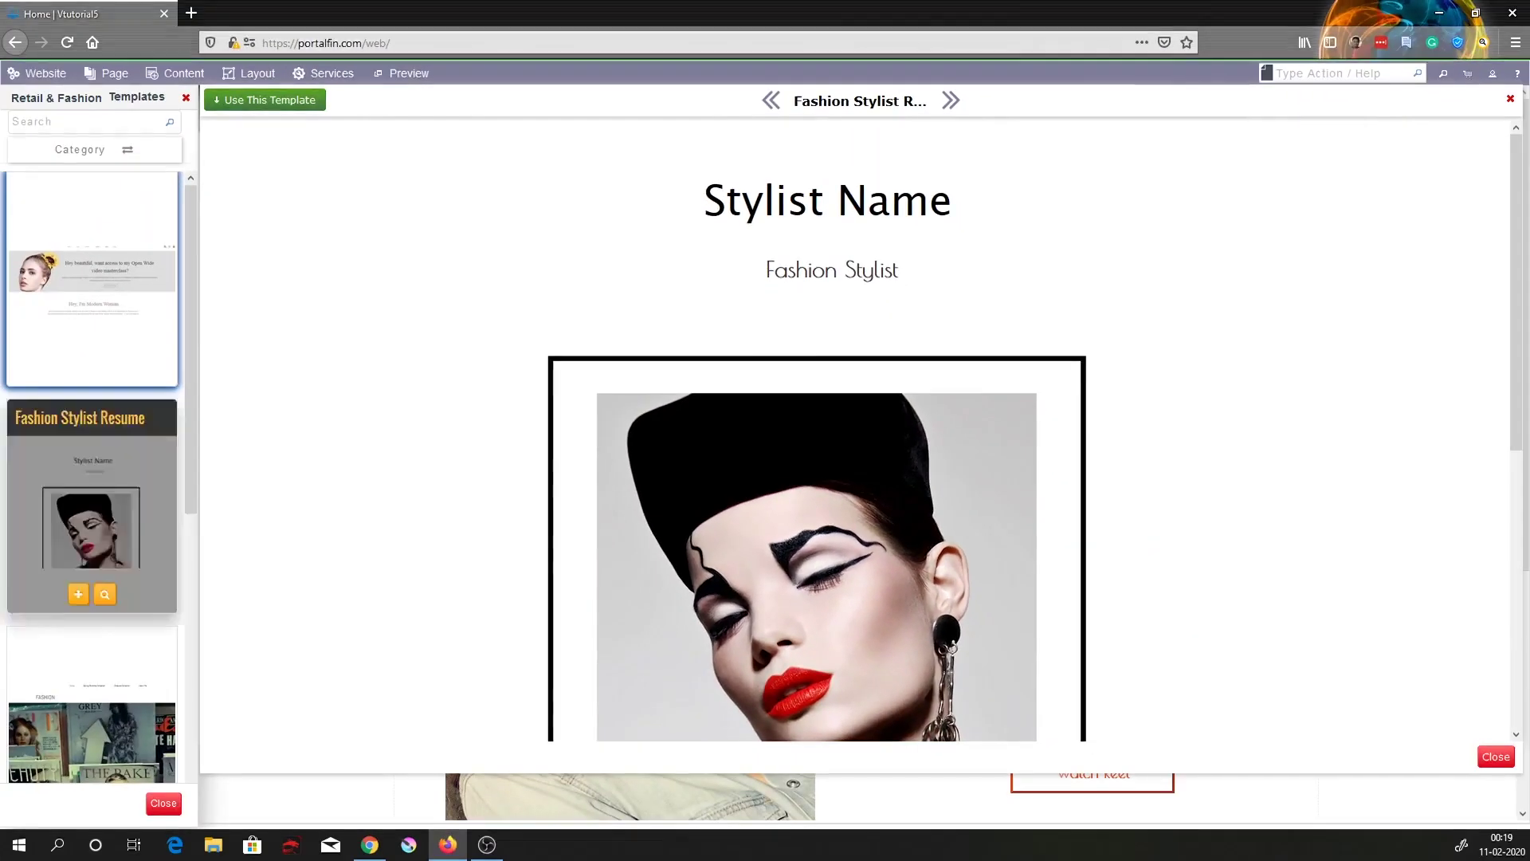
left_click(771, 101)
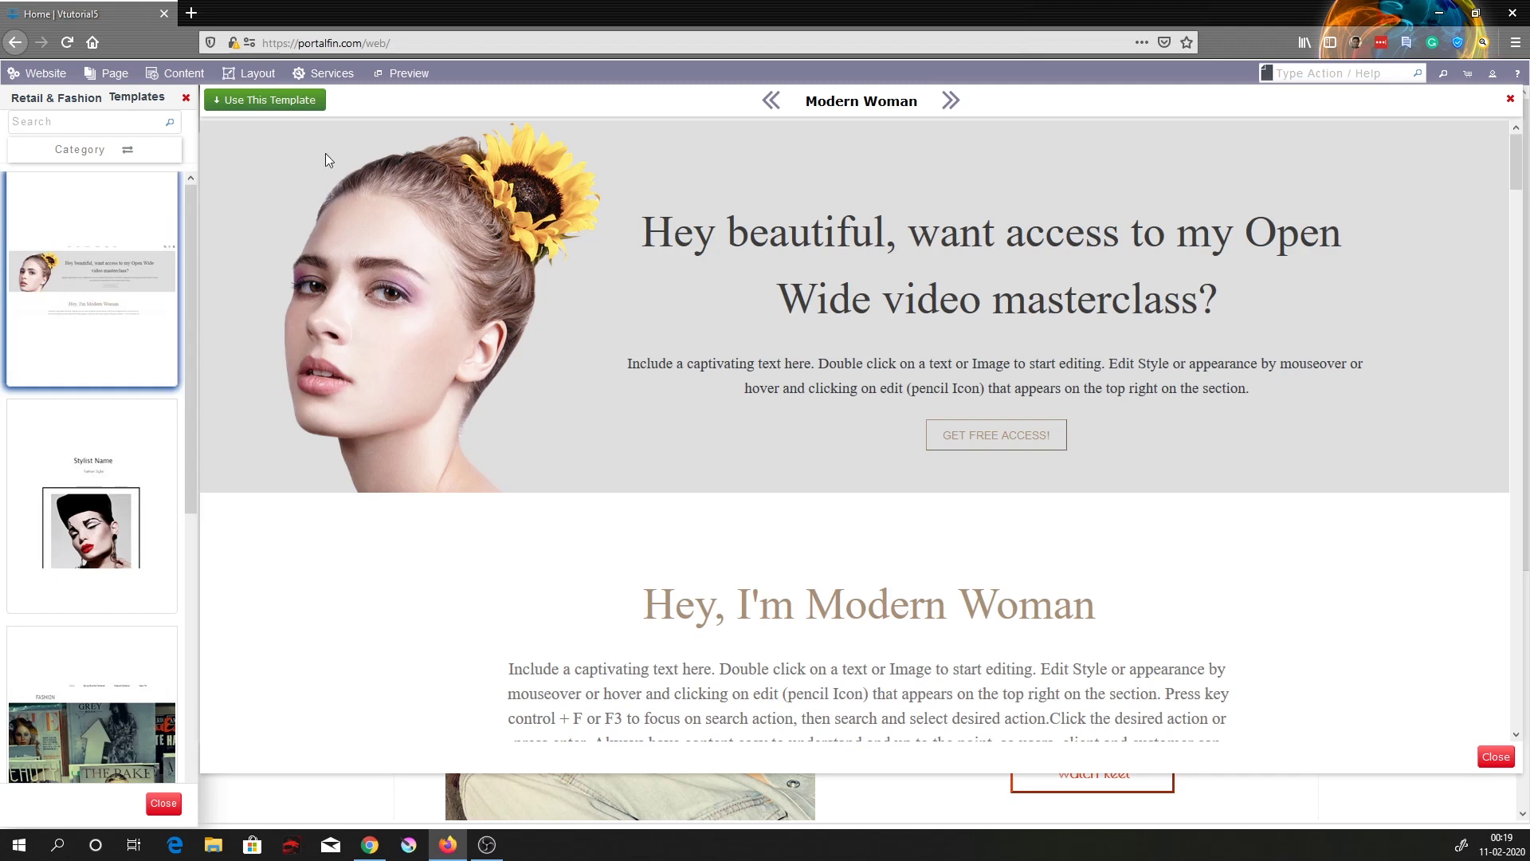
left_click(257, 102)
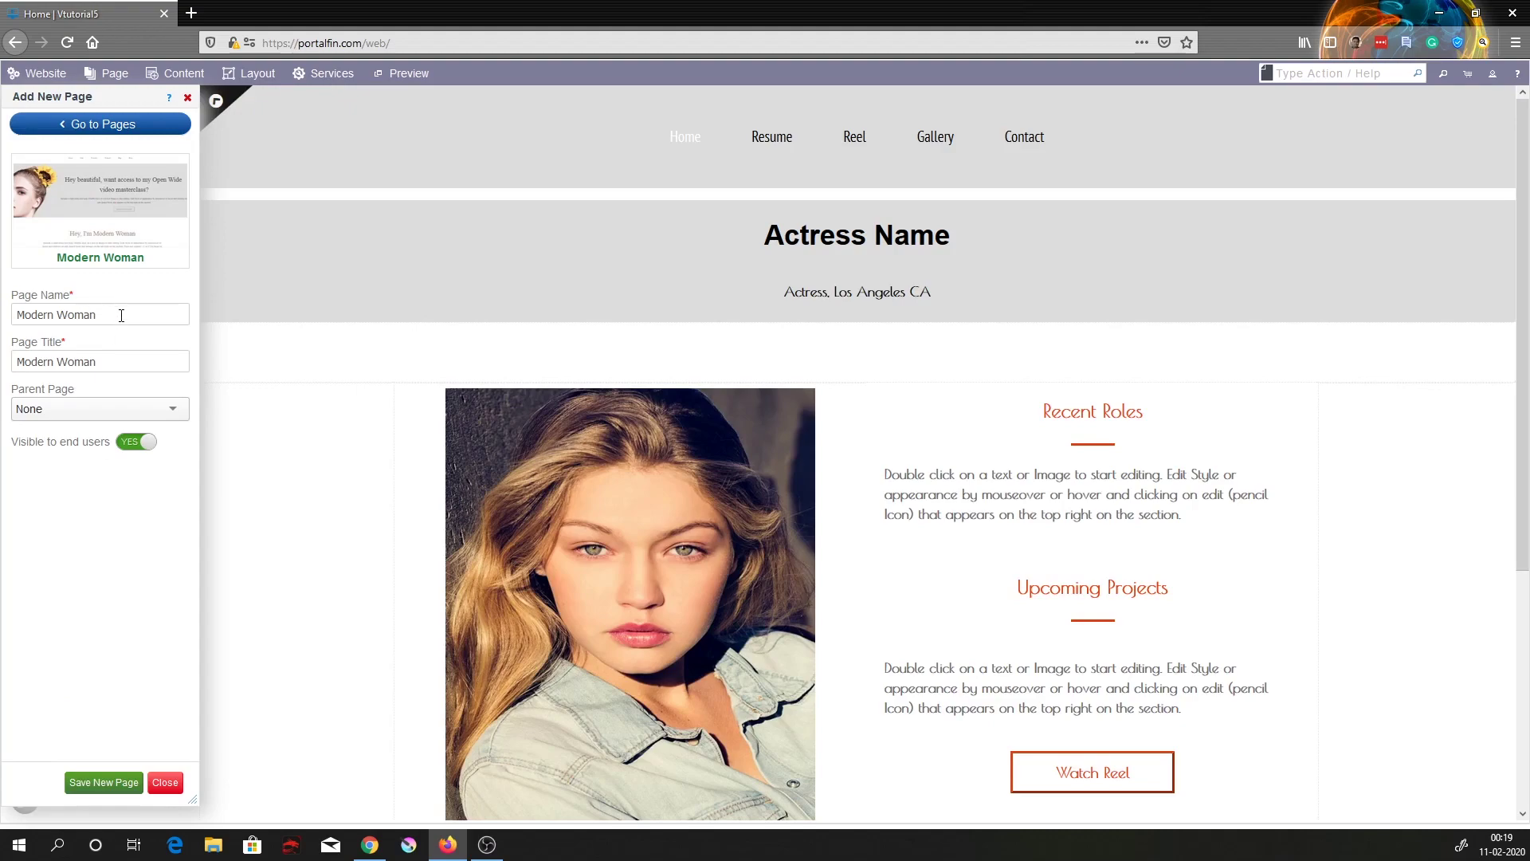
Replace the new page's name with Modelling
left_click(121, 316)
key("ctrl+a")
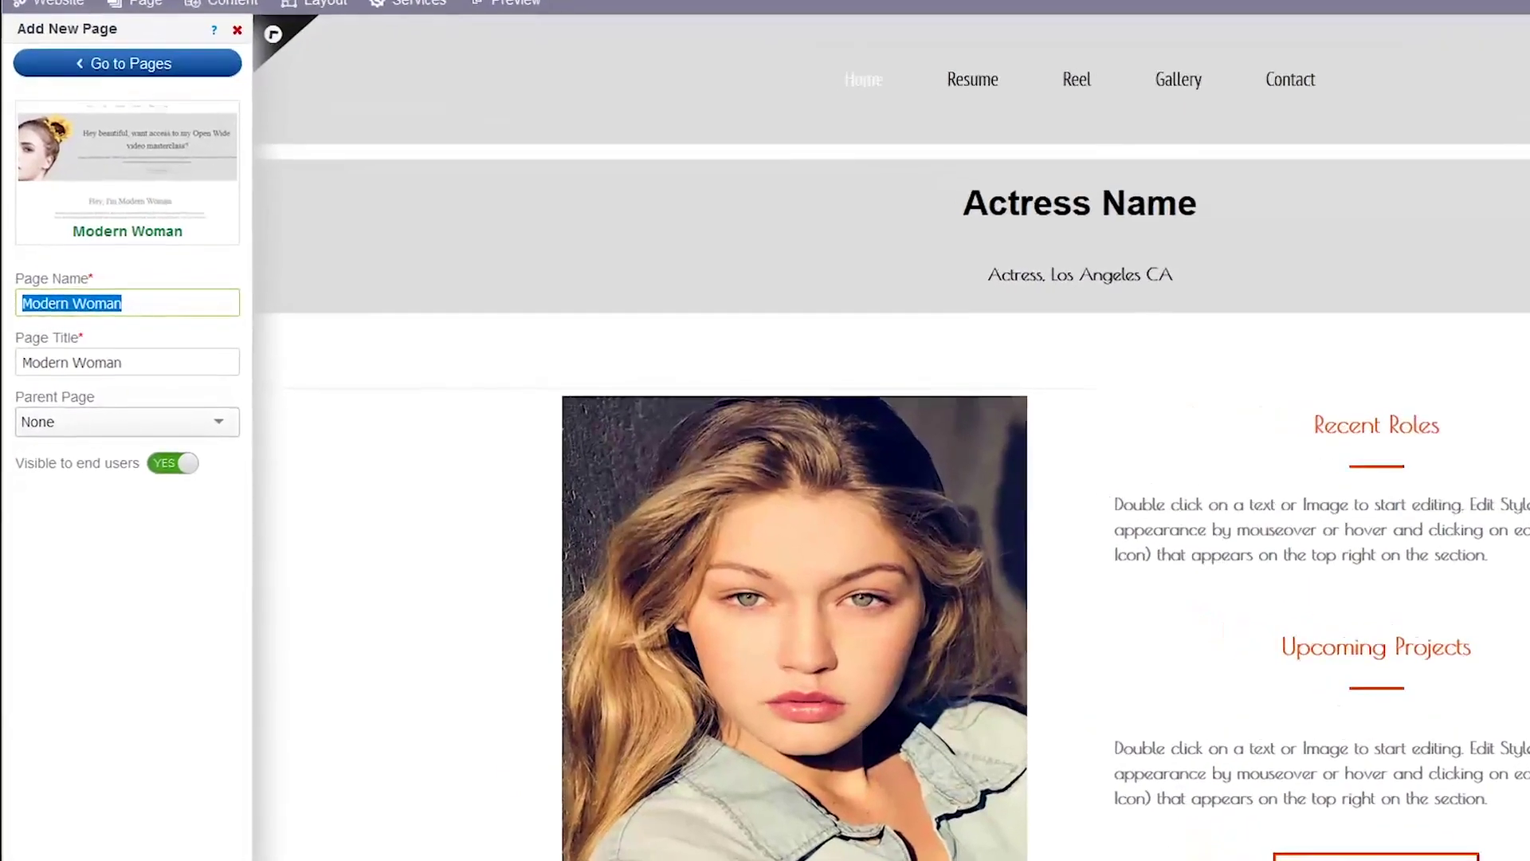
key("BackSpace")
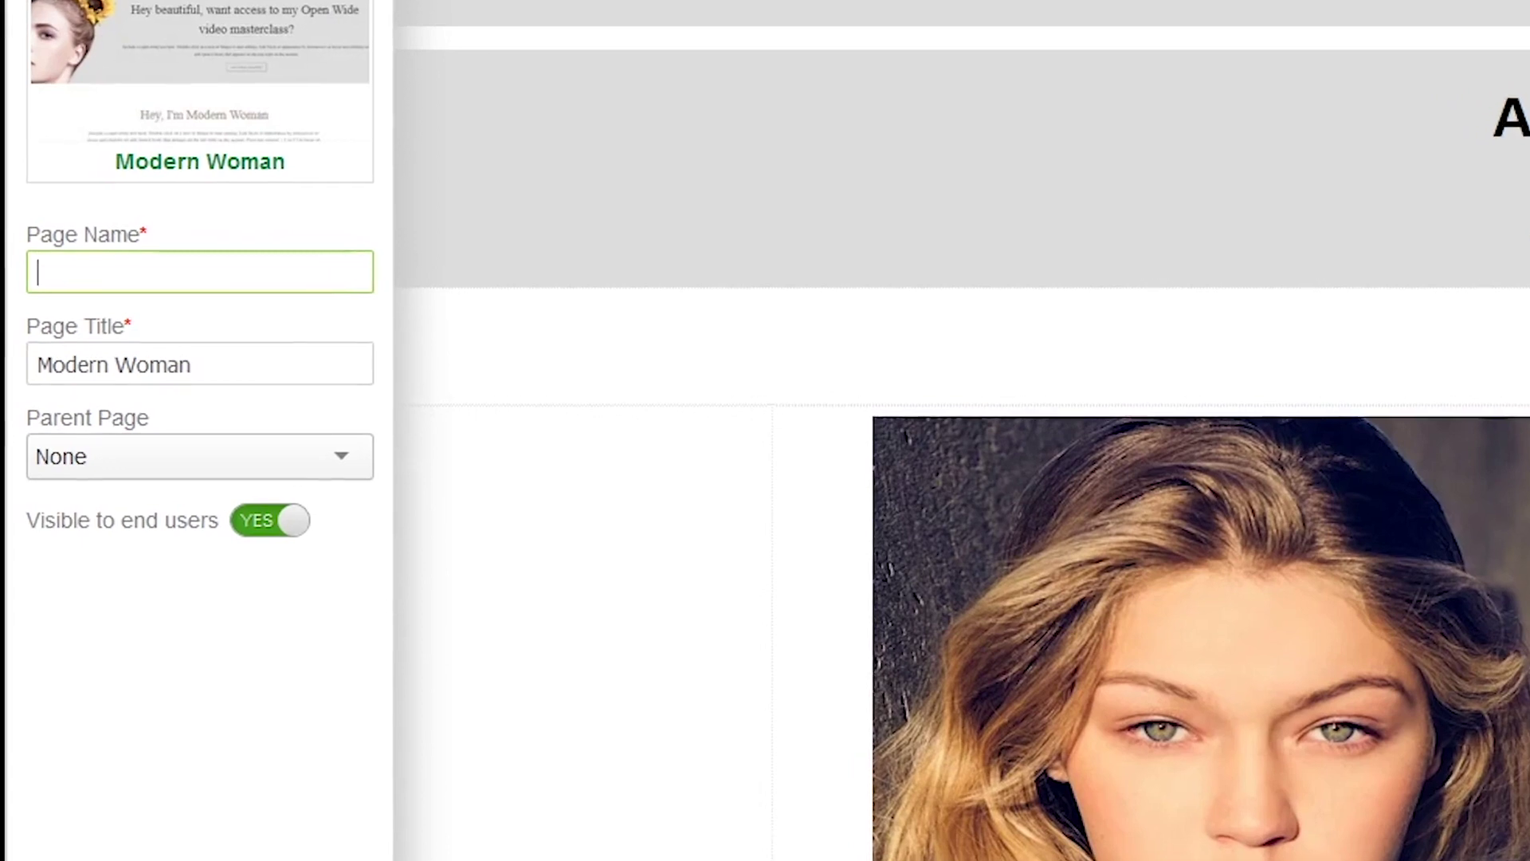
type("Modelling")
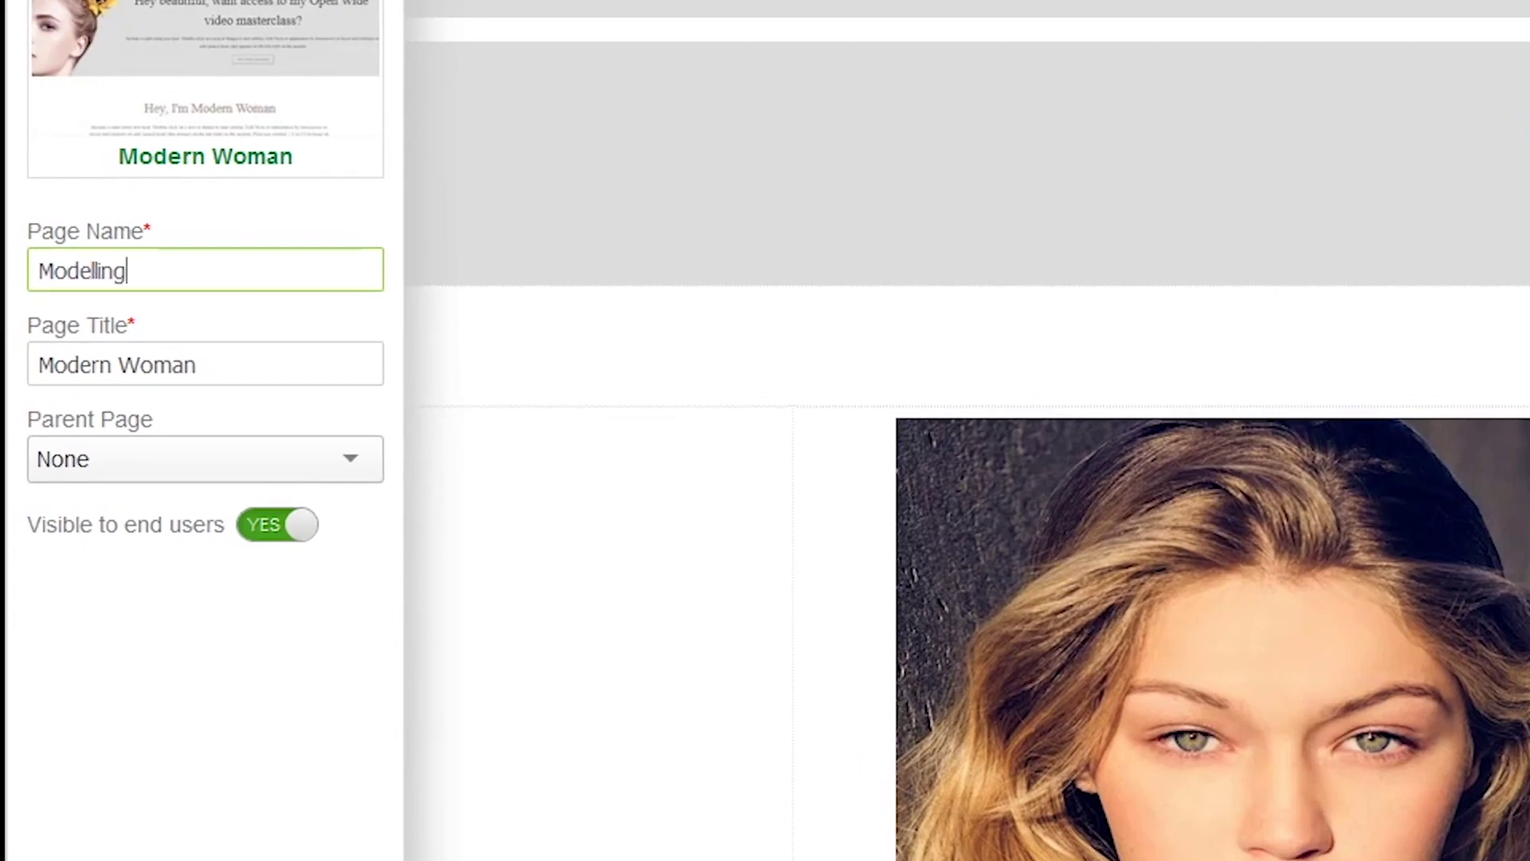
Copy the page name Modelling into the page title, replacing the template's default title
left_click(172, 382)
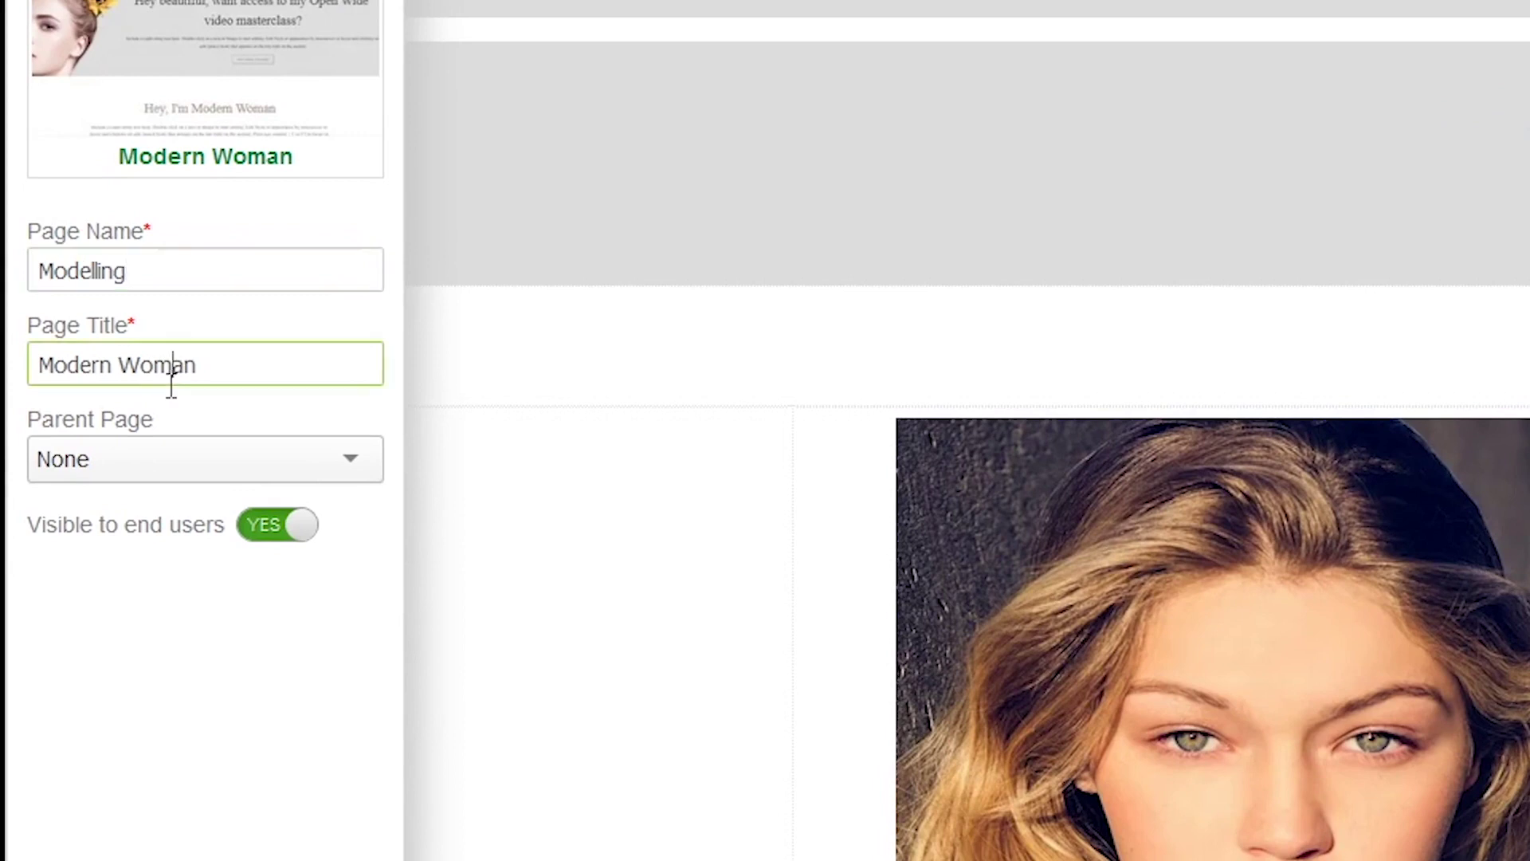
left_click(186, 255)
double_click(109, 263)
key("ctrl+c")
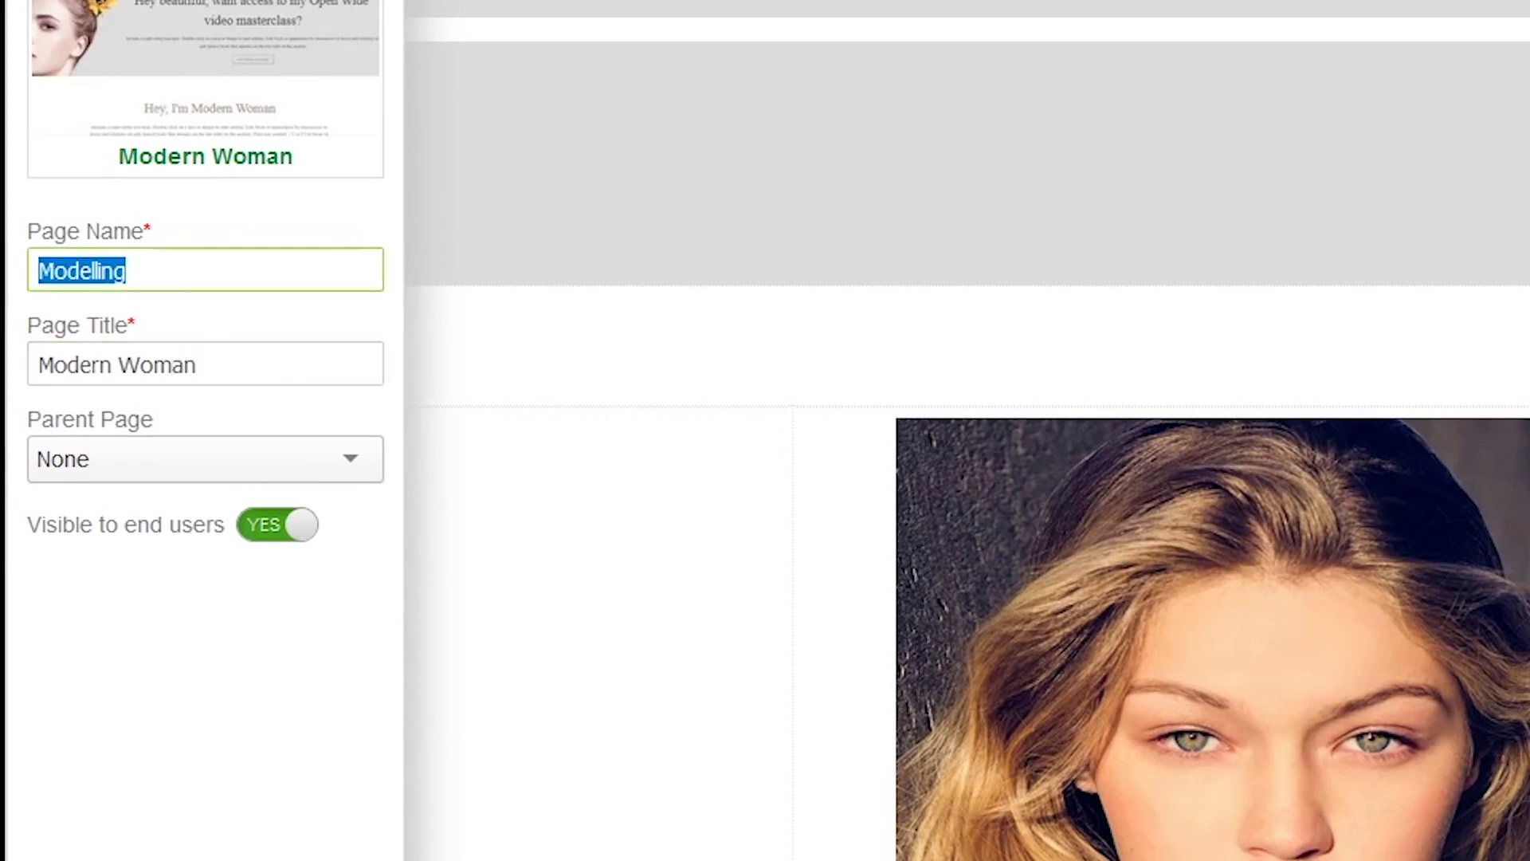
triple_click(205, 370)
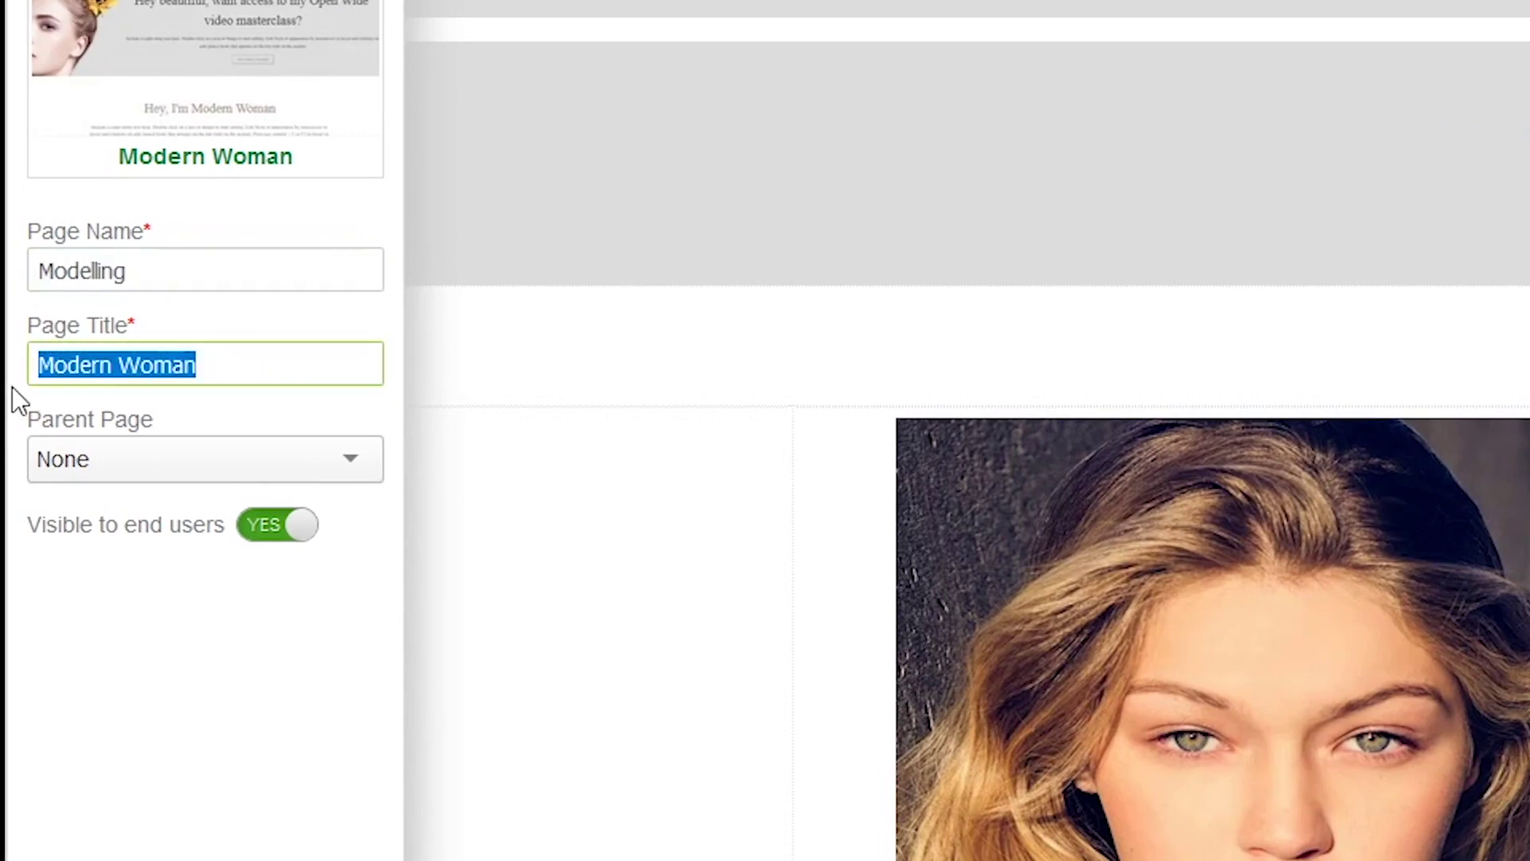
key("ctrl+v")
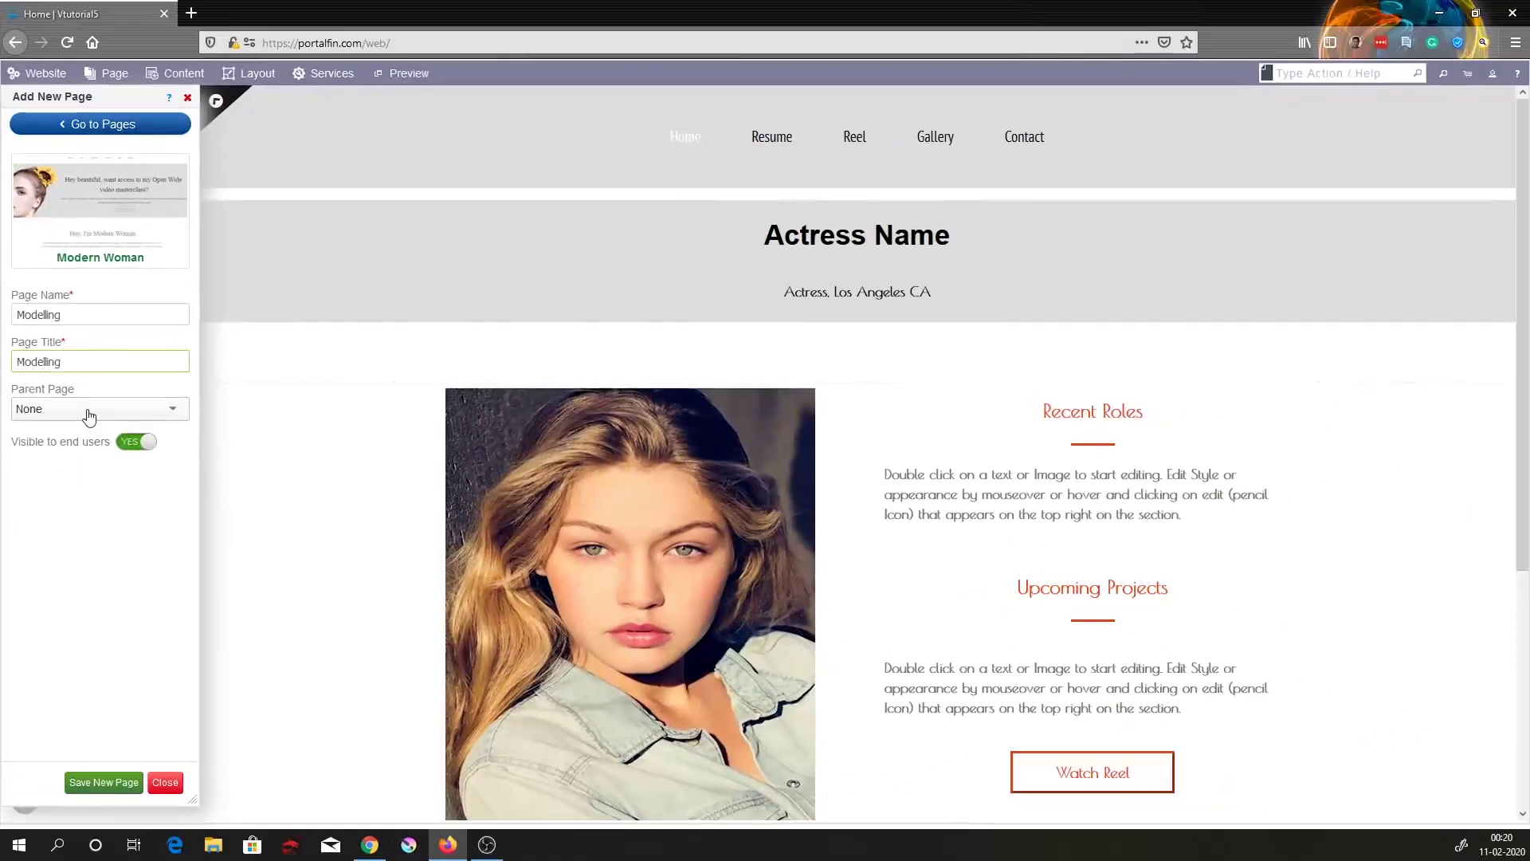
Keep the parent page as None and save the new Modelling page
left_click(88, 415)
left_click(82, 436)
left_click(115, 786)
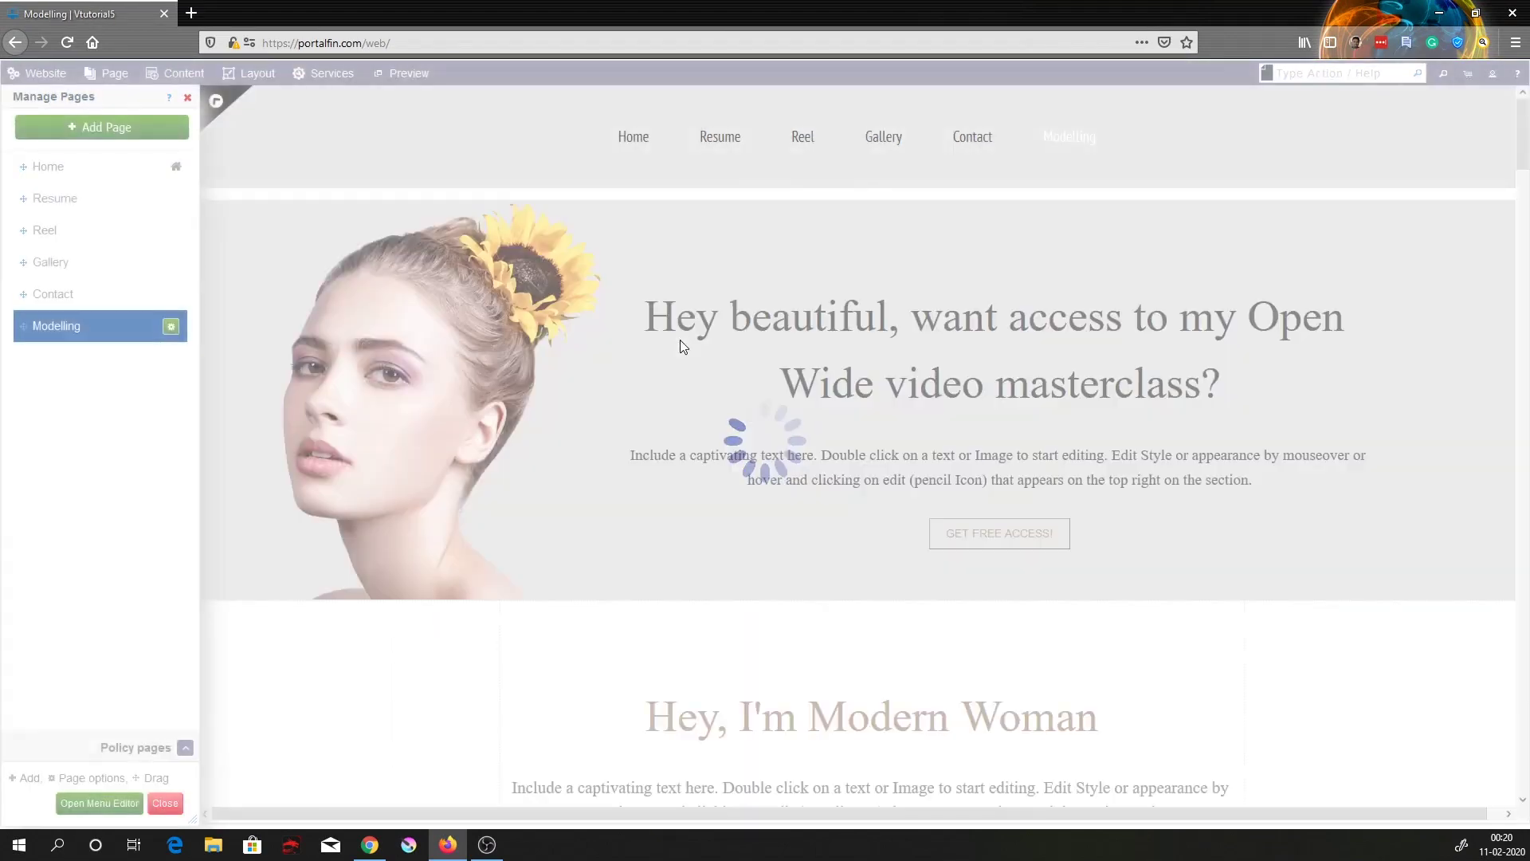
left_click(170, 326)
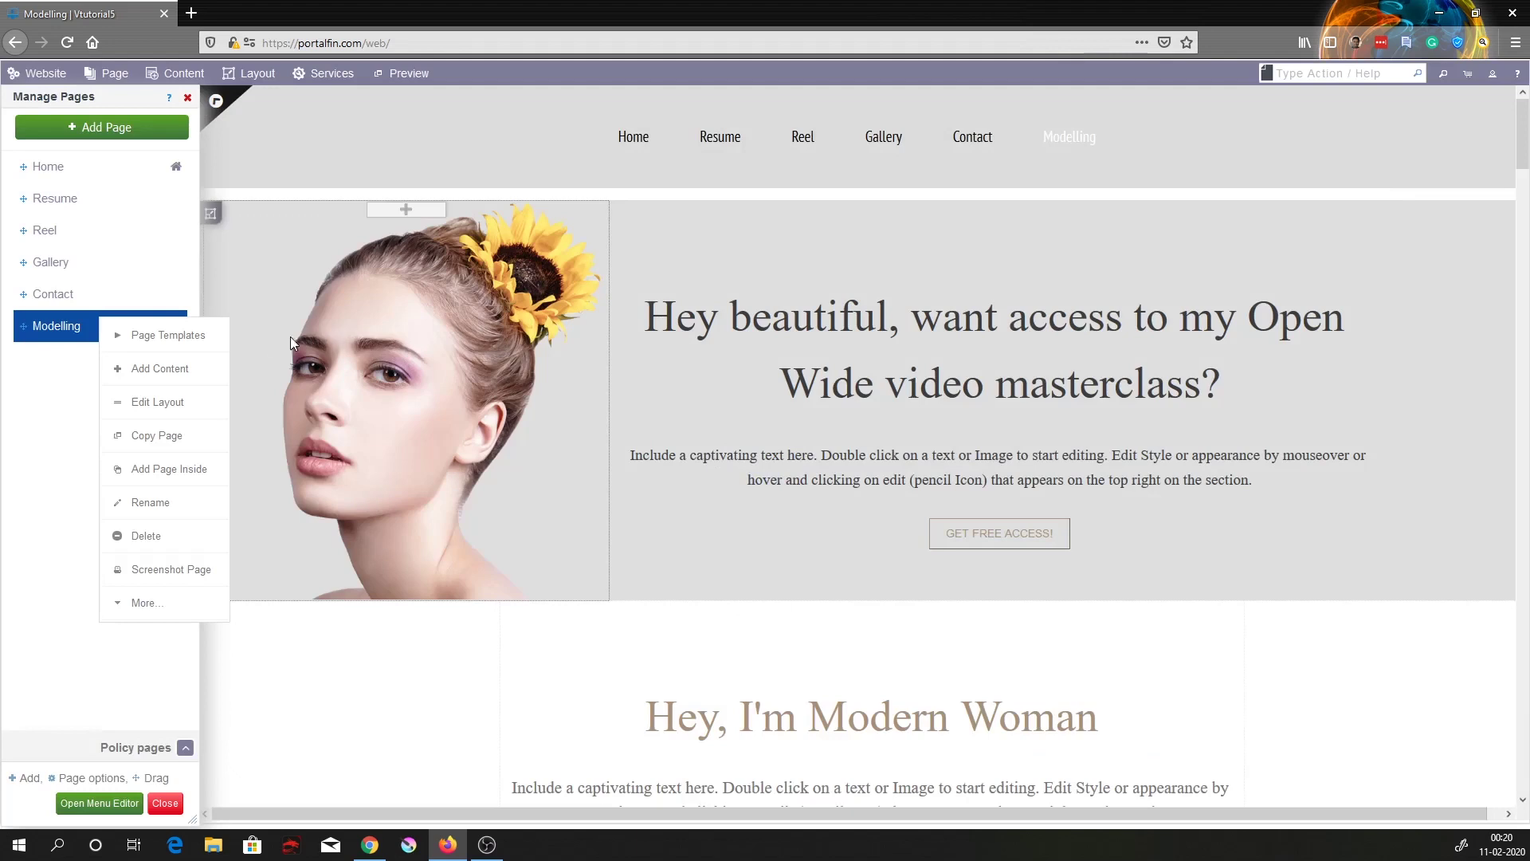
left_click(74, 389)
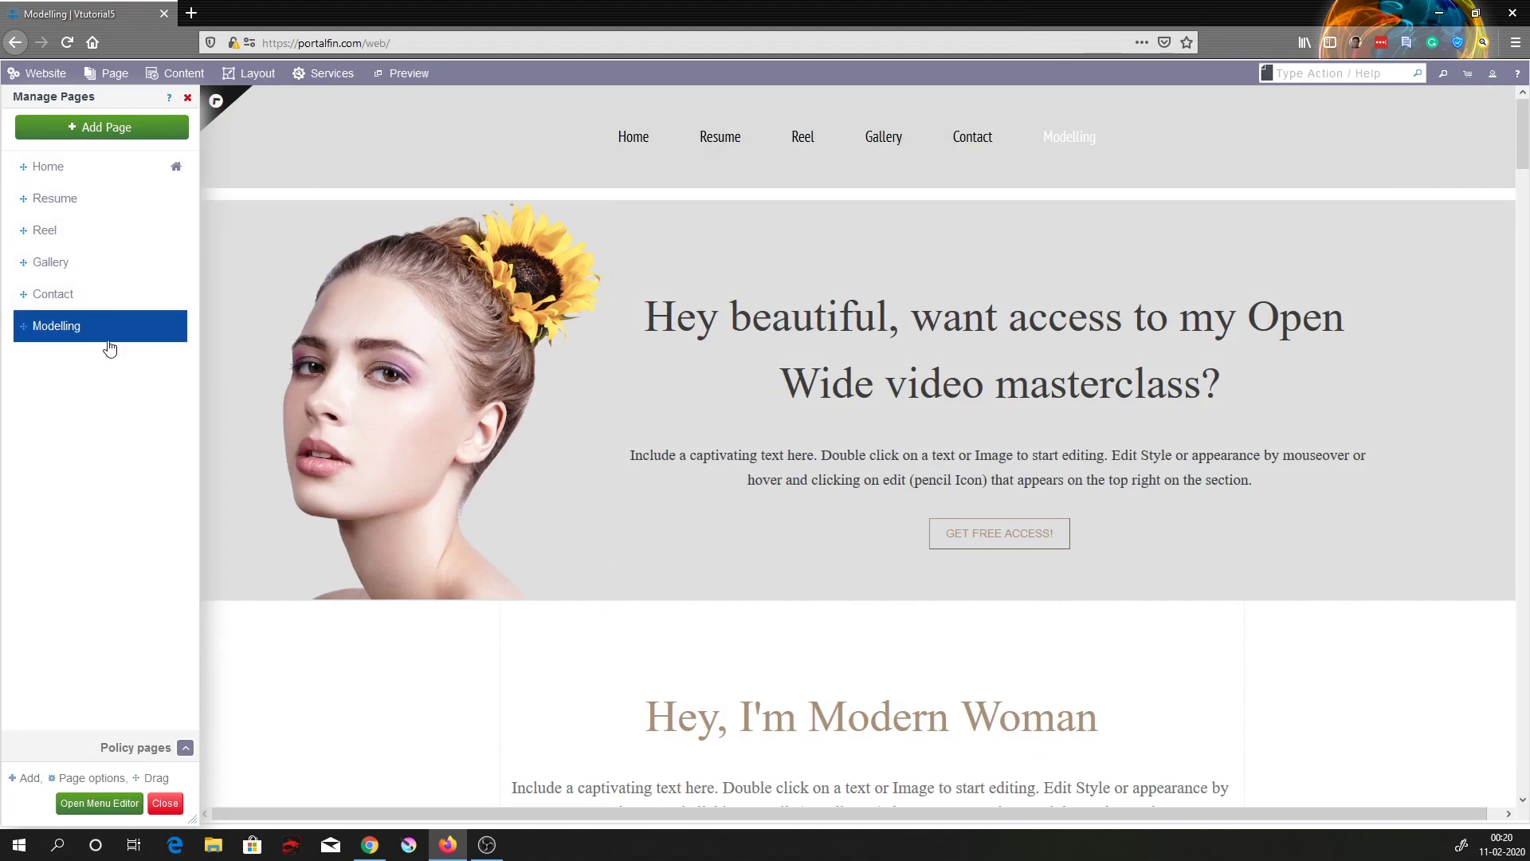
Move the Modelling page in the page order so that it directly follows Resume
mouse_move(66, 338)
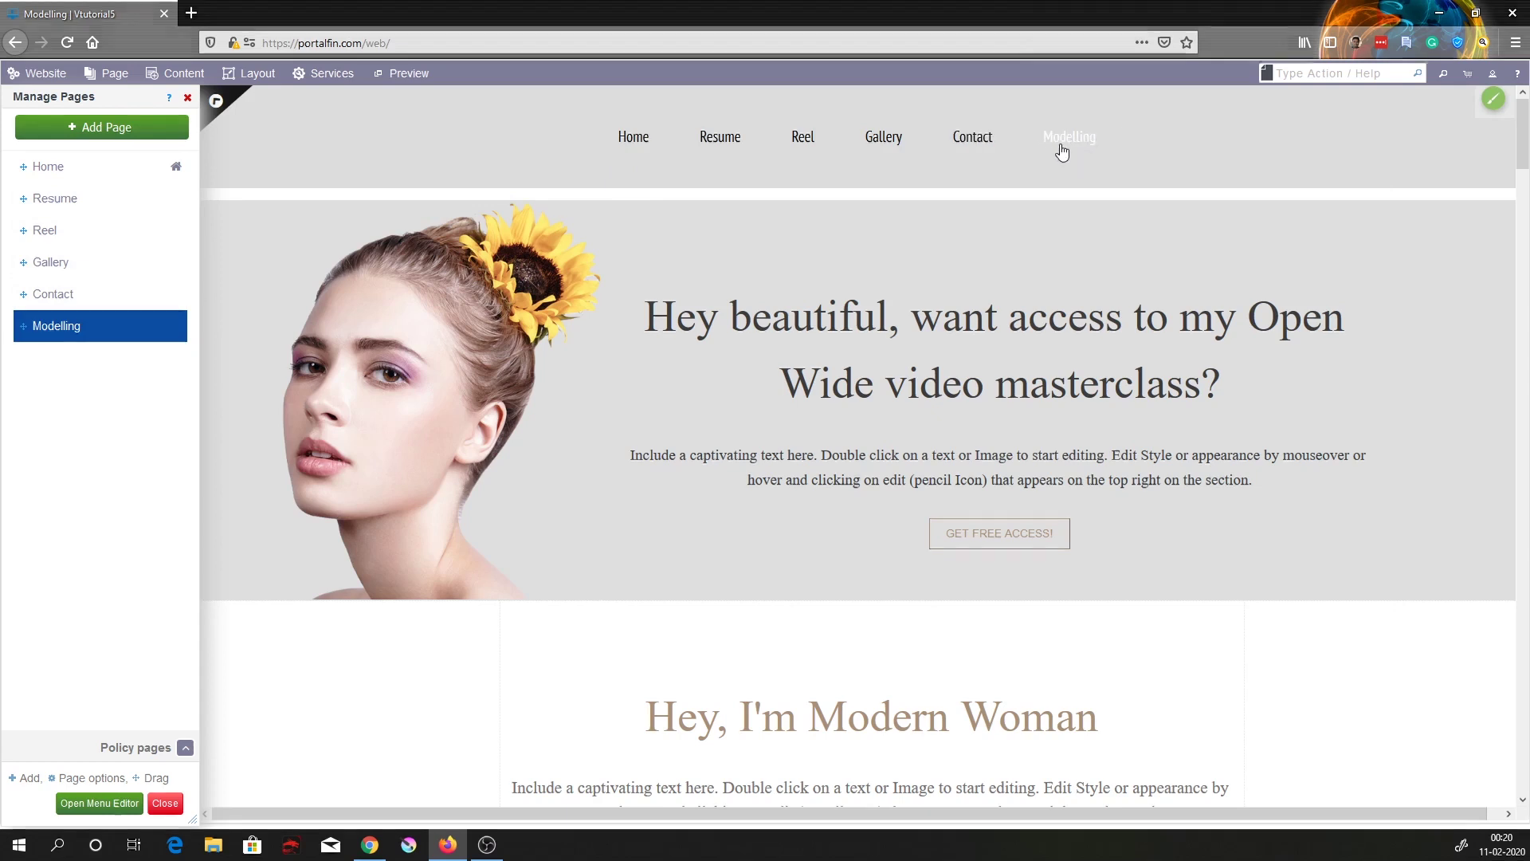
left_click(31, 333)
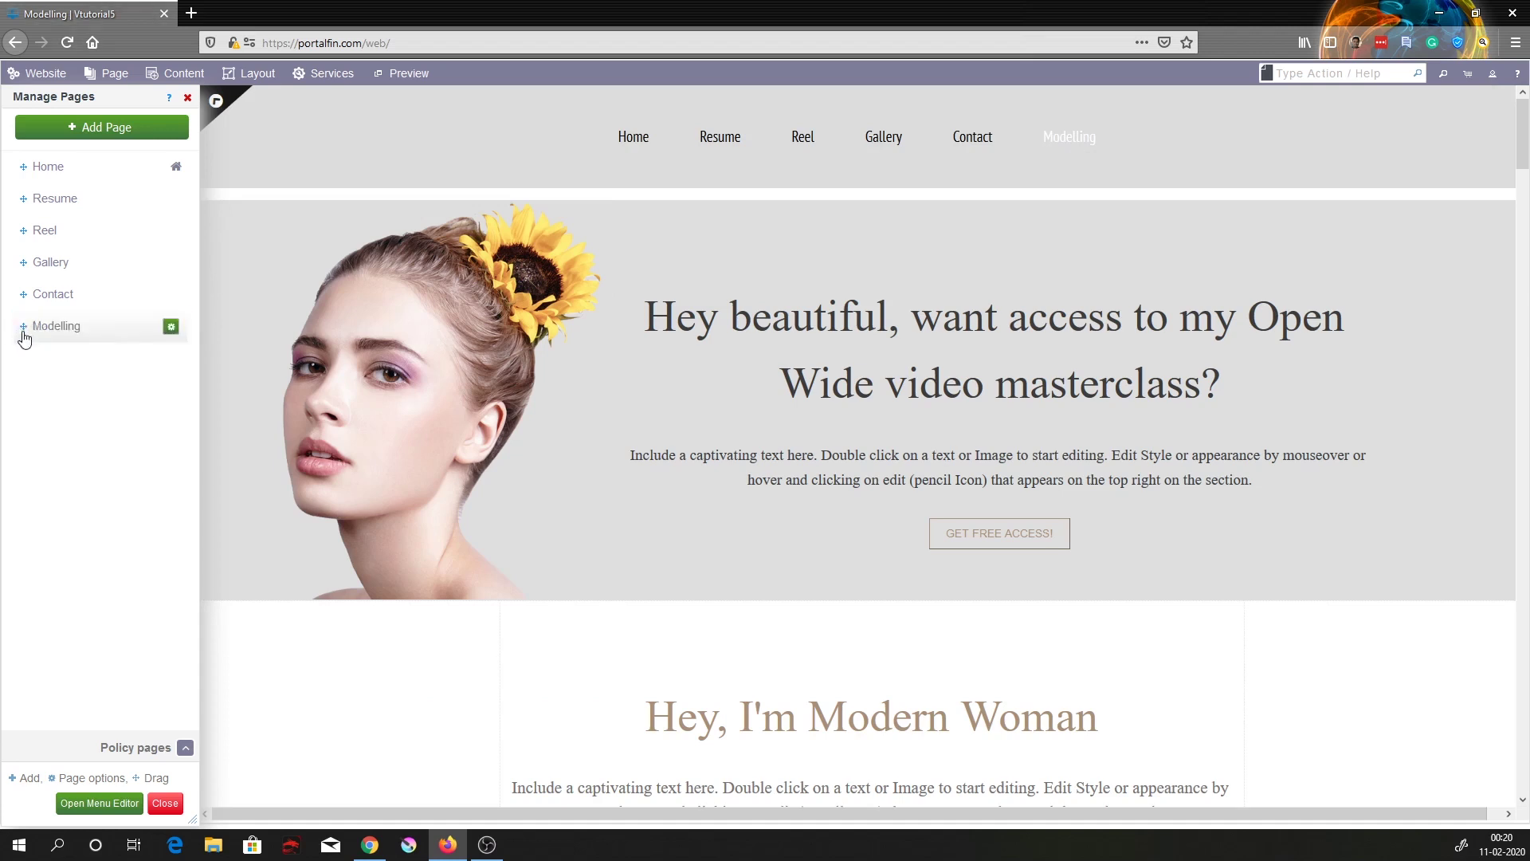
left_click_drag(22, 335, 27, 209)
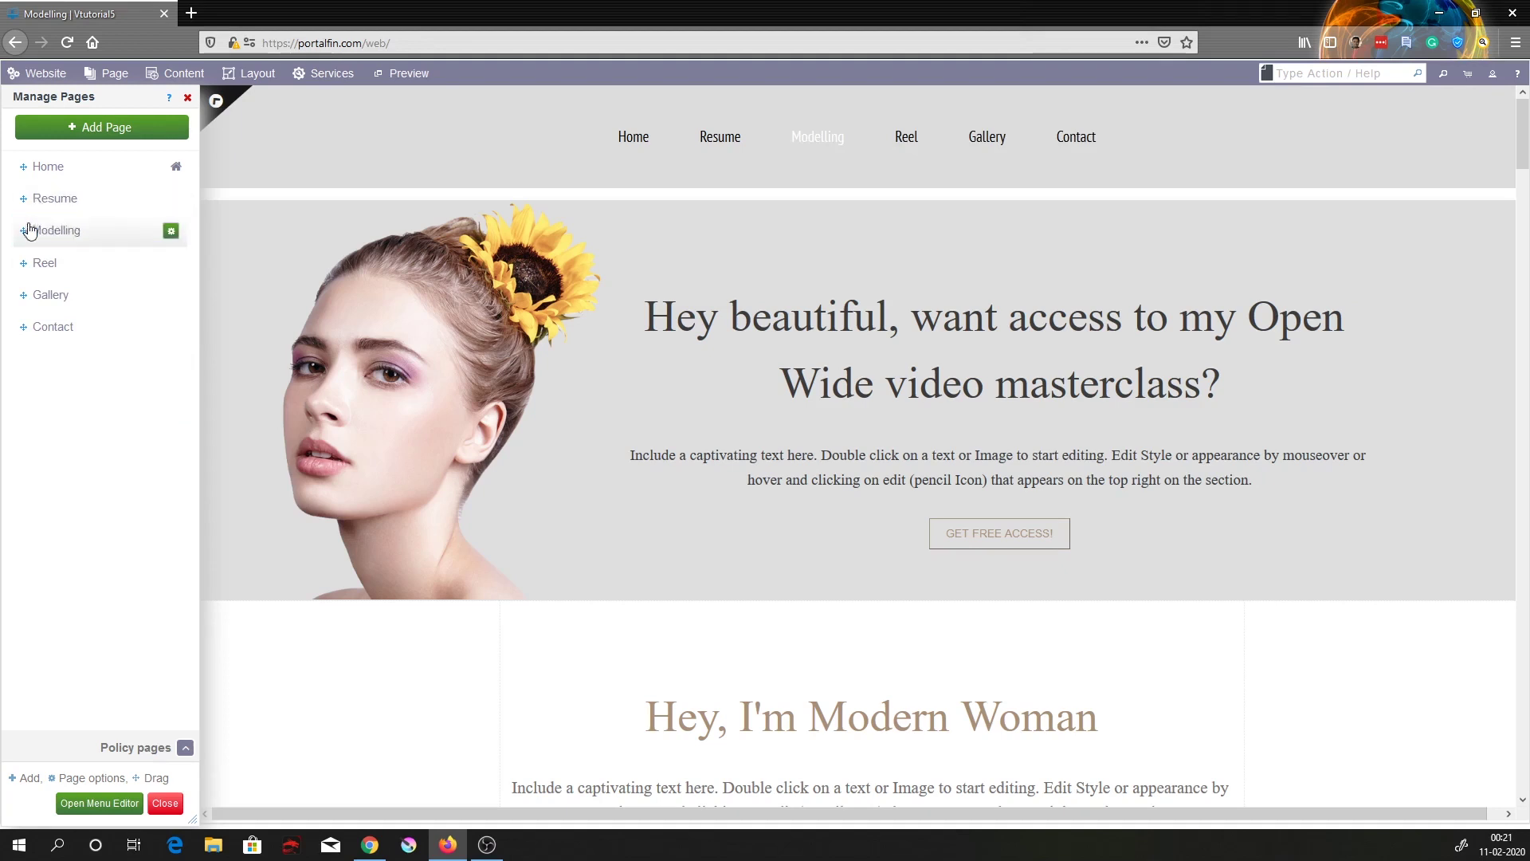
Nest the Modelling page under Resume as a subpage and return it to the top level after Resume
left_click(25, 232)
mouse_move(44, 236)
left_mouse_down()
mouse_move(45, 214)
mouse_move(58, 228)
left_mouse_up()
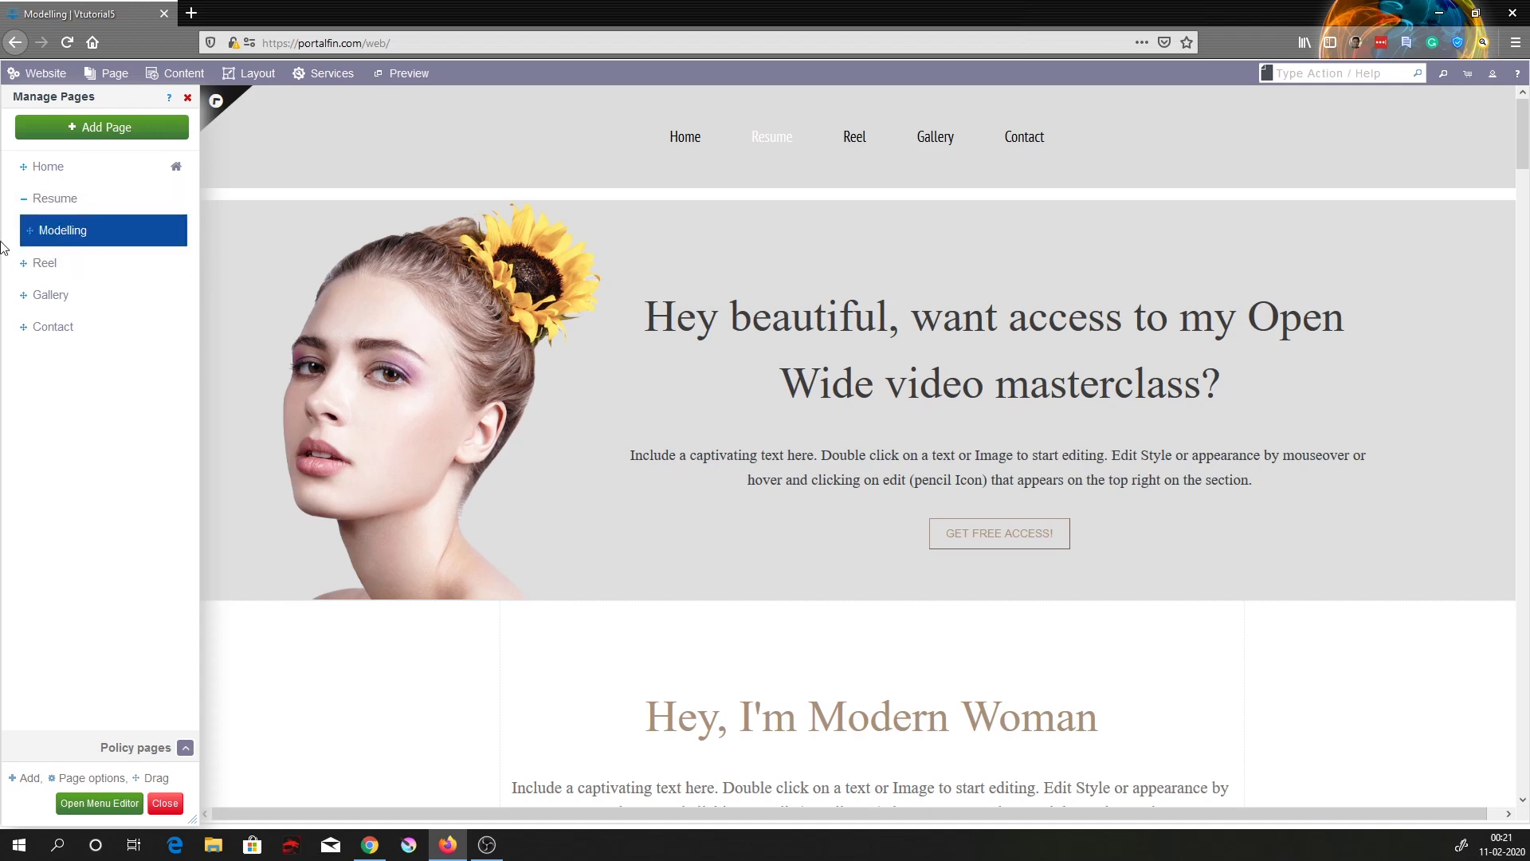
mouse_move(62, 233)
left_mouse_down()
mouse_move(60, 263)
mouse_move(69, 229)
mouse_move(56, 232)
left_mouse_up()
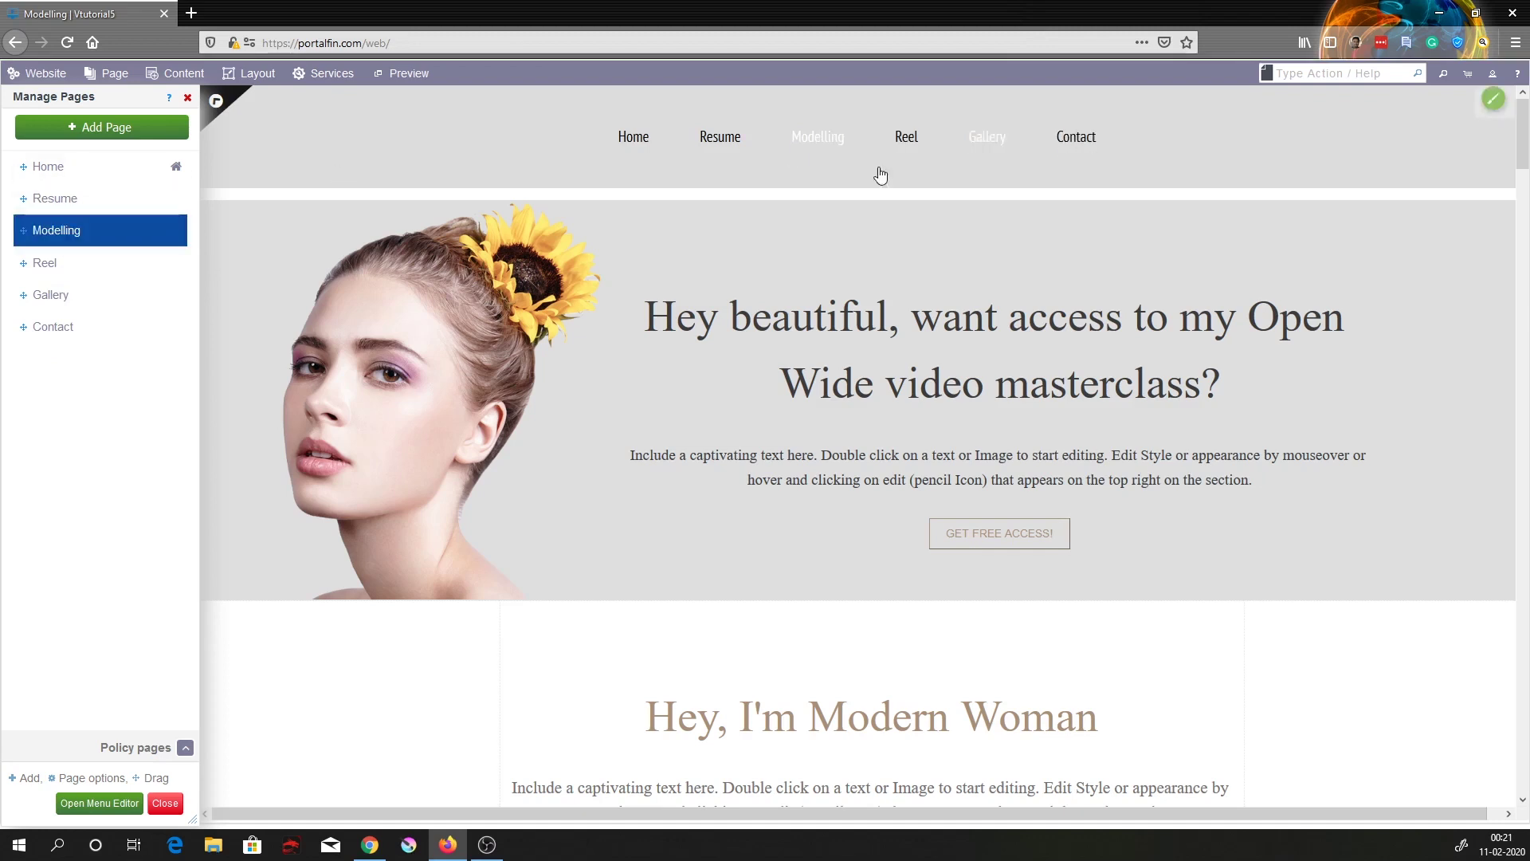
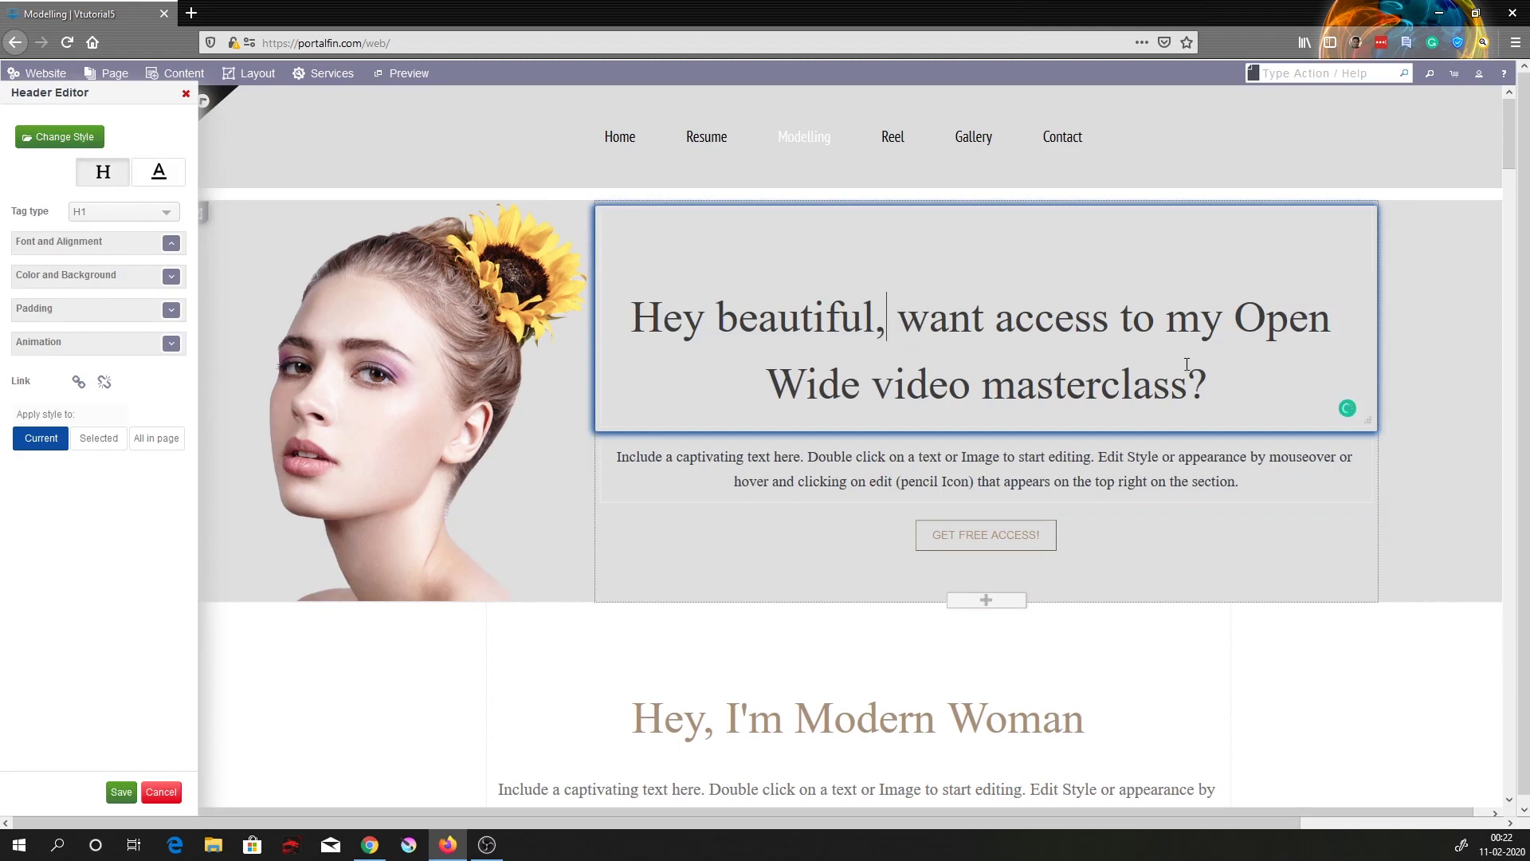
Replace the Modelling page's main banner heading with "Best Model in NYC"
left_click_drag(1212, 378, 630, 325)
key("BackSpace")
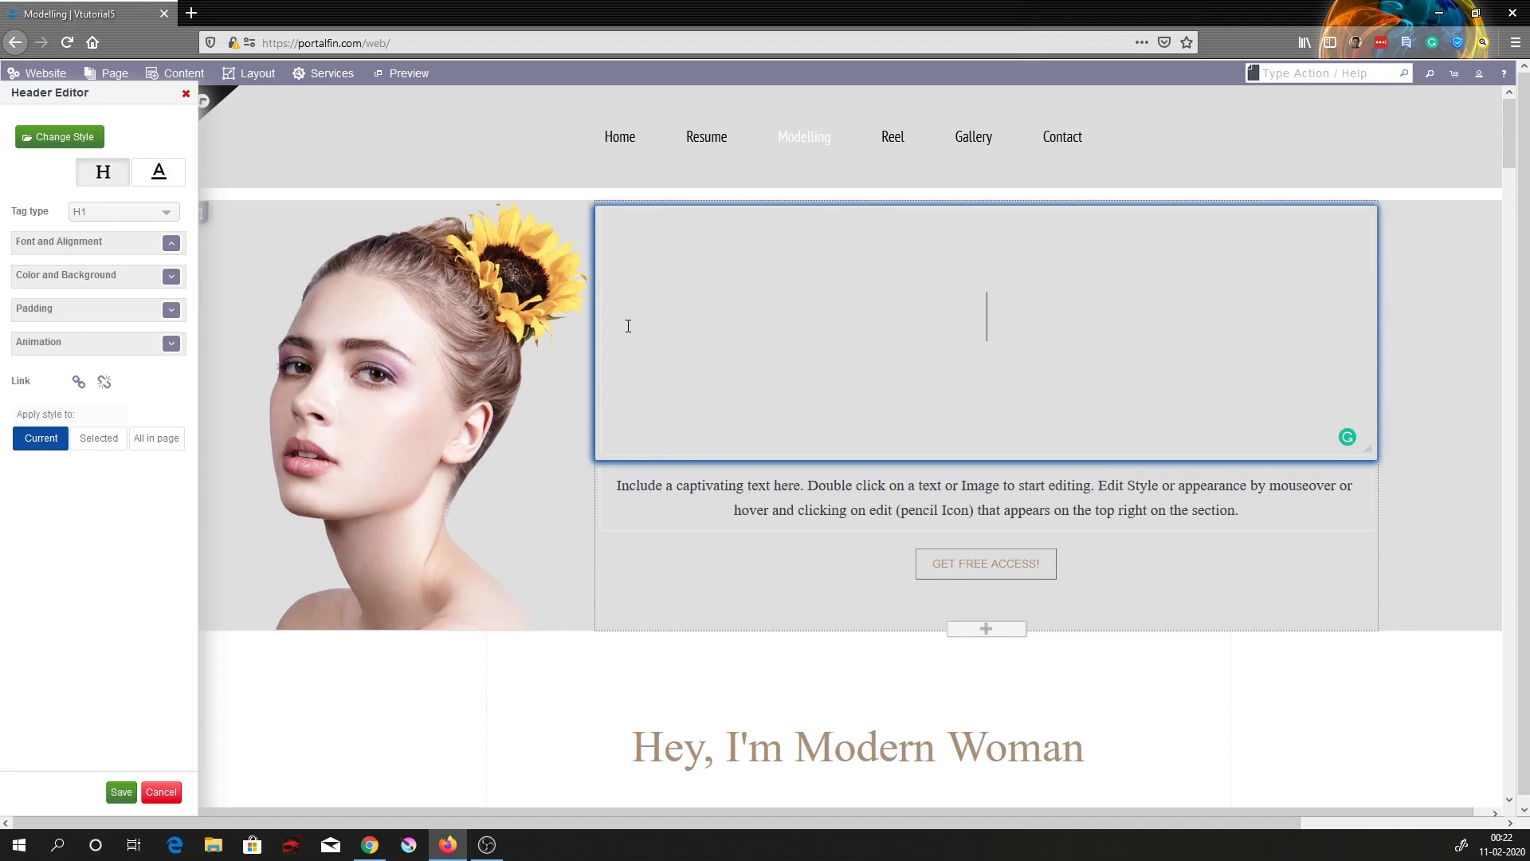
type("Best")
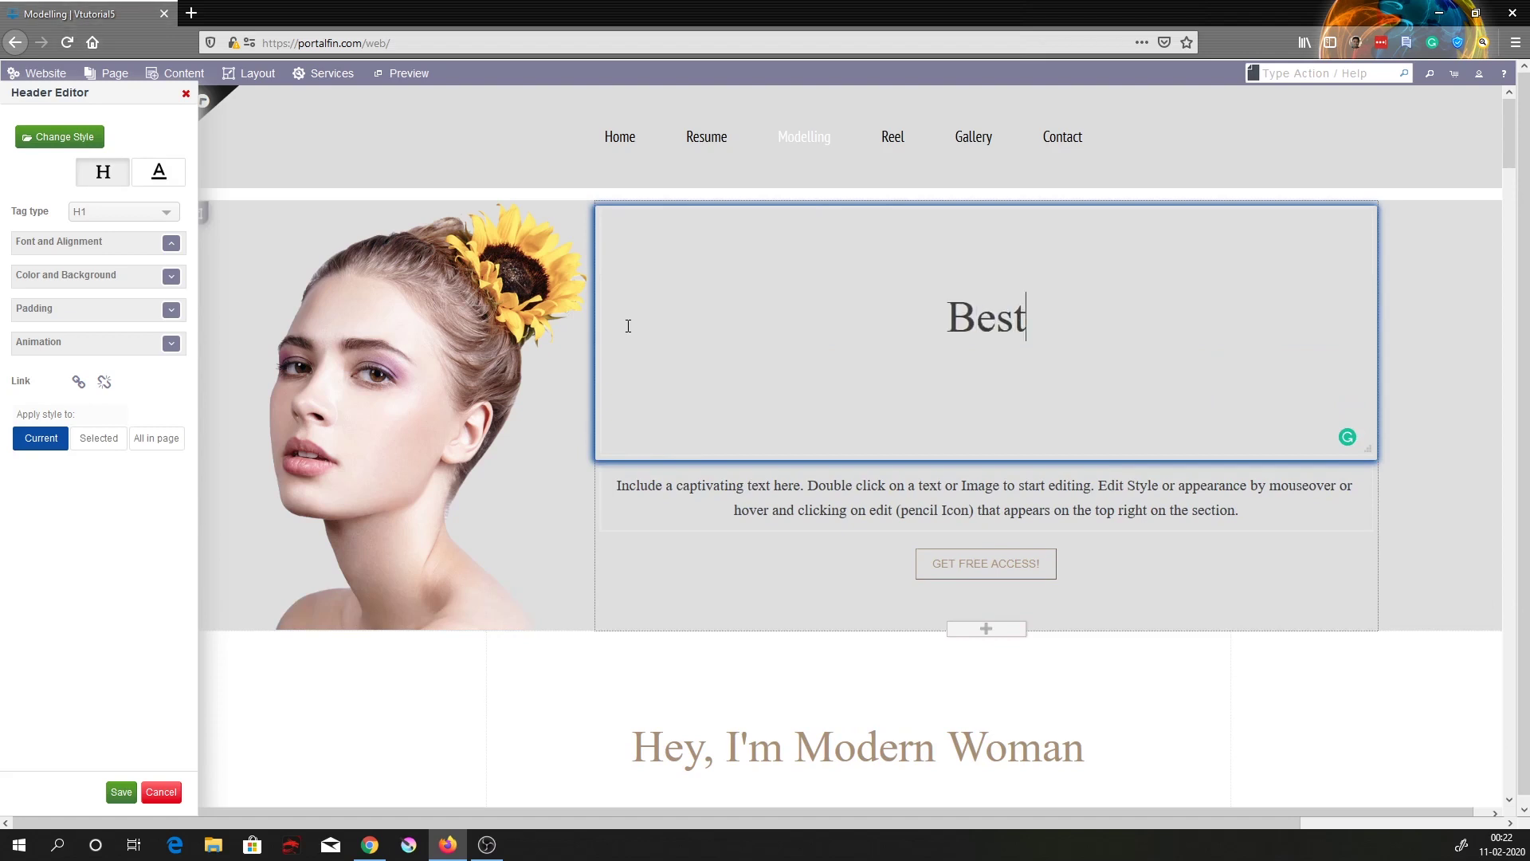
type(" Mode")
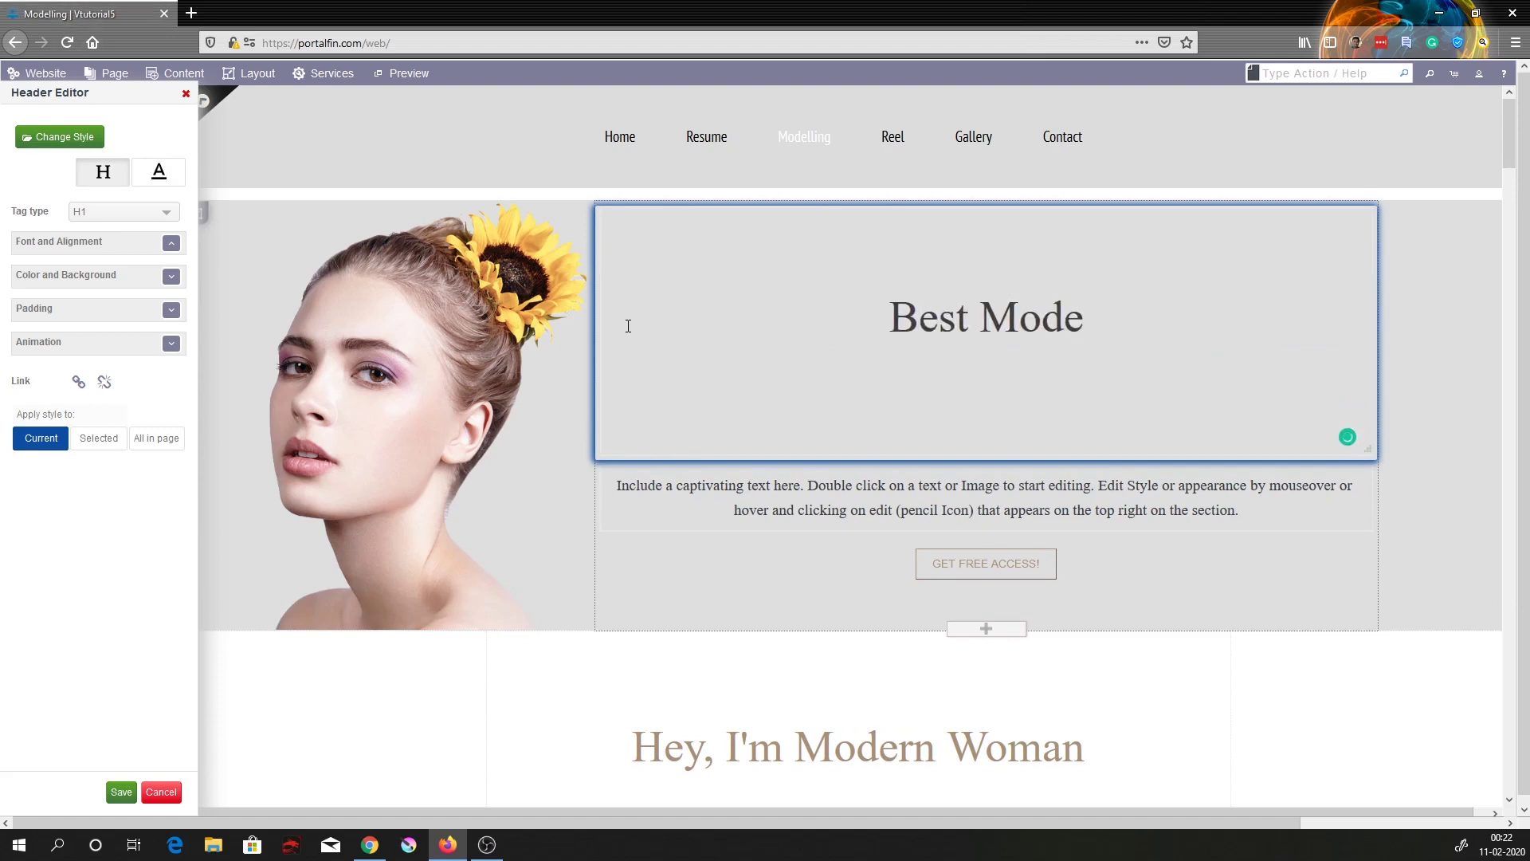
type("l in NYC")
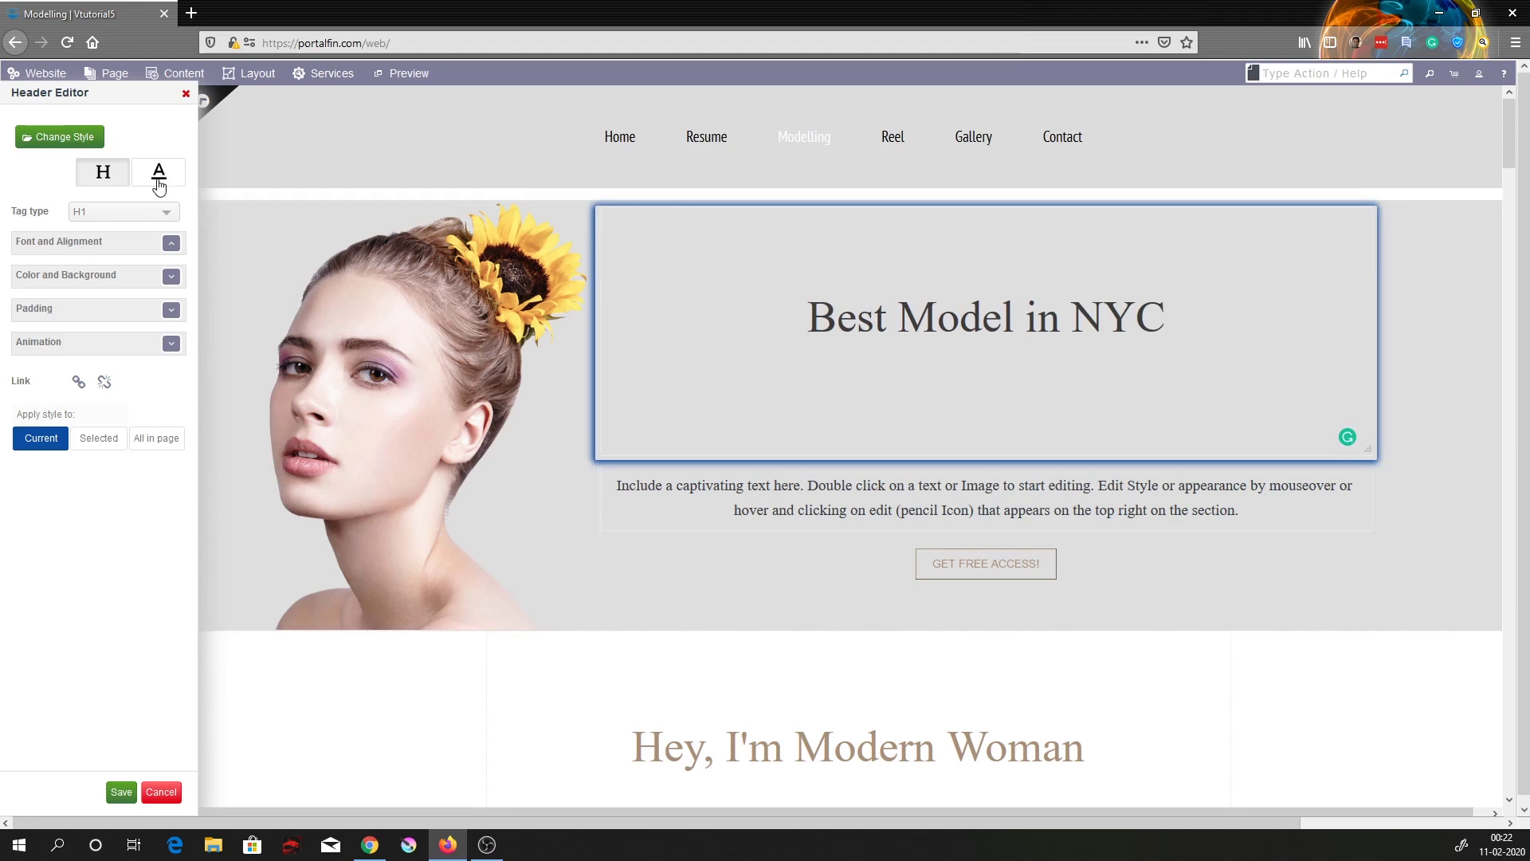
Switch the banner heading to plain text formatting and back to header formatting
left_click(158, 185)
left_click(111, 183)
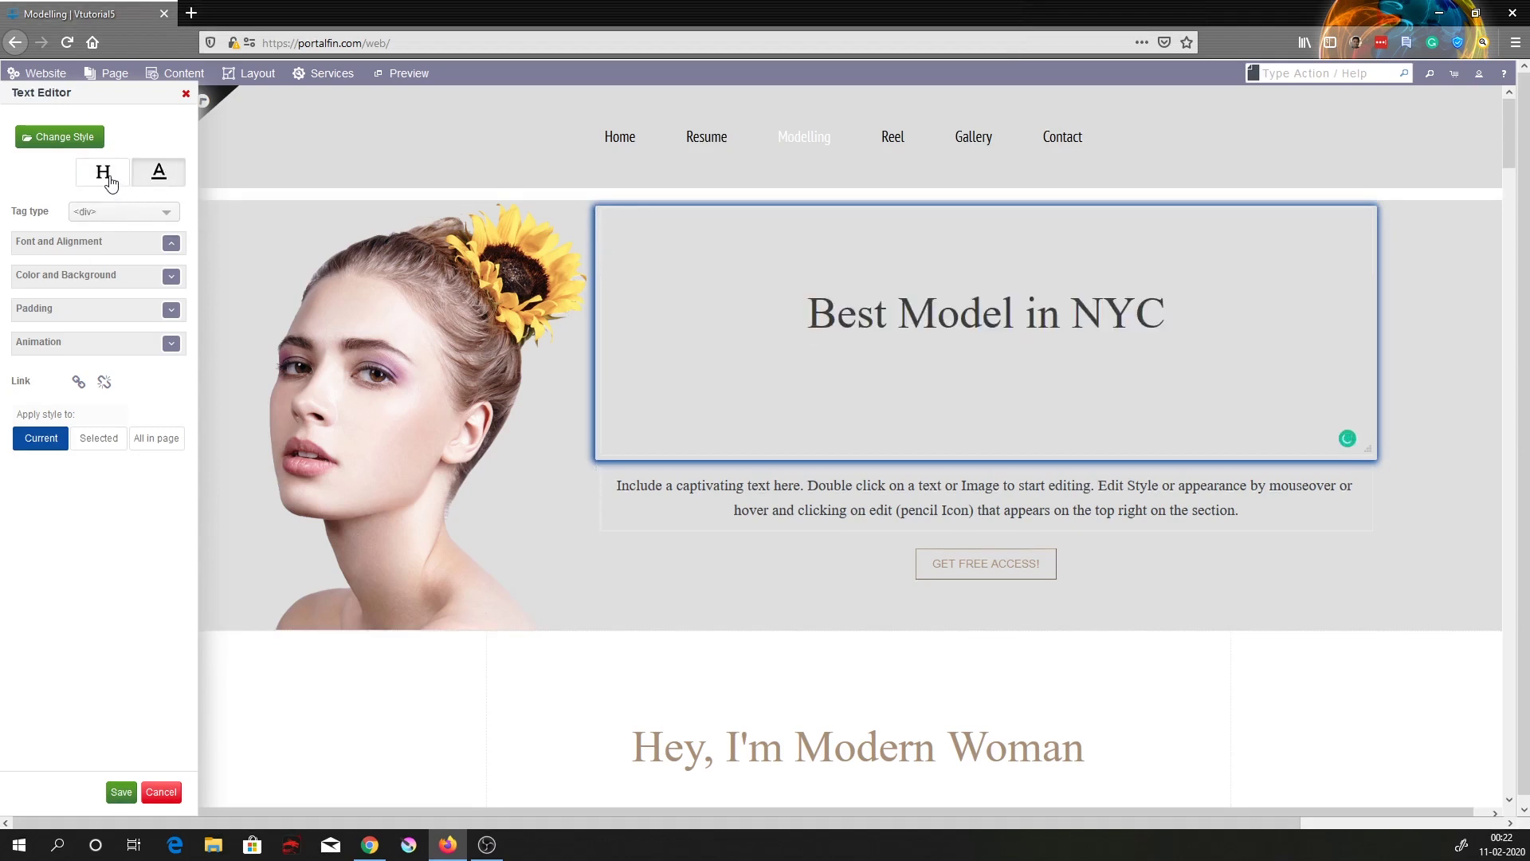
Set the banner heading's tag type to H1, review its font and alignment options, and save the heading
left_click(141, 218)
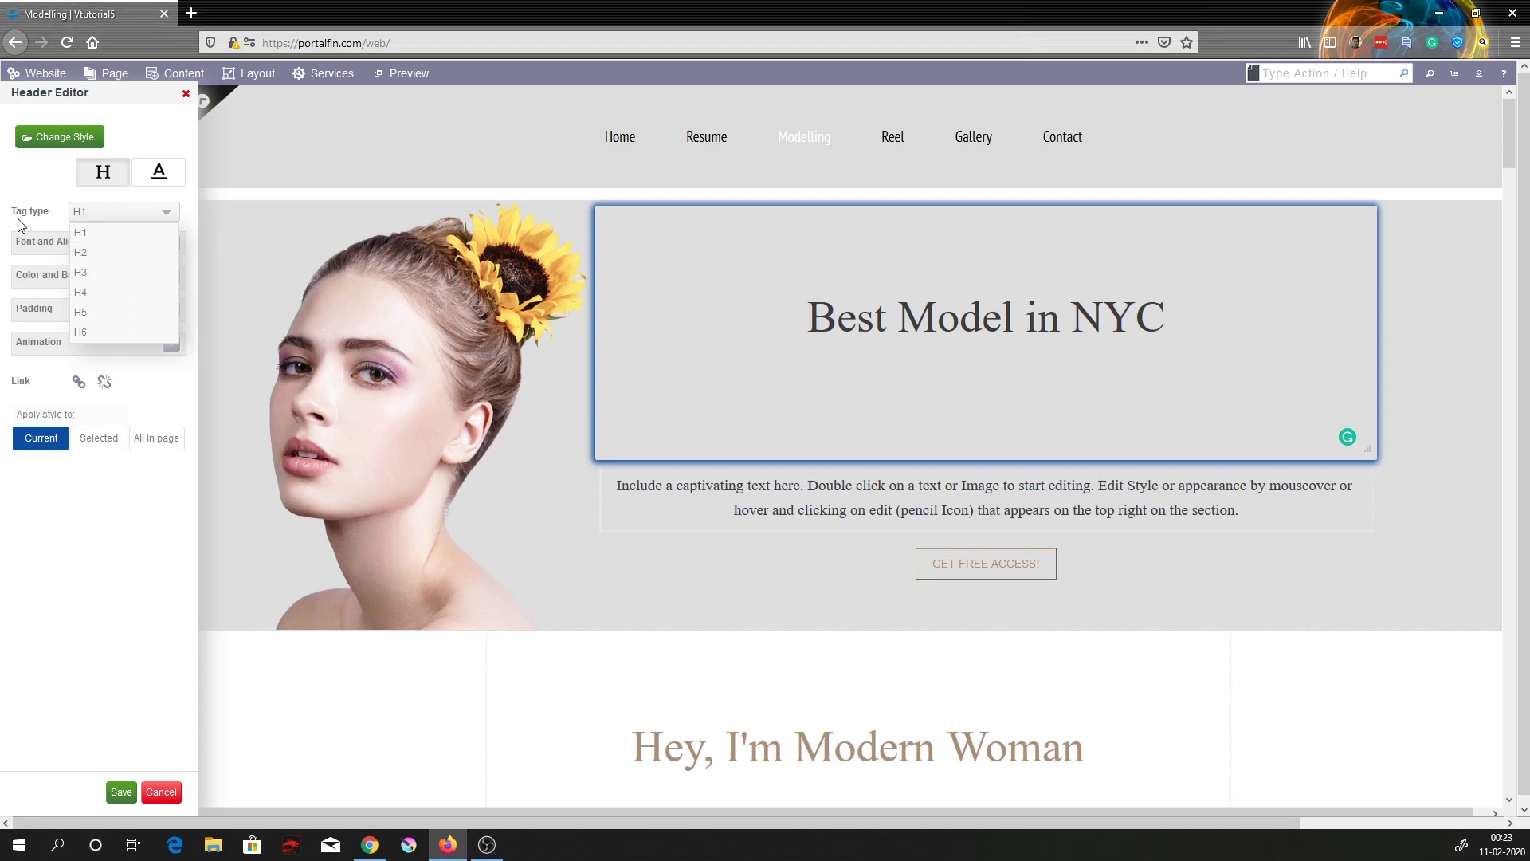
left_click(109, 232)
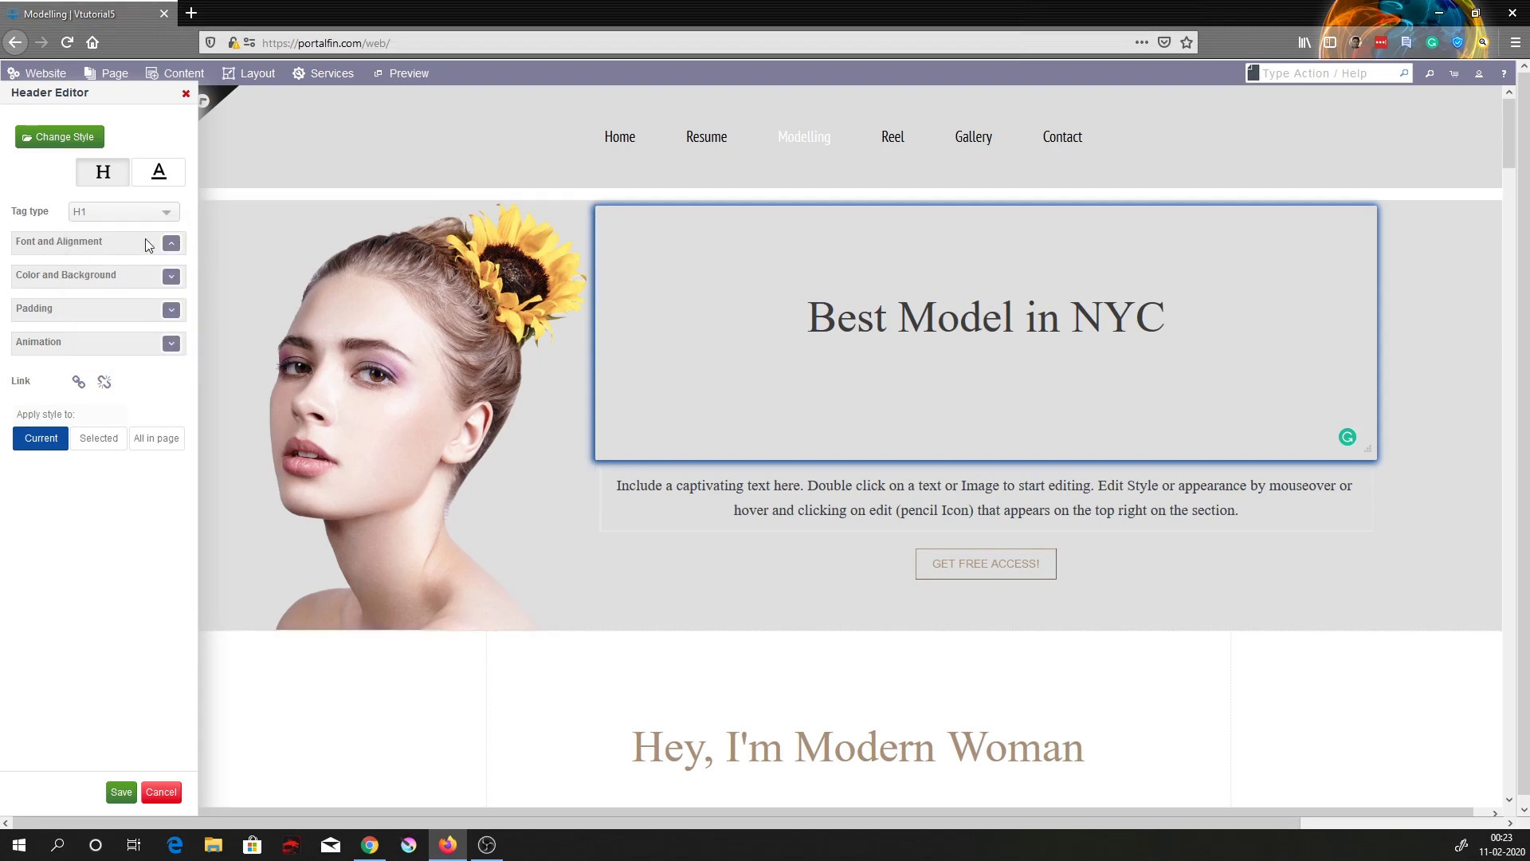
left_click(172, 243)
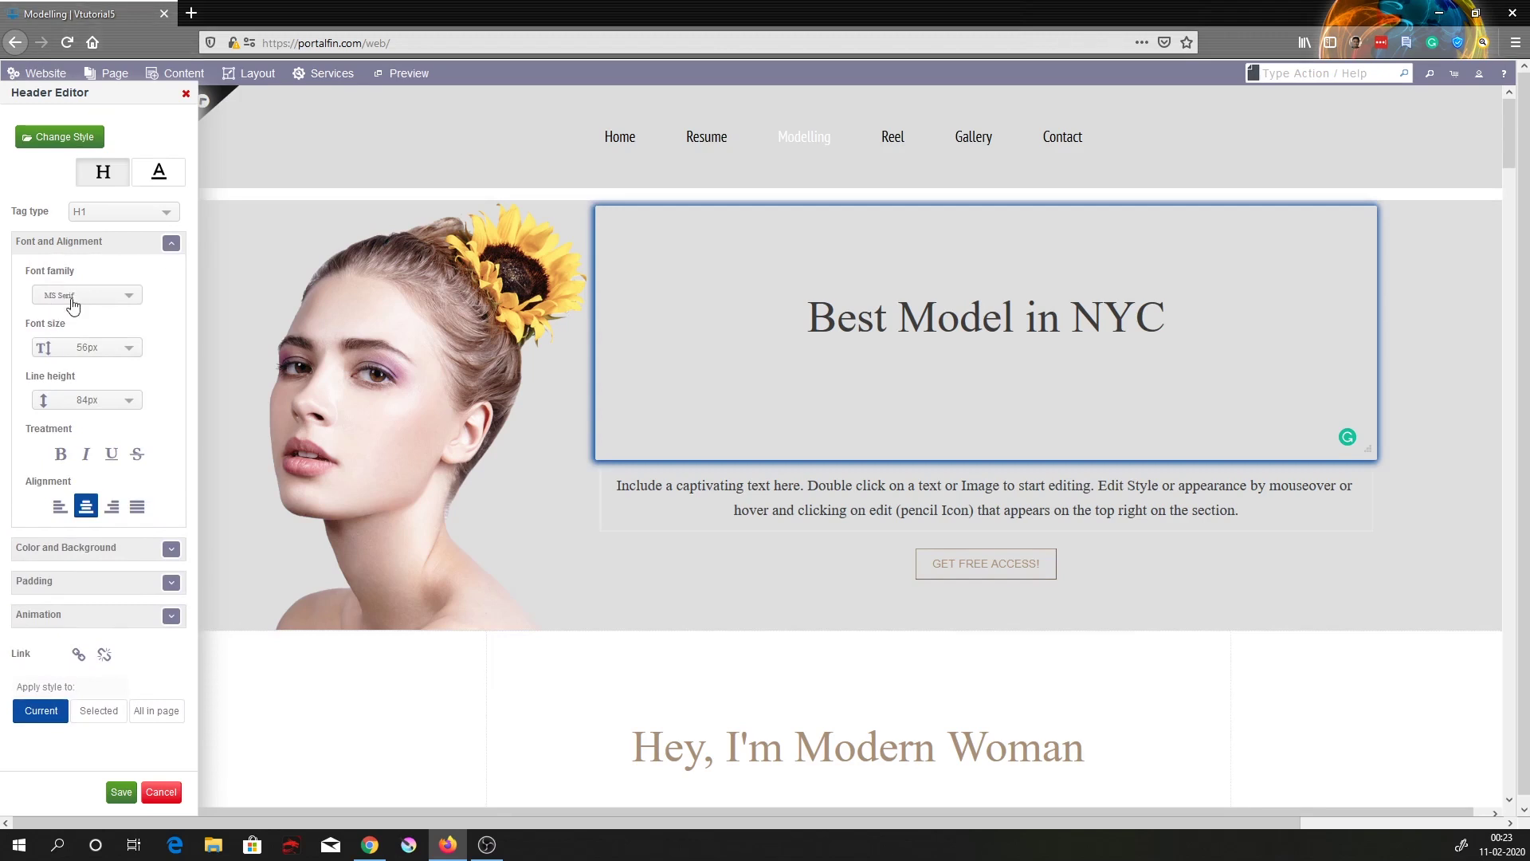
left_click(171, 243)
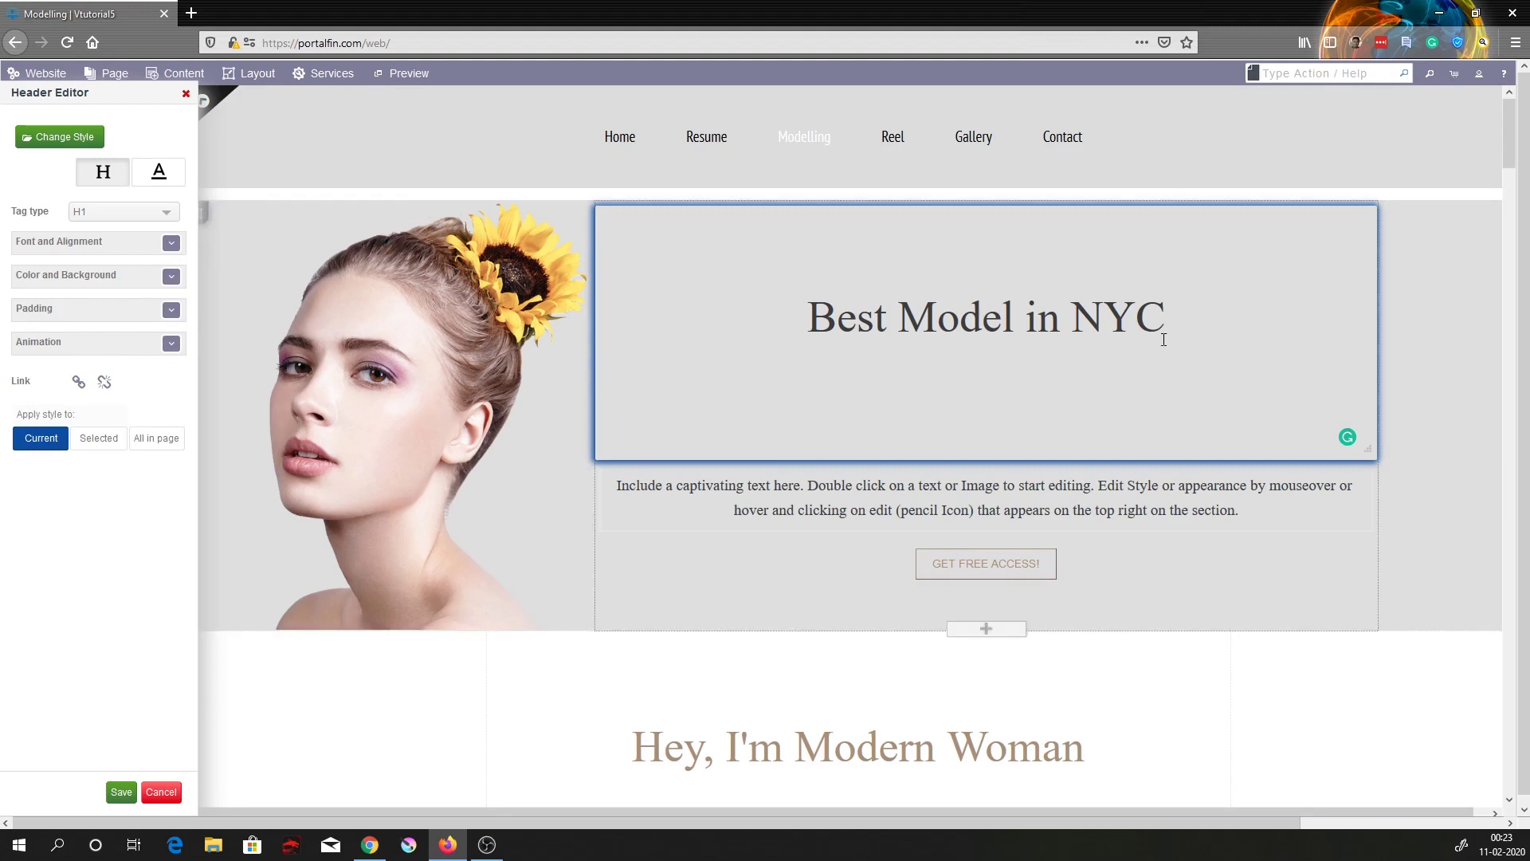
left_click(121, 792)
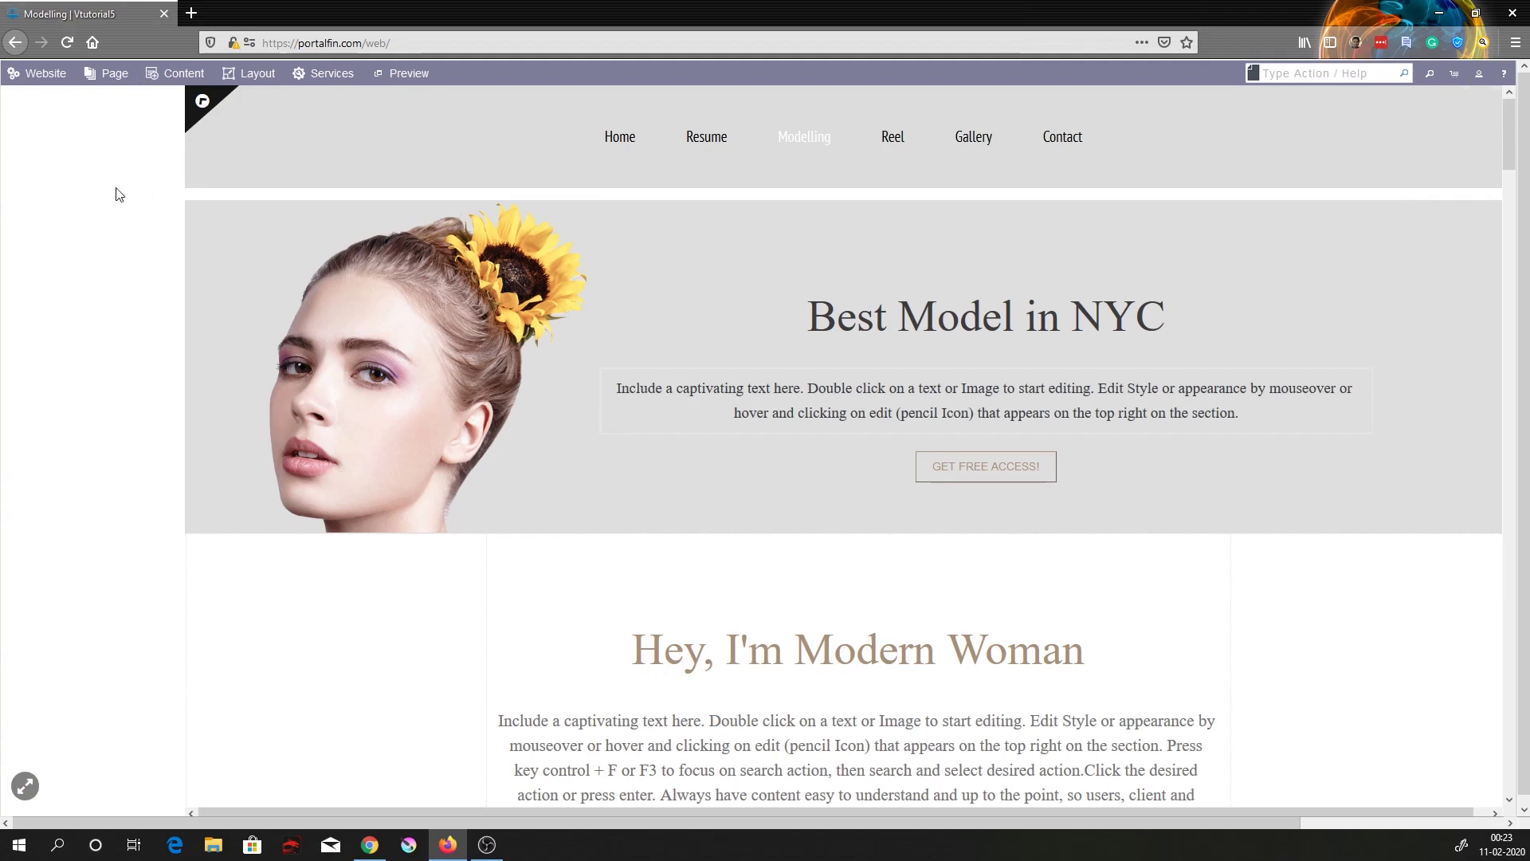
Start adding picture content to the Modelling page from its page options, bringing up the public image library
left_click(96, 76)
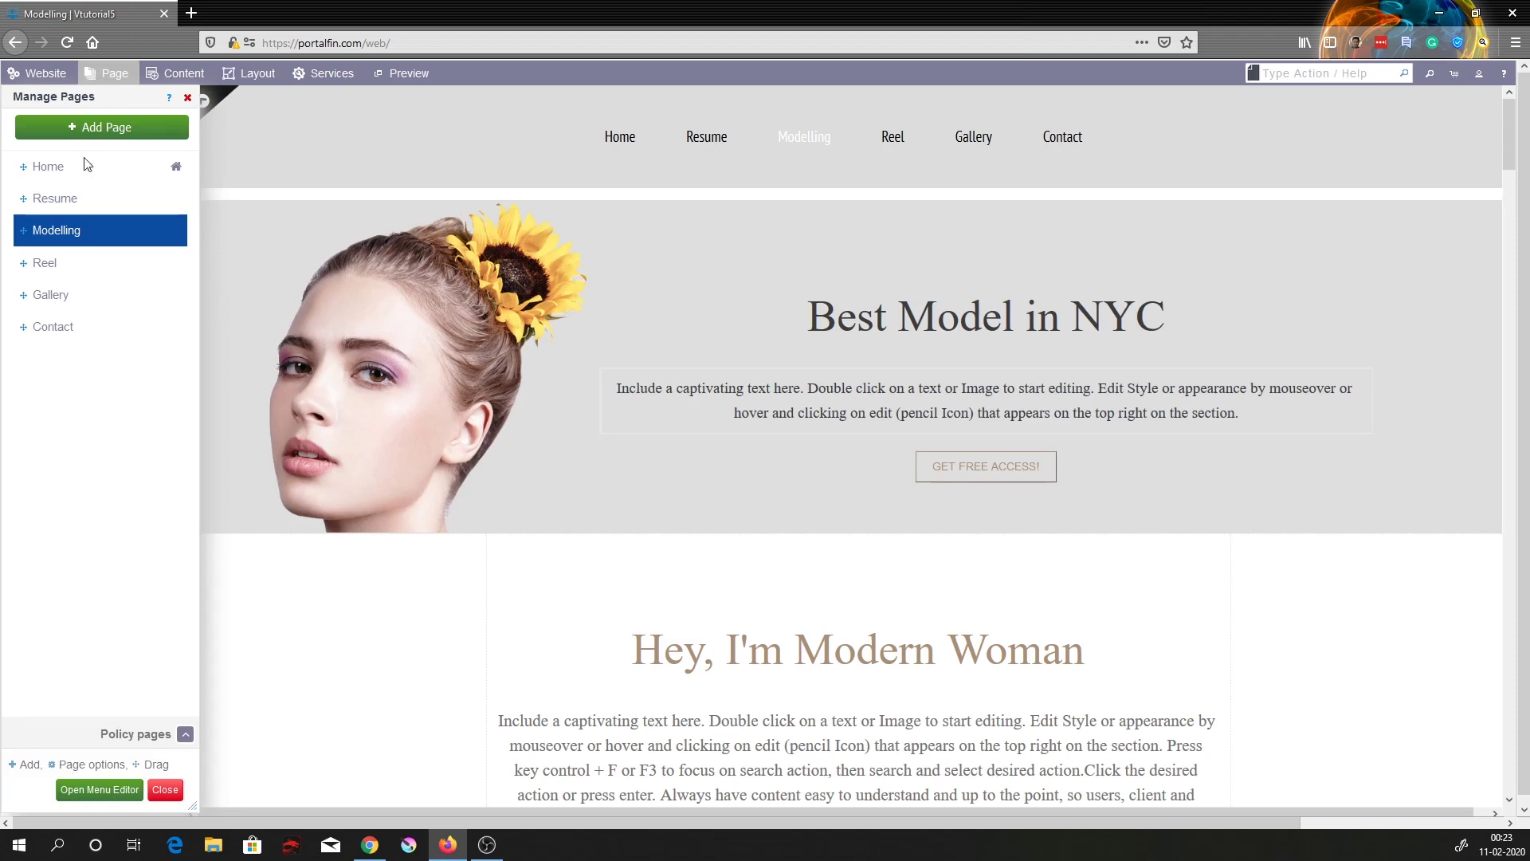
left_click(165, 231)
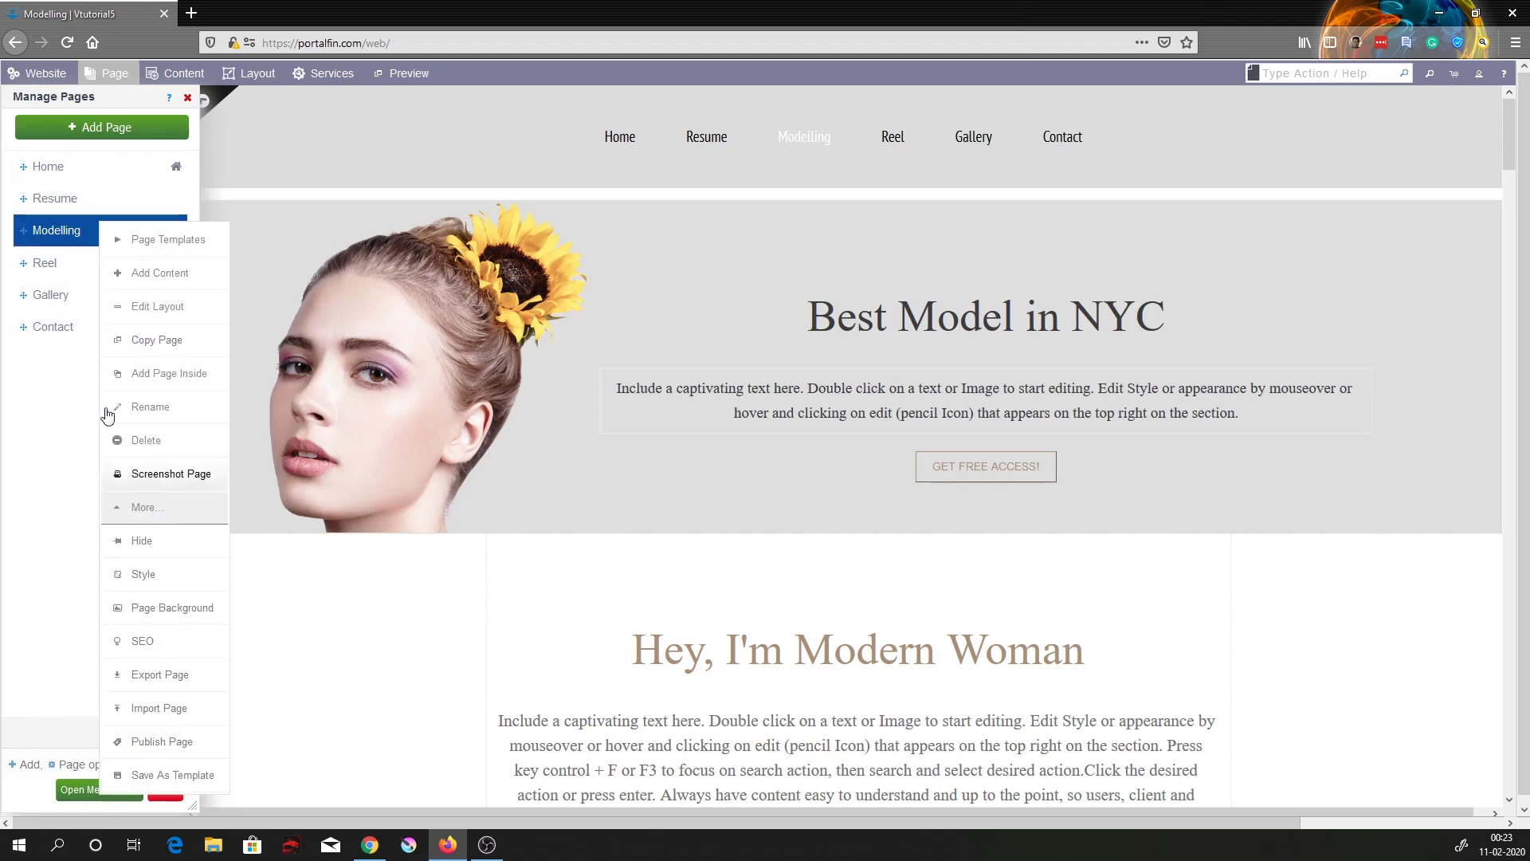
left_click(46, 432)
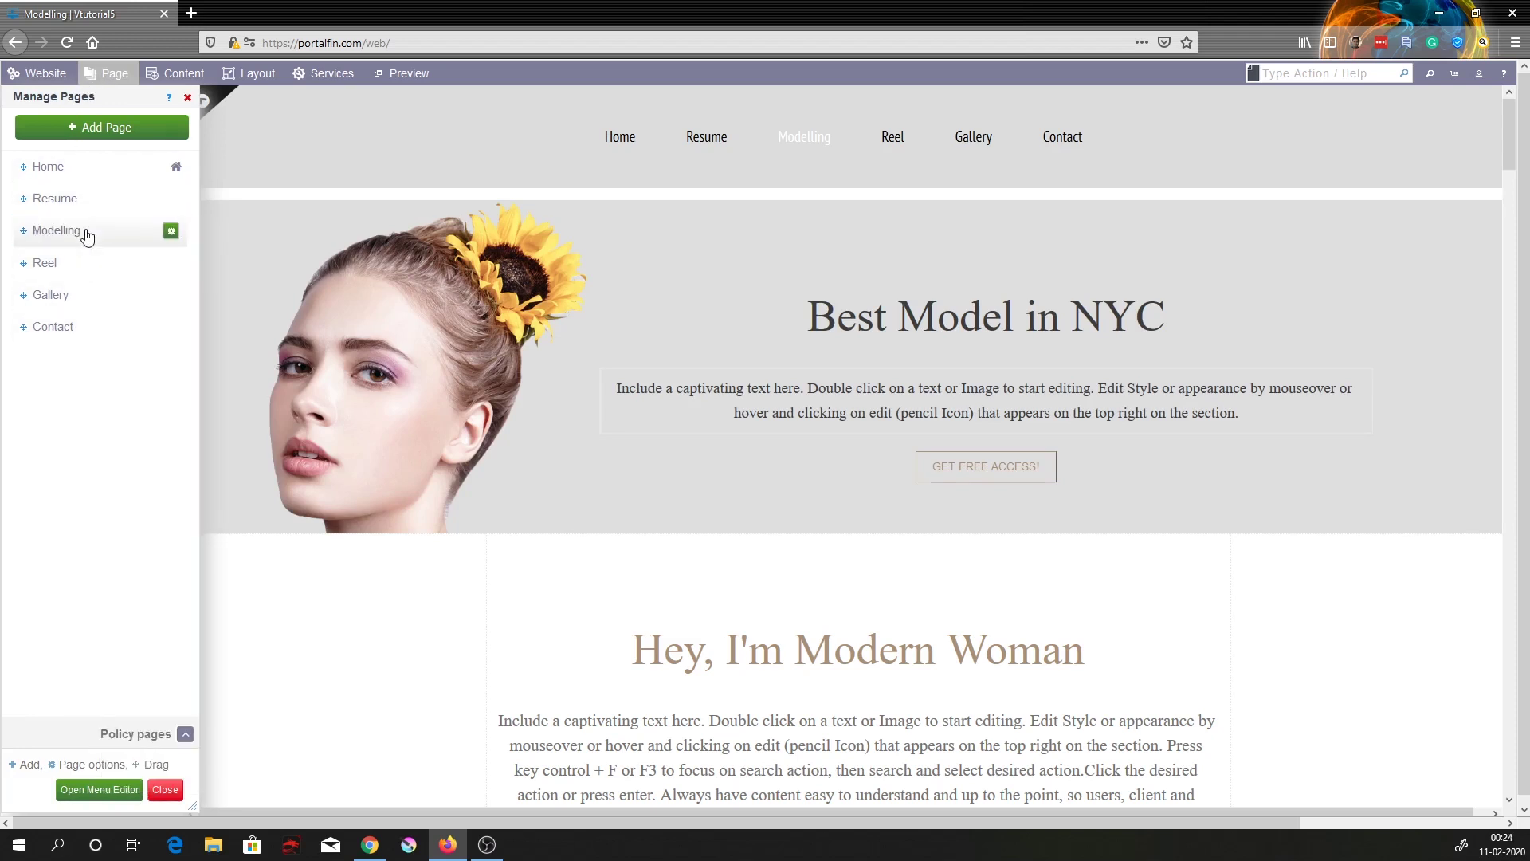
left_click(171, 234)
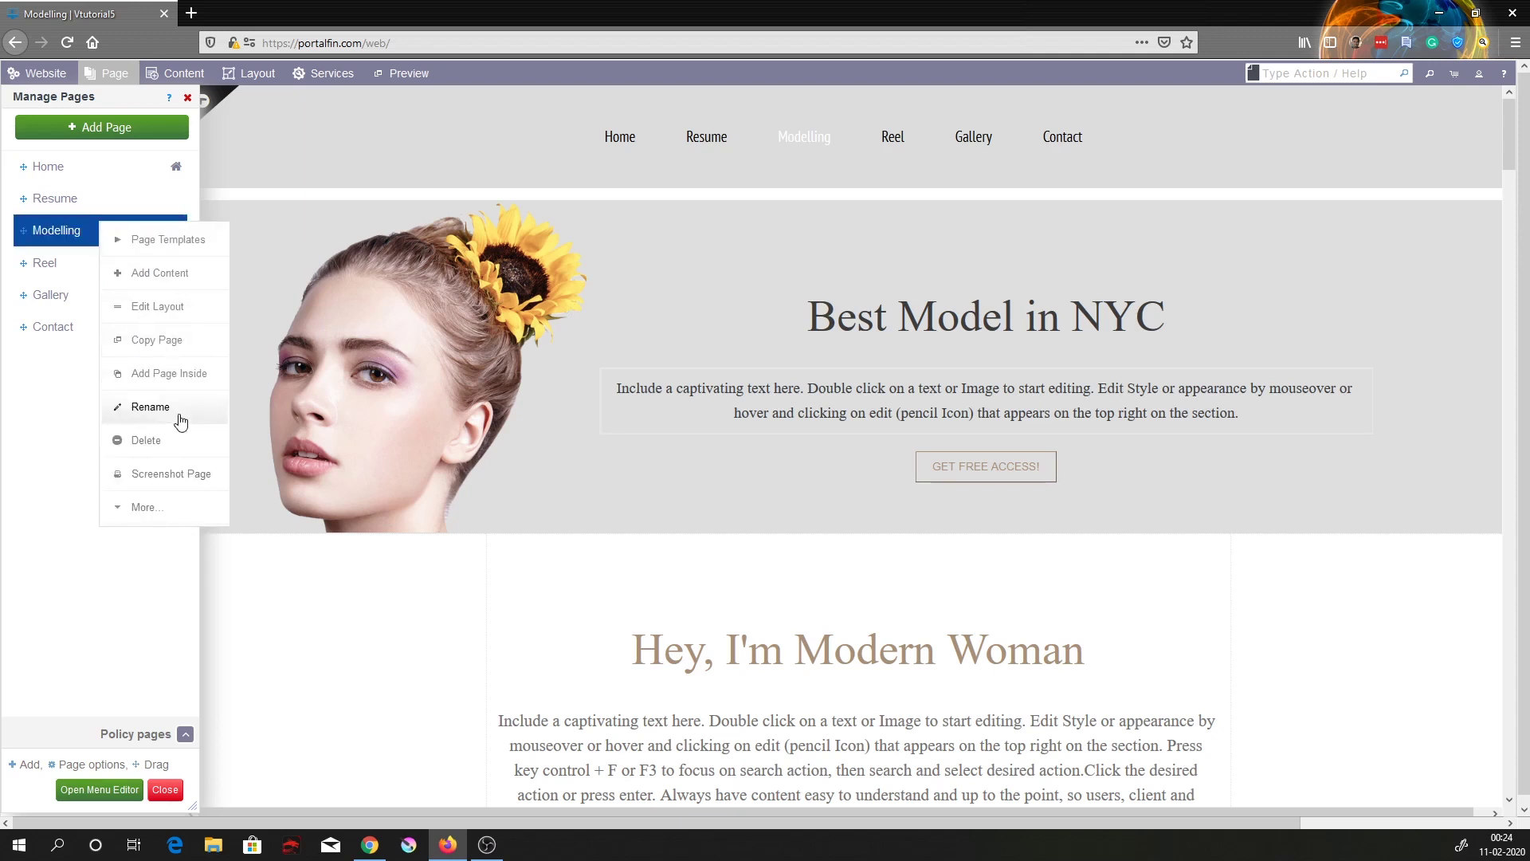
left_click(162, 273)
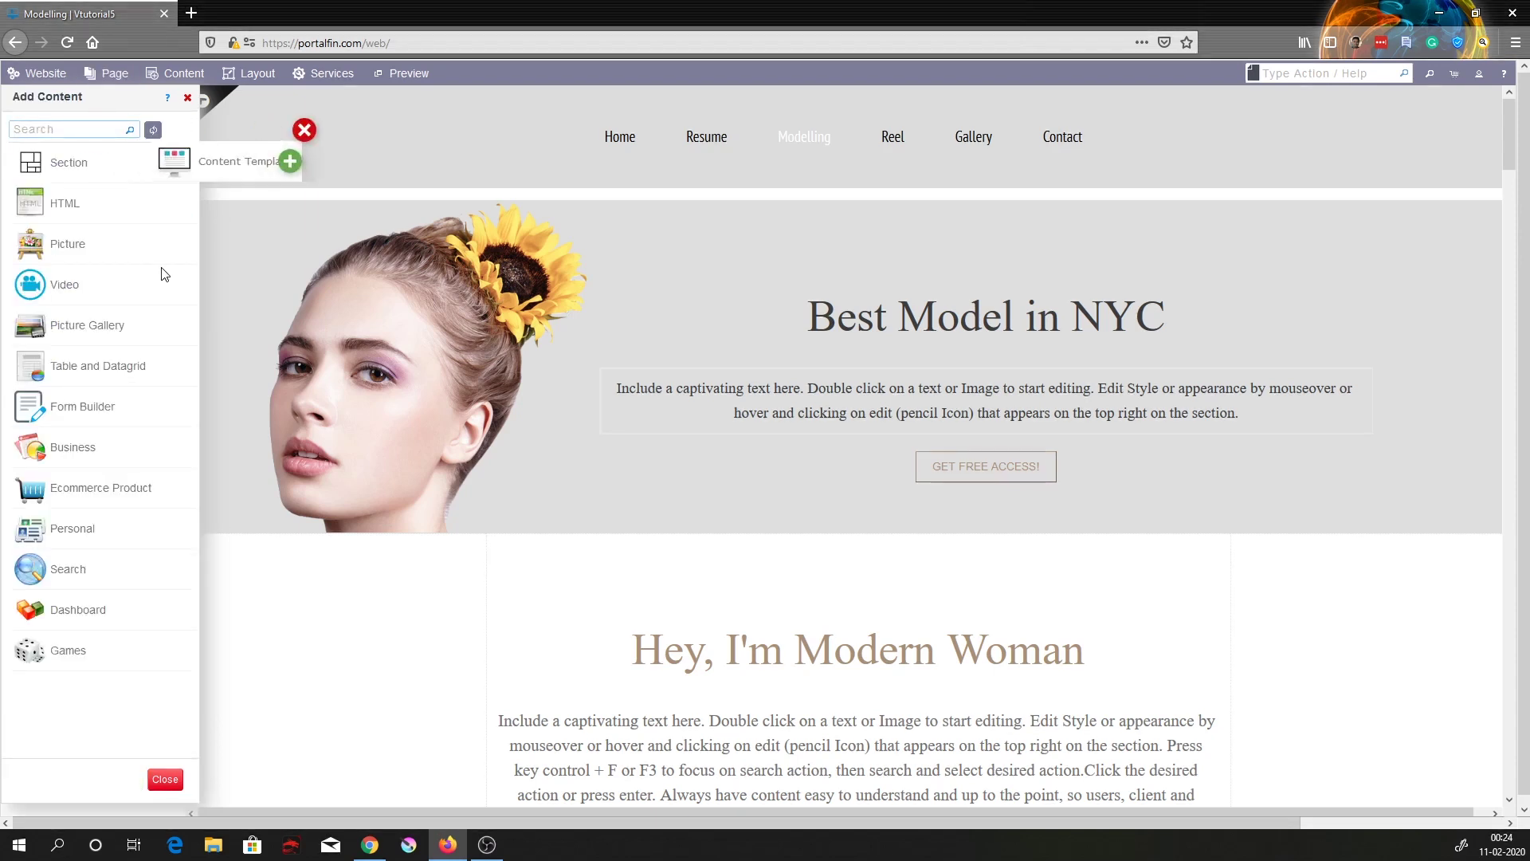
mouse_move(102, 218)
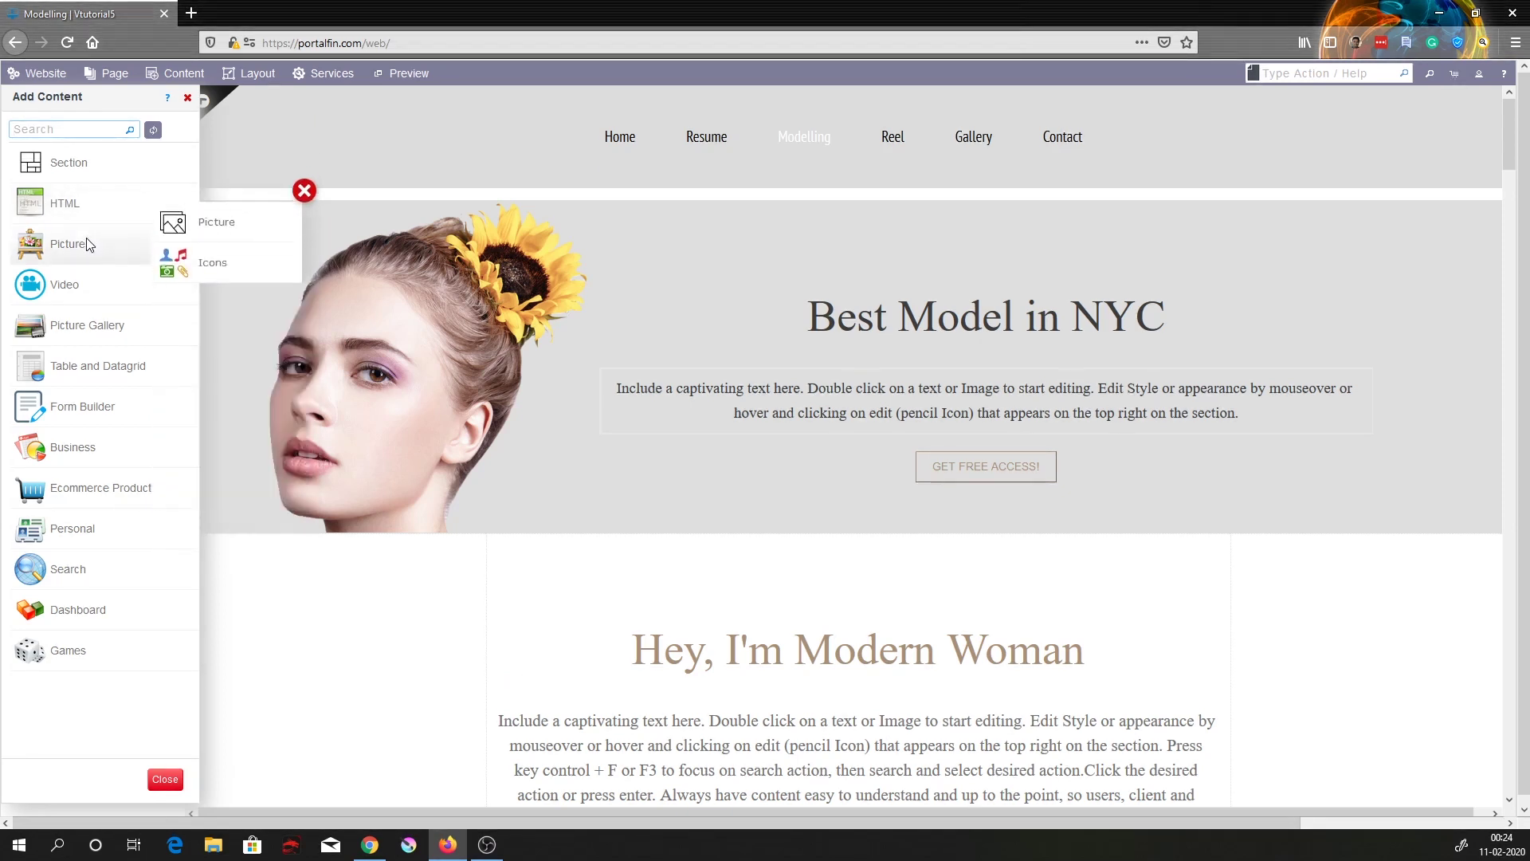
mouse_move(195, 226)
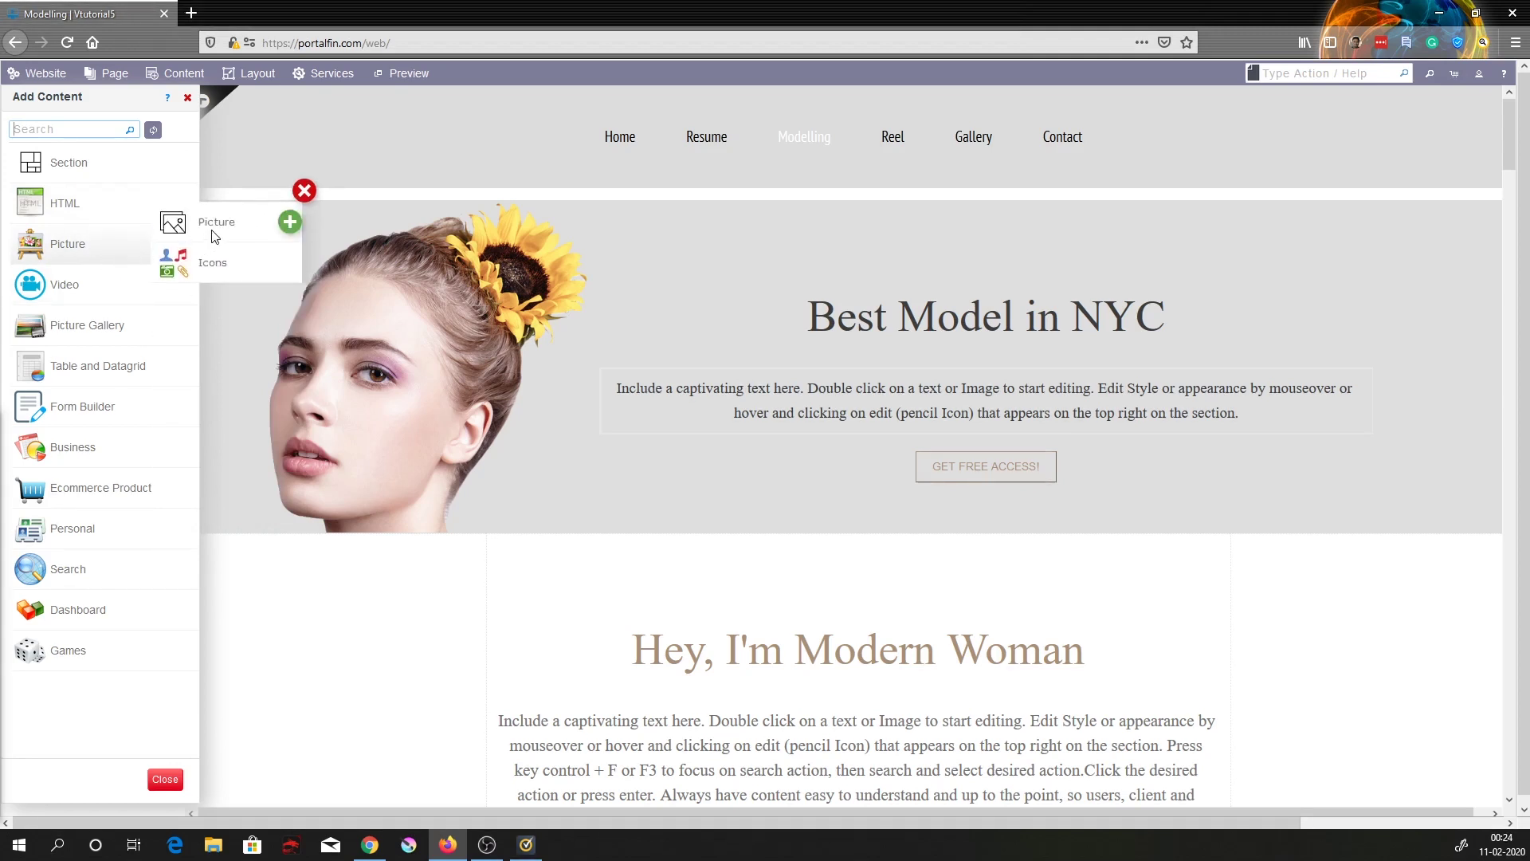
left_click(290, 224)
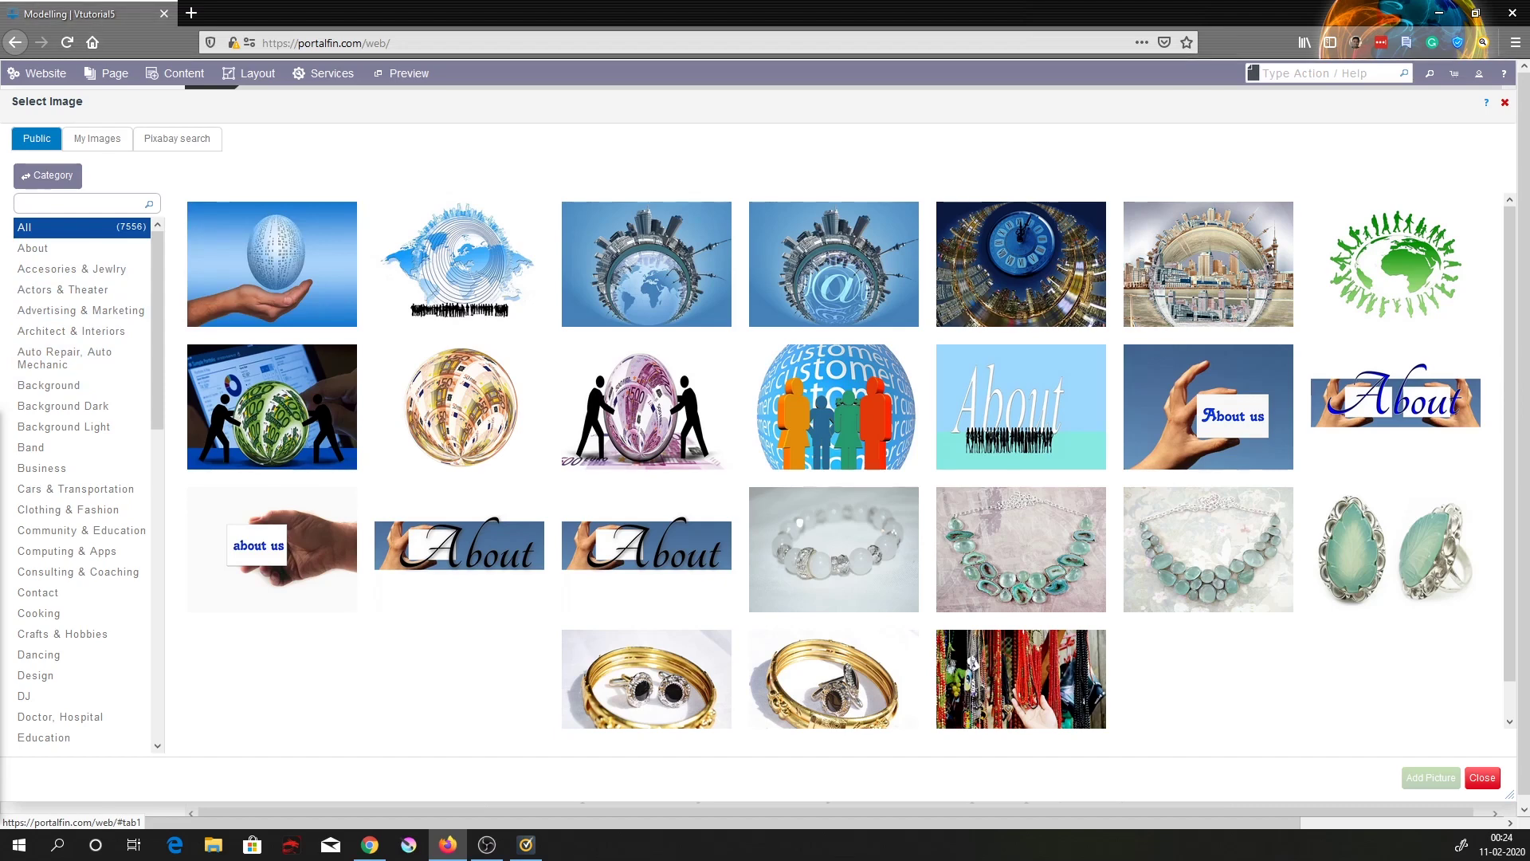
Add the Dancing category image 1257333.jpg directly below the "Hey, I'm Modern Woman" heading
mouse_move(711, 413)
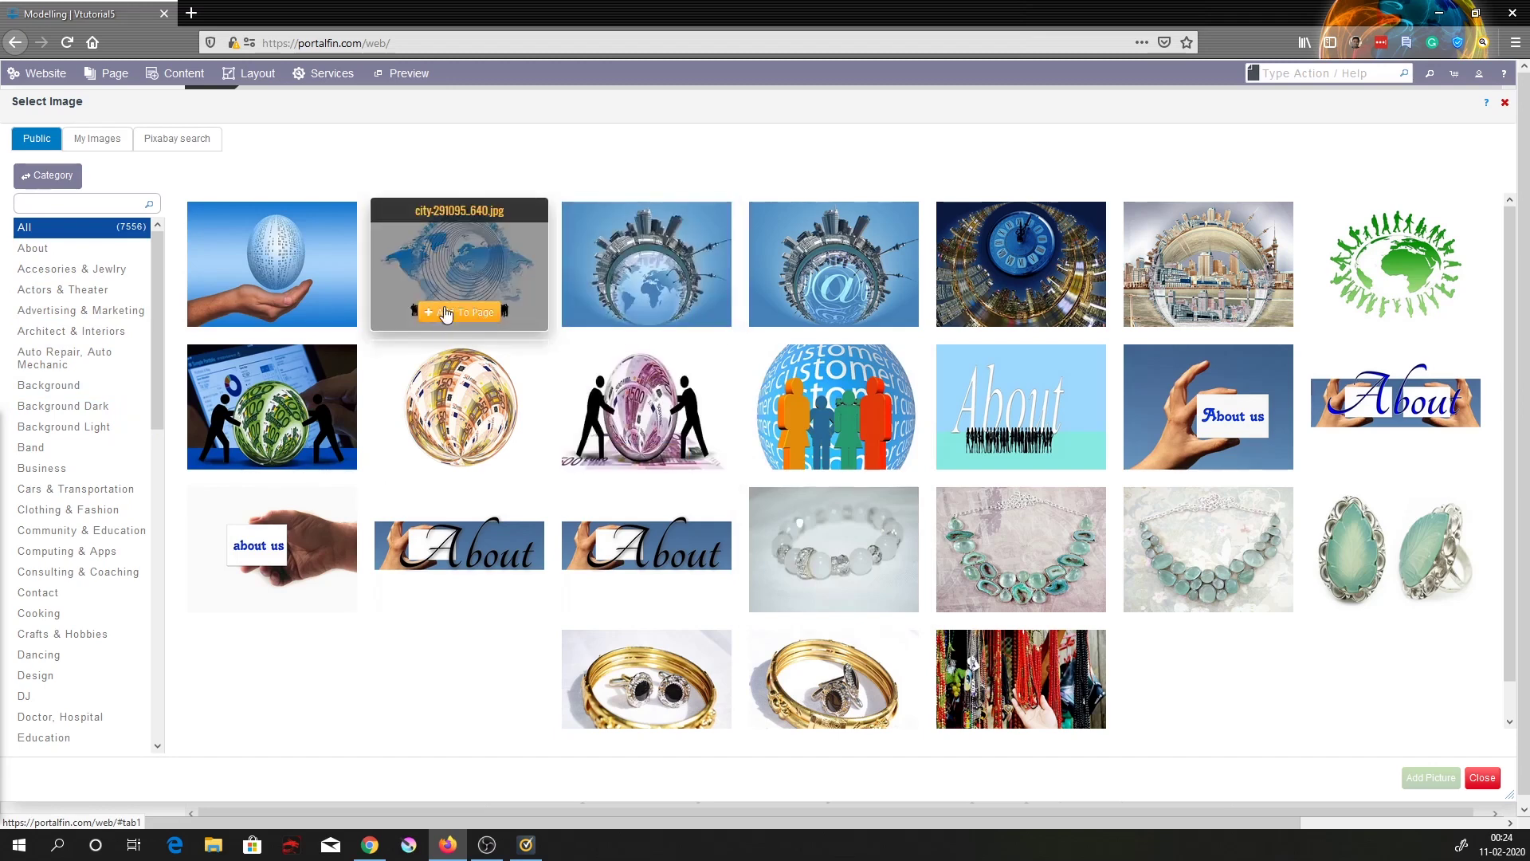
left_click(51, 660)
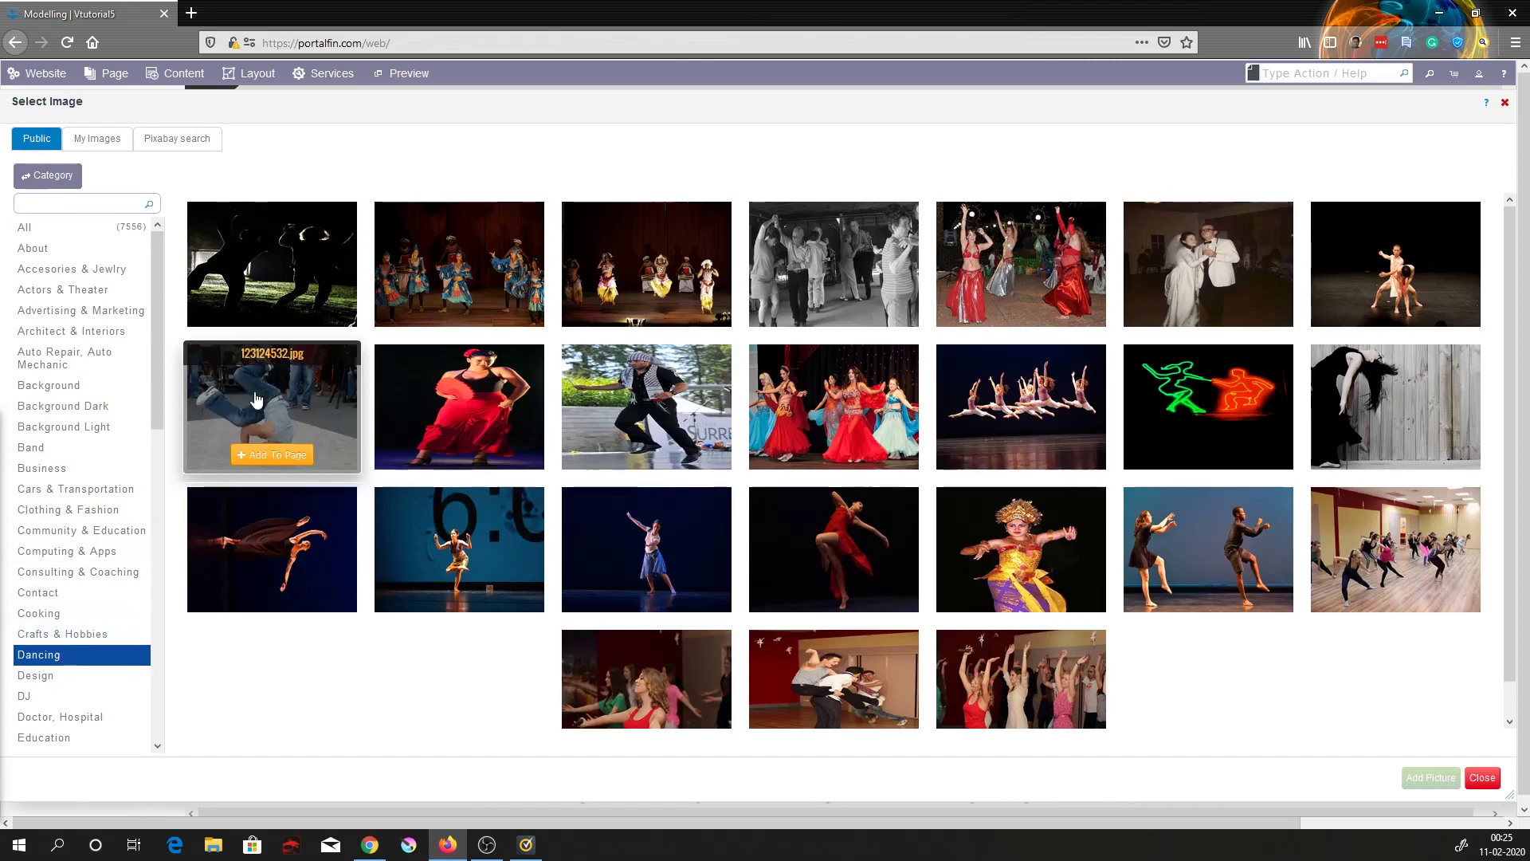
mouse_move(428, 307)
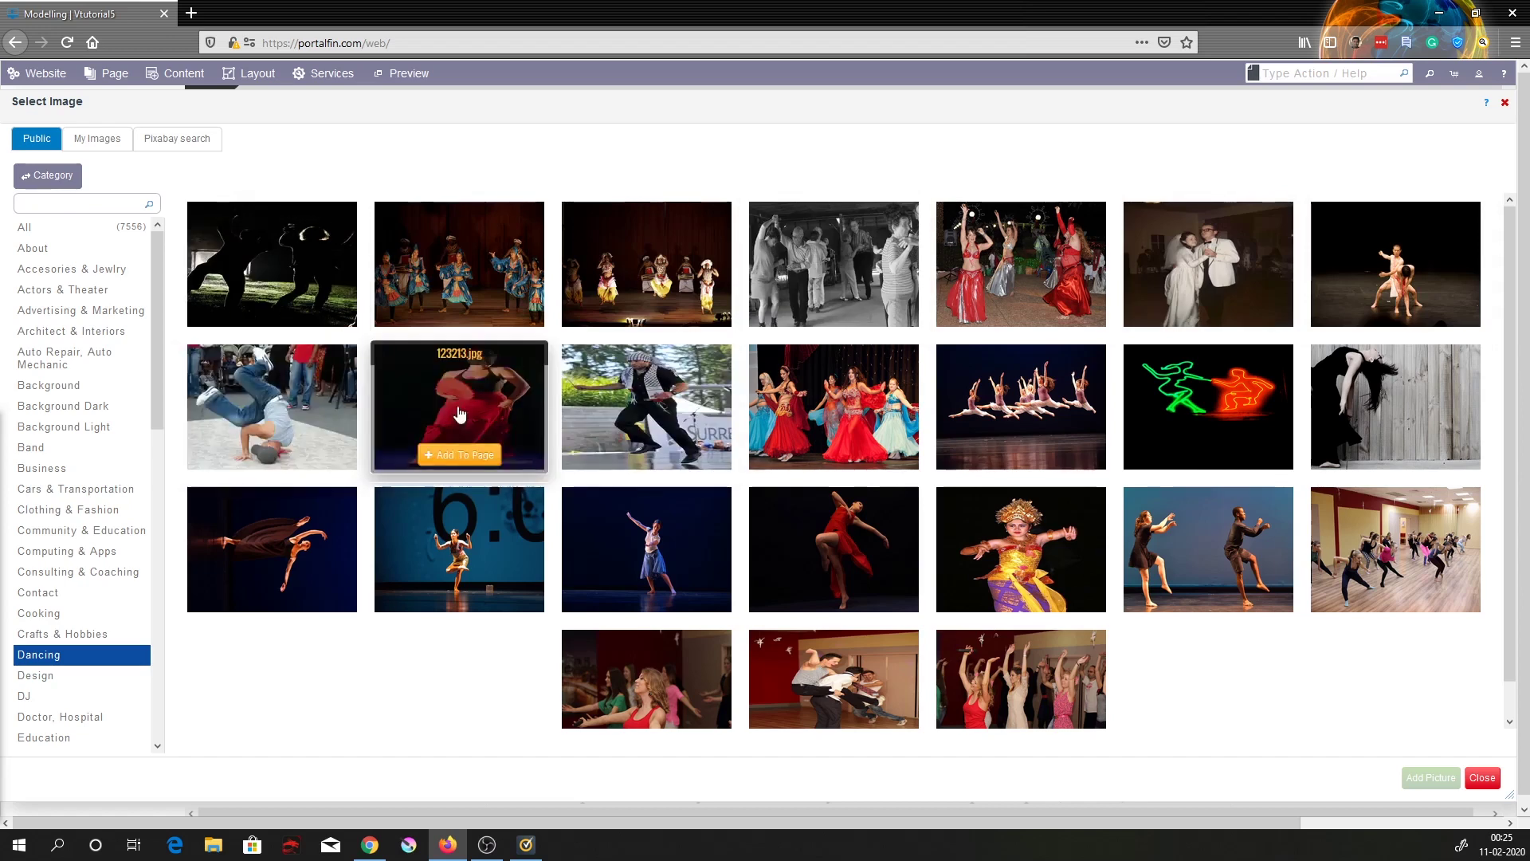
mouse_move(898, 500)
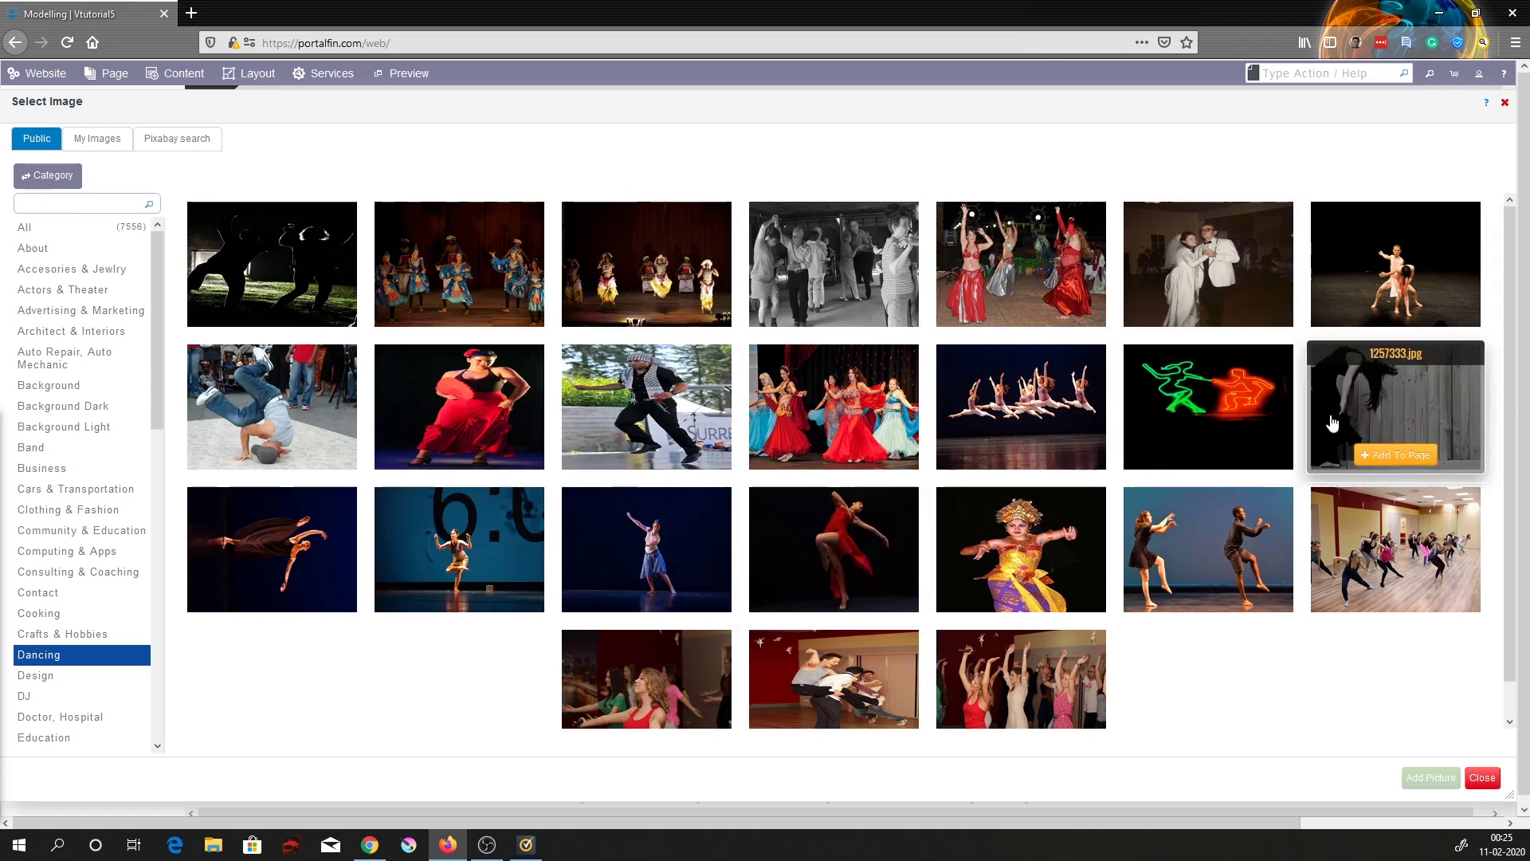
left_click(1406, 461)
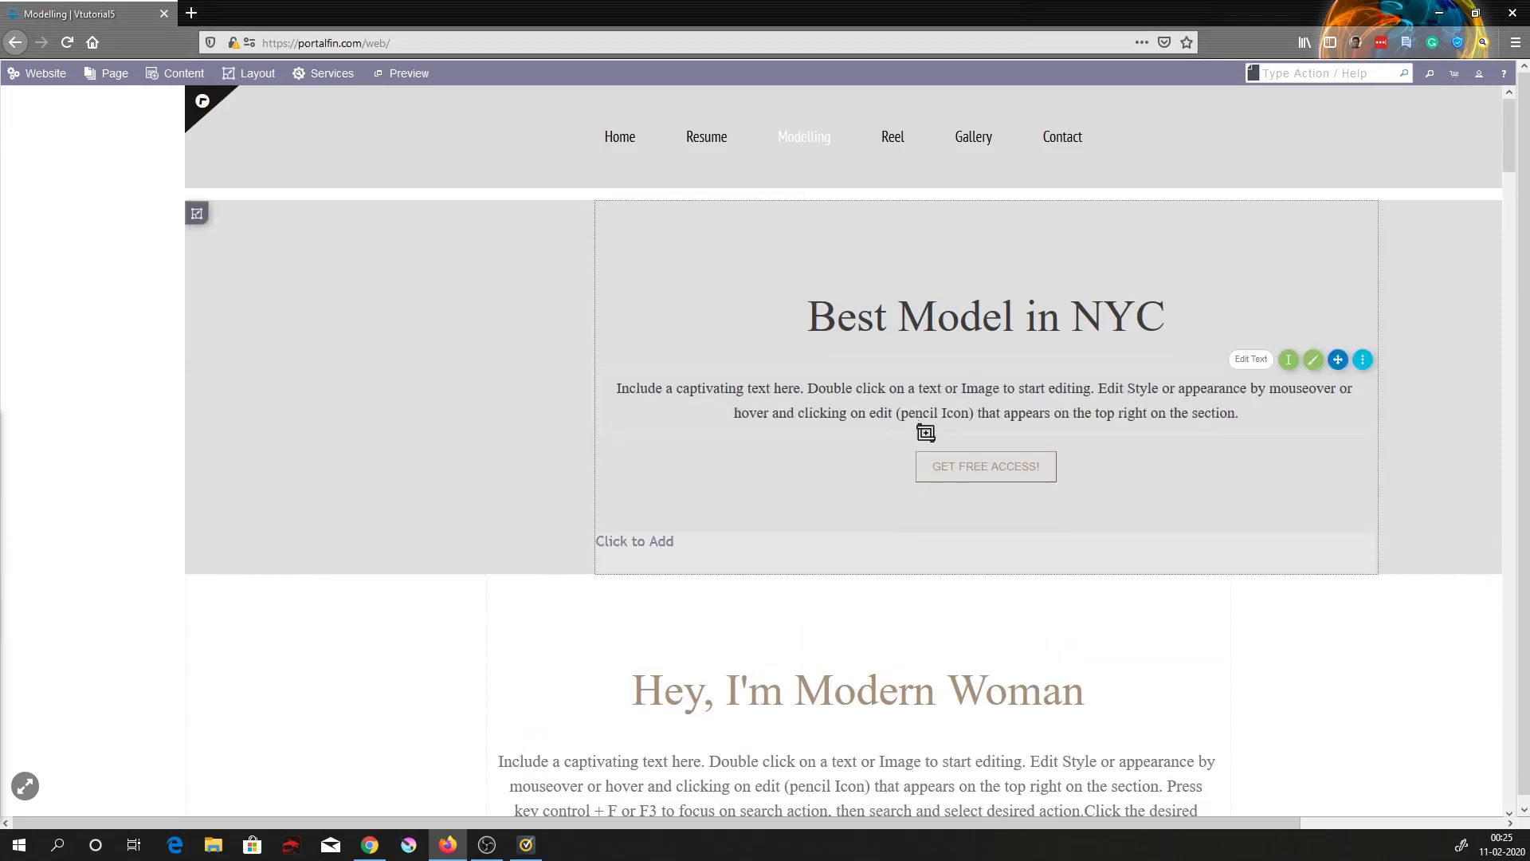
scroll(847, 694, "down", 1)
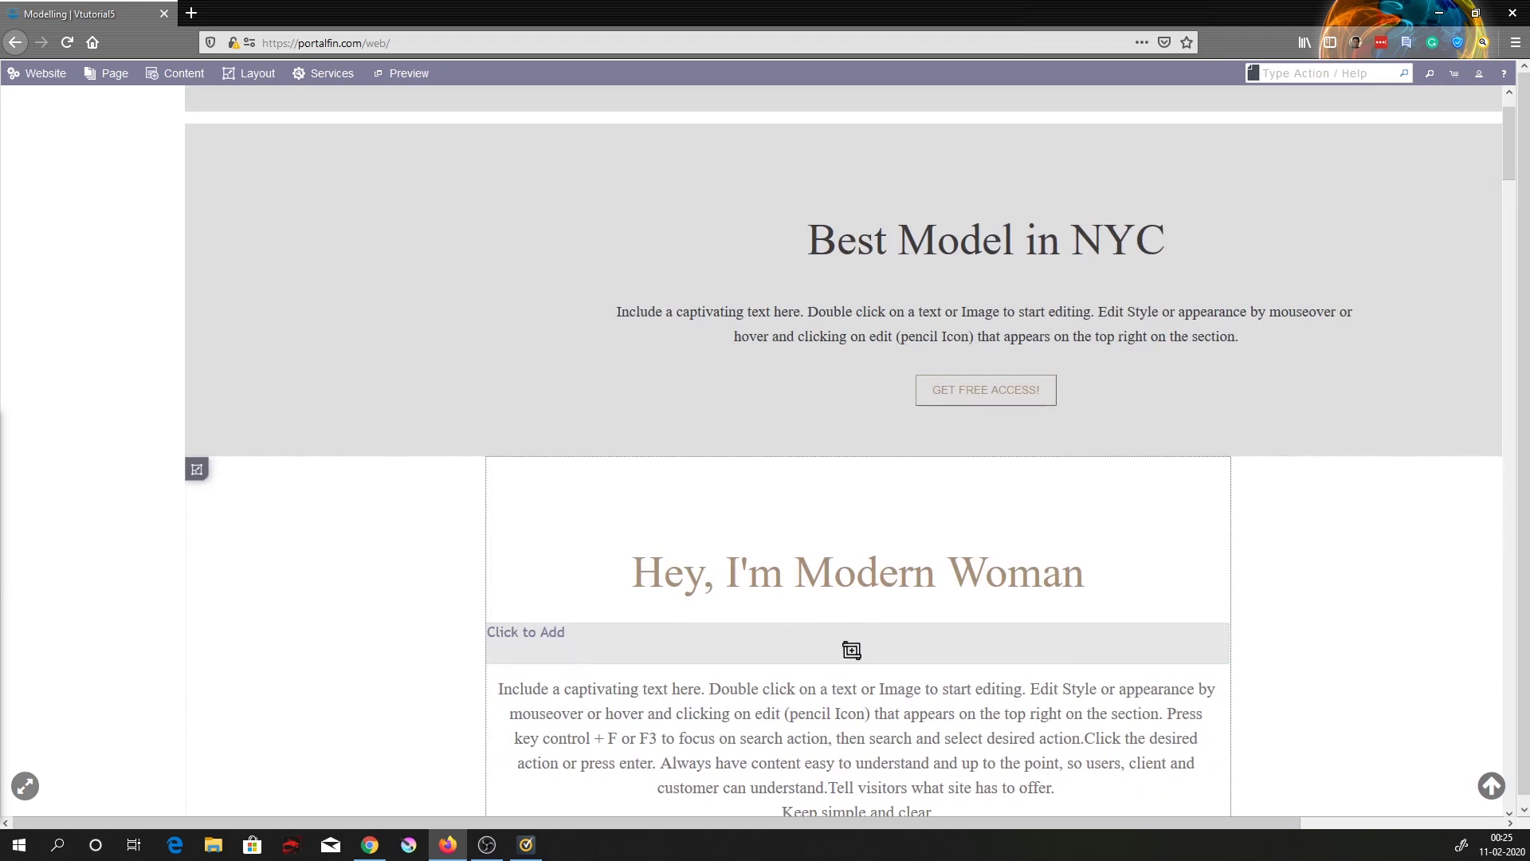
left_click(820, 633)
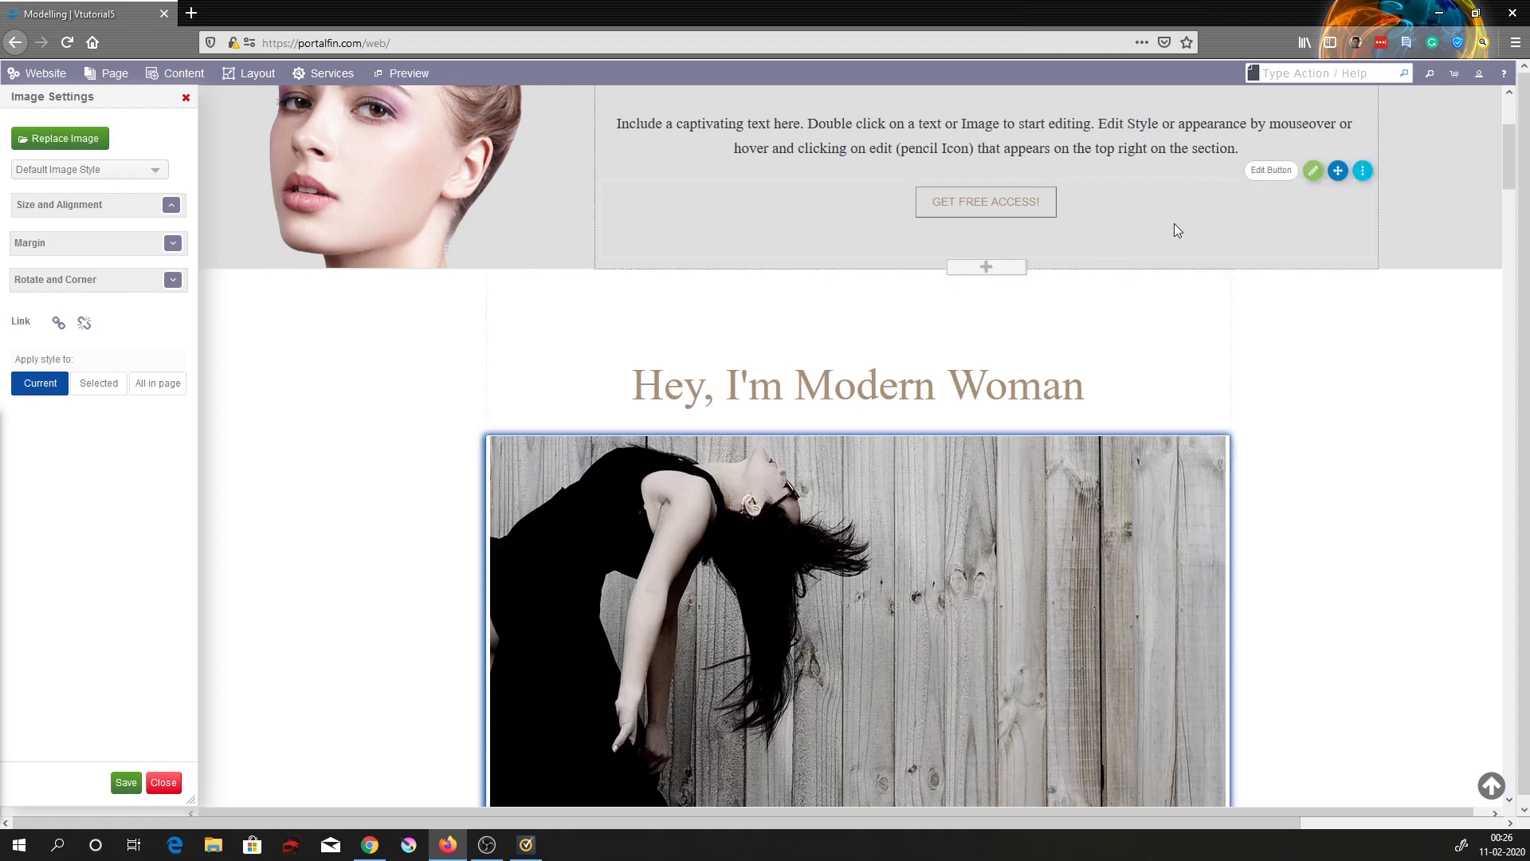
Start adding a text block at the bottom of the main banner, below the "GET FREE ACCESS!" button
scroll(973, 431, "up", 2)
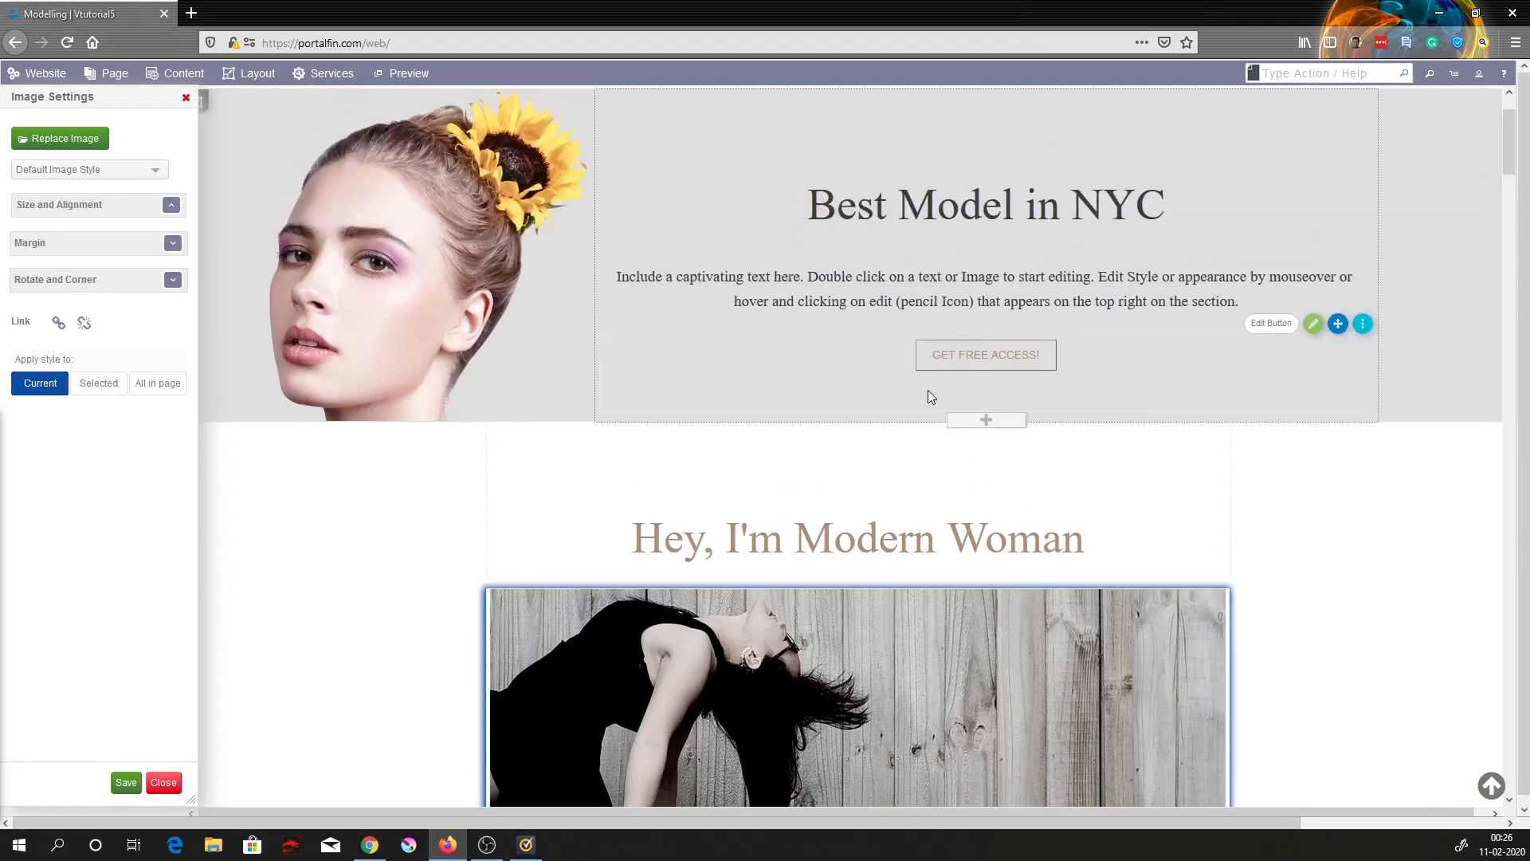
left_click(990, 425)
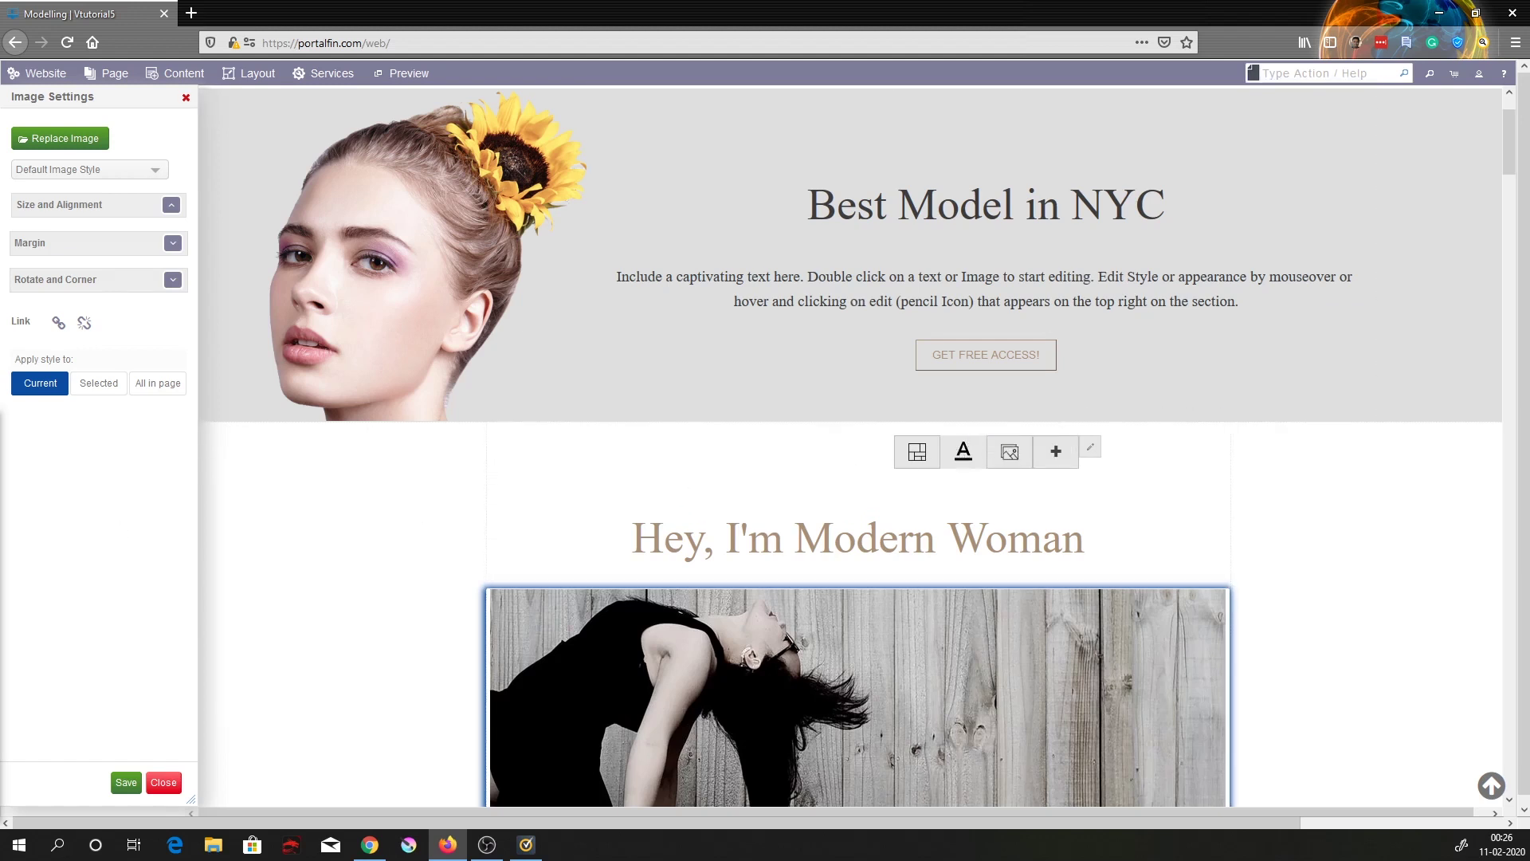
left_click(963, 456)
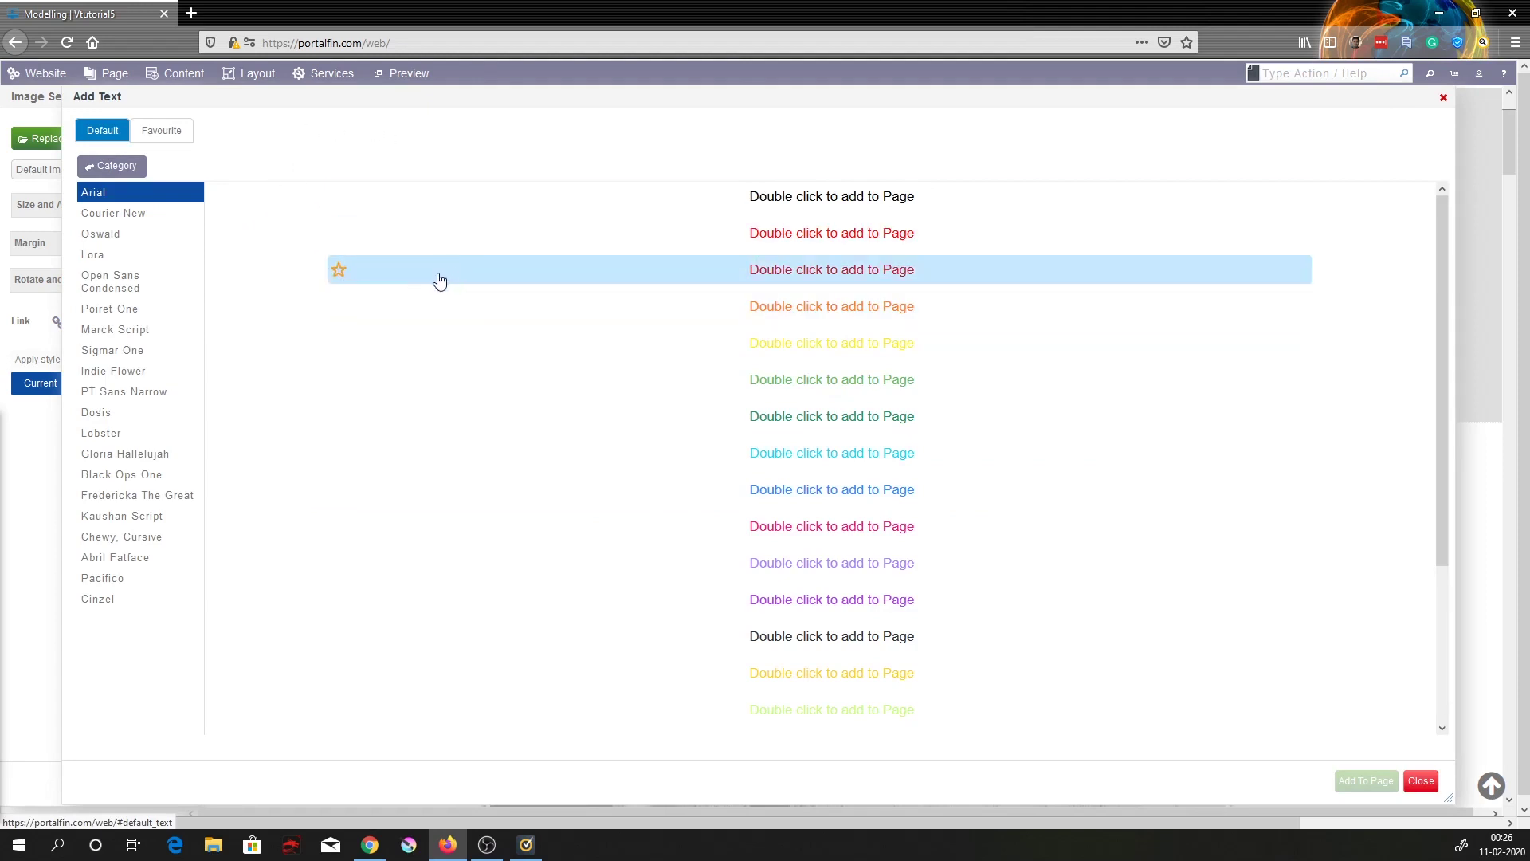
Compare the text styles offered in the different font categories, such as Lora, Oswald, Black Ops One, Lobster and Gloria Hallelujah
left_click(147, 281)
left_click(147, 255)
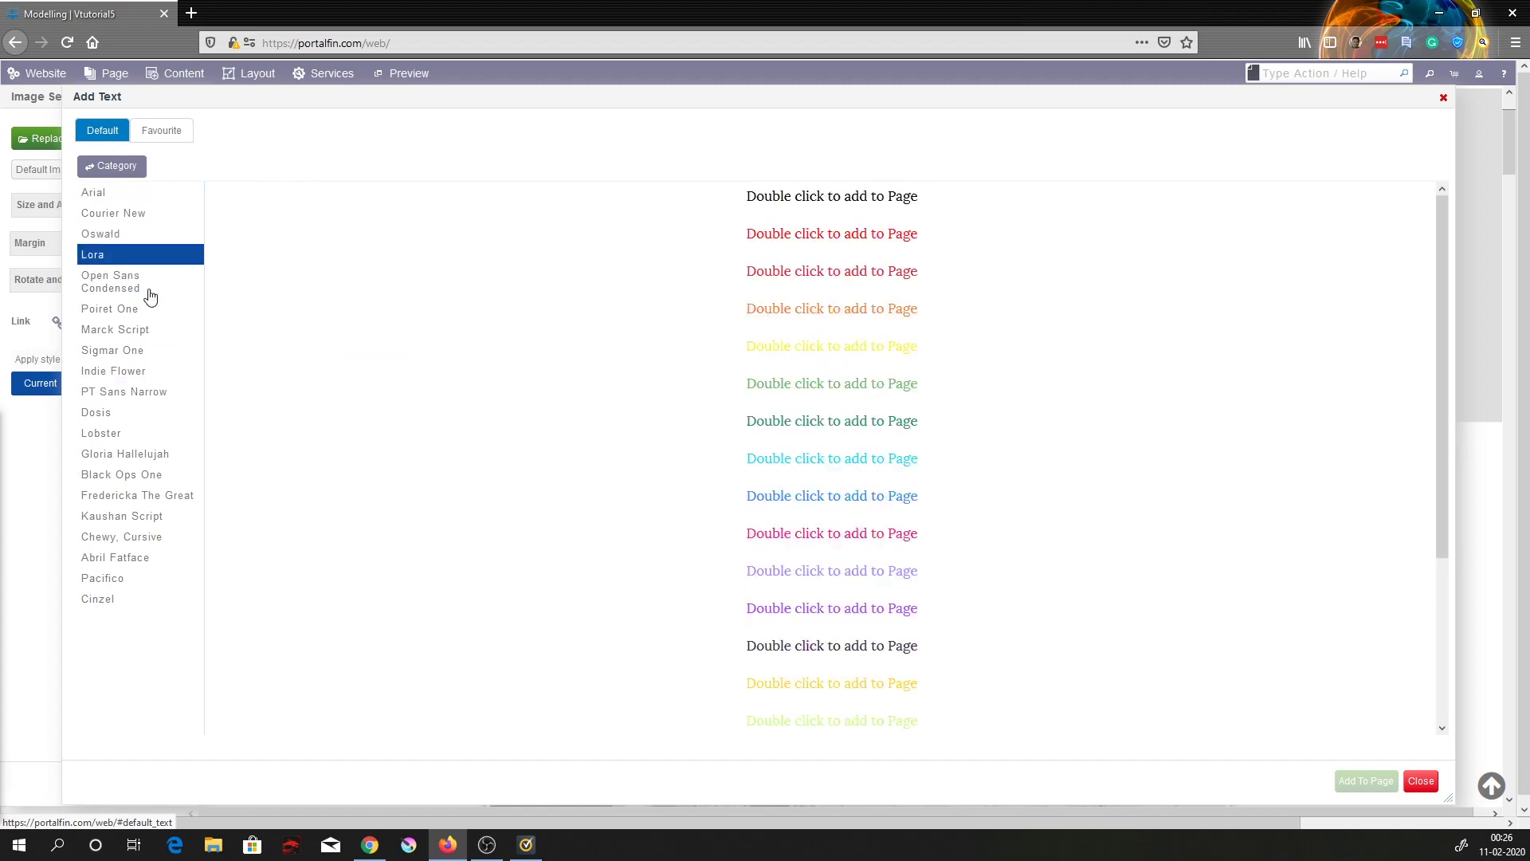
left_click(148, 371)
left_click(148, 432)
left_click(159, 476)
left_click(152, 517)
left_click(148, 498)
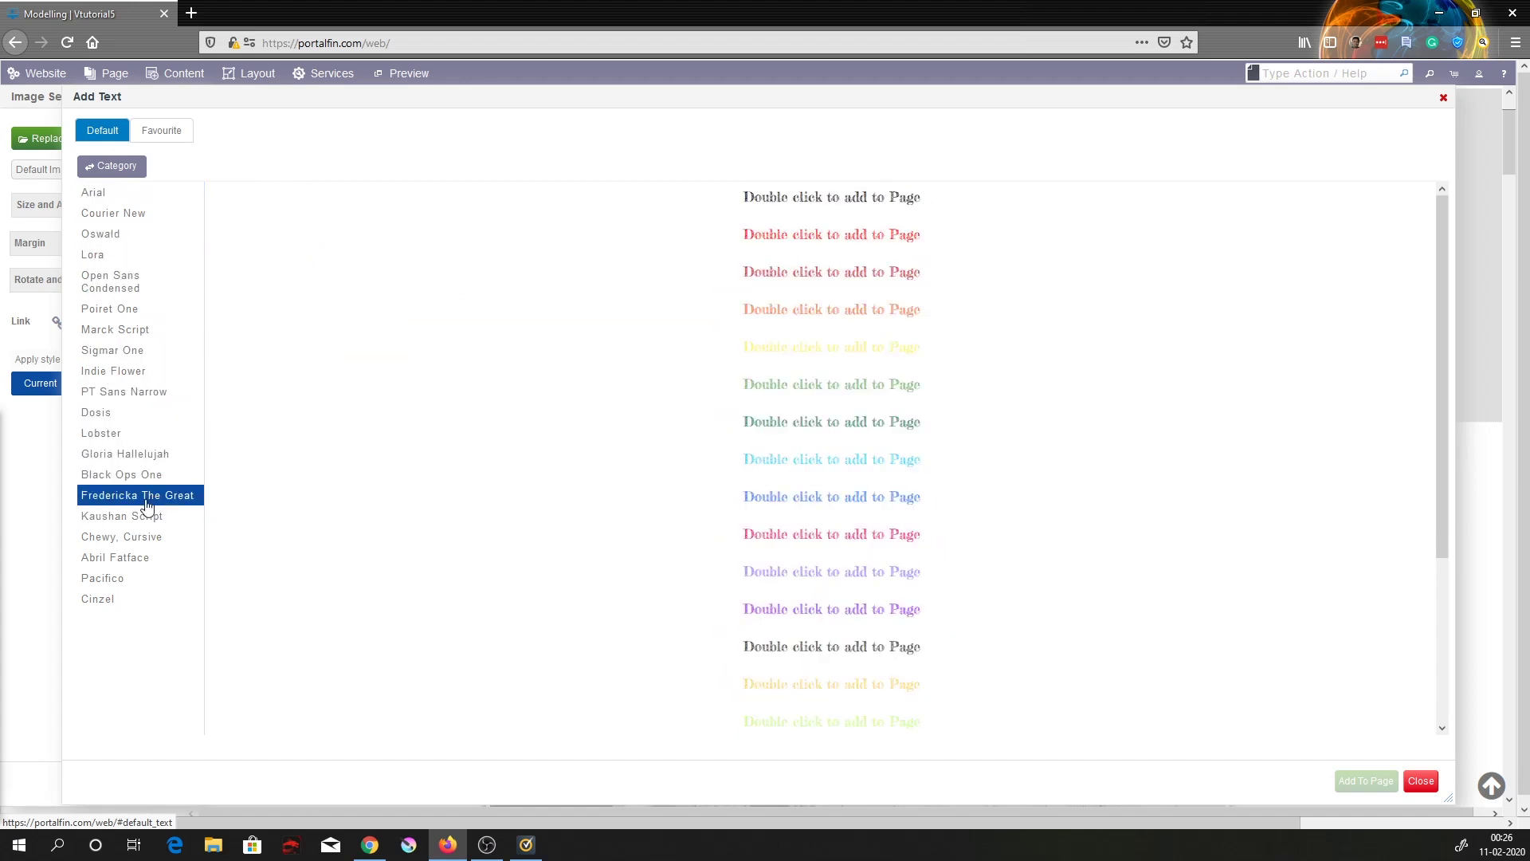
left_click(99, 456)
left_click(104, 283)
left_click(100, 255)
left_click(100, 233)
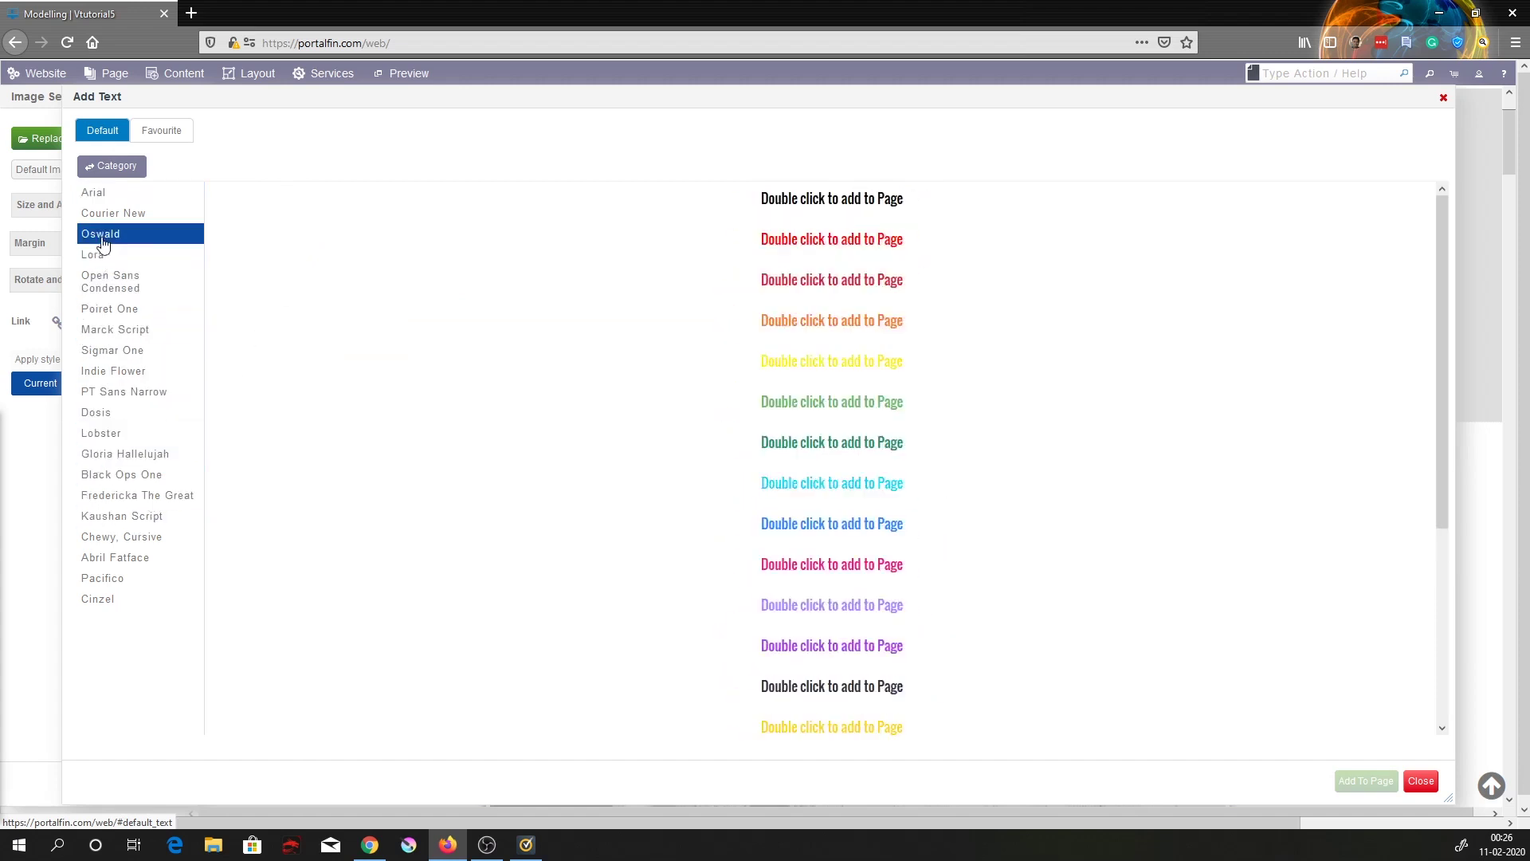
left_click(99, 214)
left_click(95, 192)
left_click(112, 291)
left_click(111, 412)
left_click(119, 495)
left_click(120, 515)
left_click(120, 474)
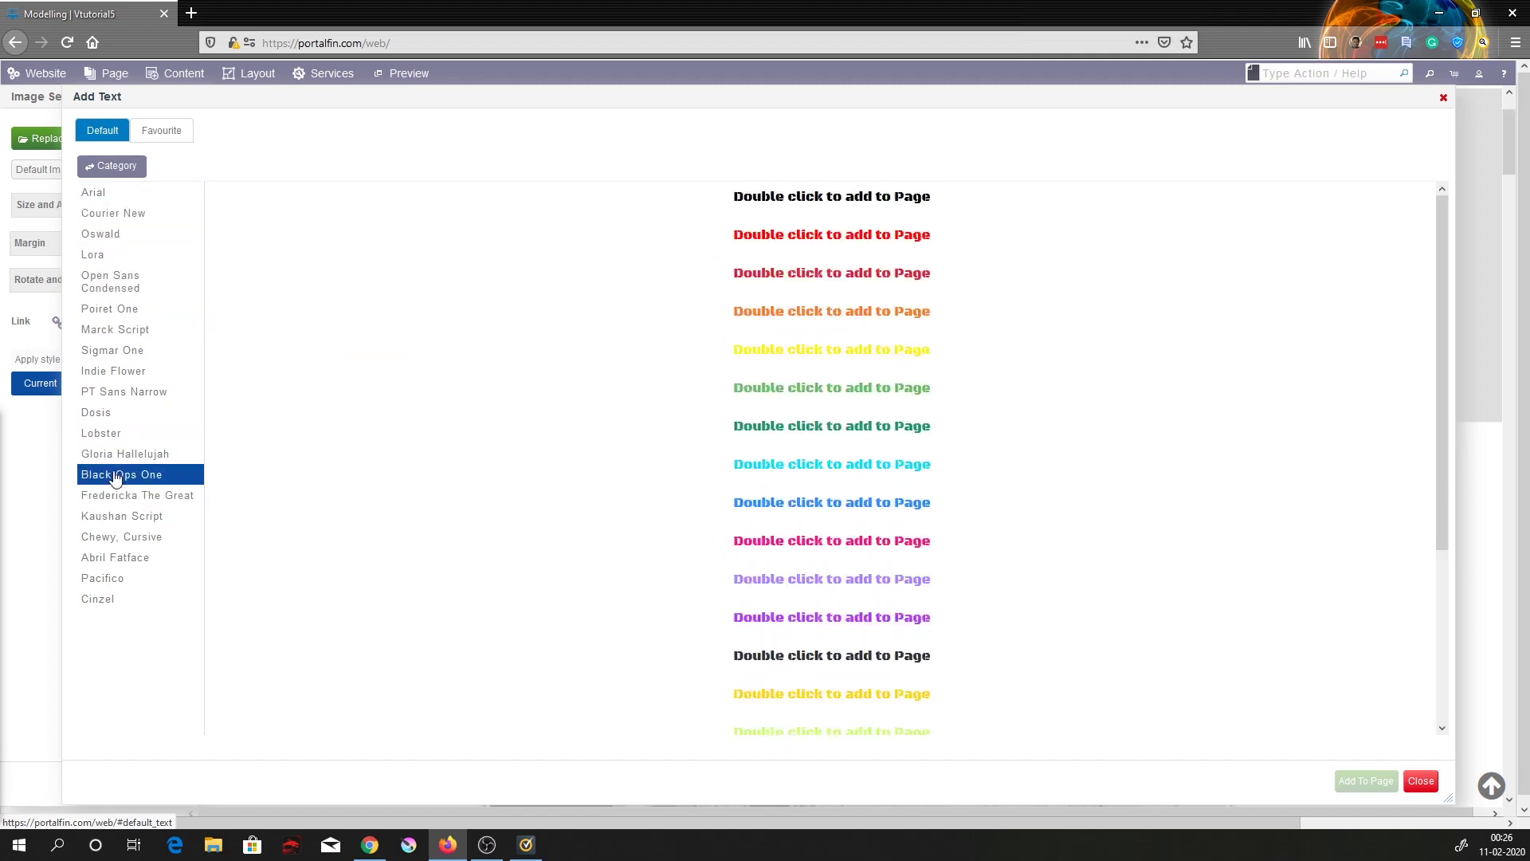
left_click(128, 539)
left_click(120, 559)
left_click(121, 580)
left_click(126, 473)
left_click(121, 434)
left_click(126, 475)
left_click(124, 454)
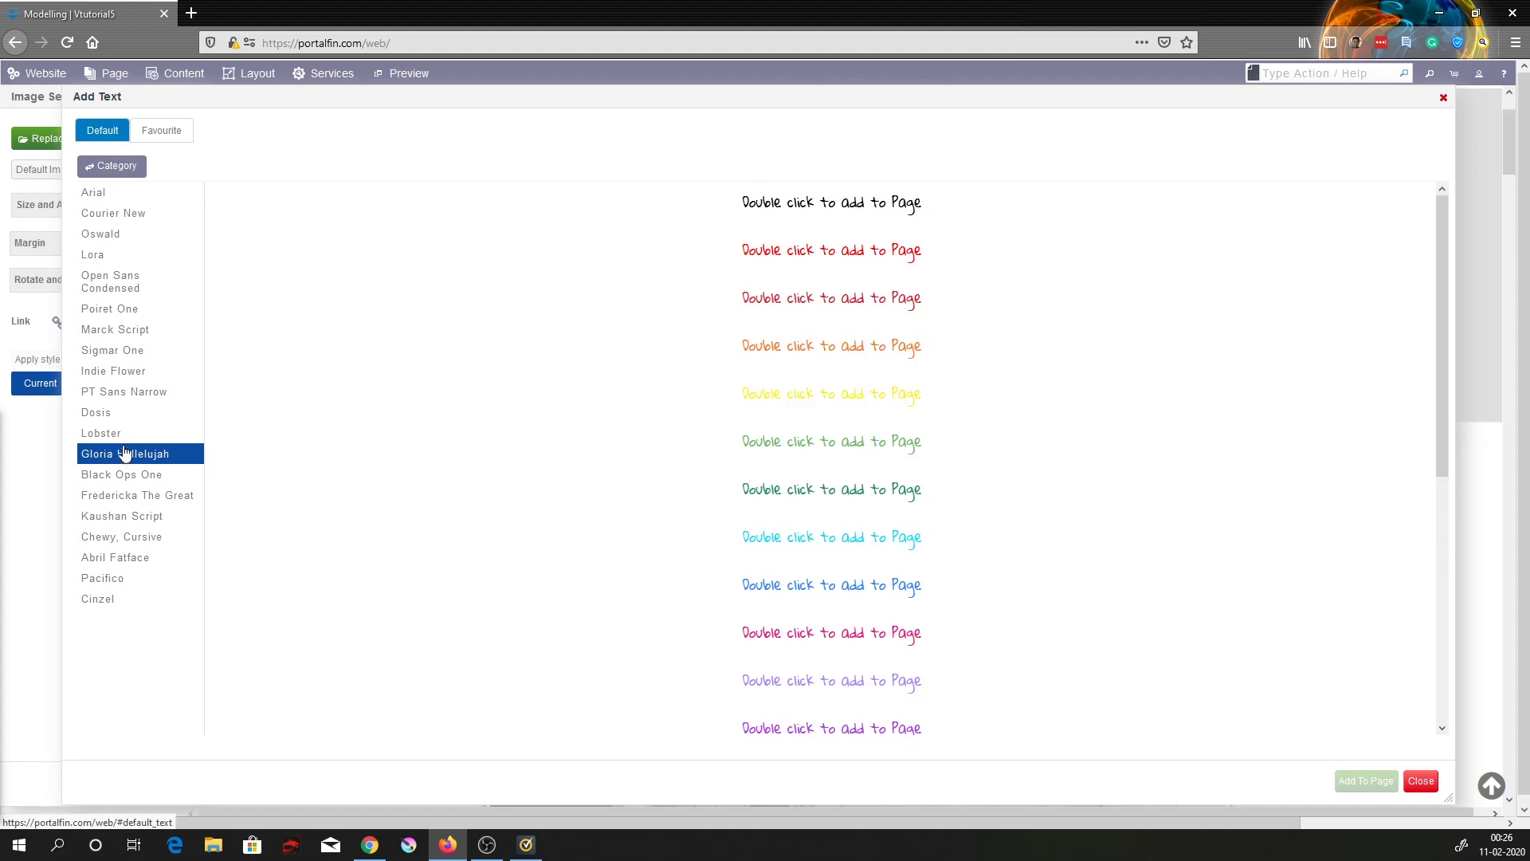
left_click(118, 412)
left_click(121, 435)
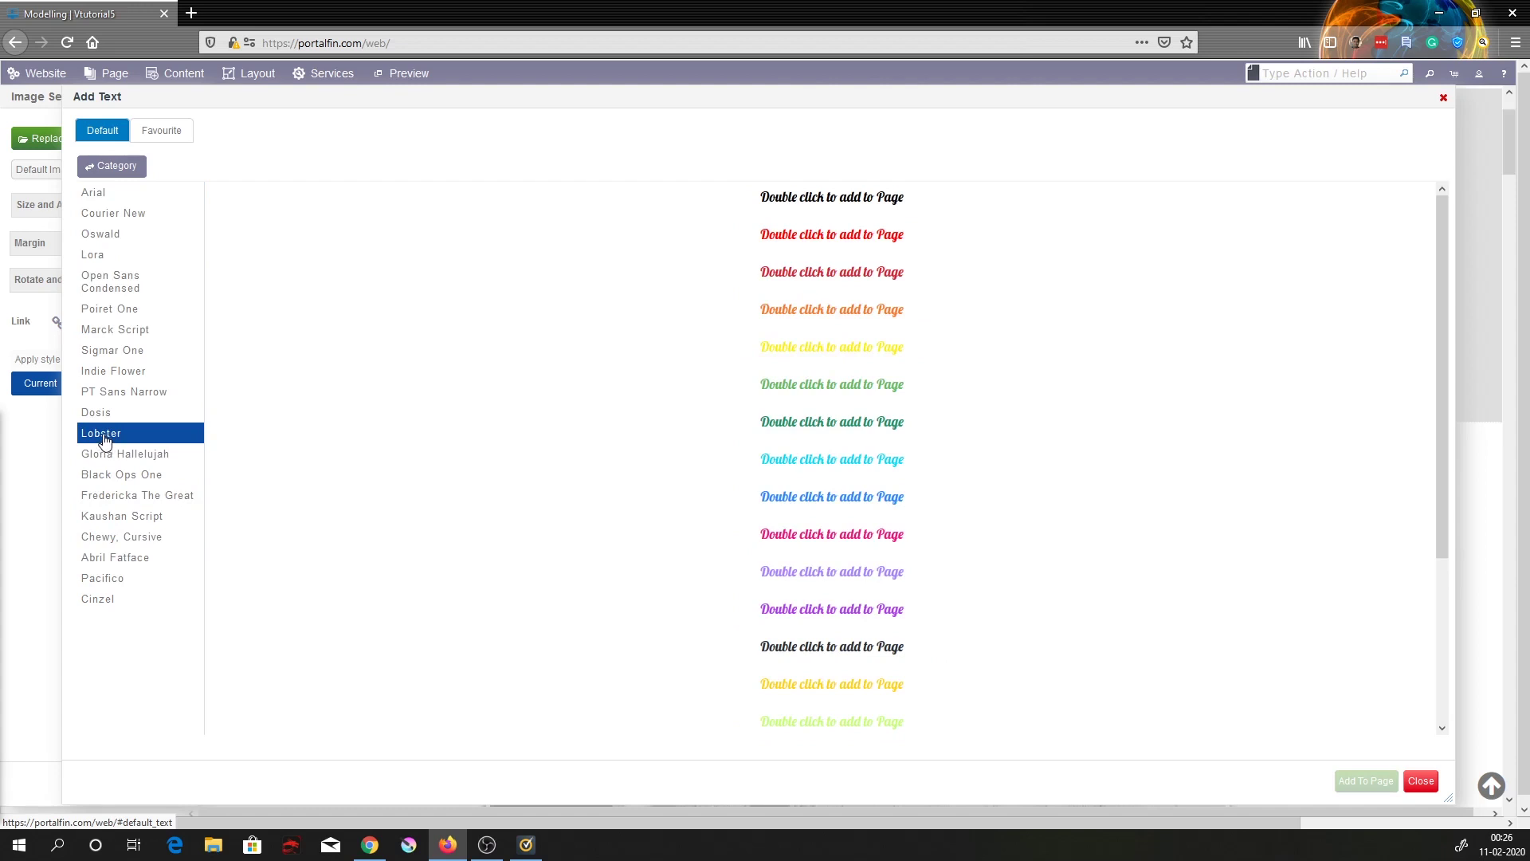
left_click(106, 454)
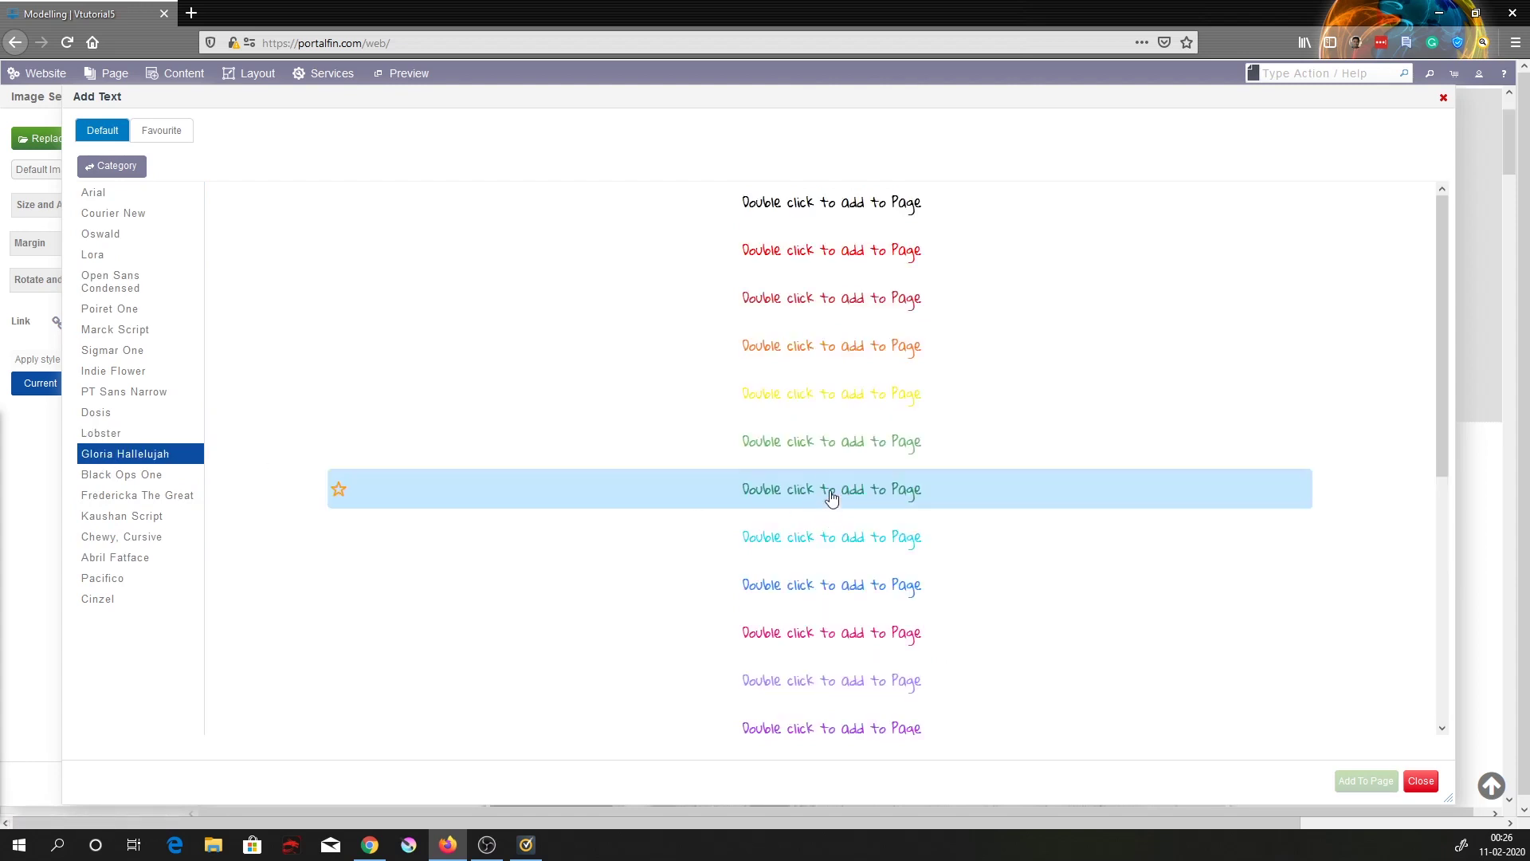
Add a text block to the banner in the near-black Lobster style listed between purple and yellow
left_click(120, 435)
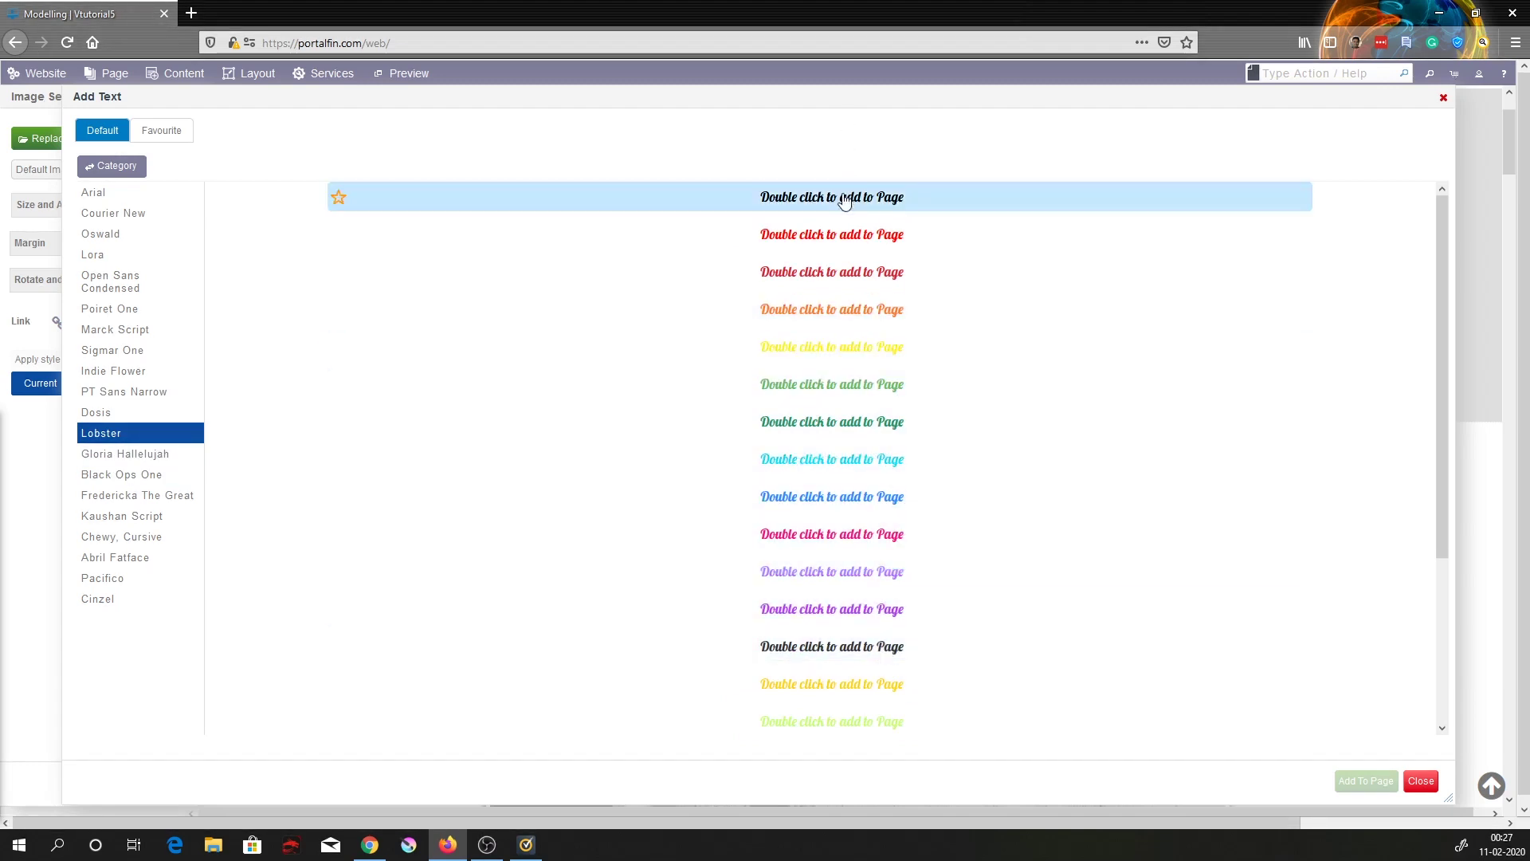
left_click(839, 647)
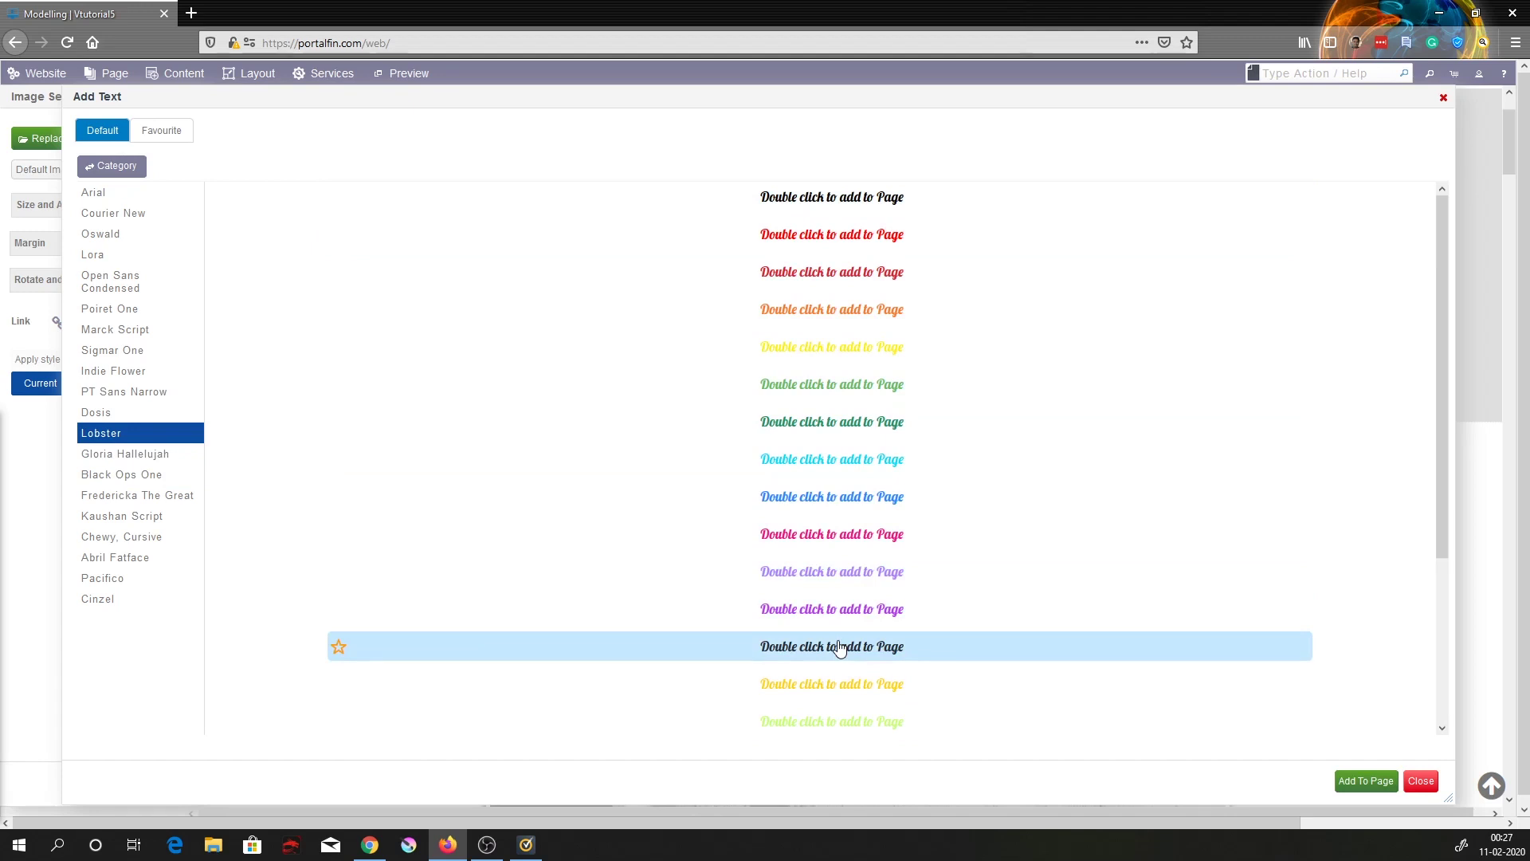
double_click(839, 648)
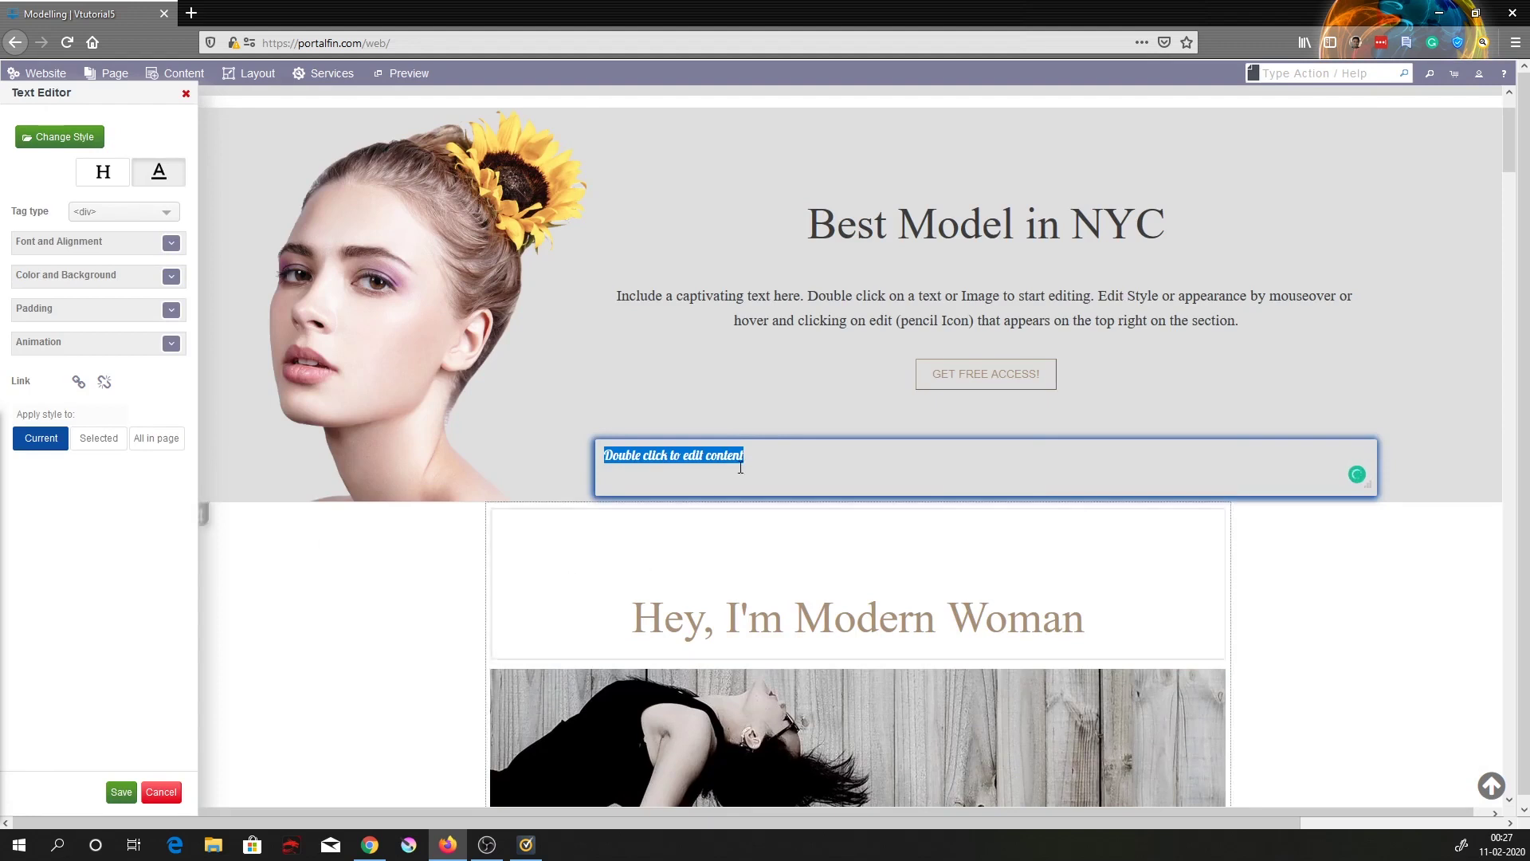
Replace the new text block's placeholder with "Modelling and acting is my passion" and correct the first word to "Modeling"
left_click_drag(779, 463, 601, 473)
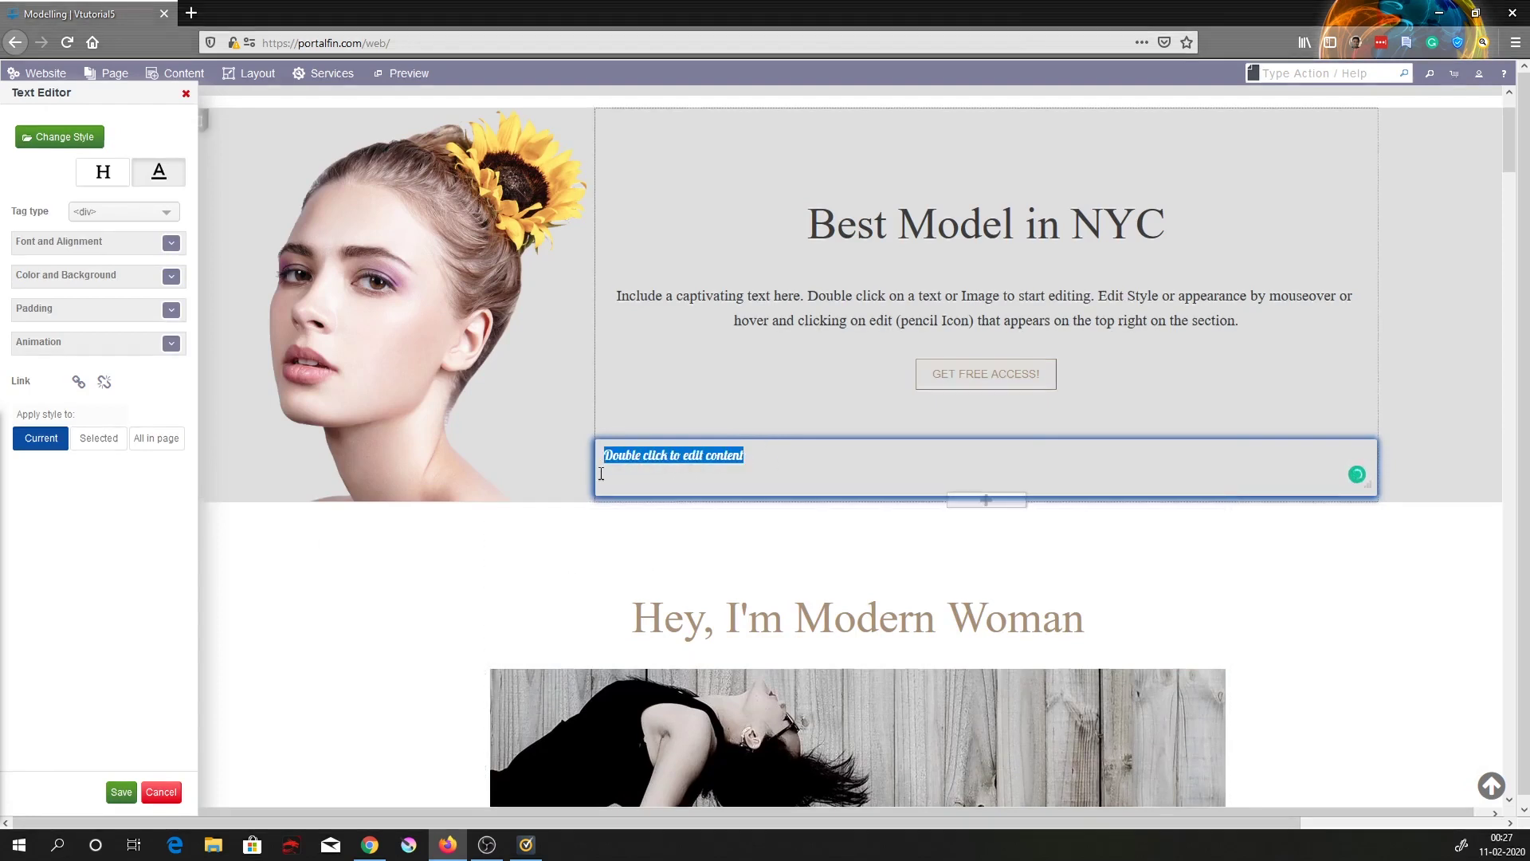
key("BackSpace")
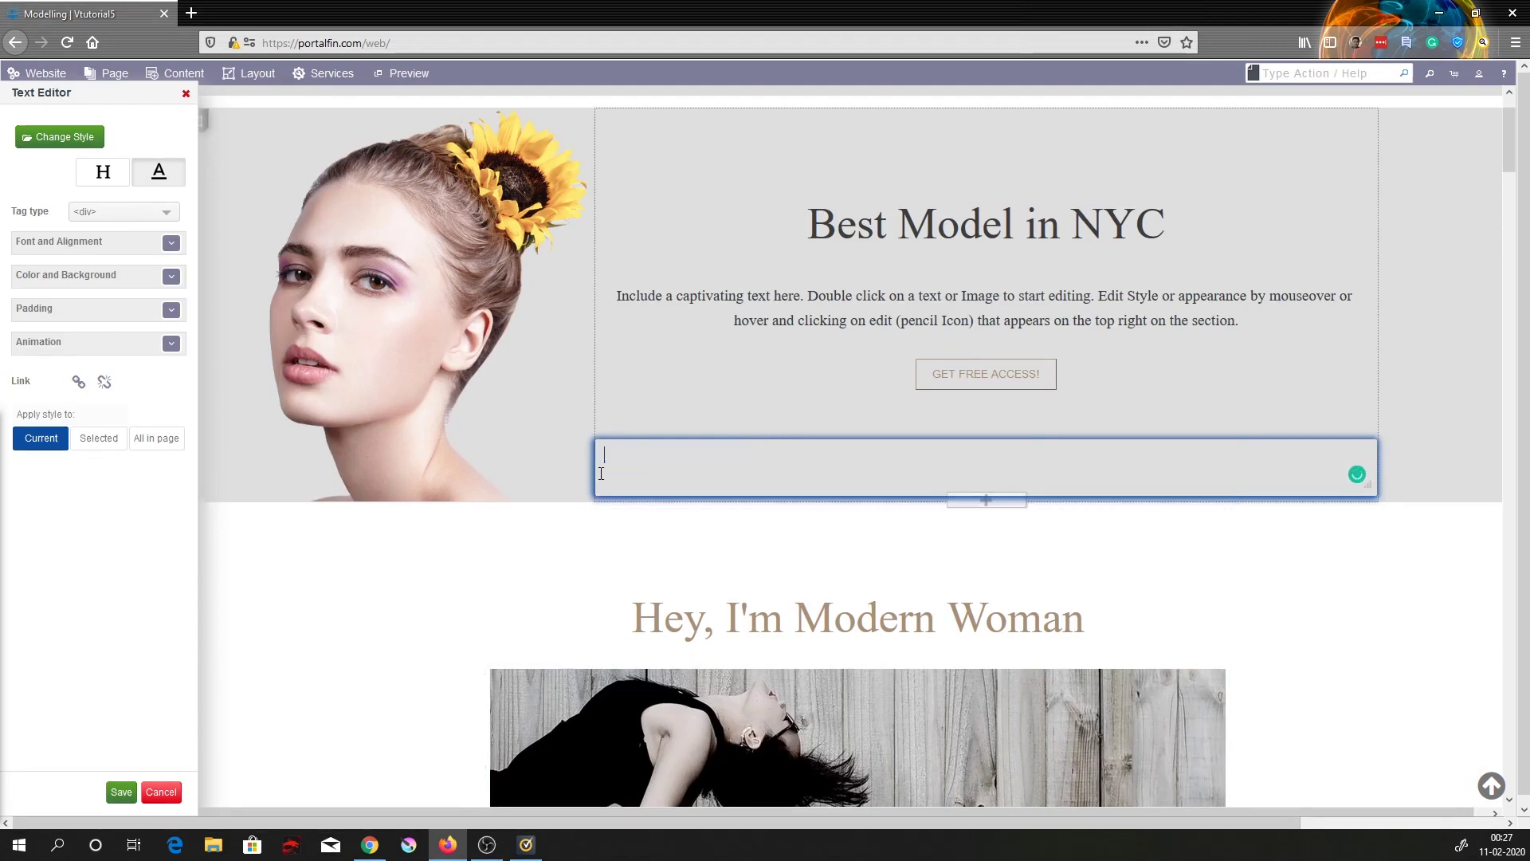
type("Mod")
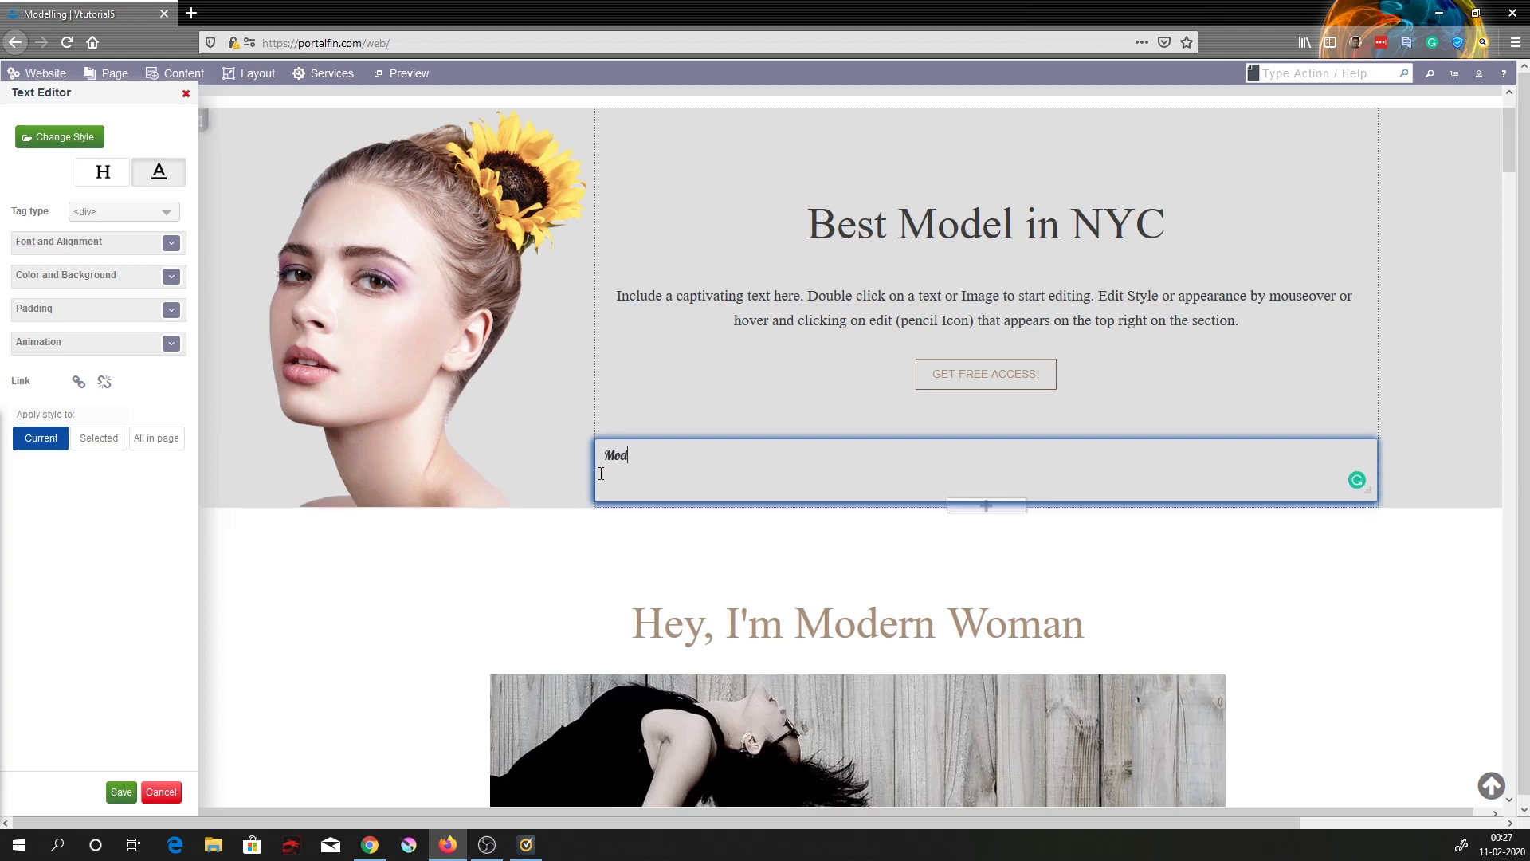
type("elling and acting is my passion")
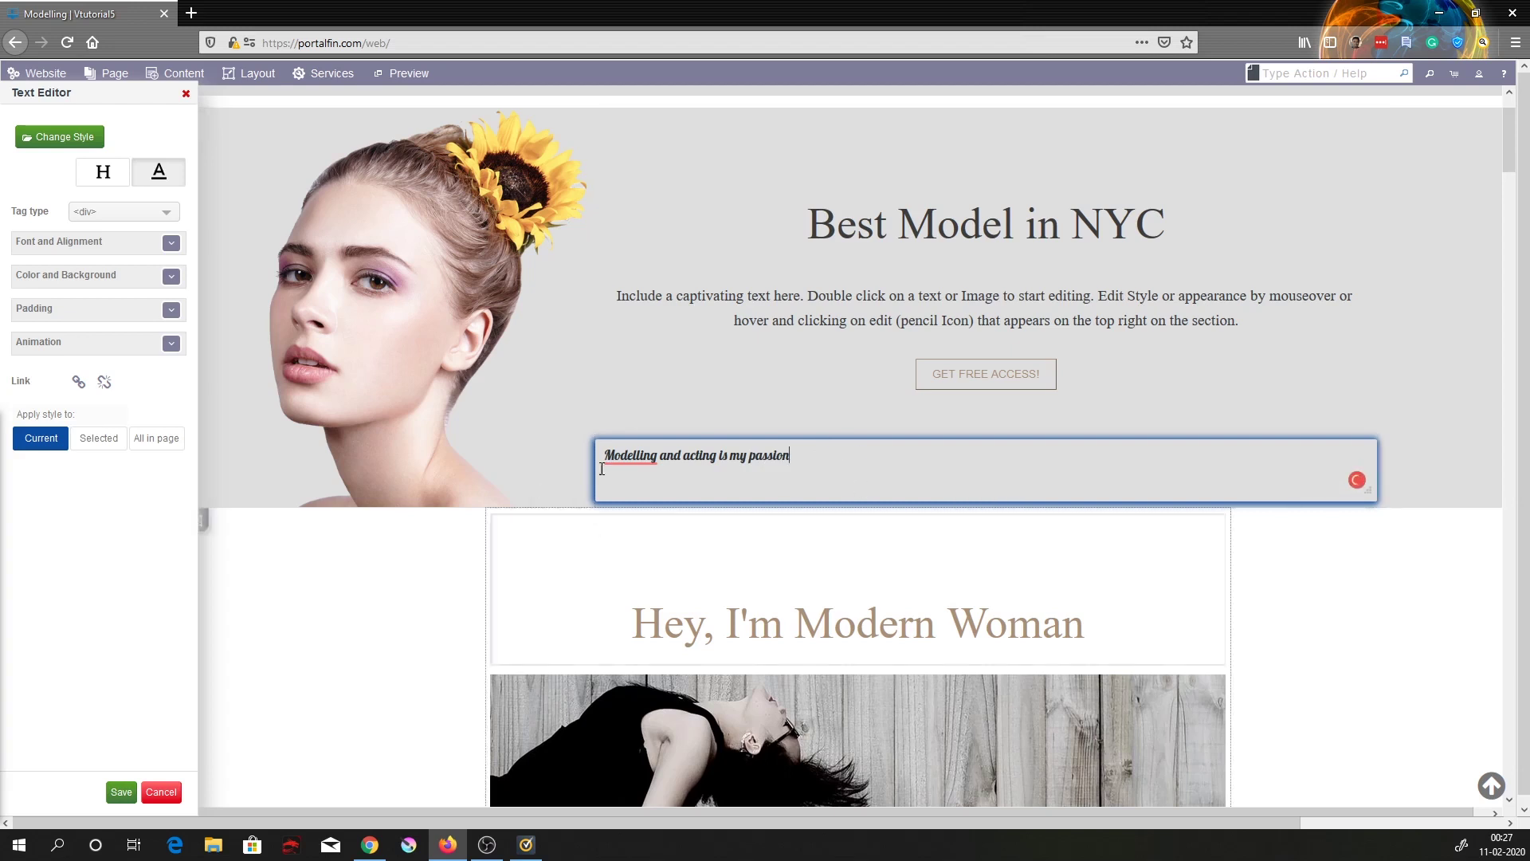
left_click(636, 457)
right_click(626, 458)
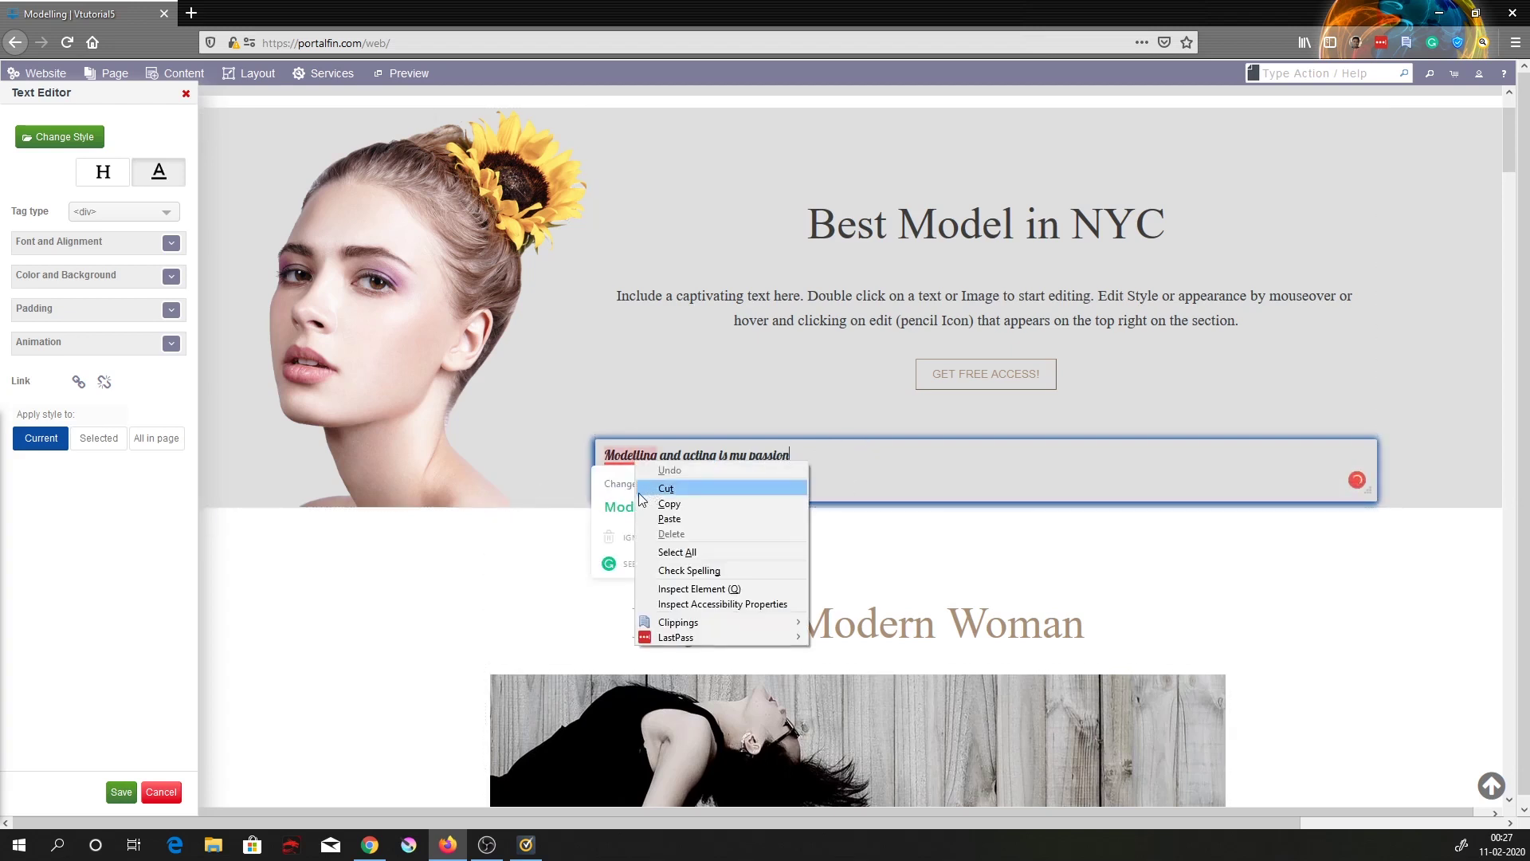
key("Escape")
left_click(630, 506)
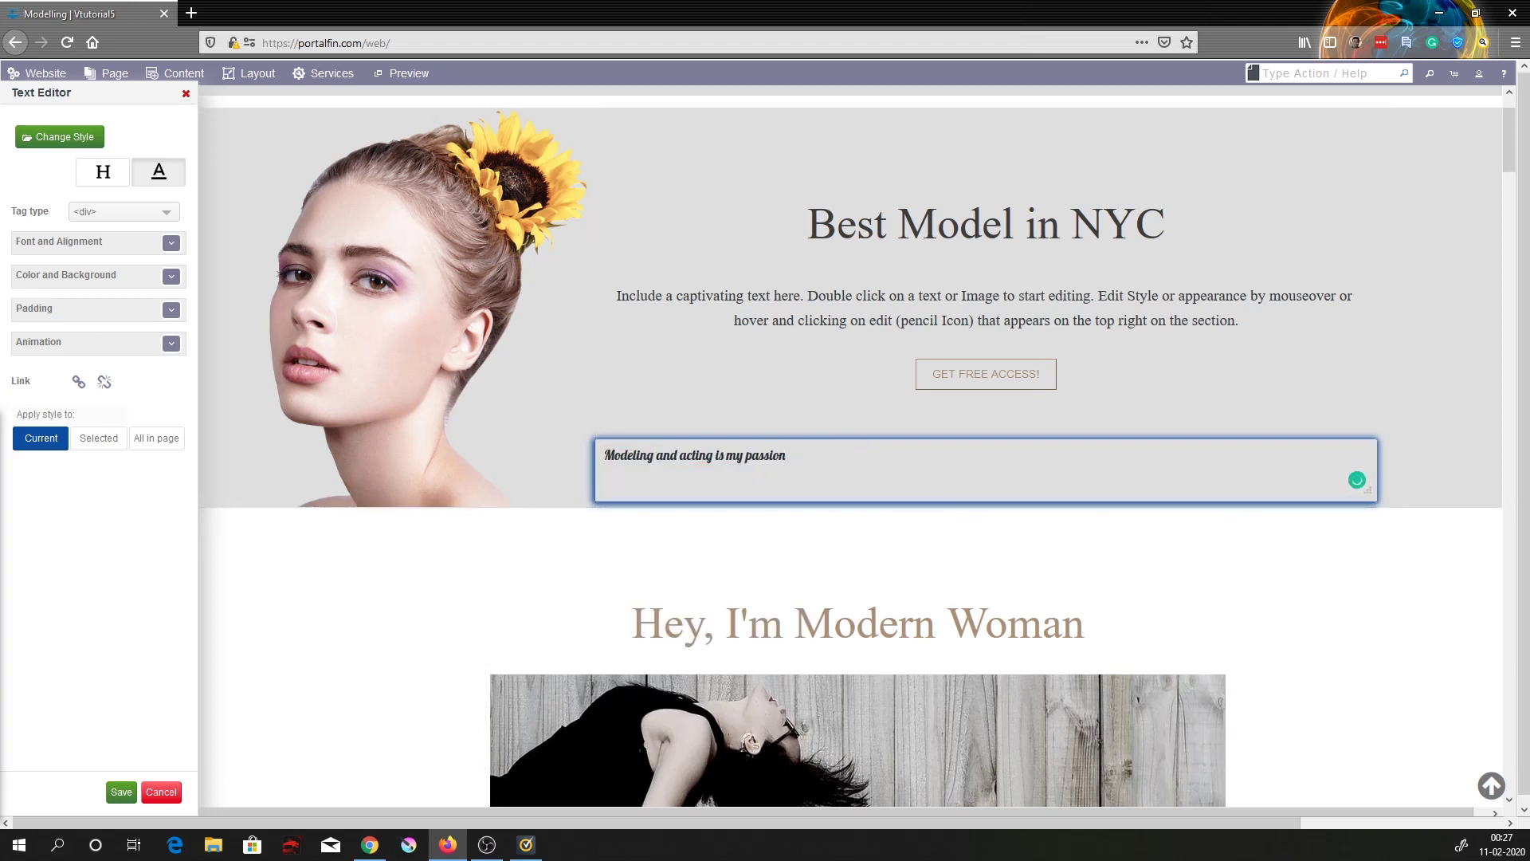
Center the "Modeling and acting is my passion" text in its block and save the text edits
left_click(169, 243)
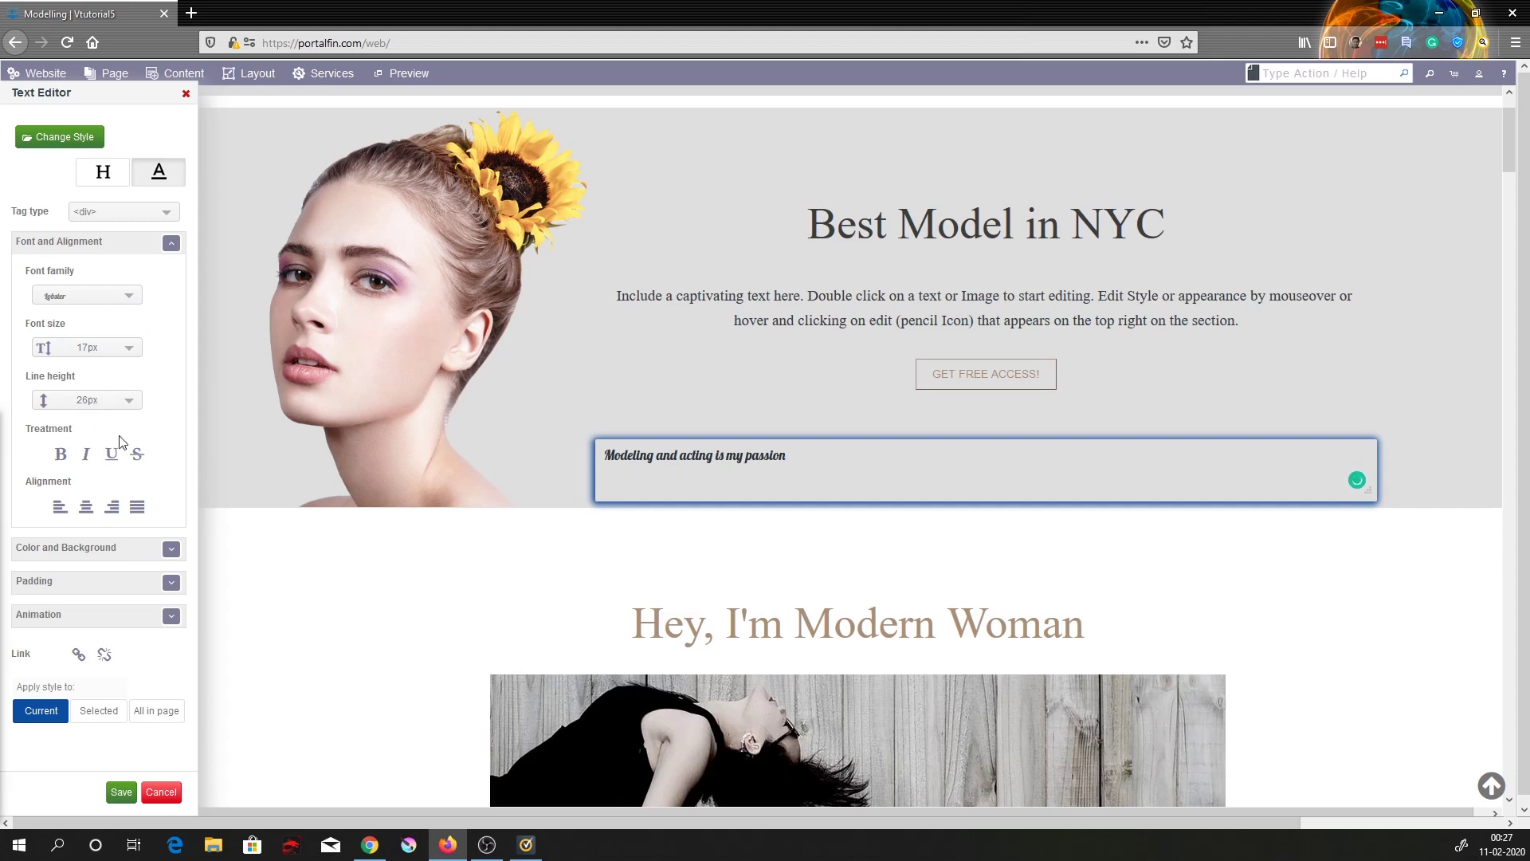
left_click(87, 515)
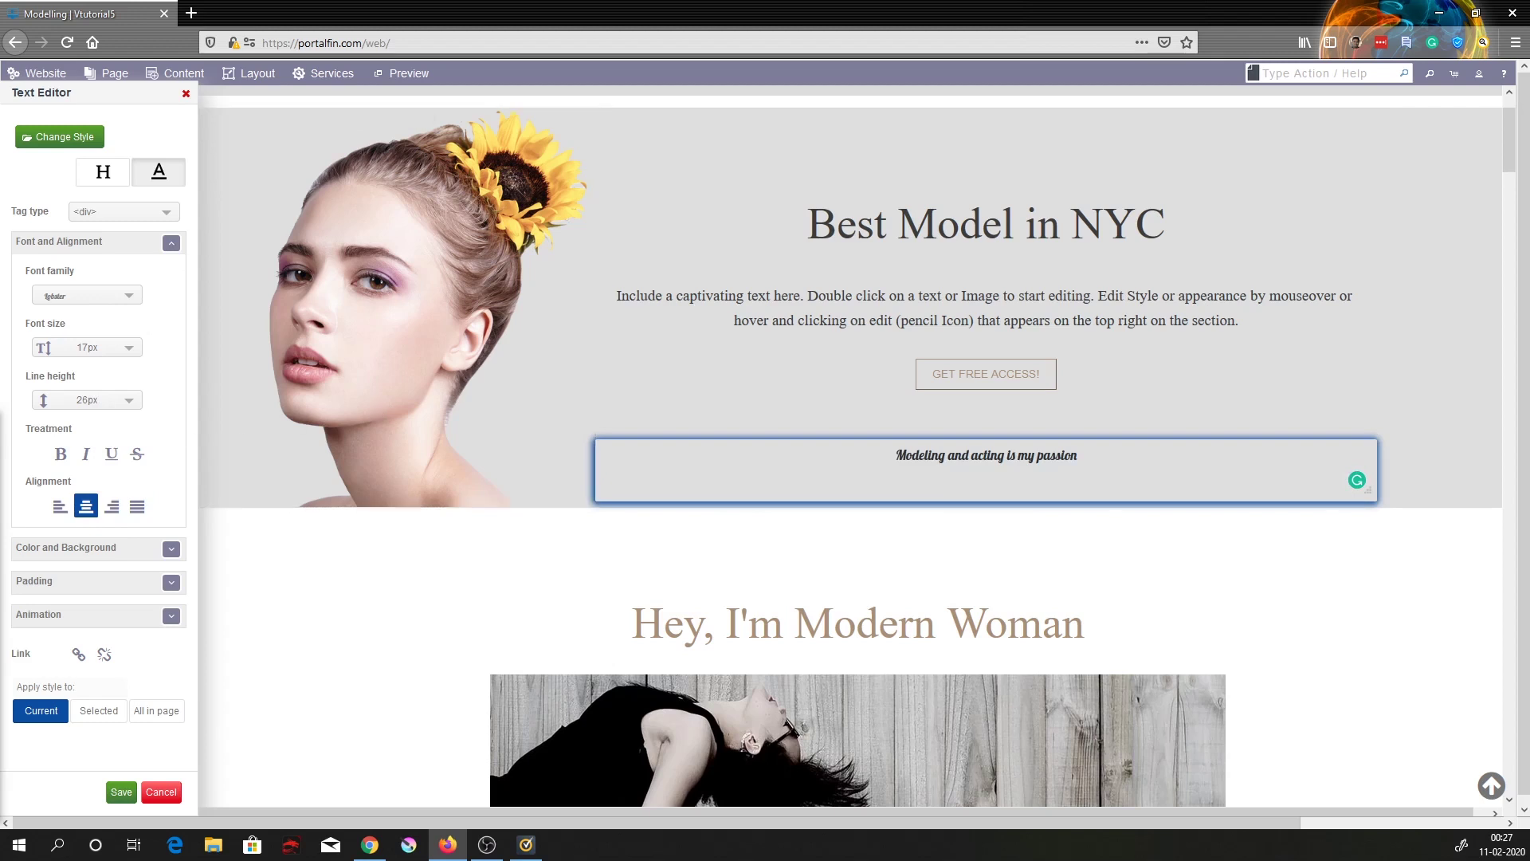
left_click(122, 793)
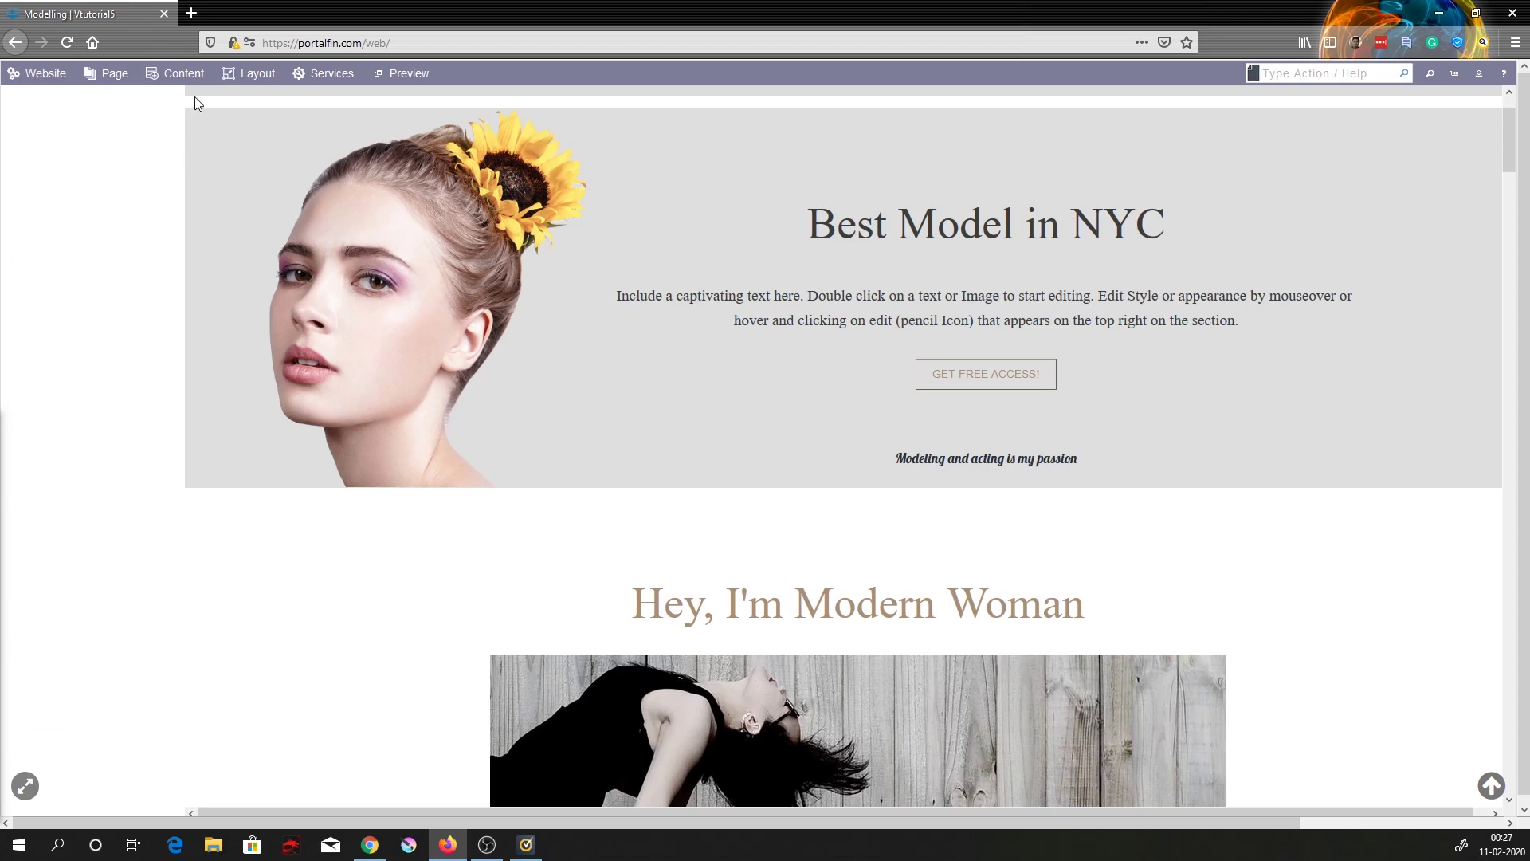
Review the page options available for the Modelling page, including Edit Layout
left_click(104, 79)
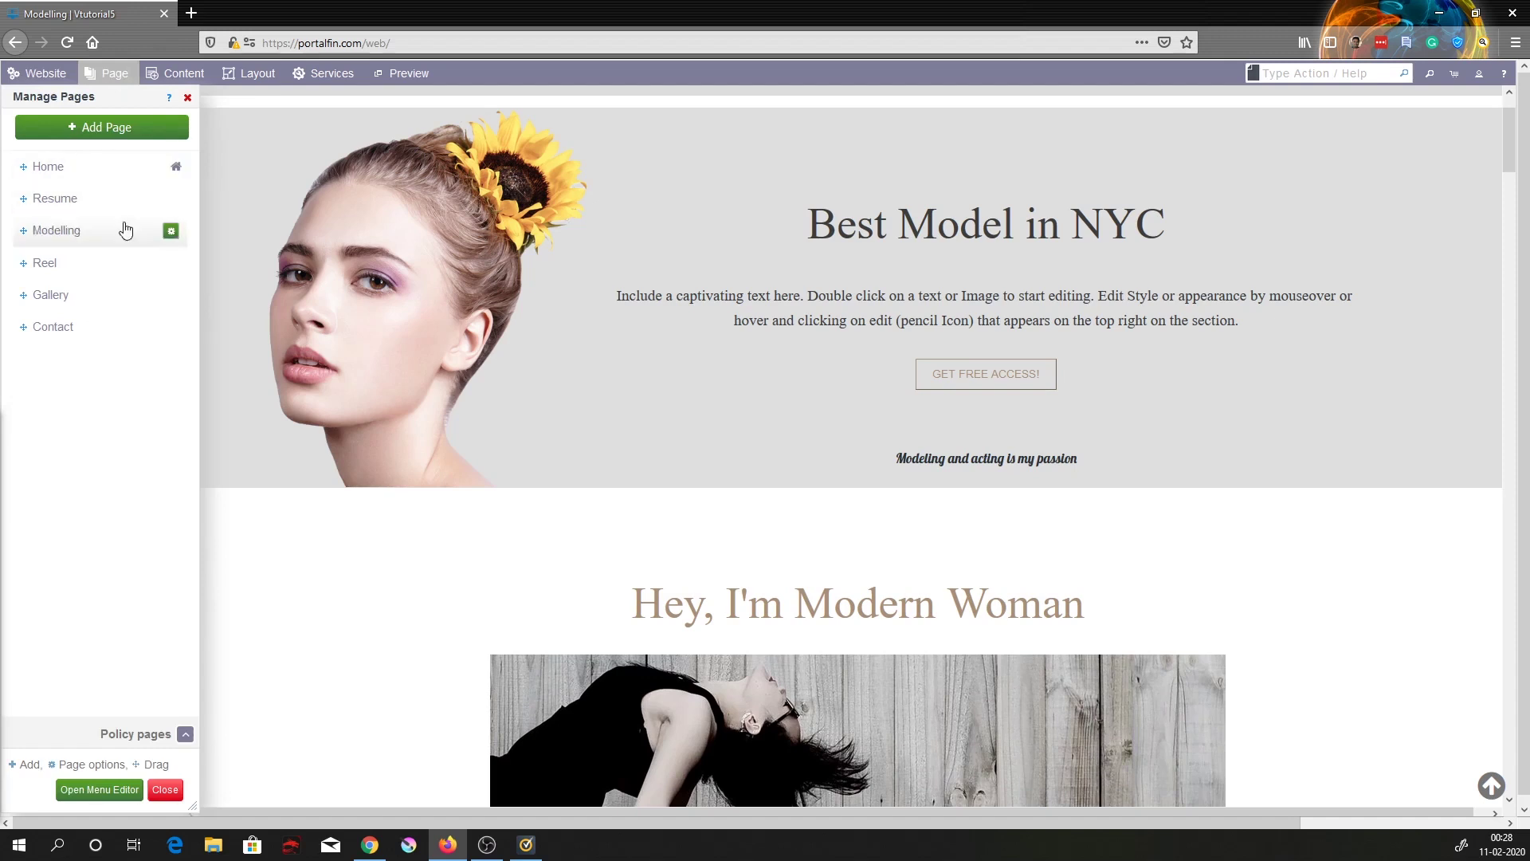
left_click(172, 233)
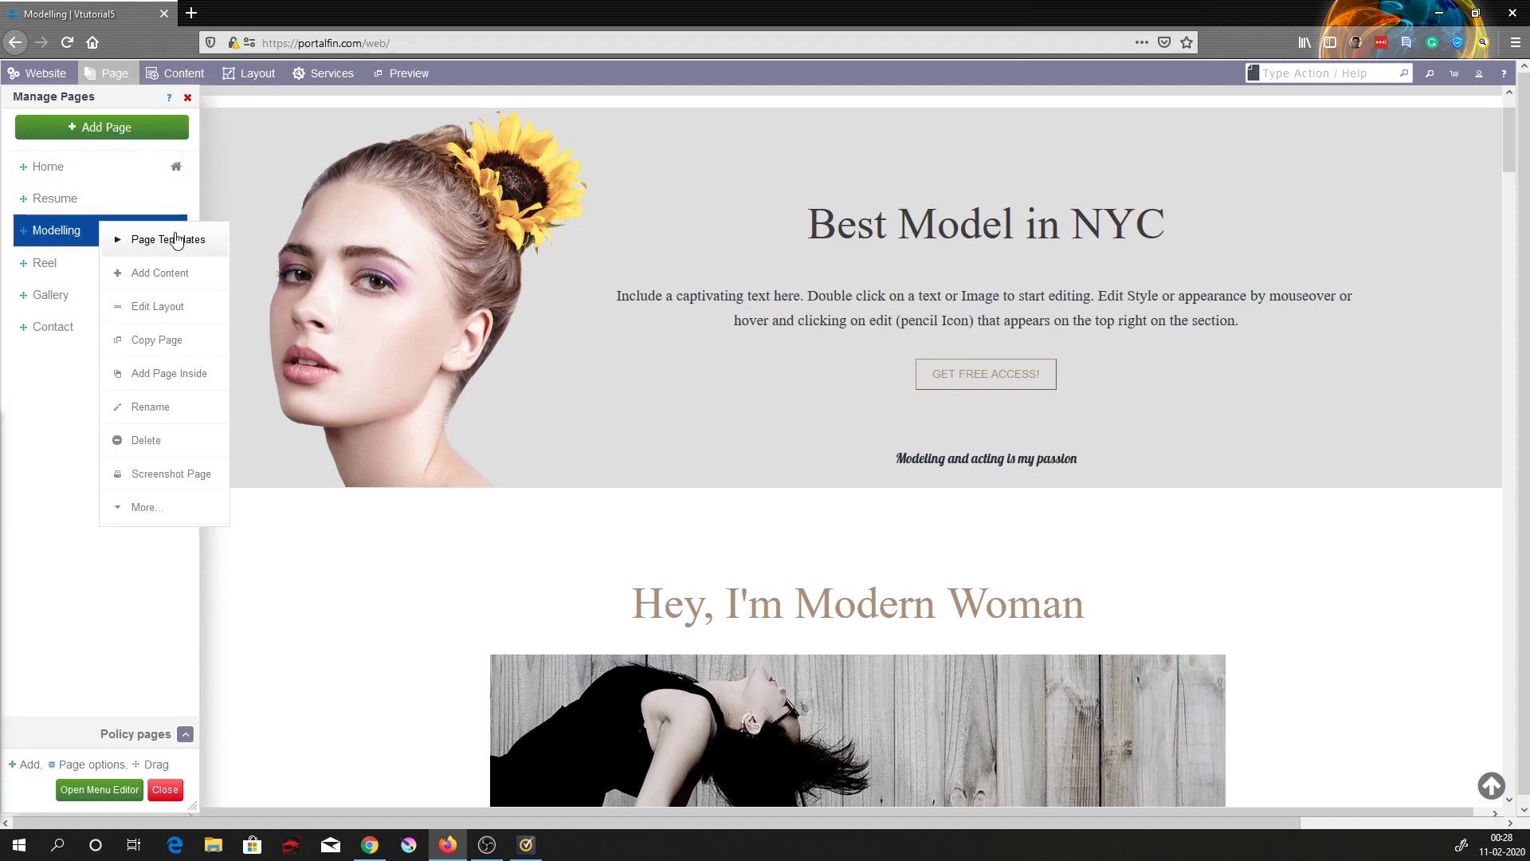
left_click(175, 316)
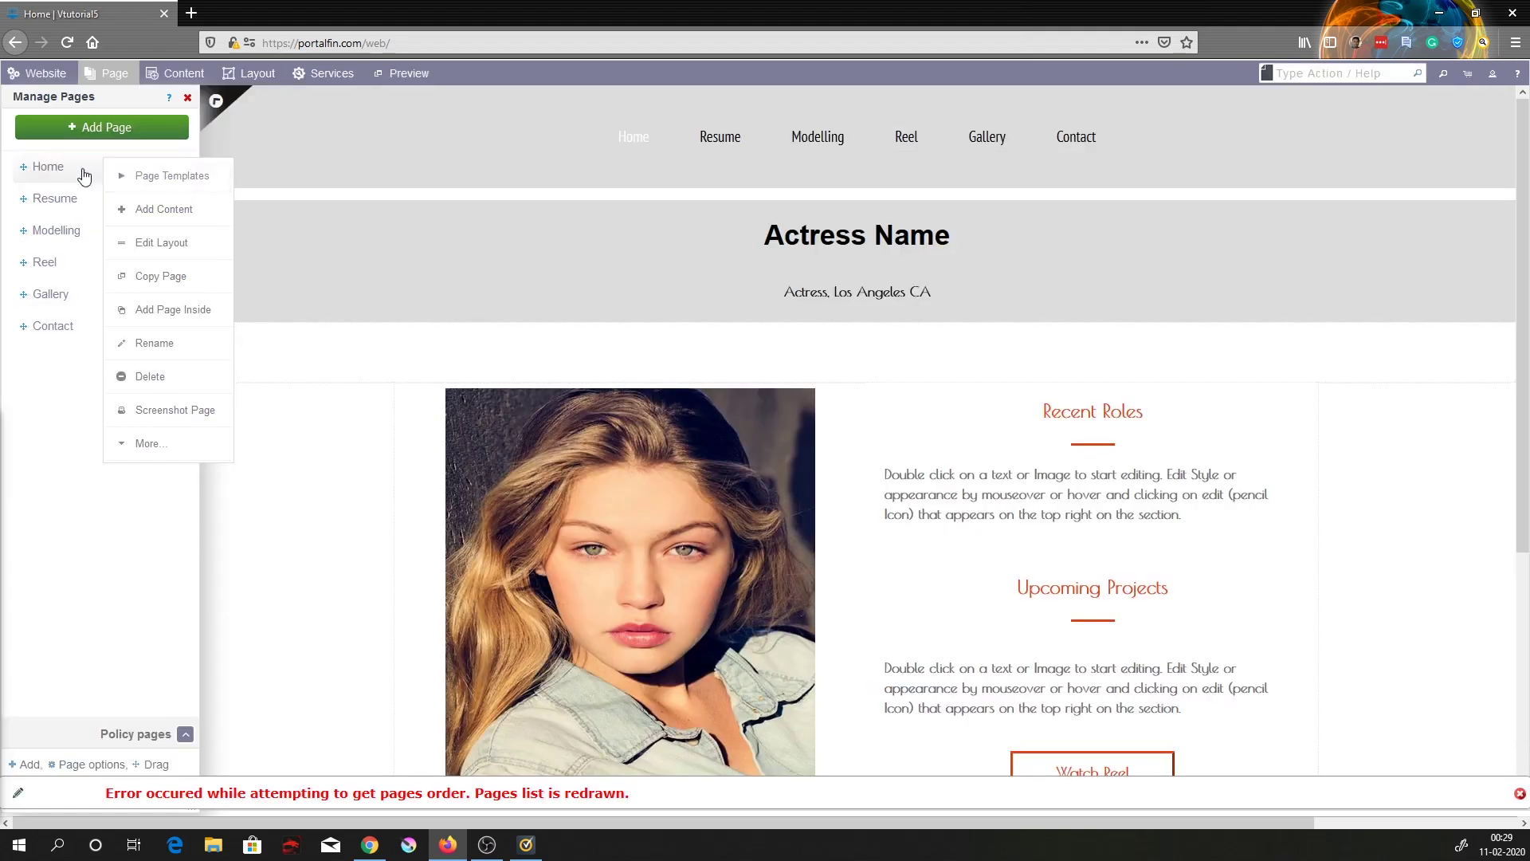
Duplicate the Home page, rename the copy Testimonial and save the new name
left_click(83, 173)
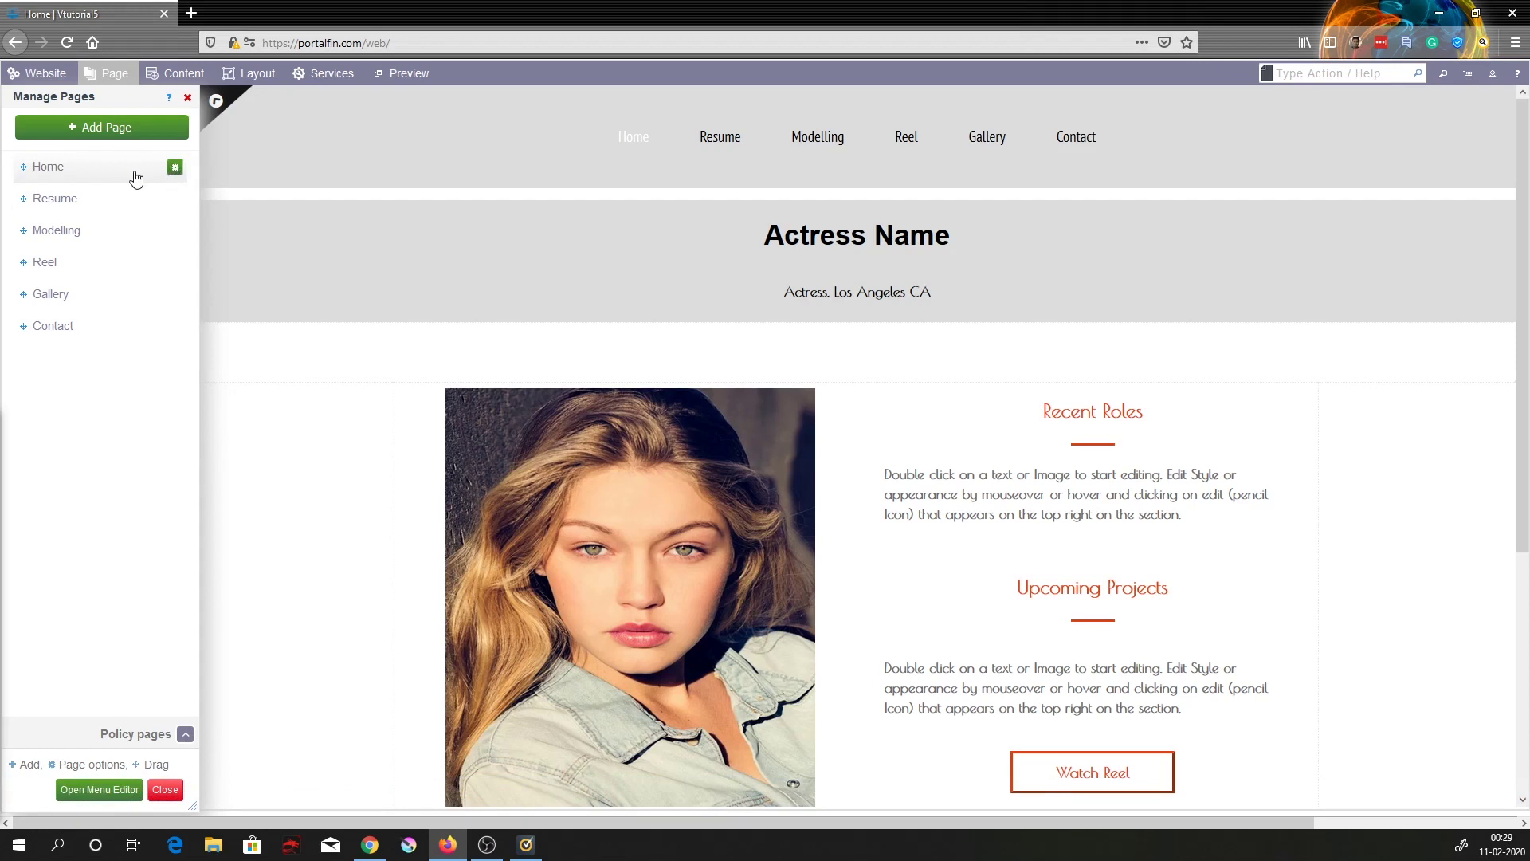
left_click(175, 169)
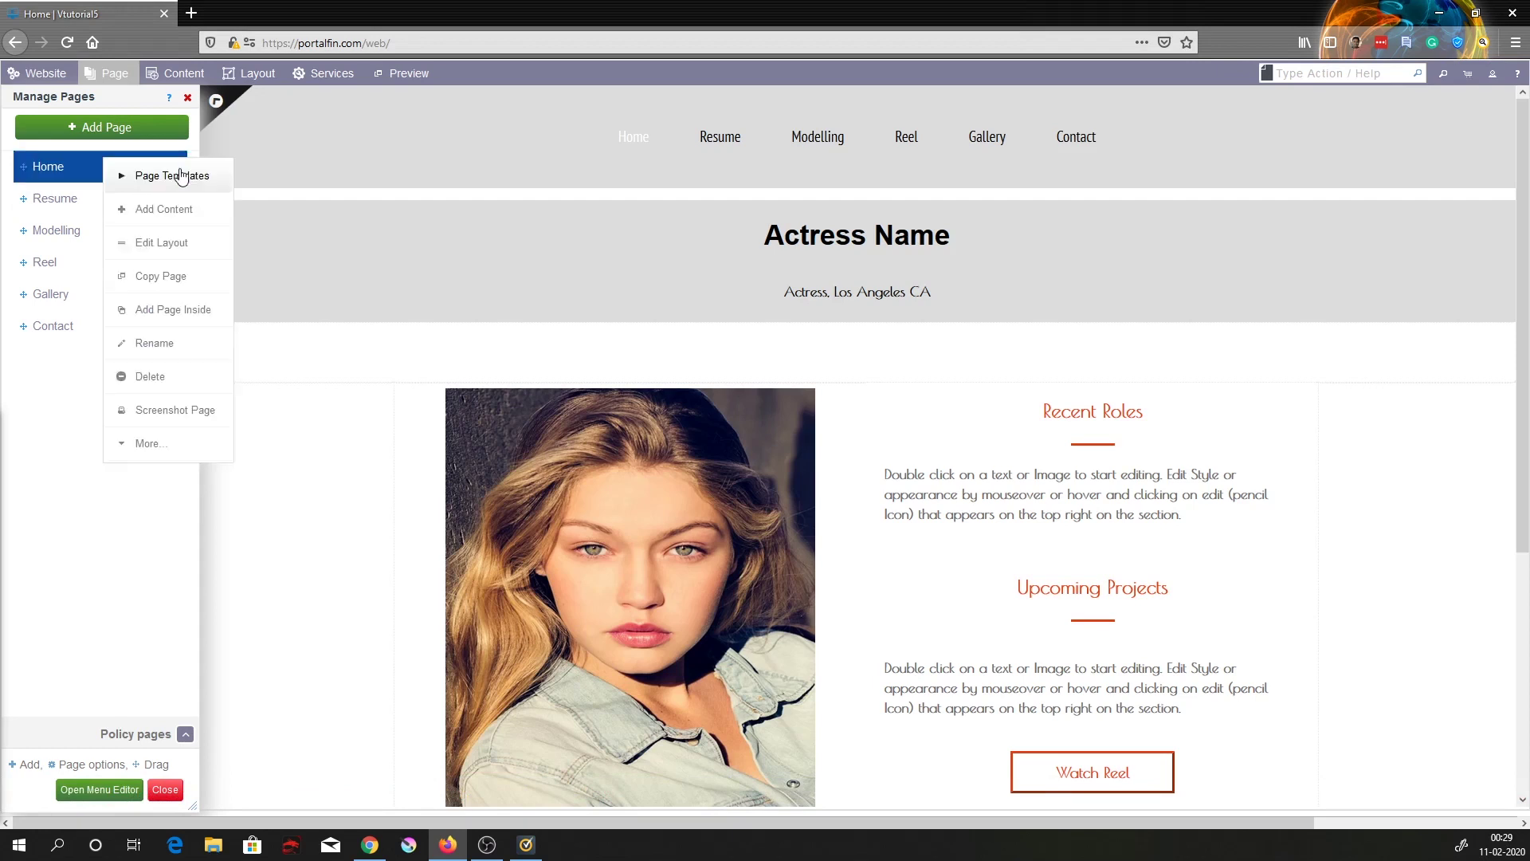
left_click(178, 277)
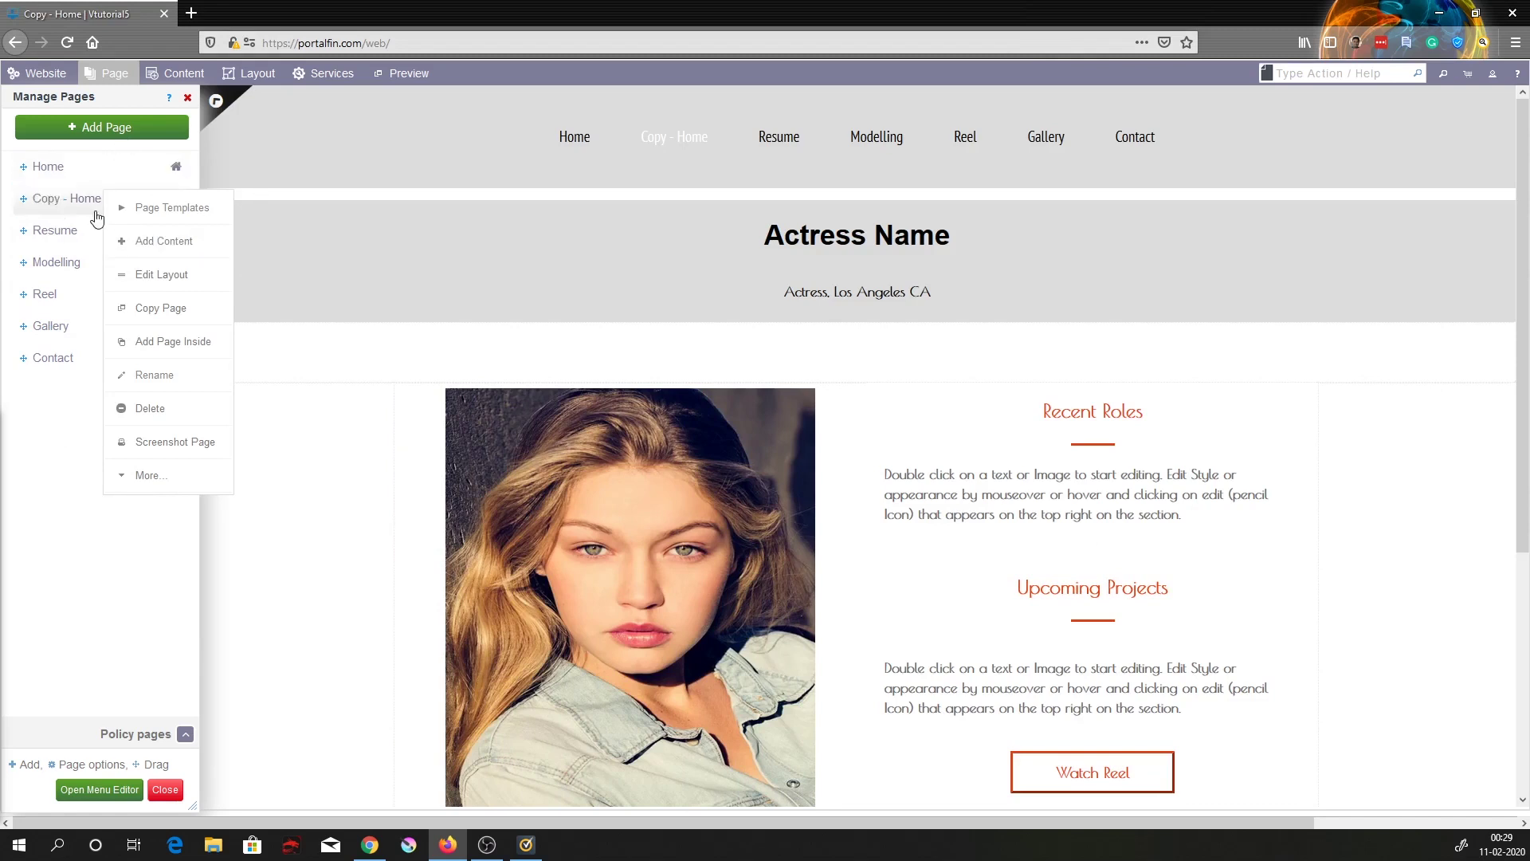
left_click(155, 376)
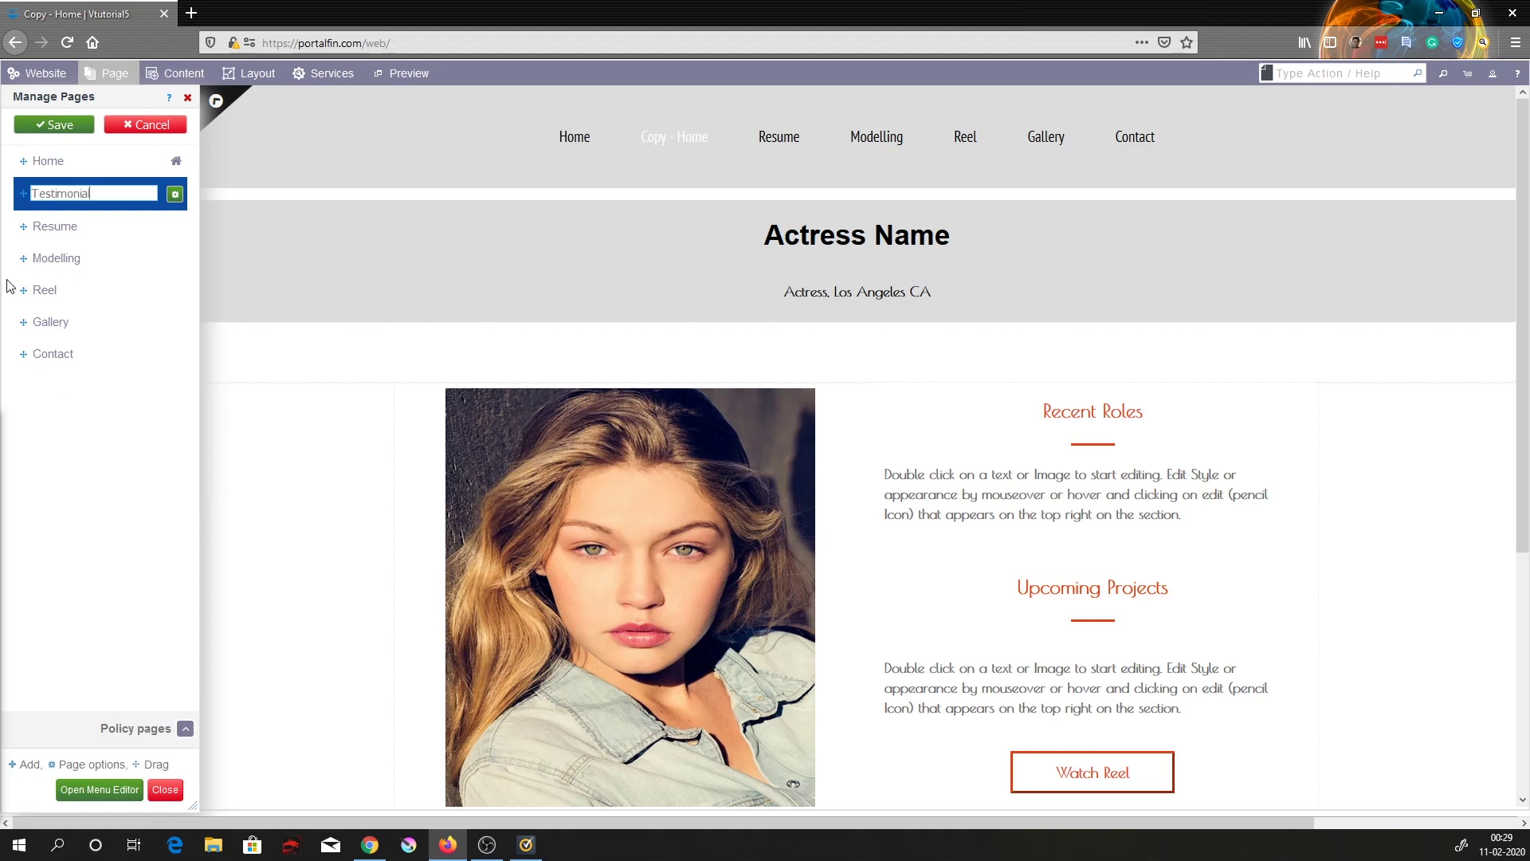
left_click(54, 125)
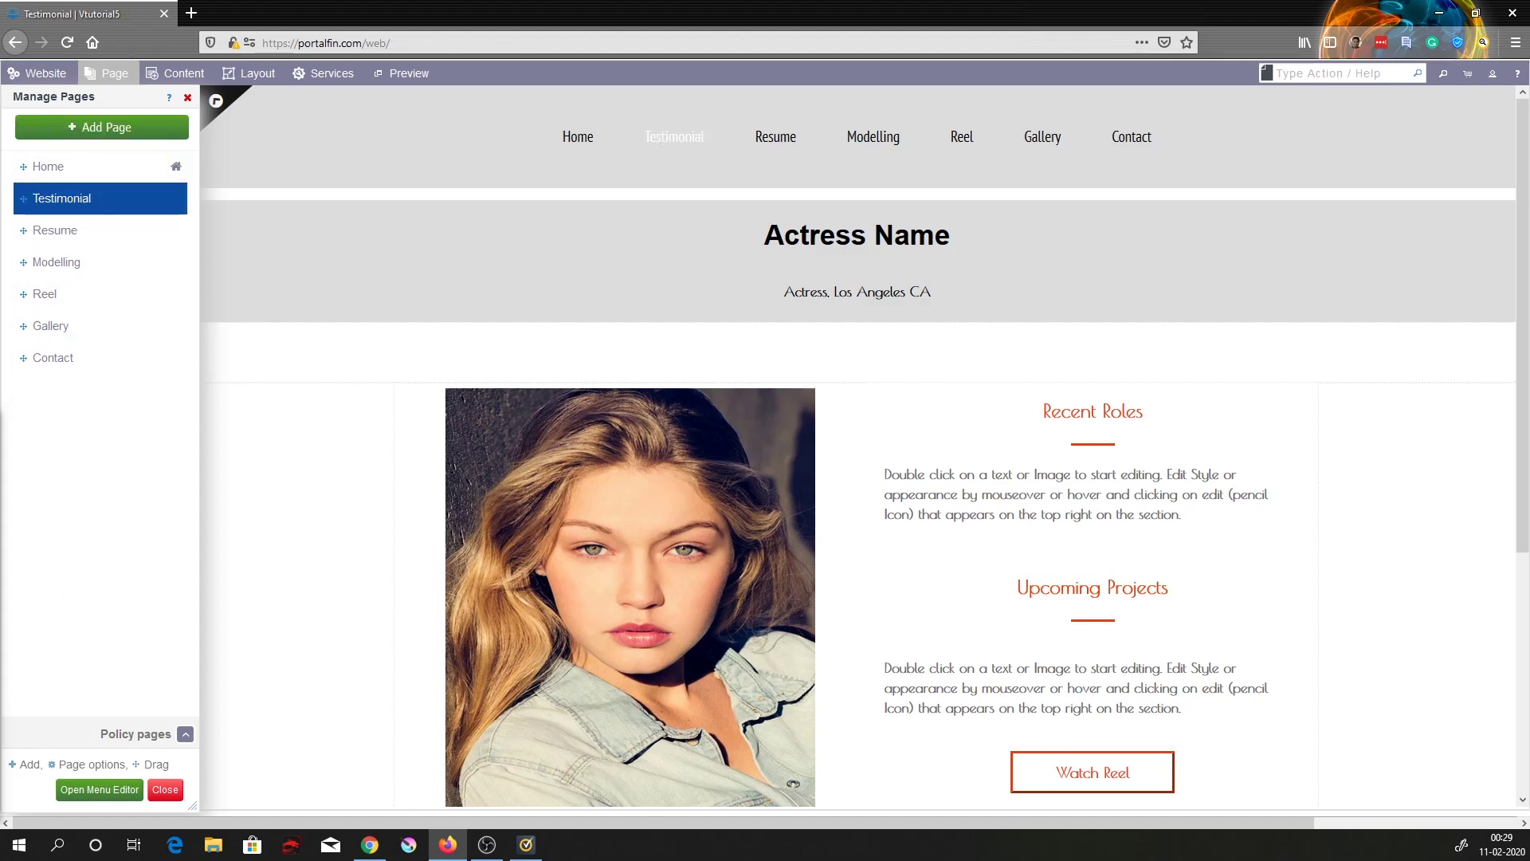
Delete the Testimonial page from the site and confirm the deletion
right_click(105, 198)
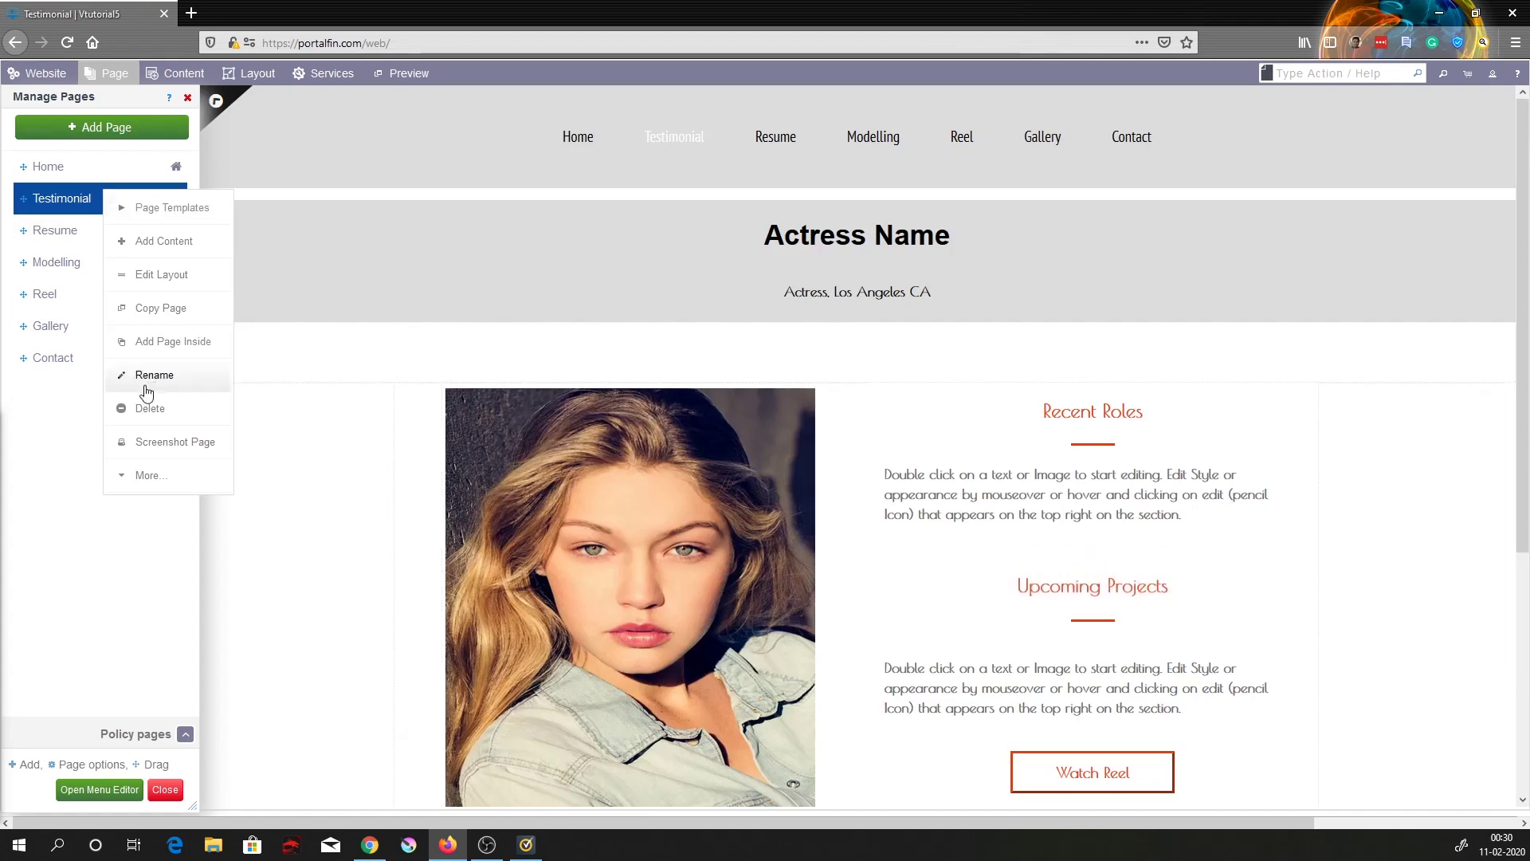
left_click(141, 410)
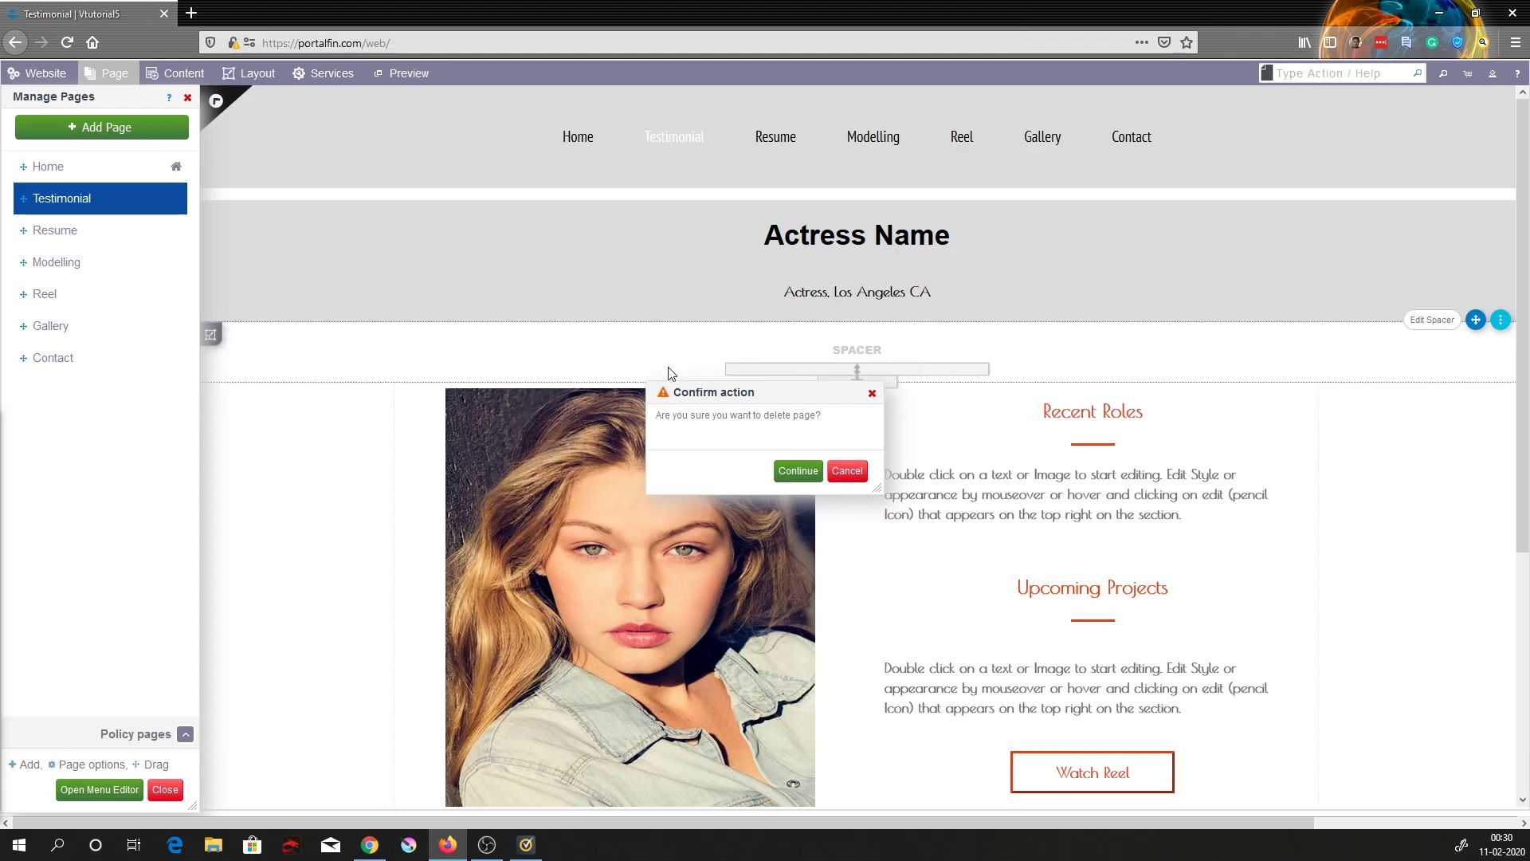
left_click(791, 470)
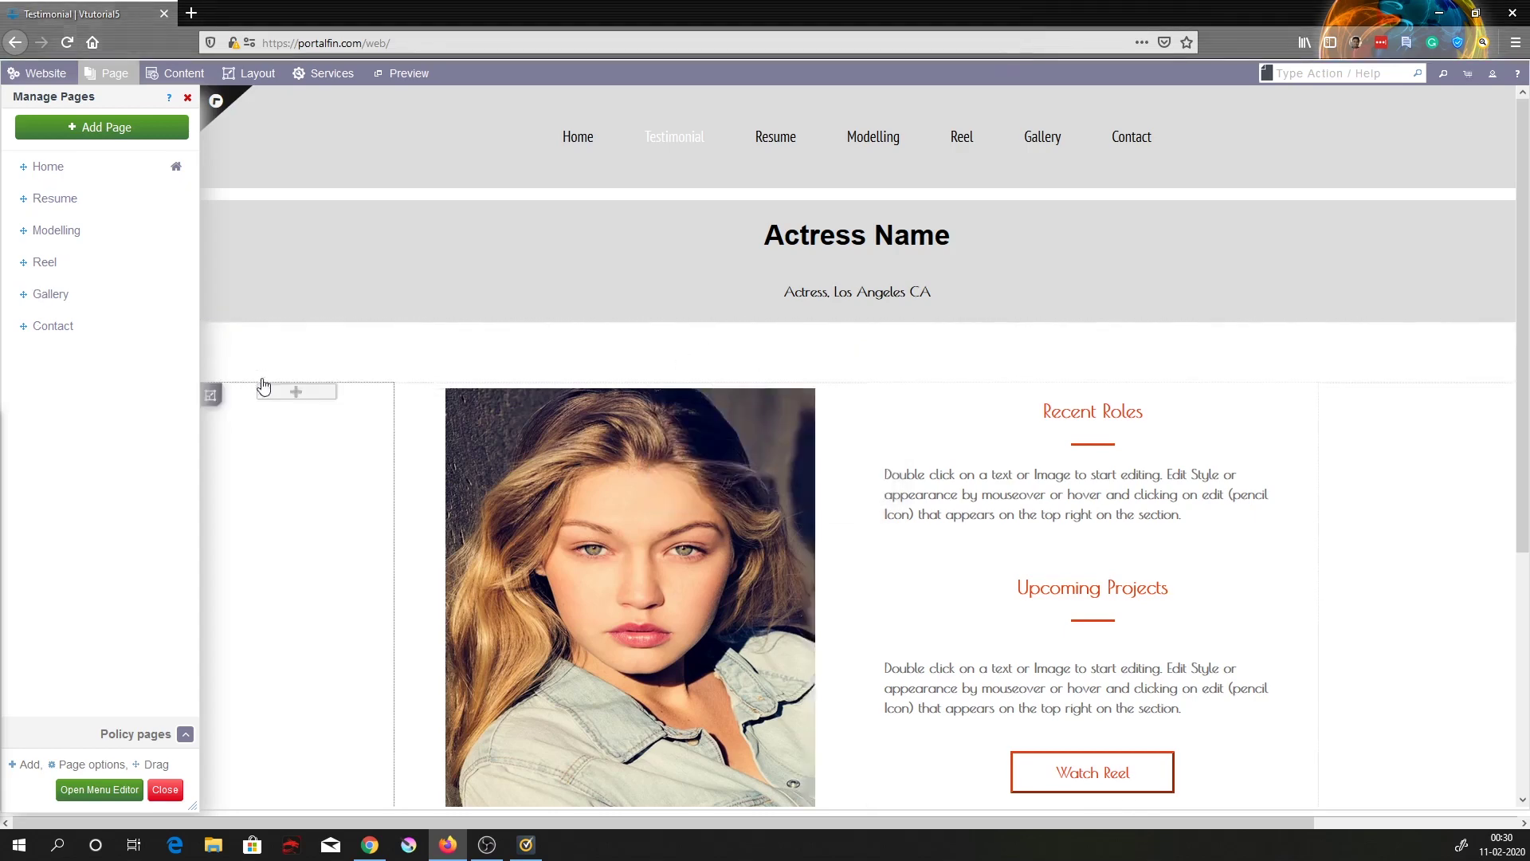
Generate a PDF screenshot of the Gallery page with the print view set to full width
left_click(116, 168)
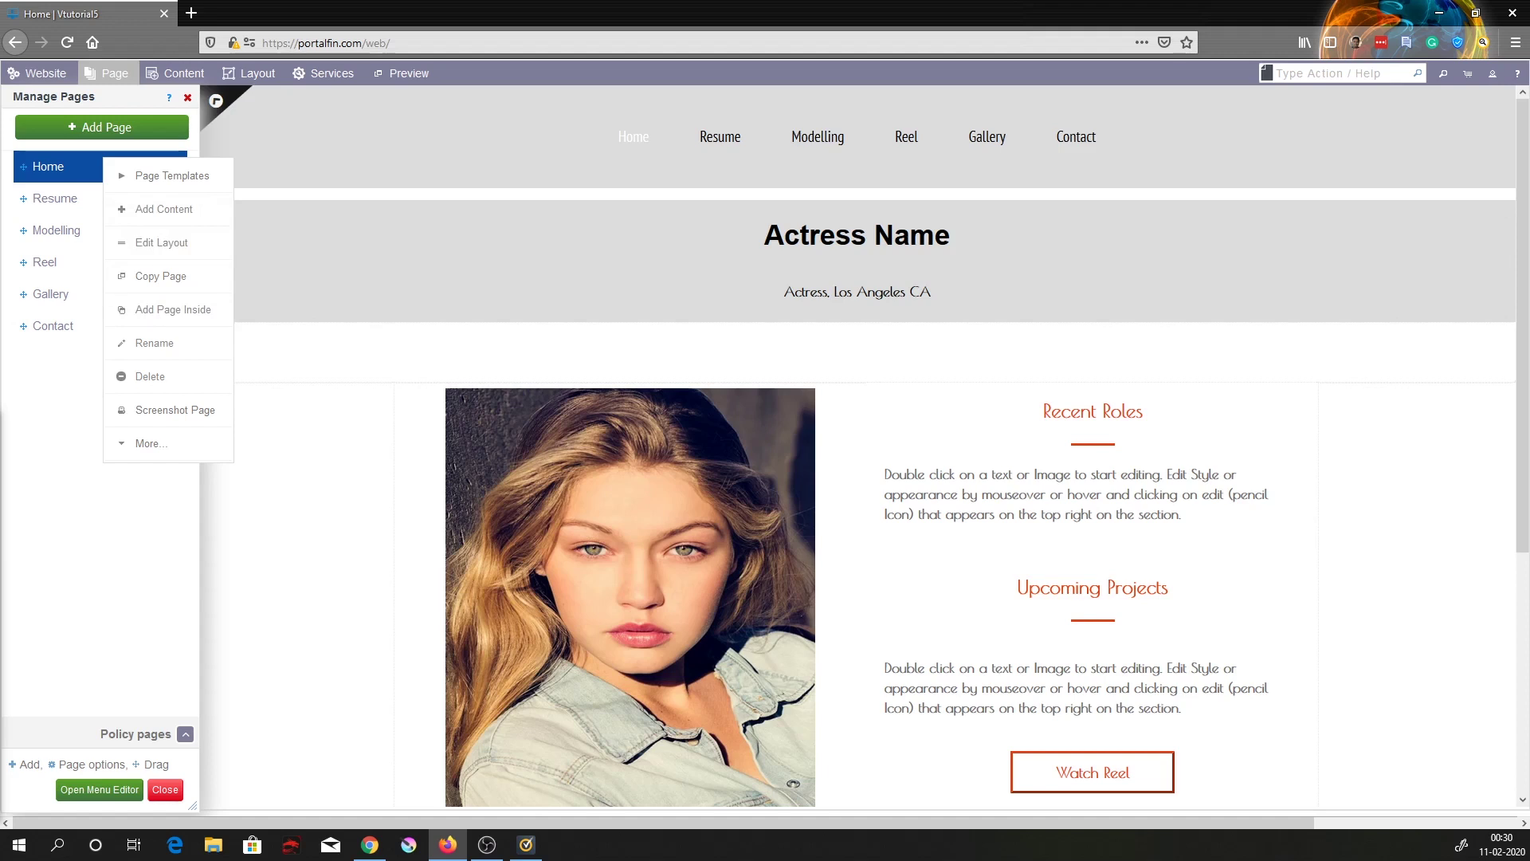
left_click(53, 295)
right_click(58, 279)
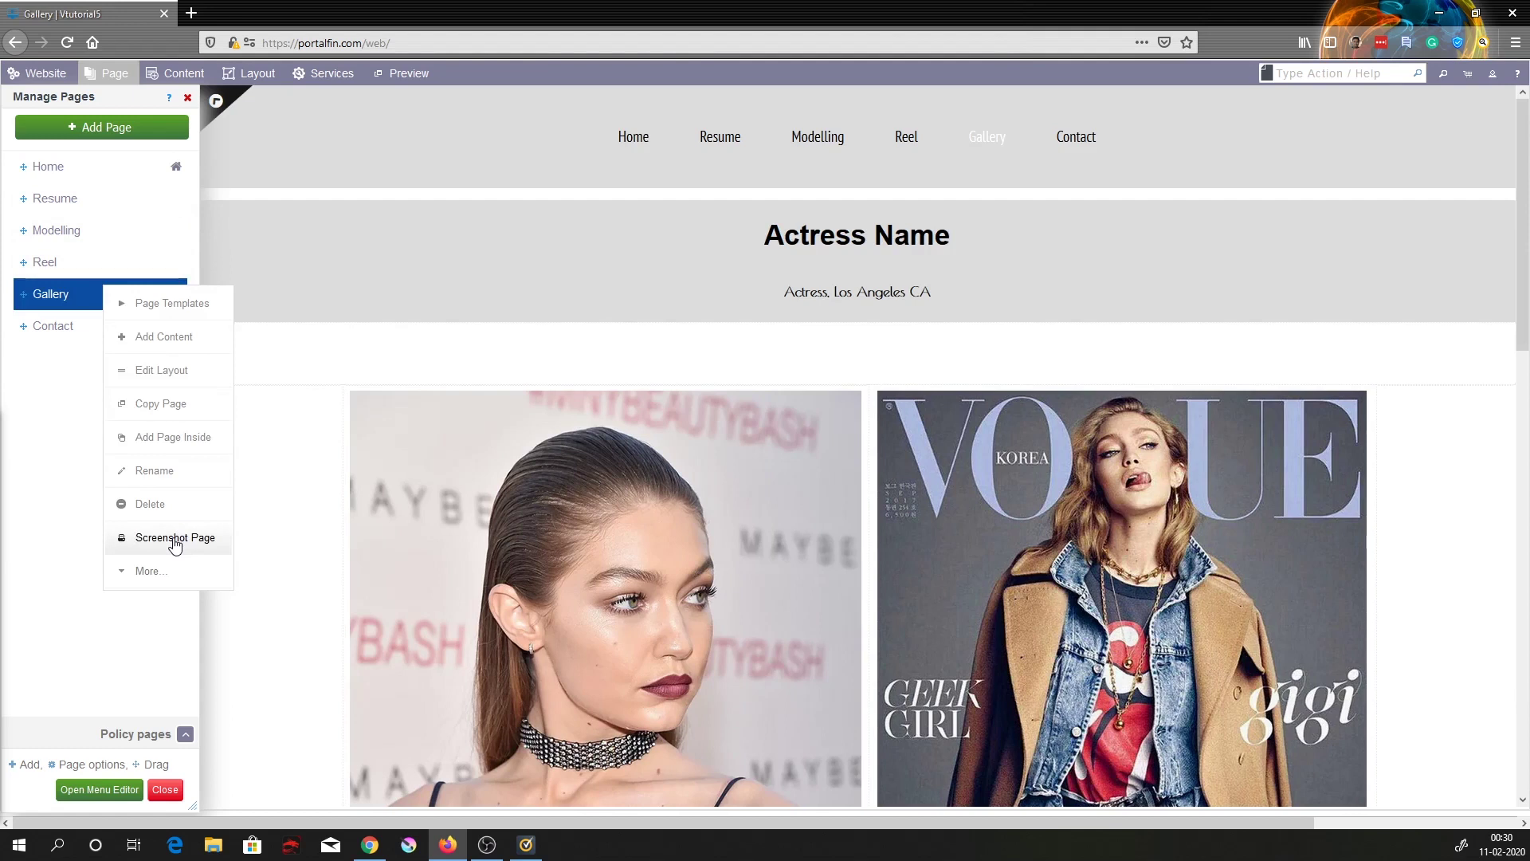
left_click(175, 539)
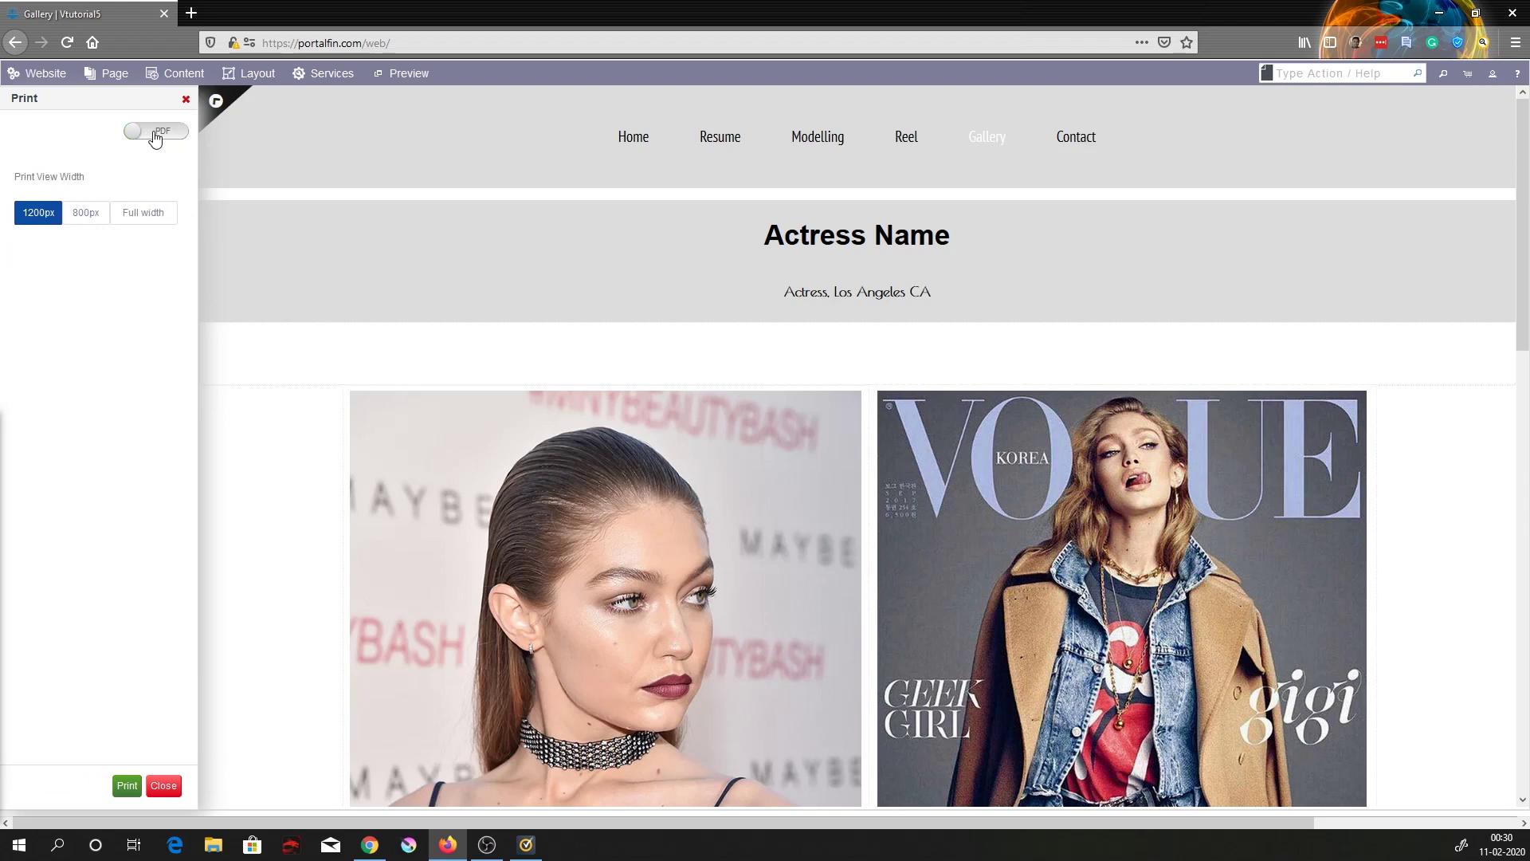
left_click(141, 217)
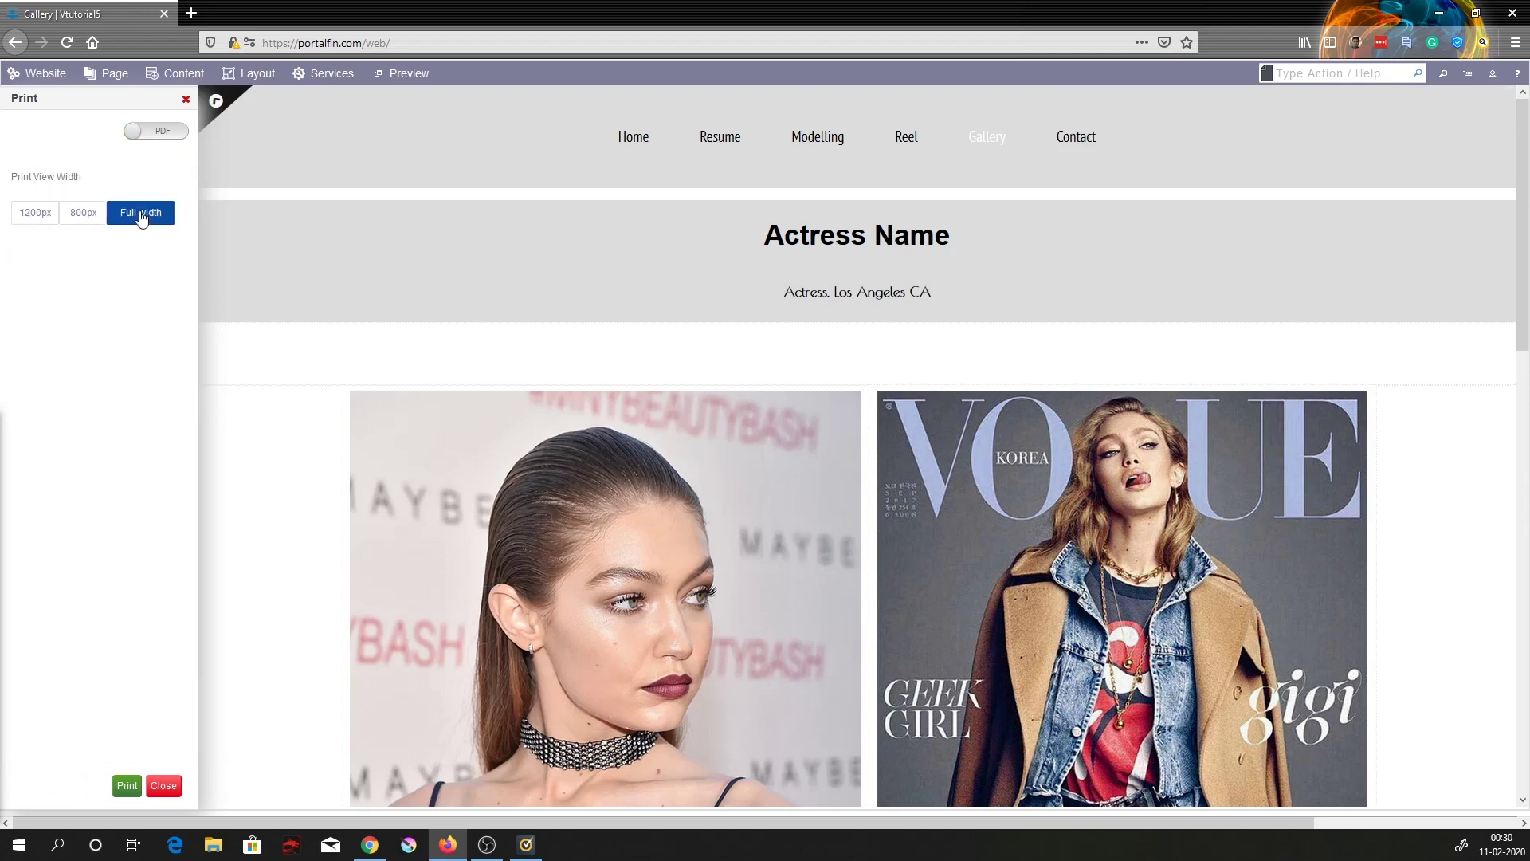
left_click(127, 787)
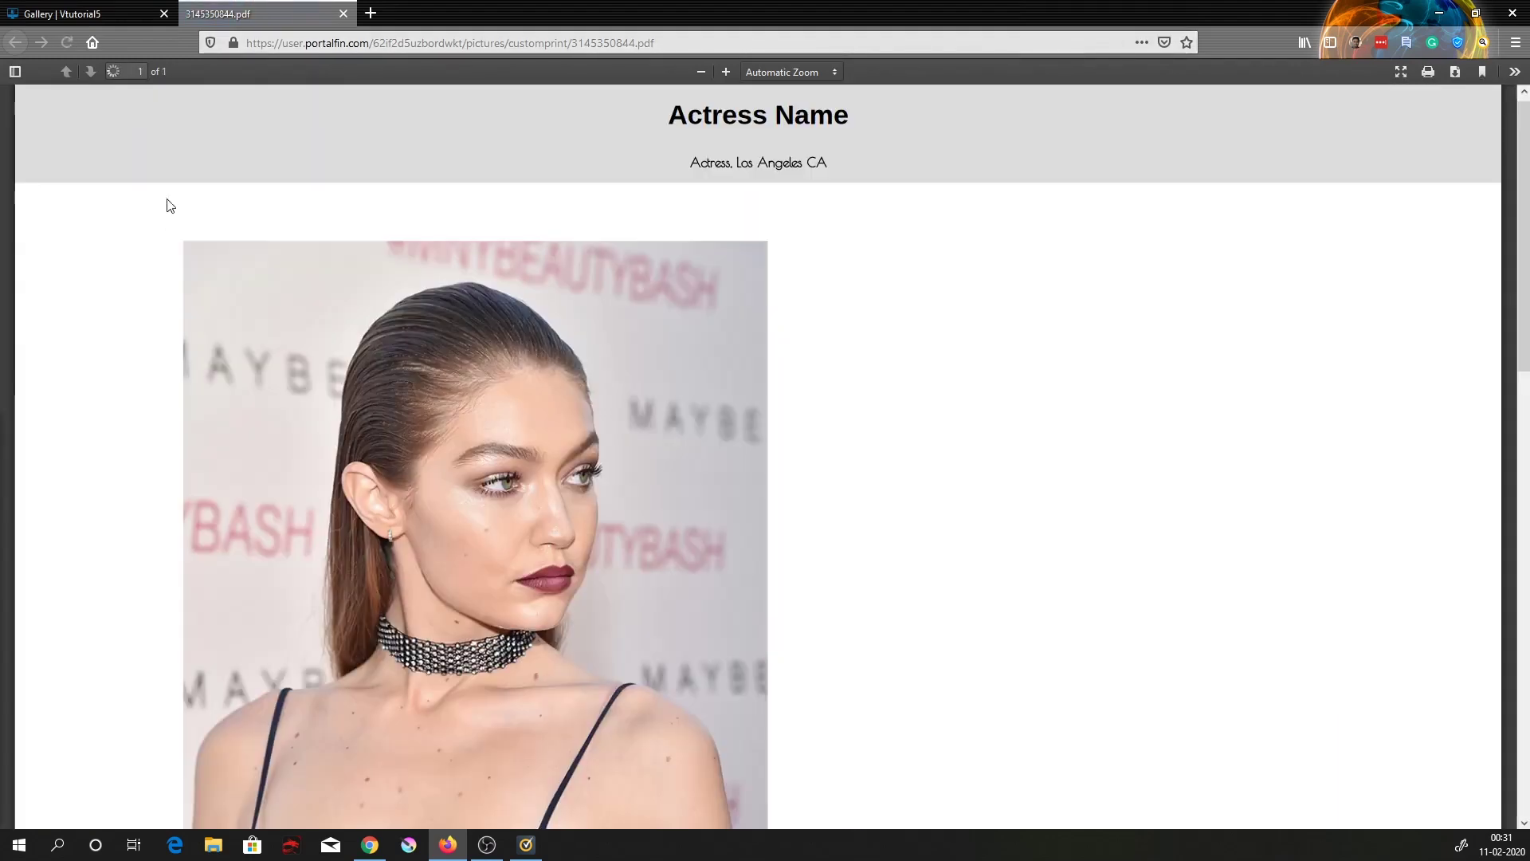
Look through the generated Gallery PDF from beginning to end and return to the website editor
scroll(553, 333, "down", 15)
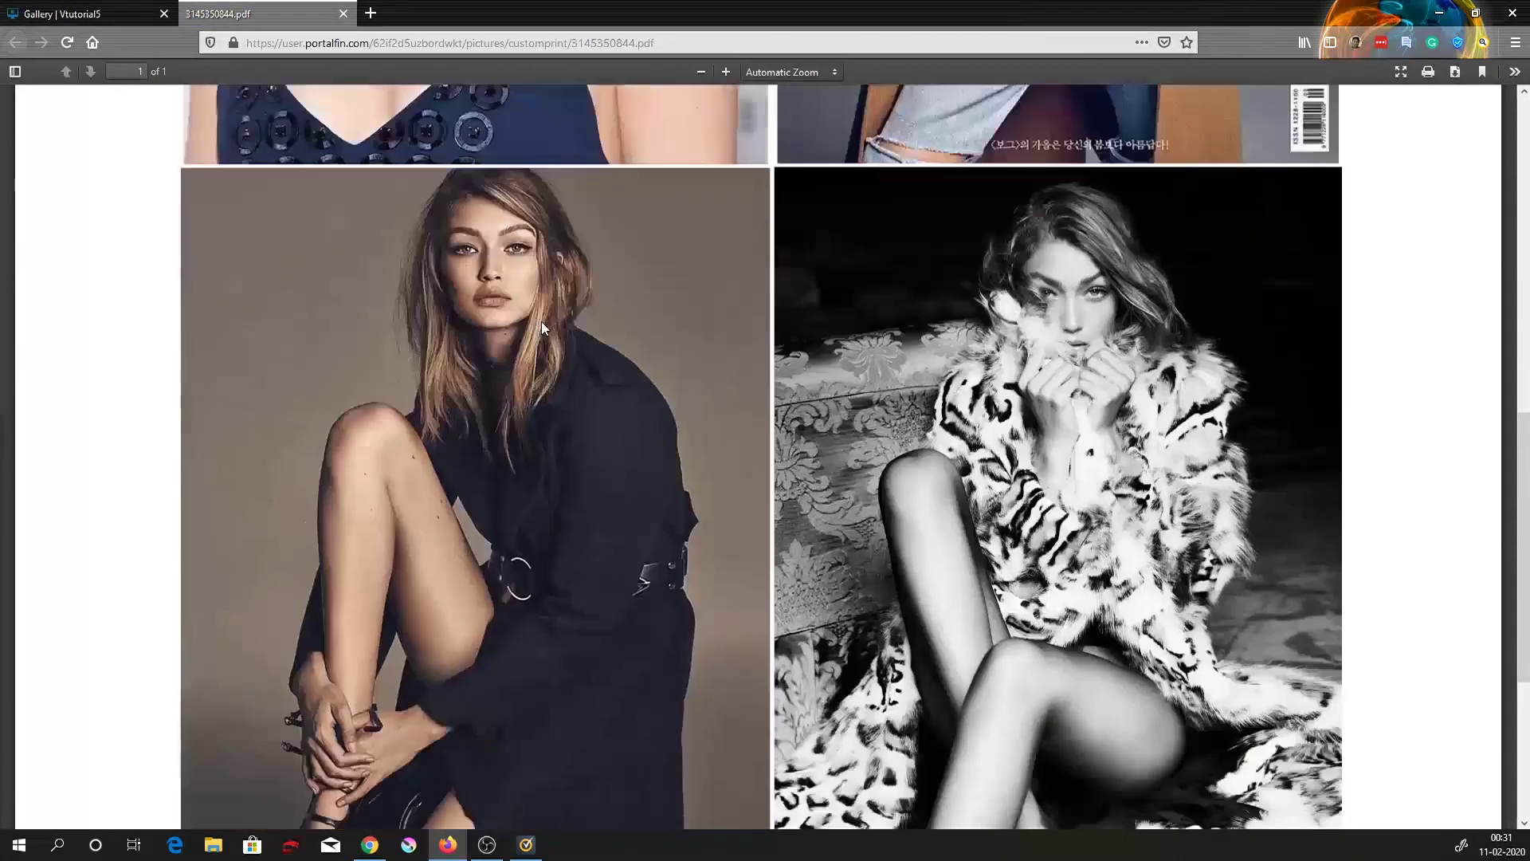
scroll(541, 328, "up", 15)
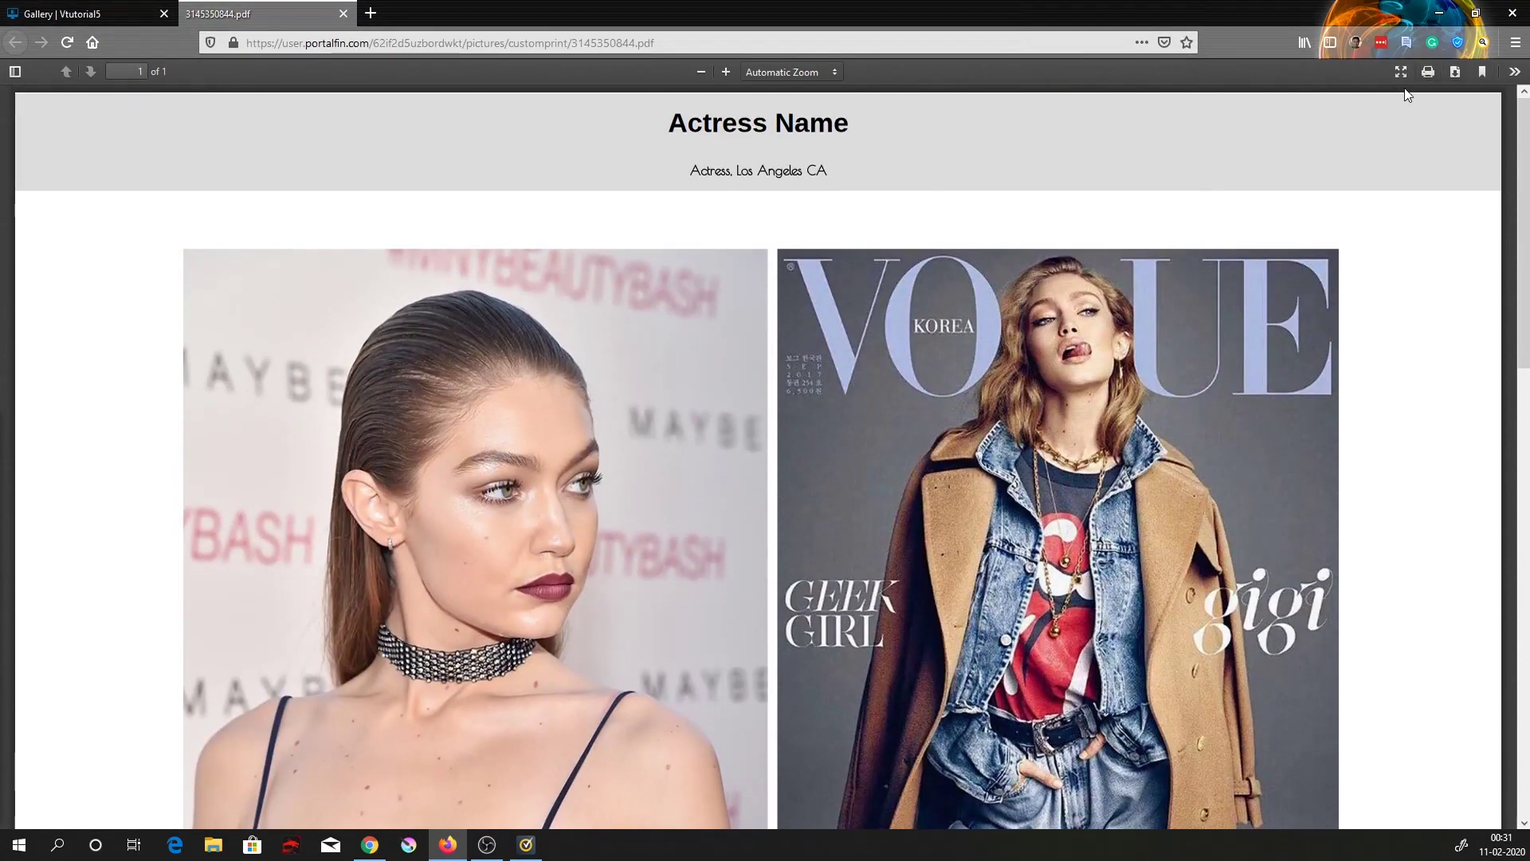
left_click(130, 9)
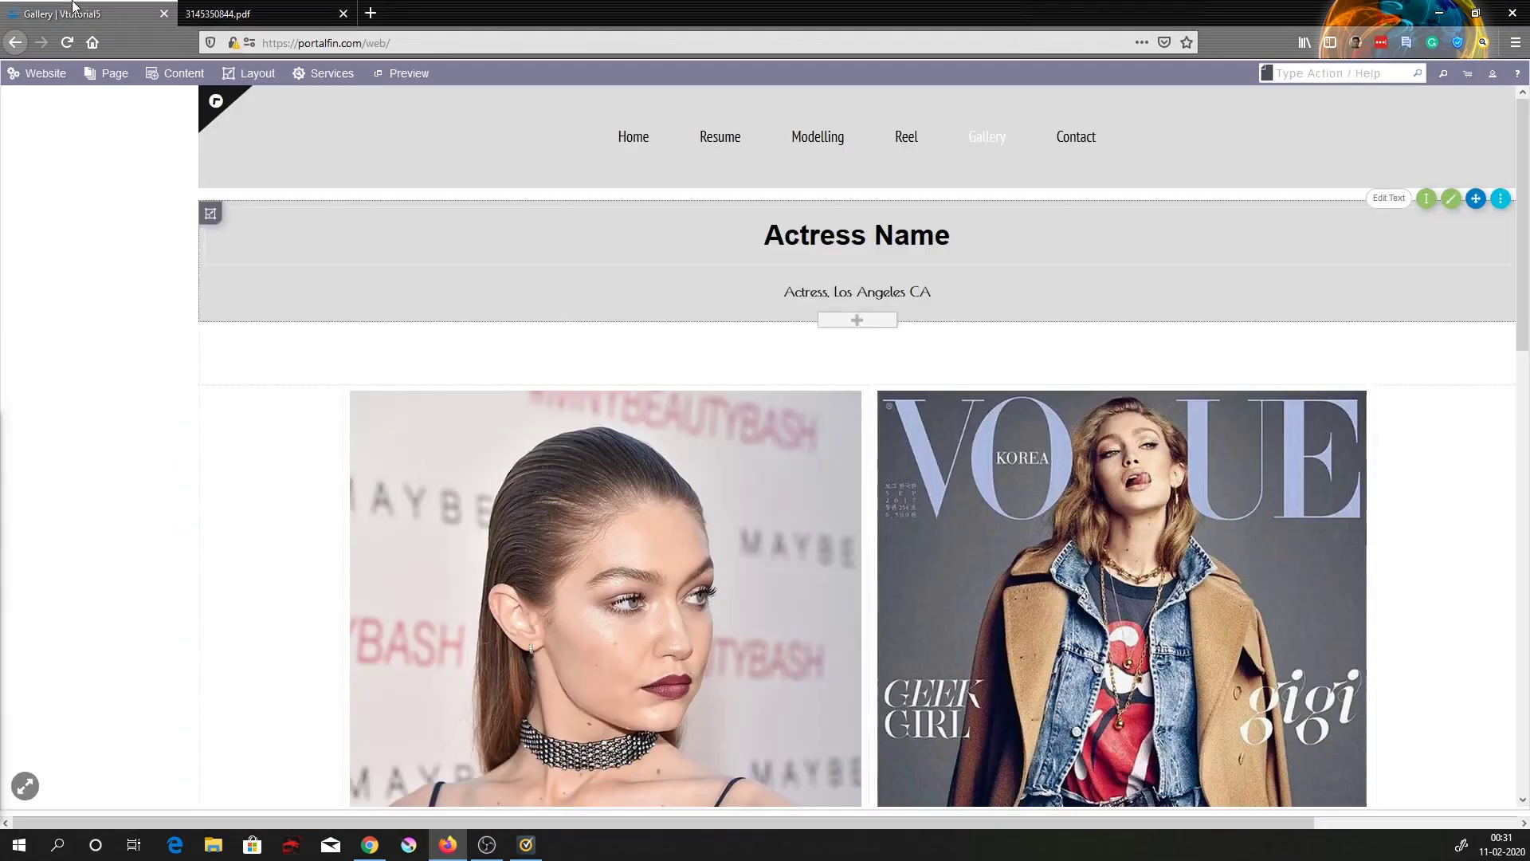
Try to hide the Home page using its additional page options
left_click(109, 77)
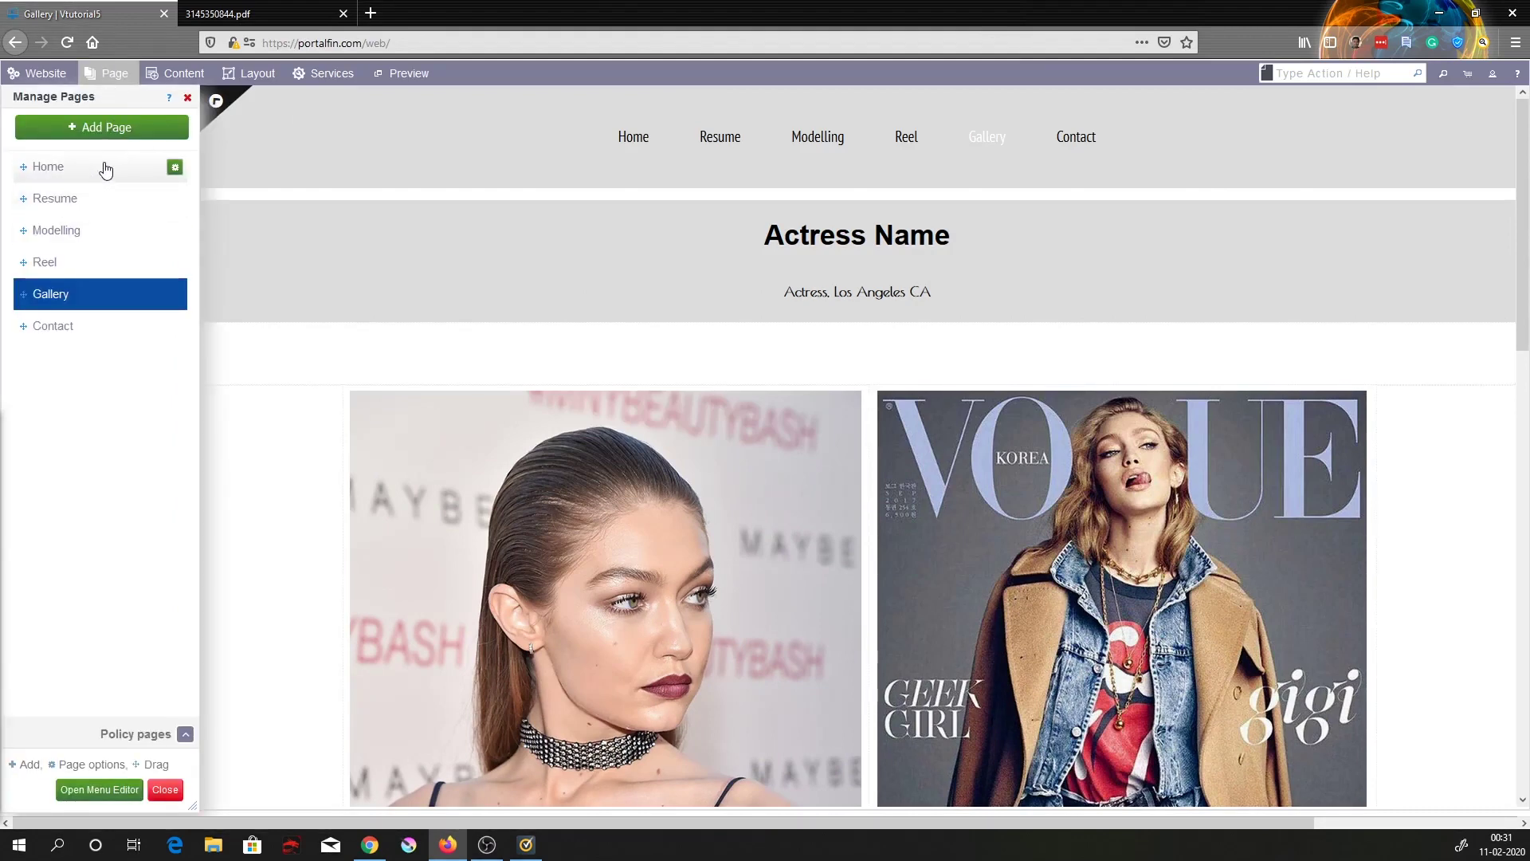
left_click(80, 169)
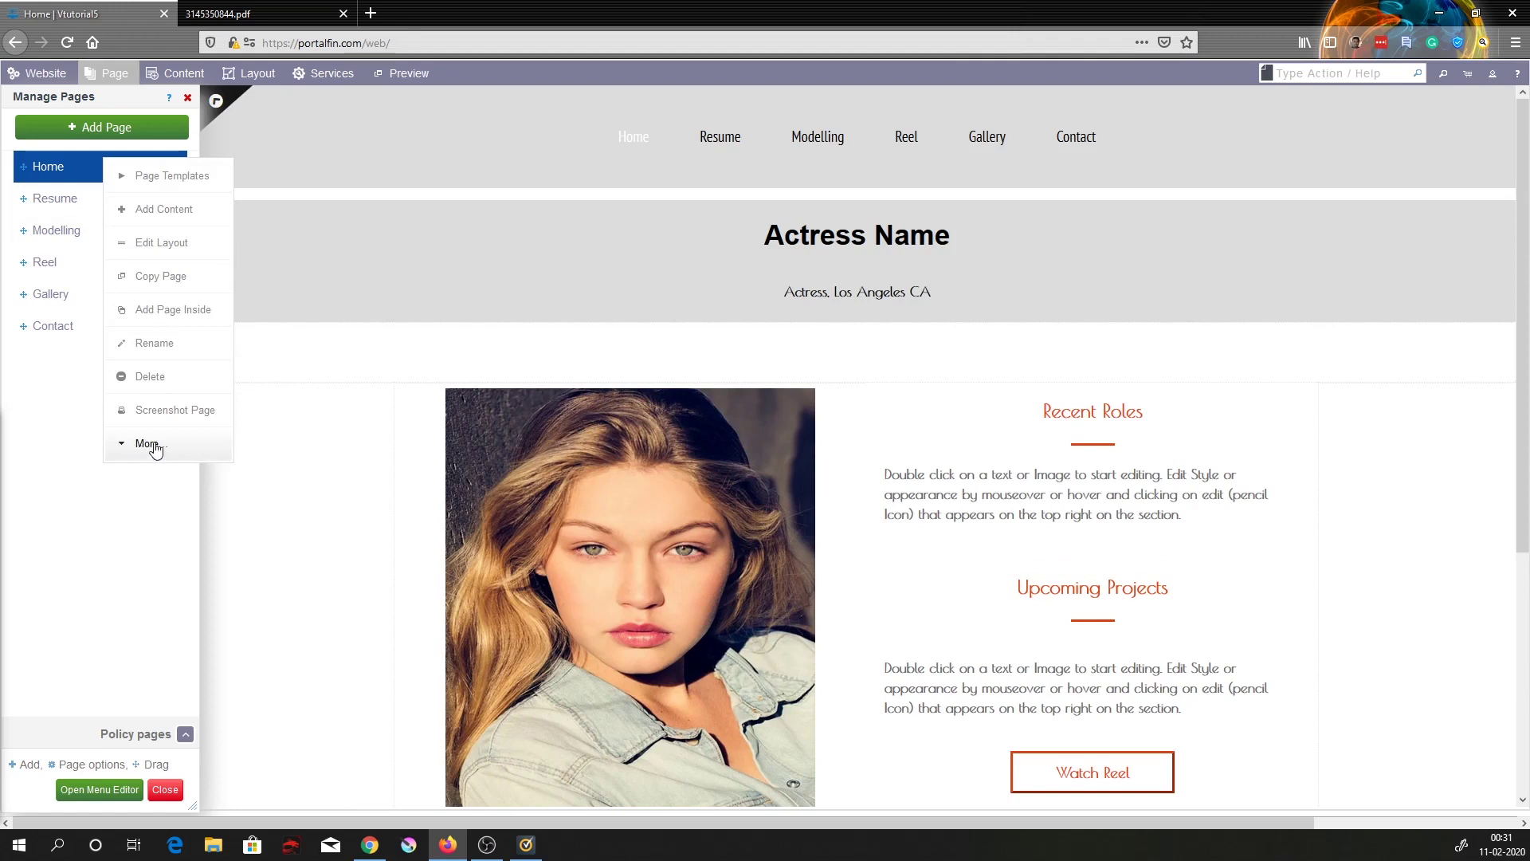
left_click(157, 449)
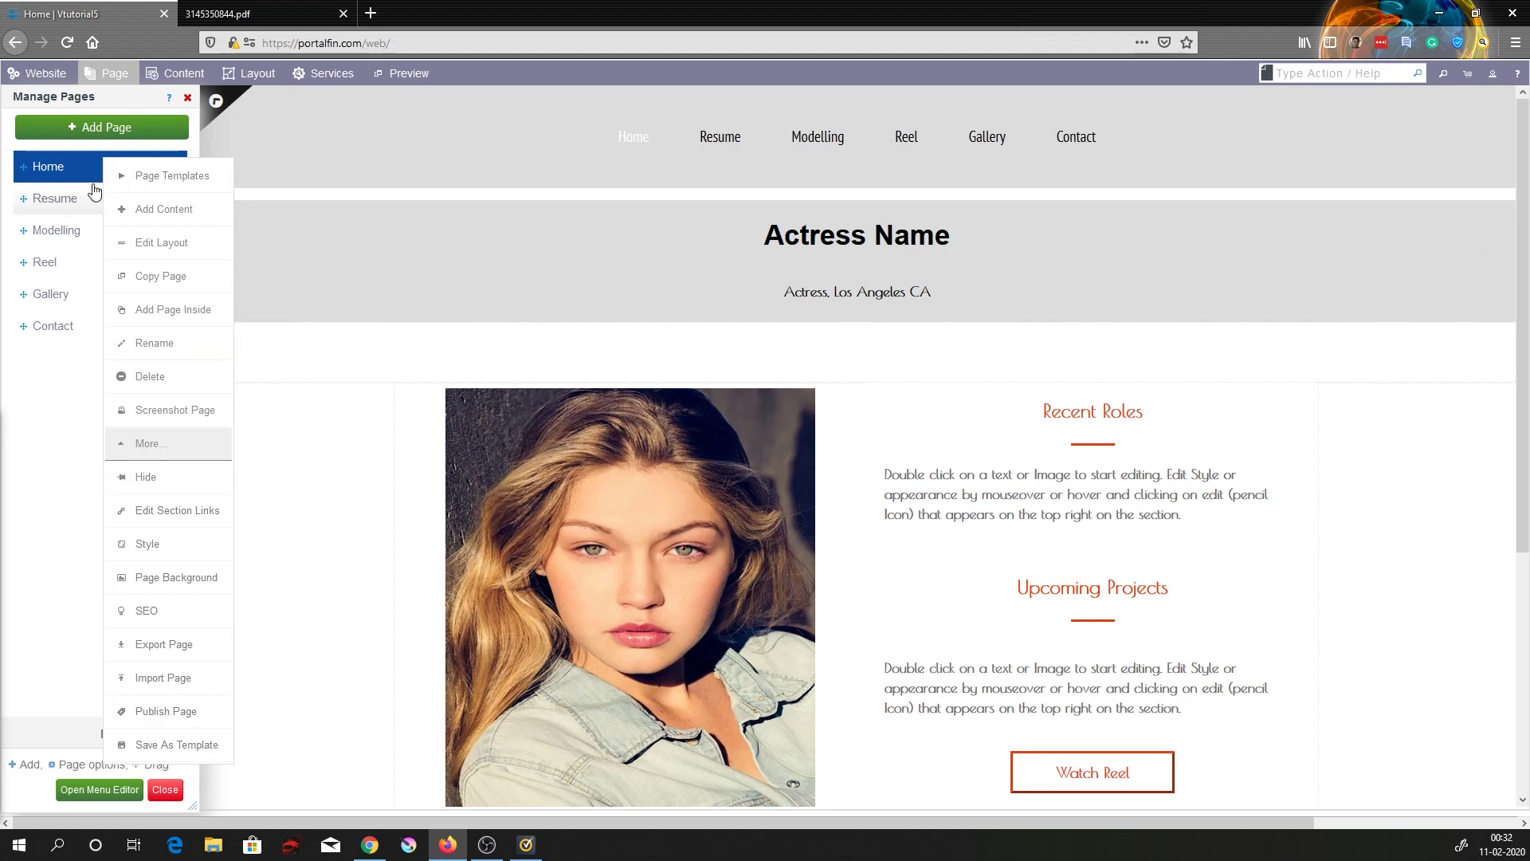
left_click(145, 477)
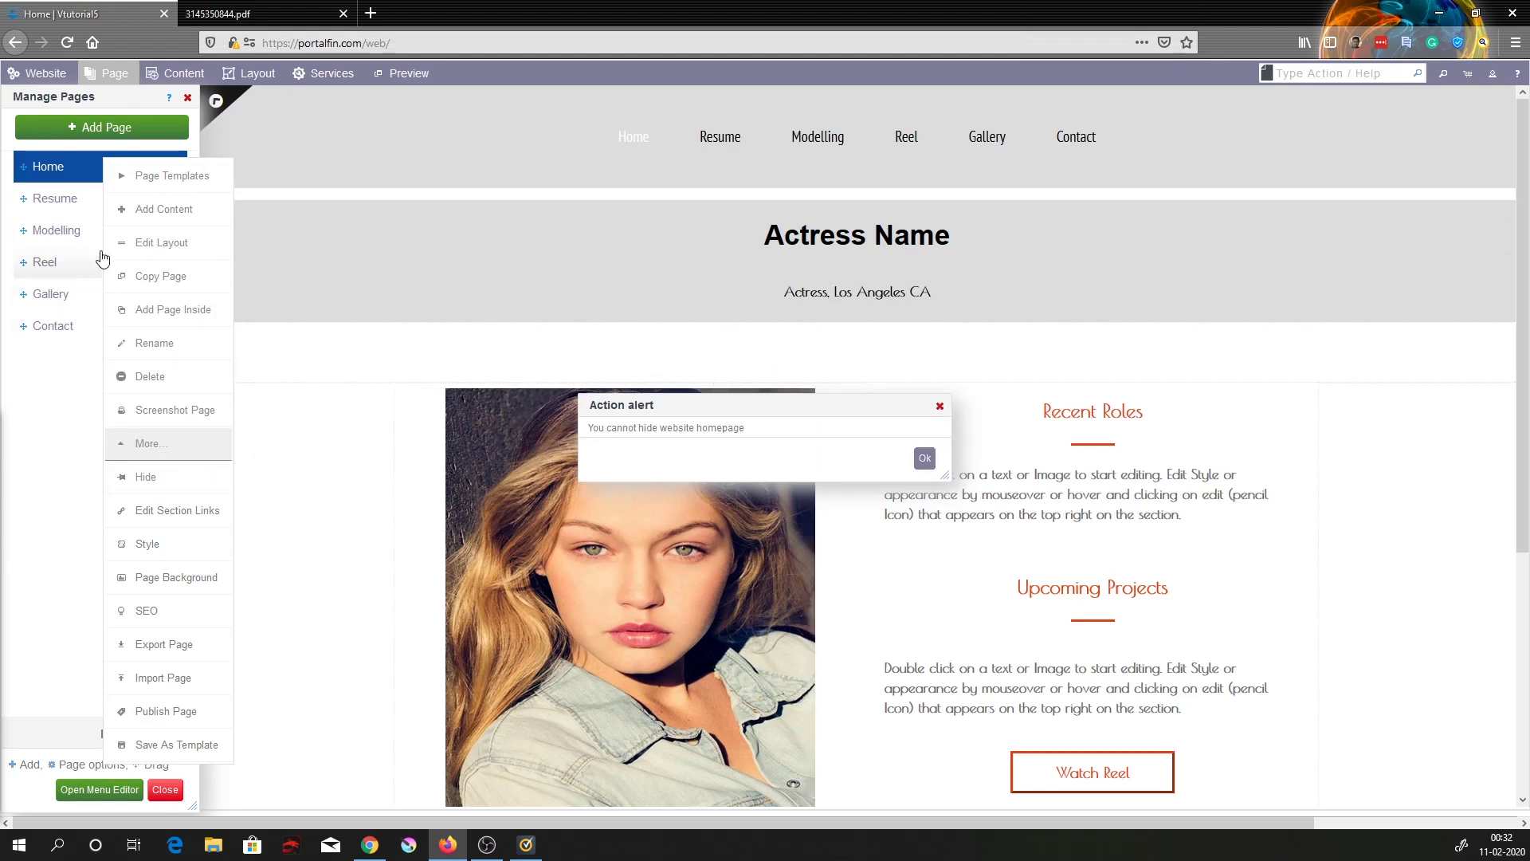
left_click(925, 461)
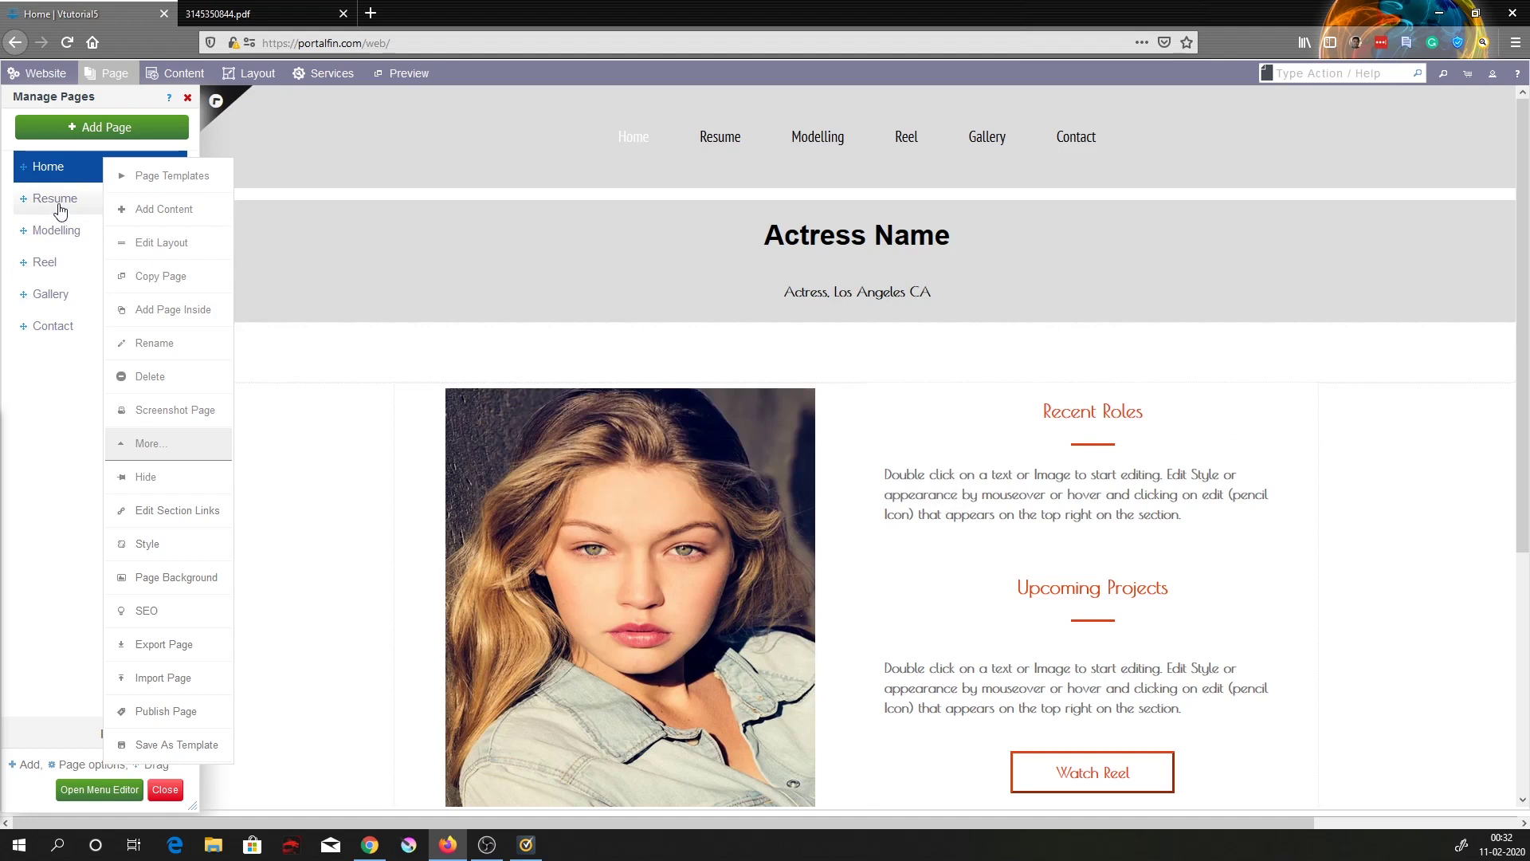
Hide the Resume page from the site's navigation using its additional page options
left_click(55, 205)
left_click(180, 200)
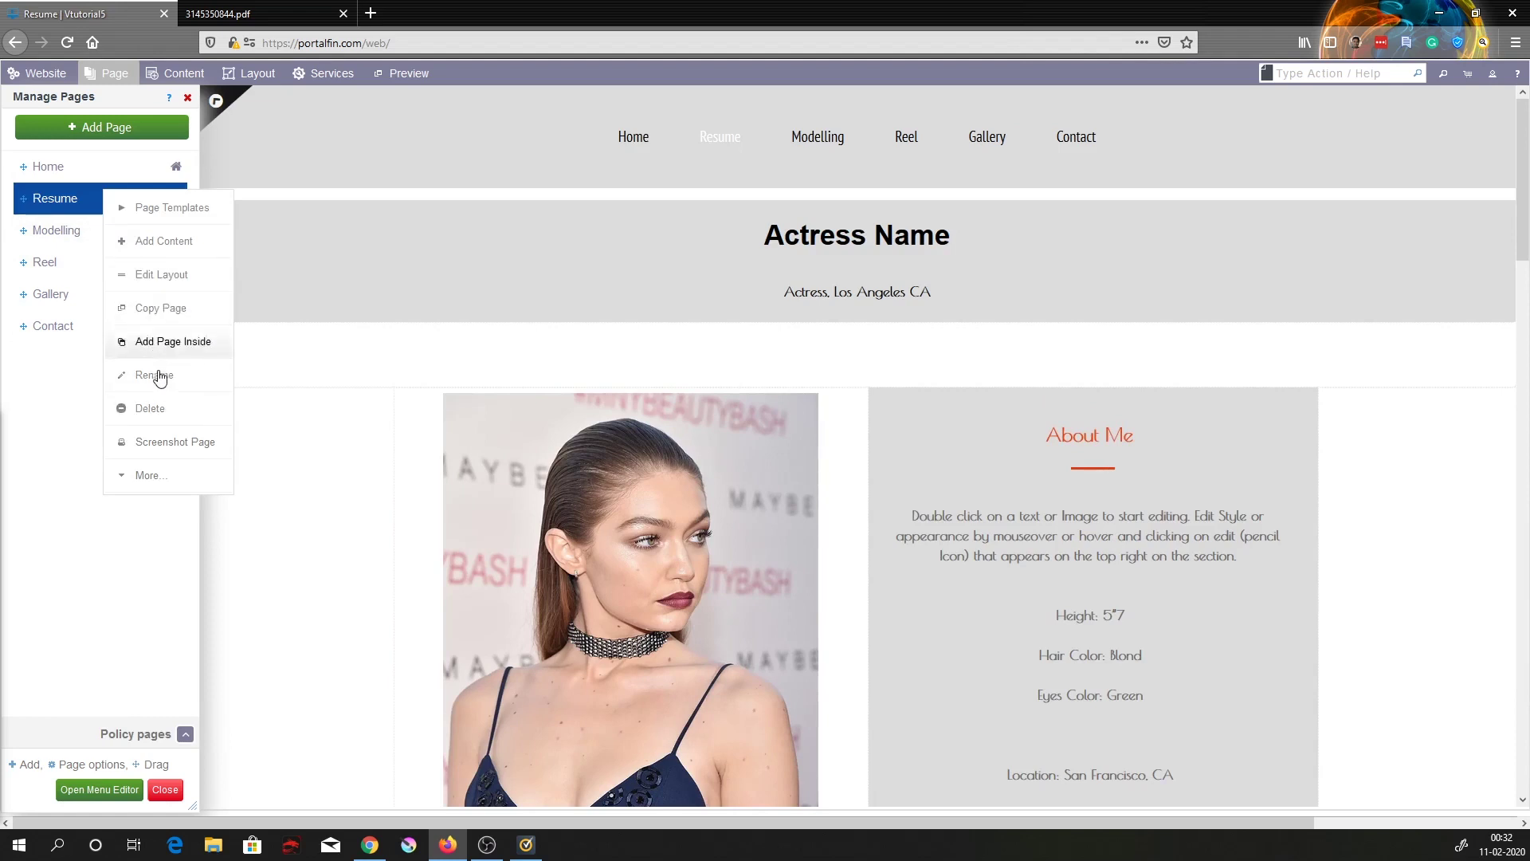
left_click(161, 472)
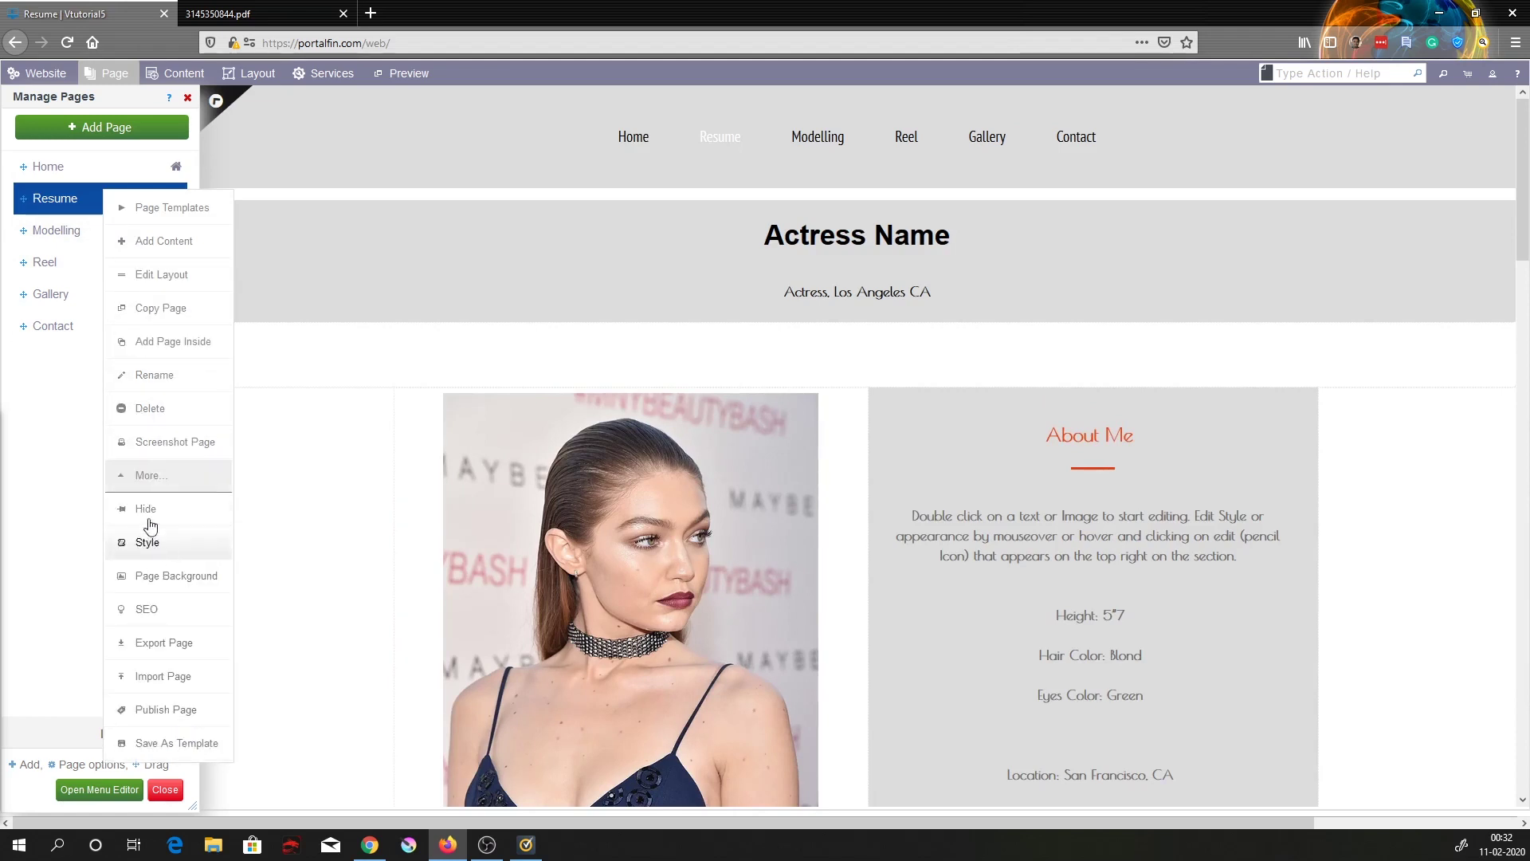
left_click(151, 511)
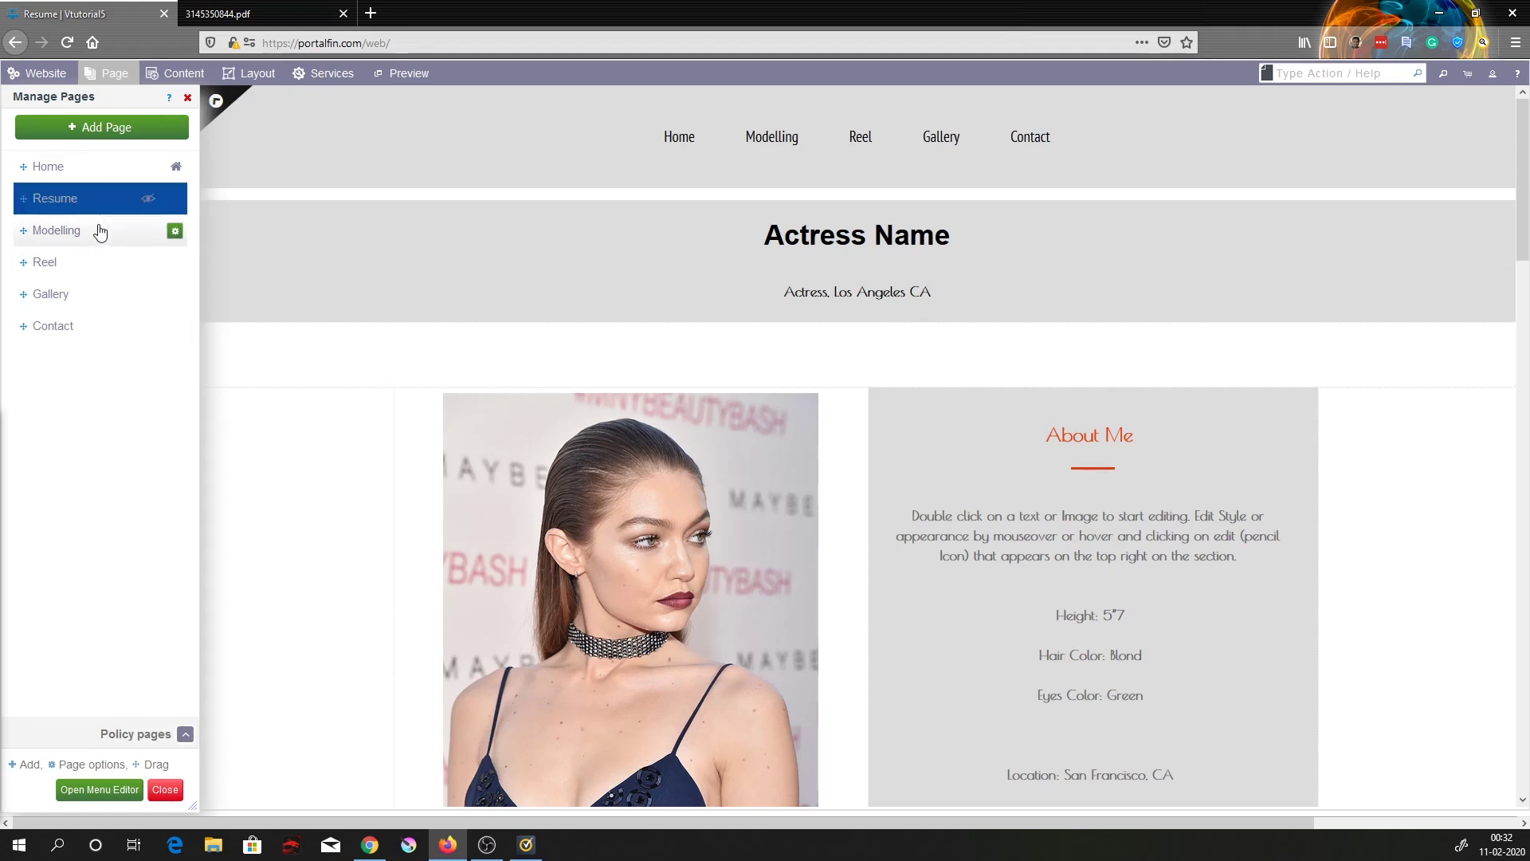
left_click(65, 205)
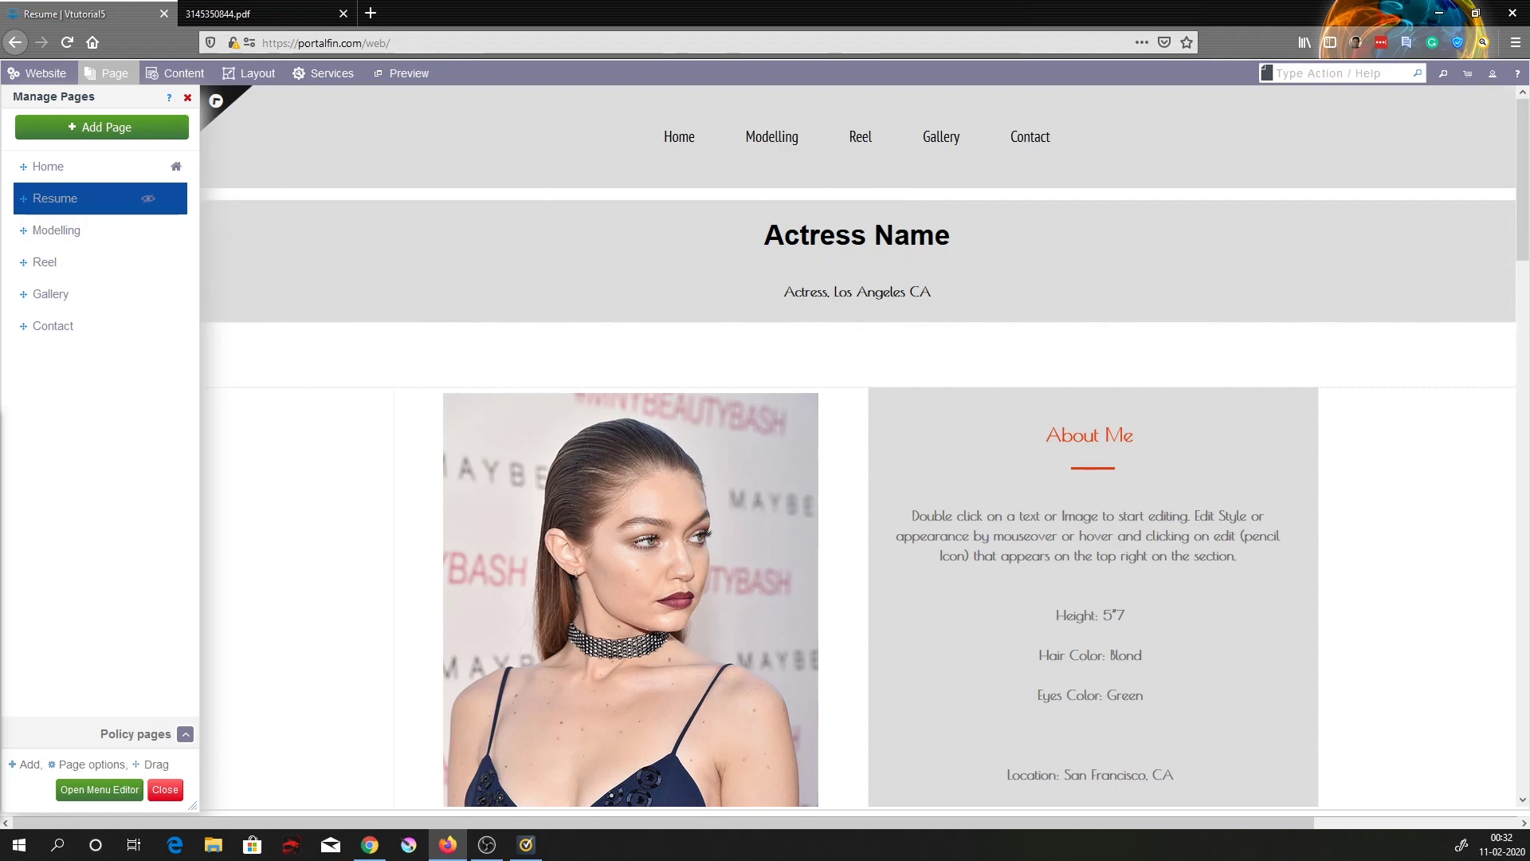
Show the hidden Resume page in the site's navigation again
mouse_move(129, 212)
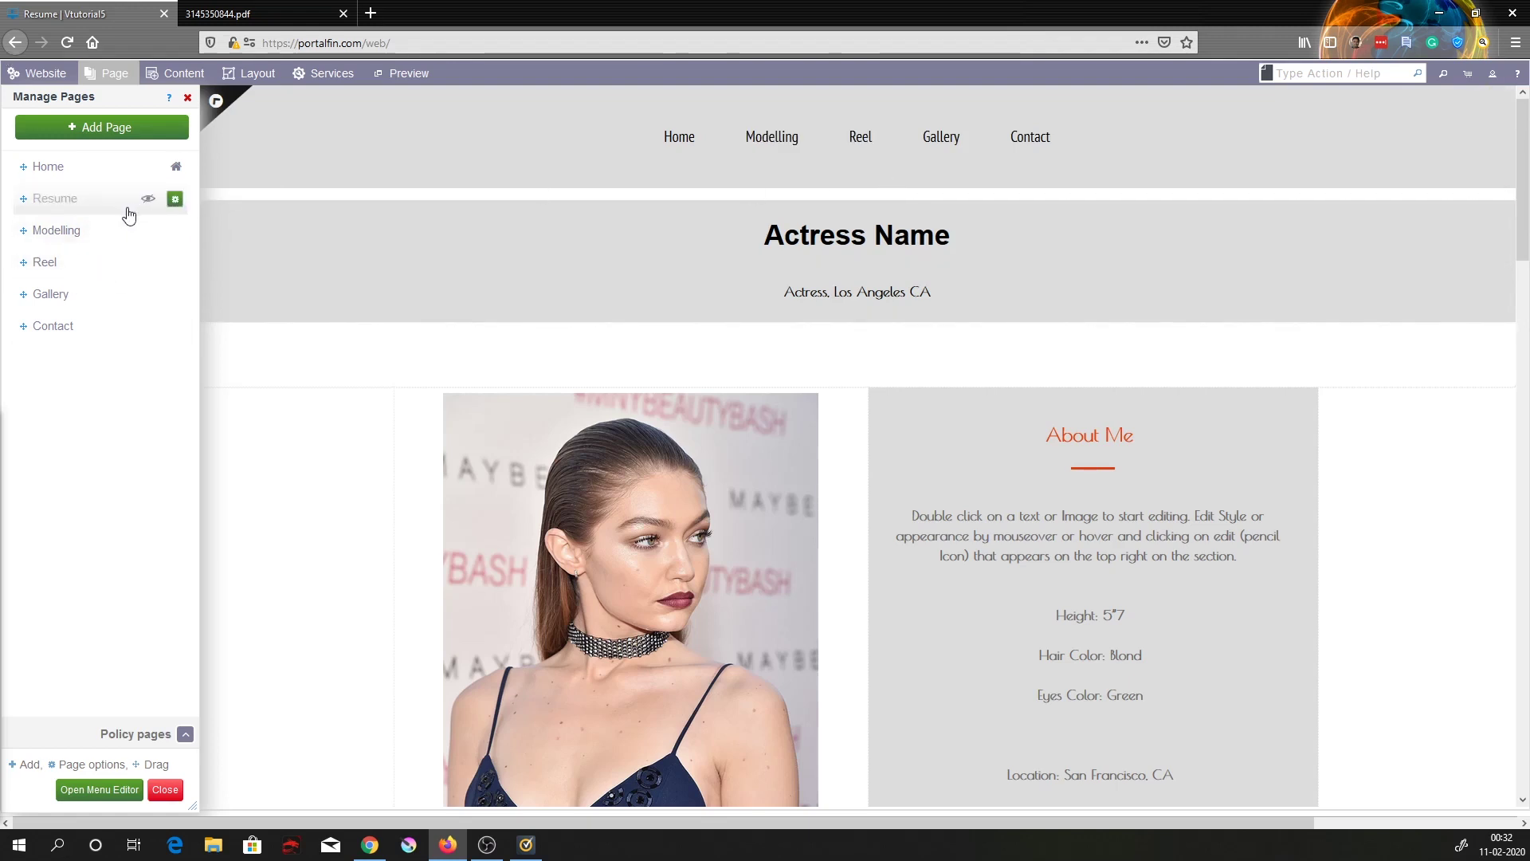
left_click(174, 204)
left_click(174, 476)
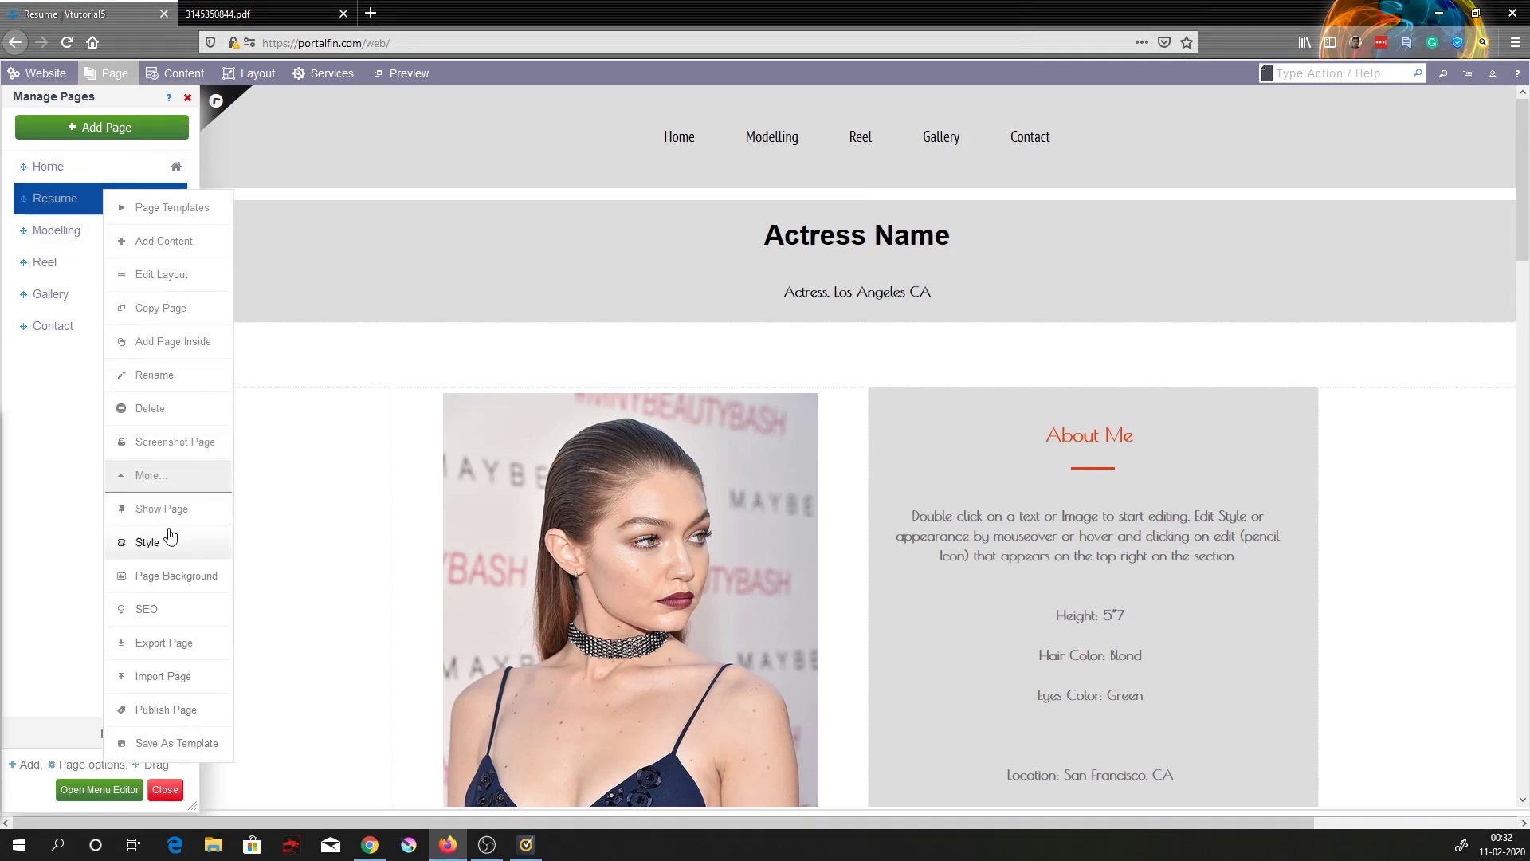
left_click(172, 516)
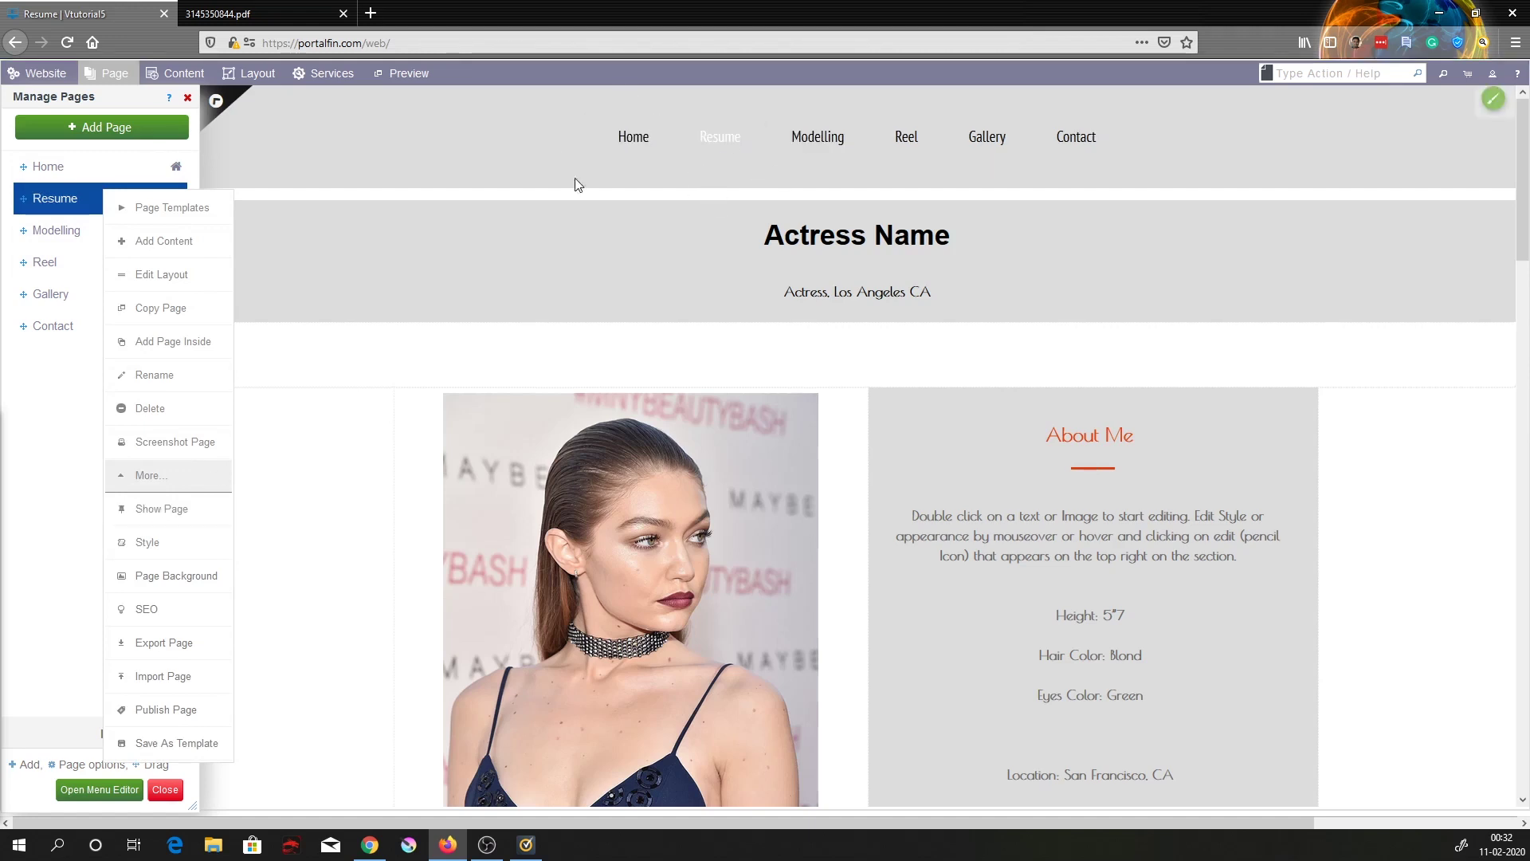
left_click(44, 436)
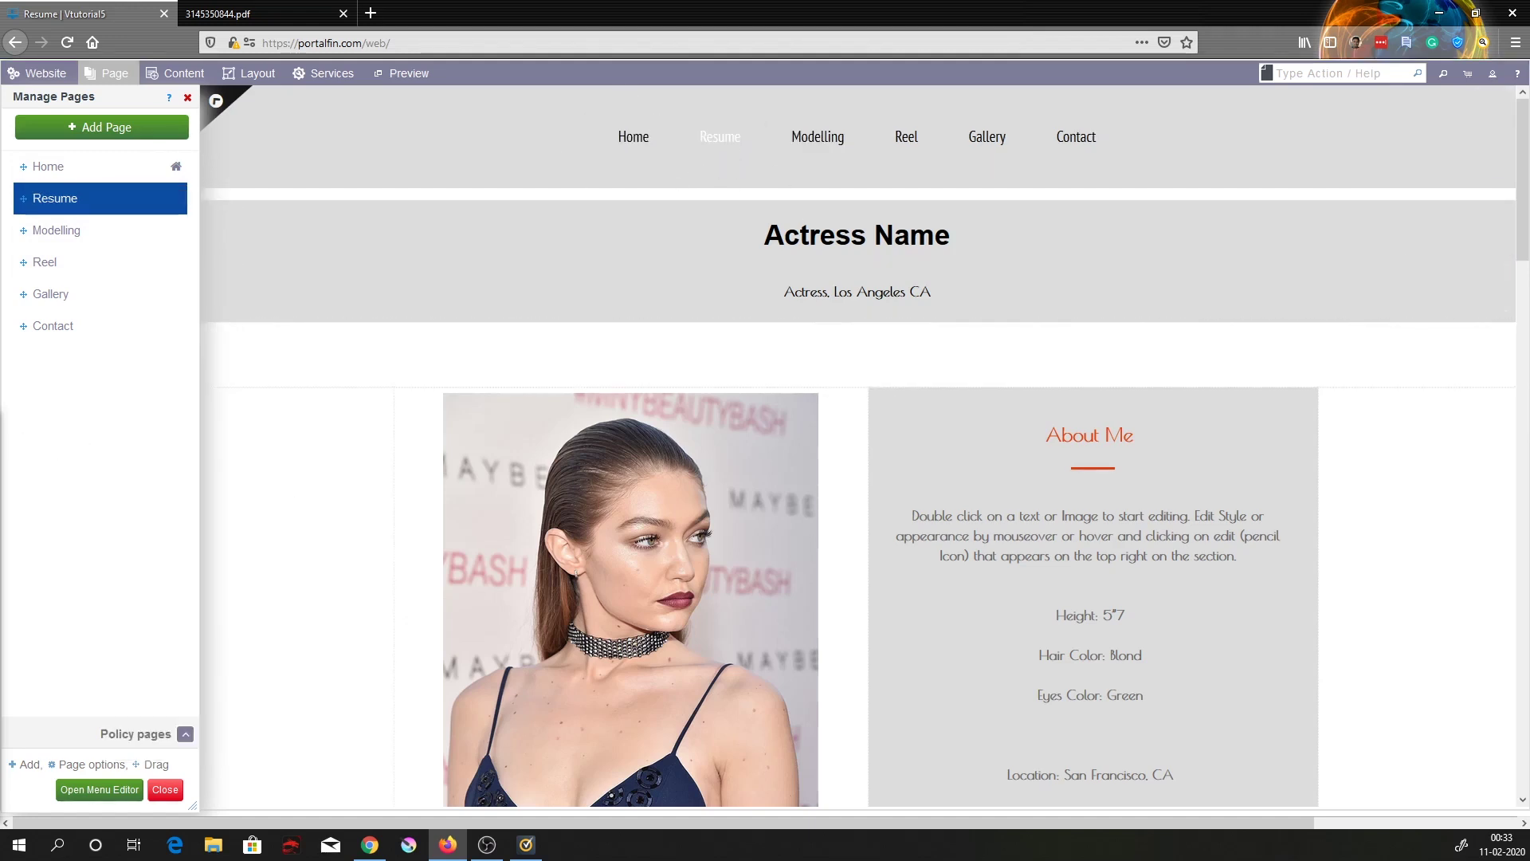
Set the Modelling page's background to a solid colour with hex value 091202
left_click(74, 233)
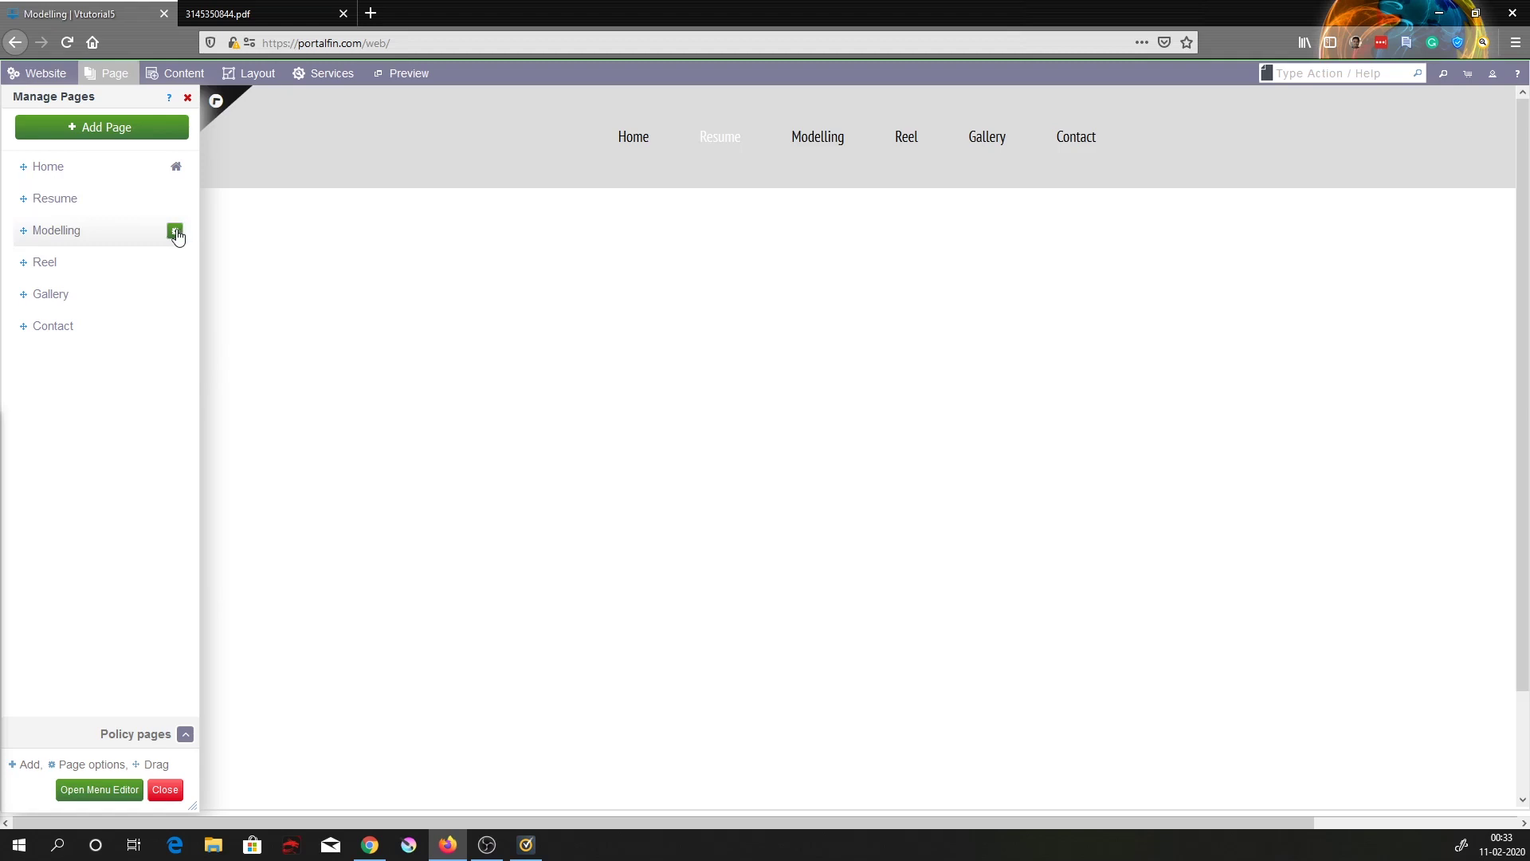
left_click(176, 233)
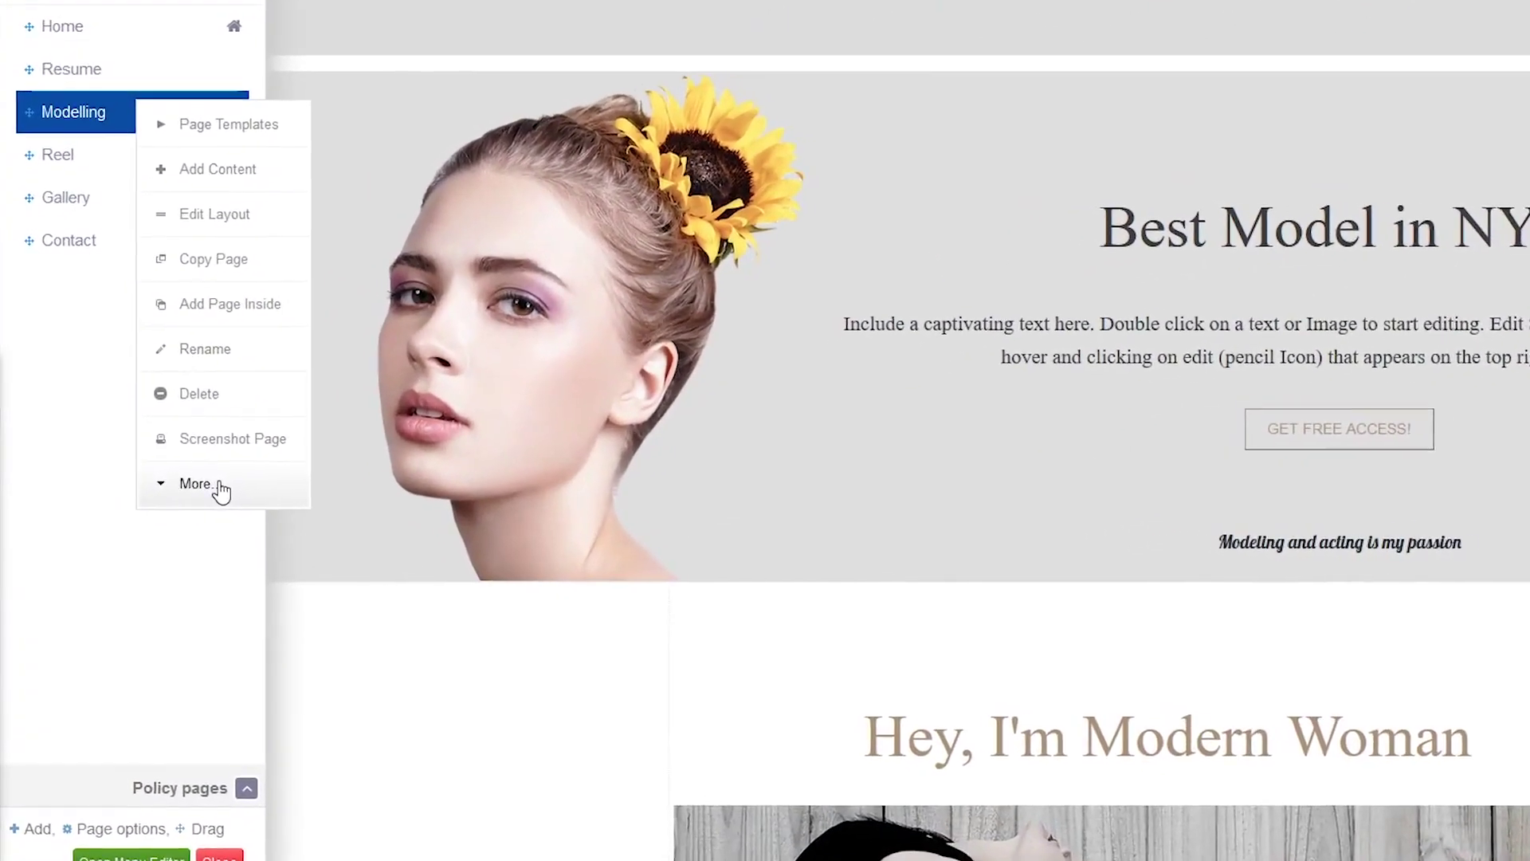
left_click(220, 489)
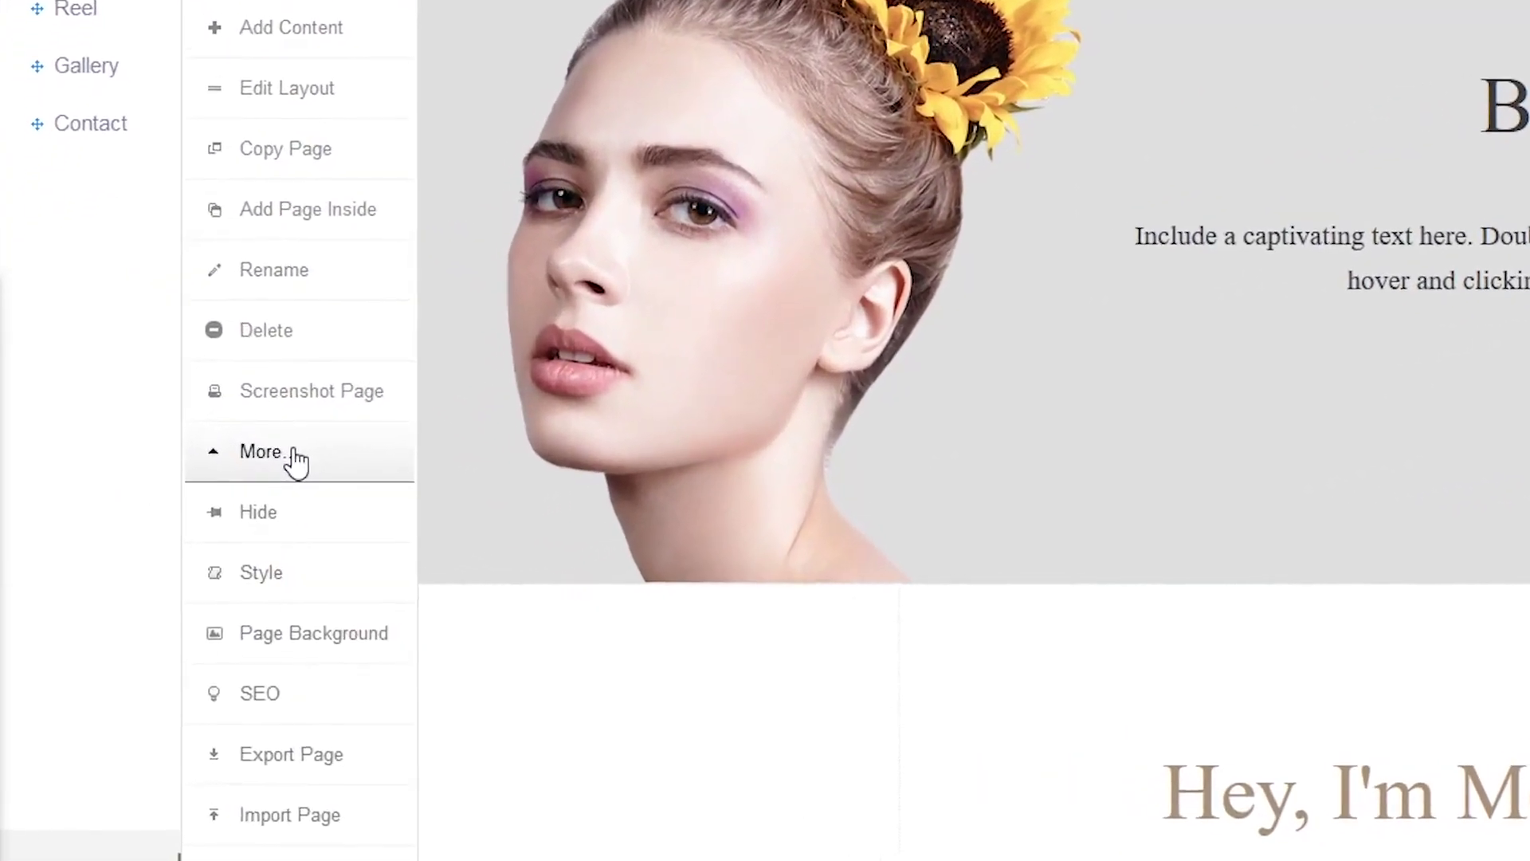
left_click(339, 641)
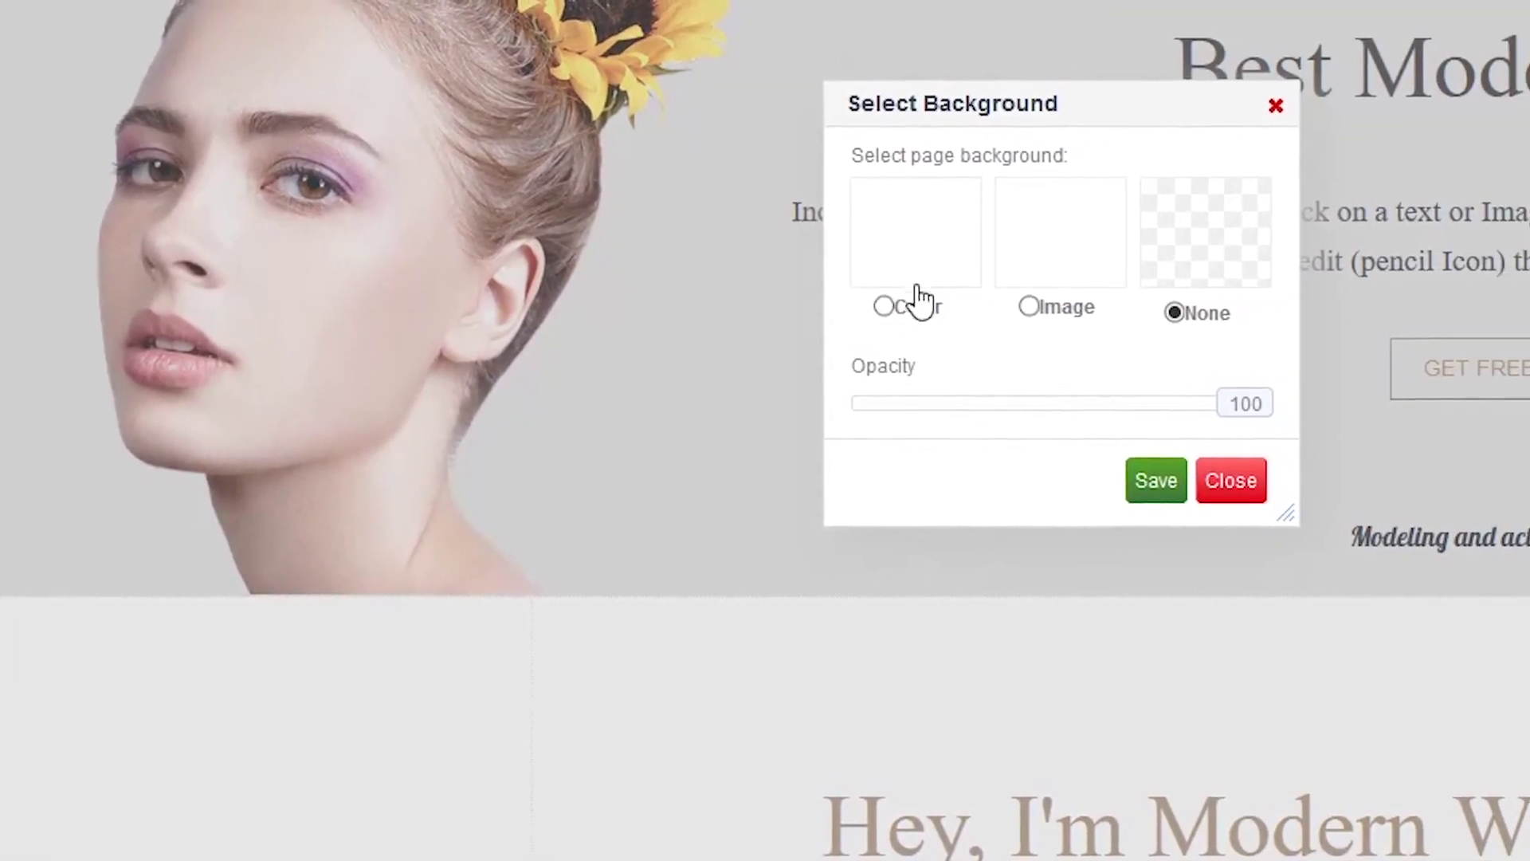
left_click(896, 307)
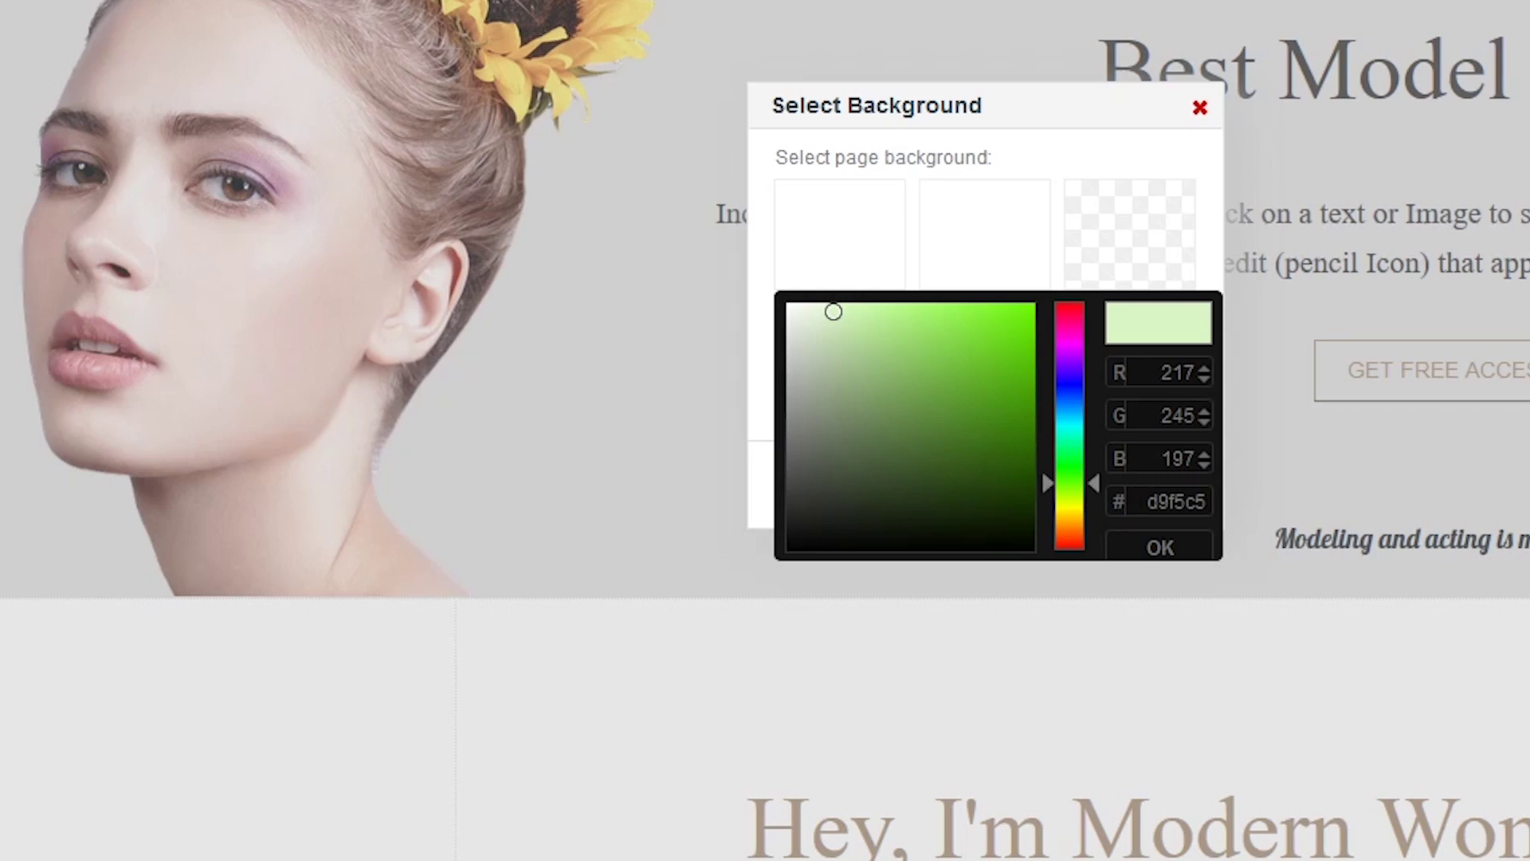
double_click(1176, 501)
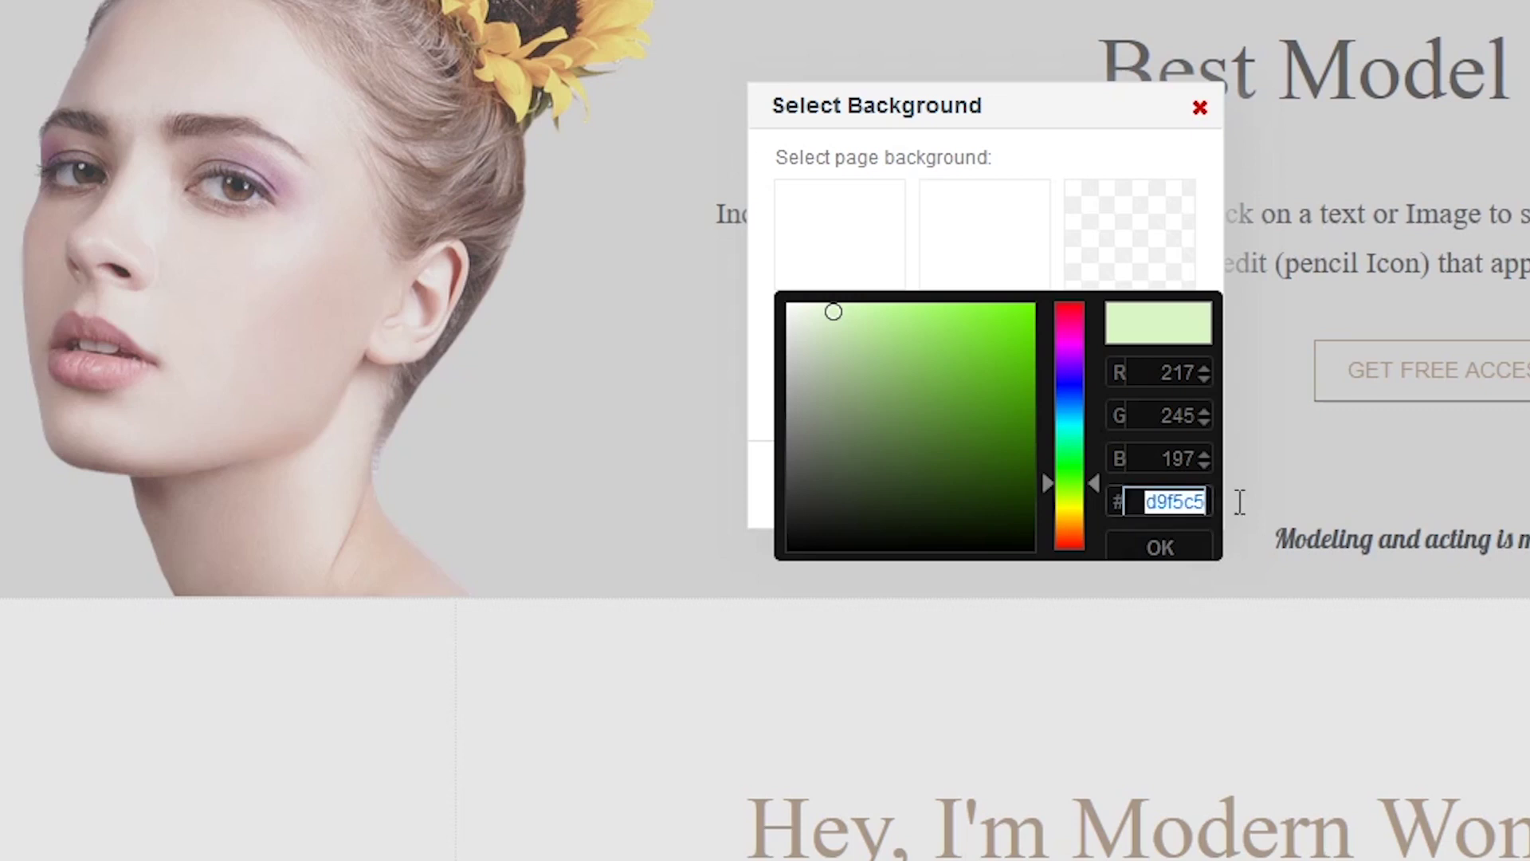
type("091202")
left_click(1161, 550)
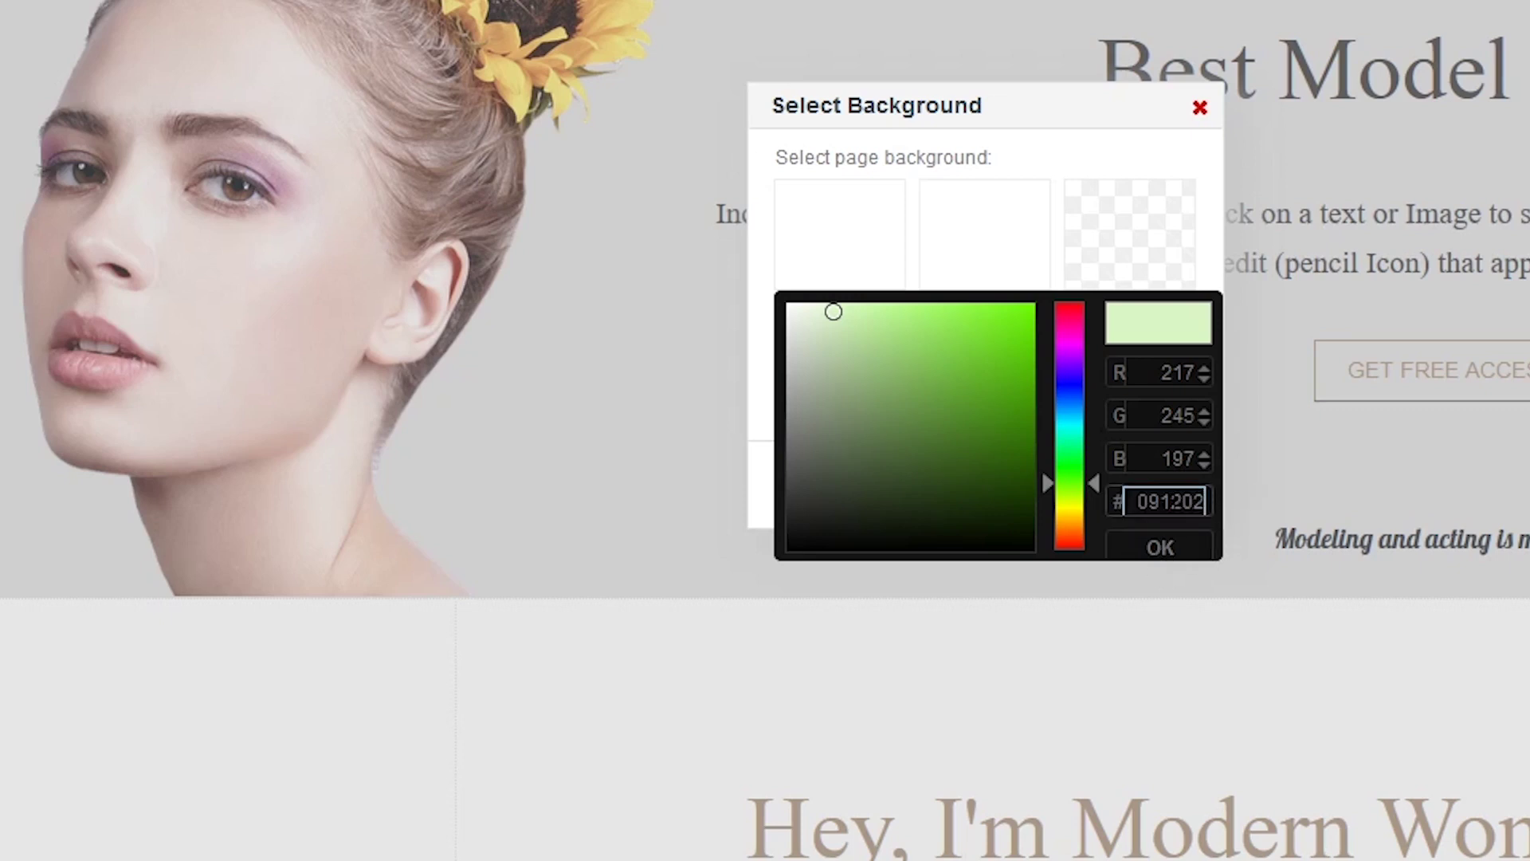
left_click(1162, 556)
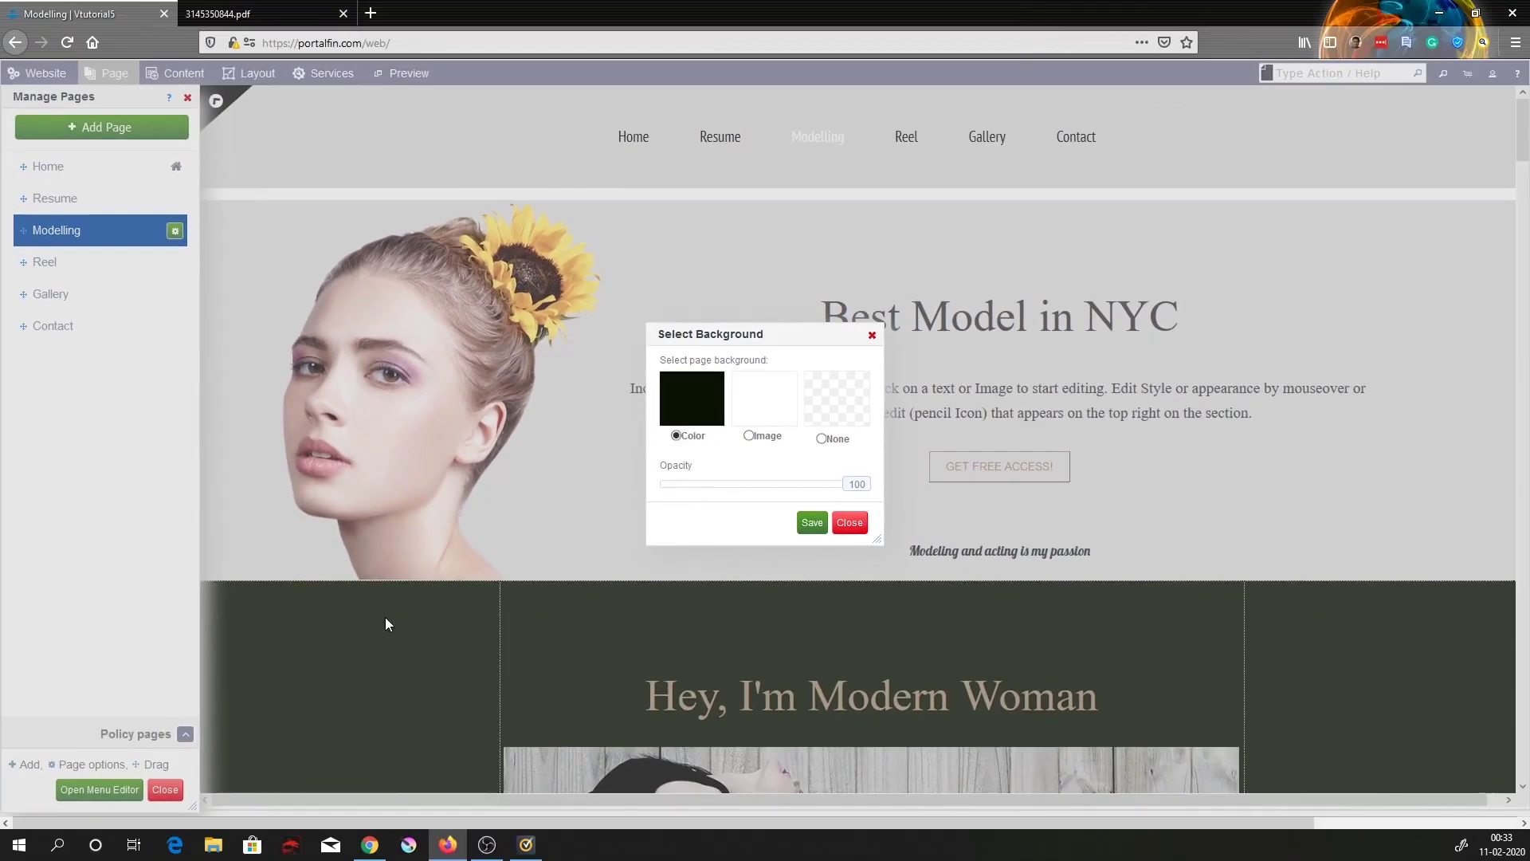
Lower the Modelling page background's opacity to 17, save it and check the page
left_click_drag(861, 488, 699, 520)
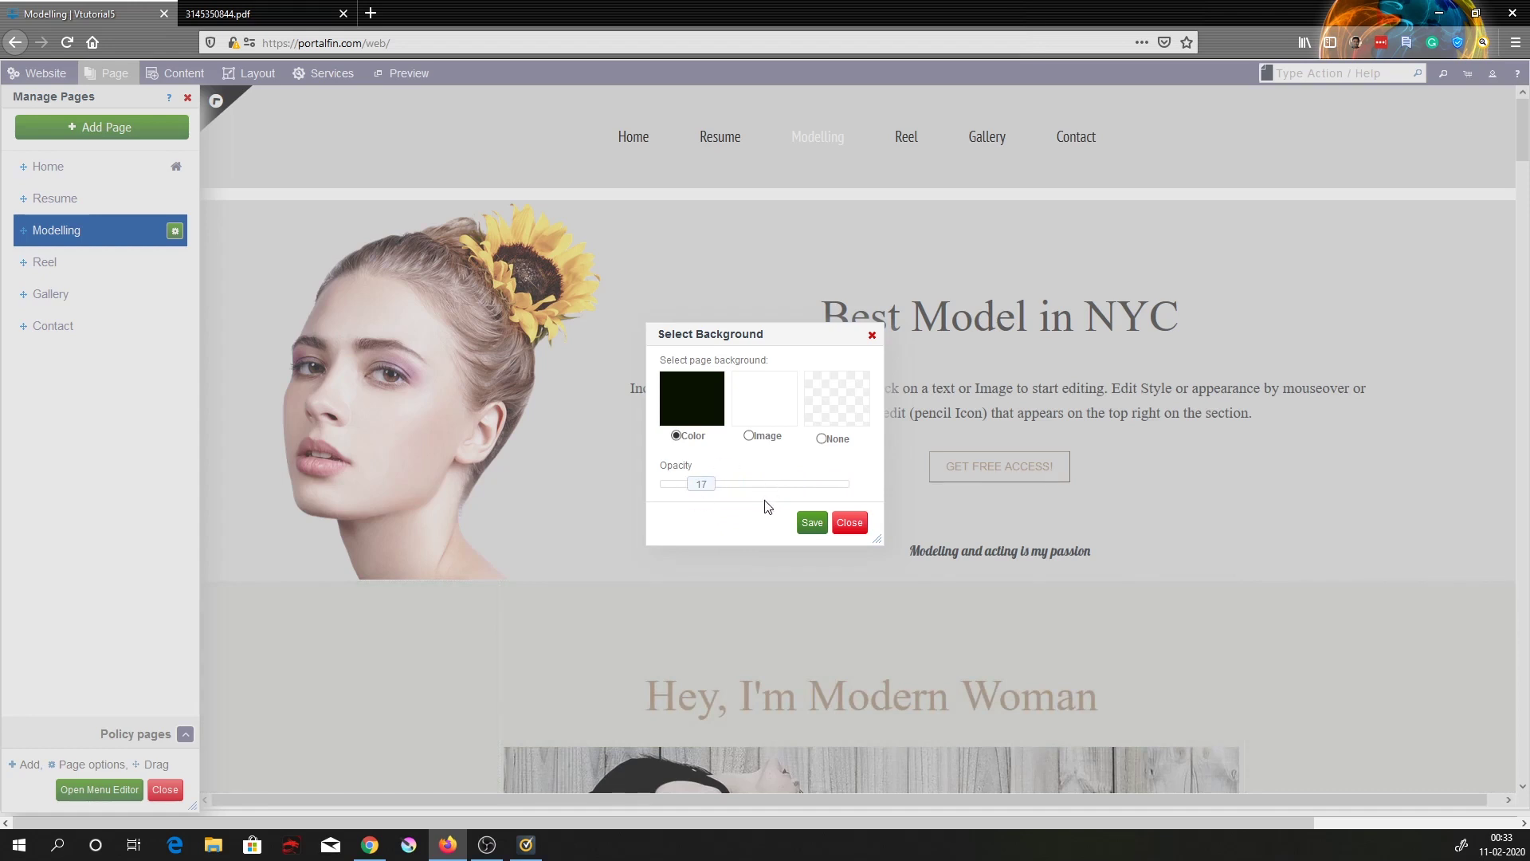
left_click(810, 523)
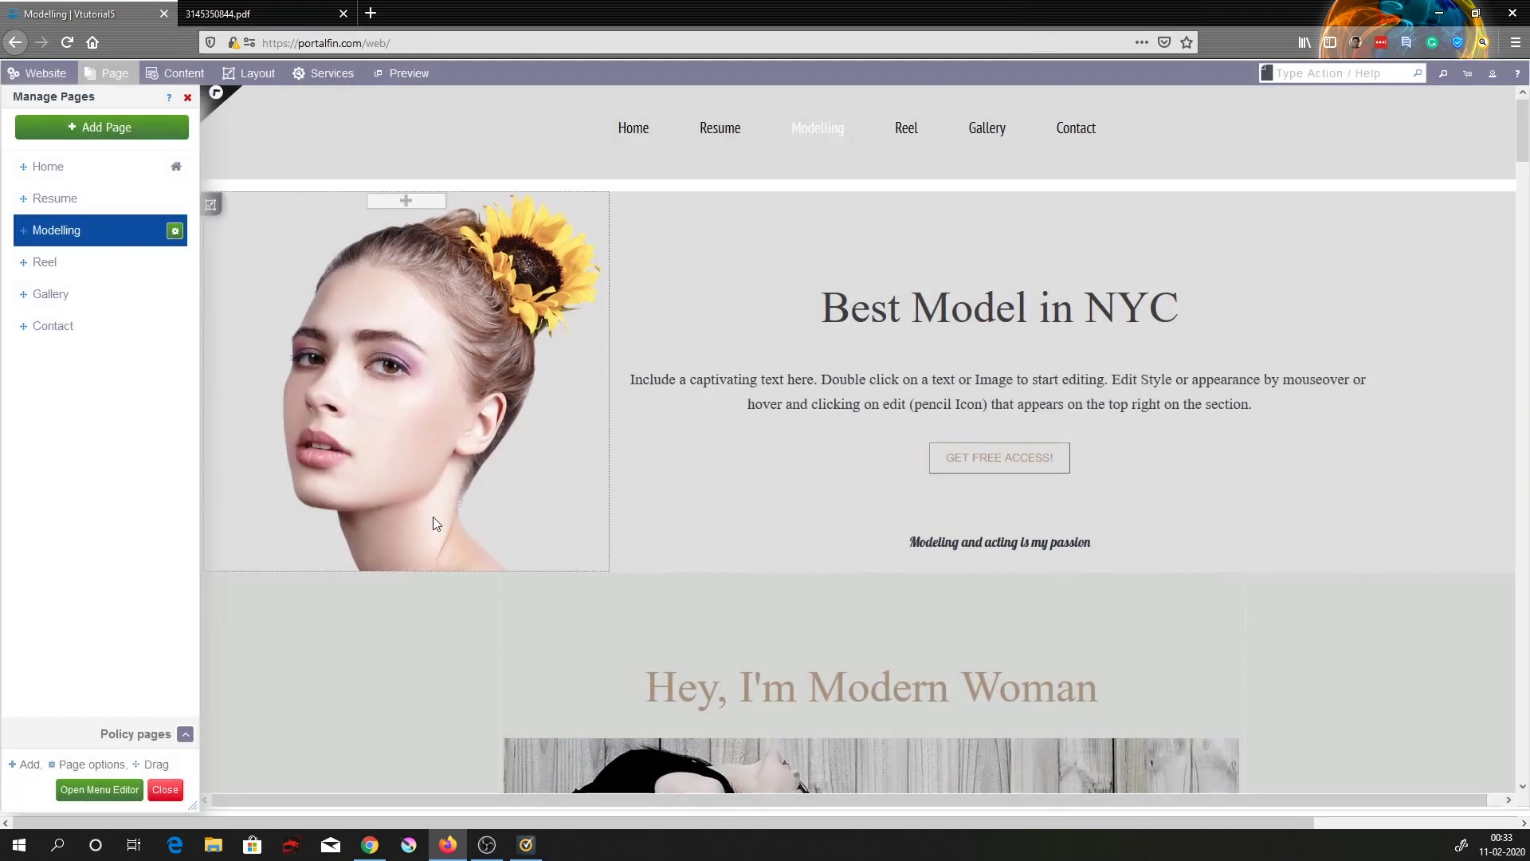
scroll(423, 520, "down", 5)
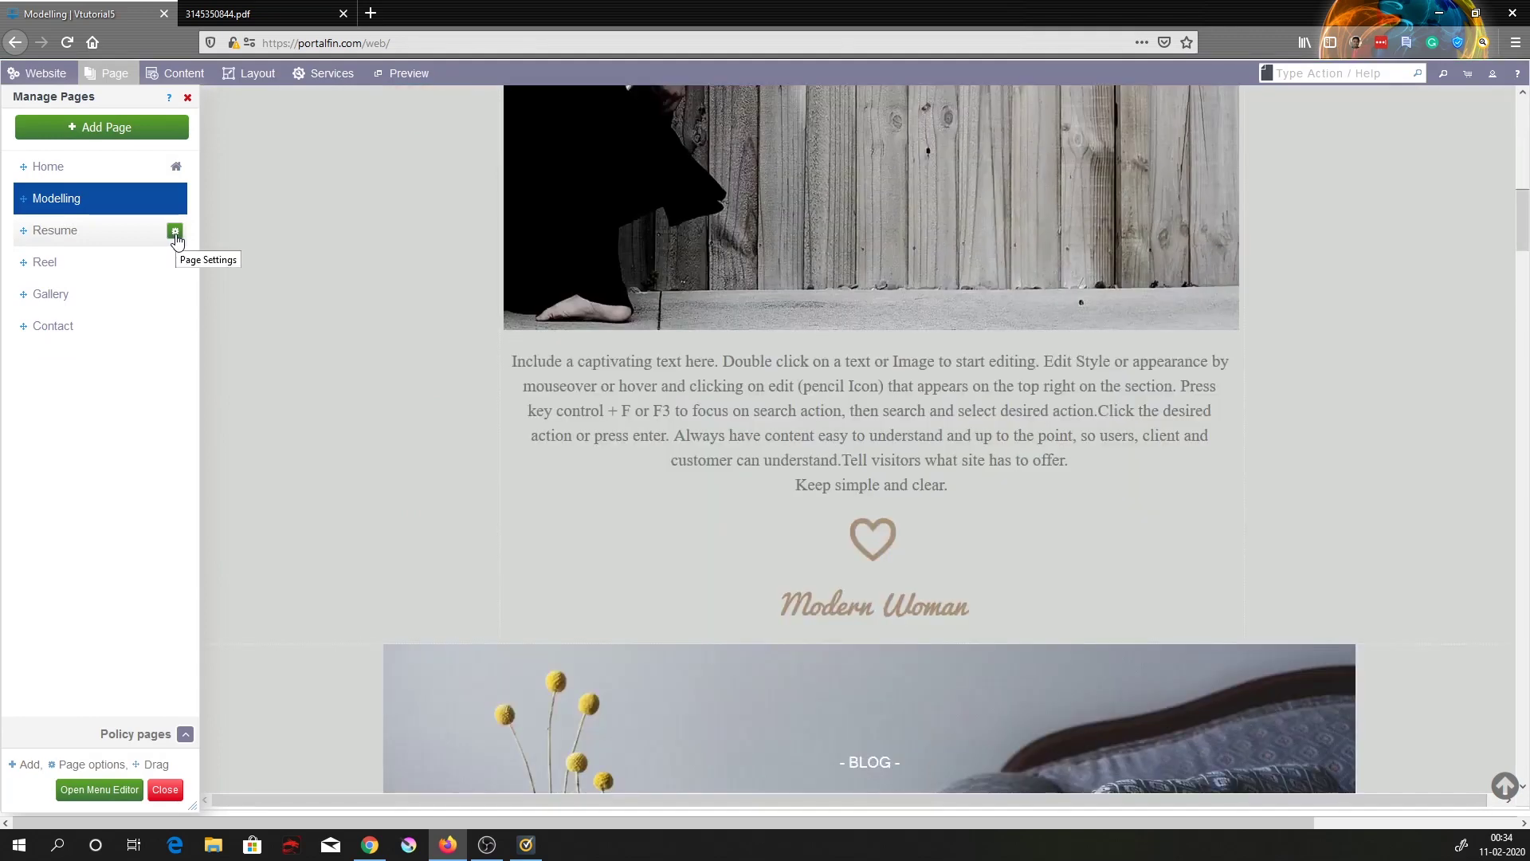
Save SEO details for the Resume page: author text, description "Resume and other works", and keywords actress, model and the person's name
left_click(174, 232)
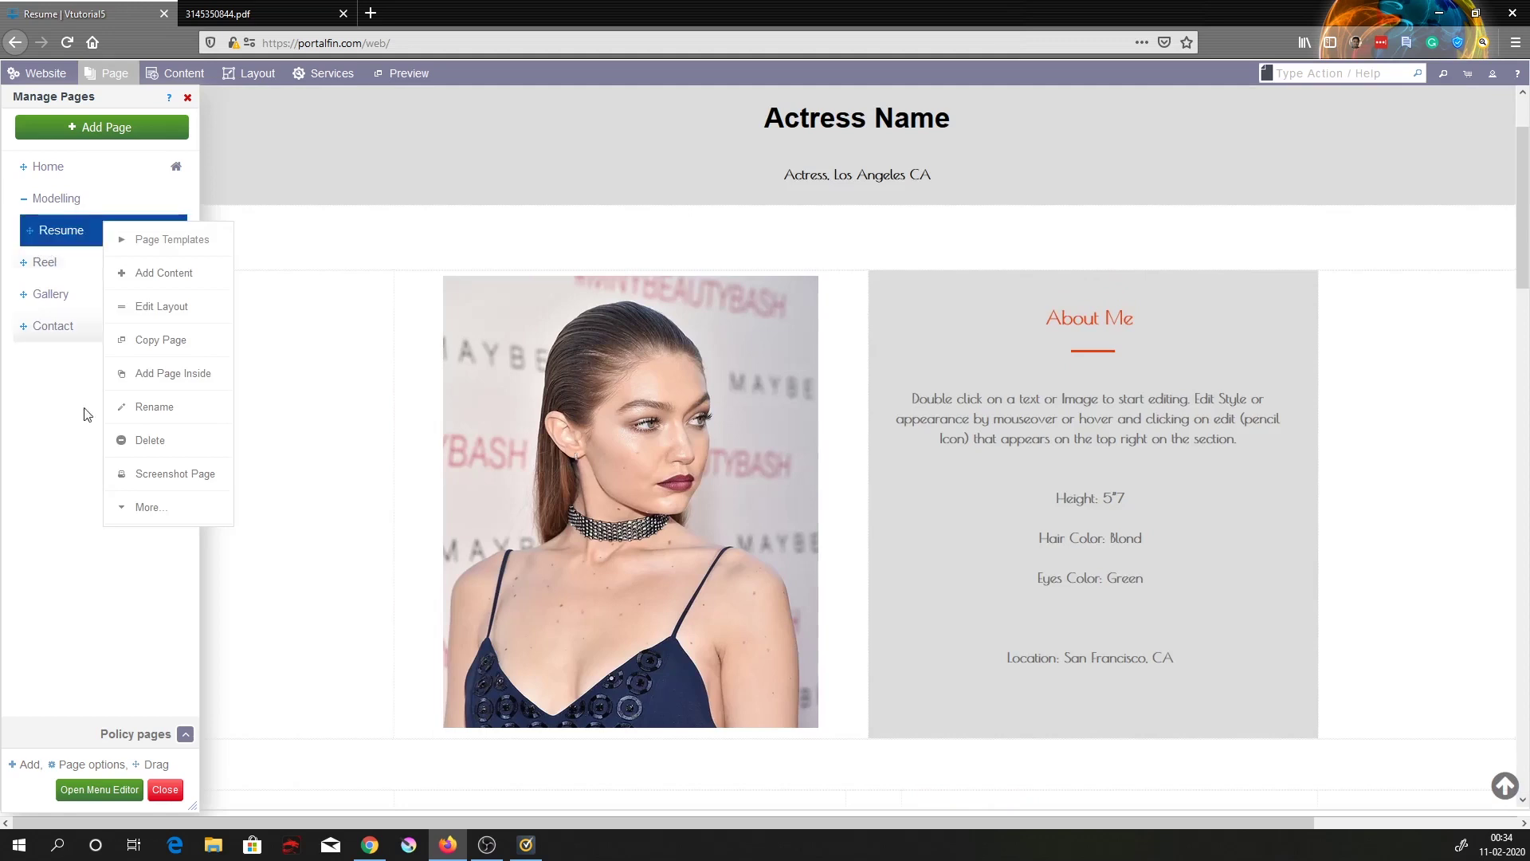
left_click(166, 508)
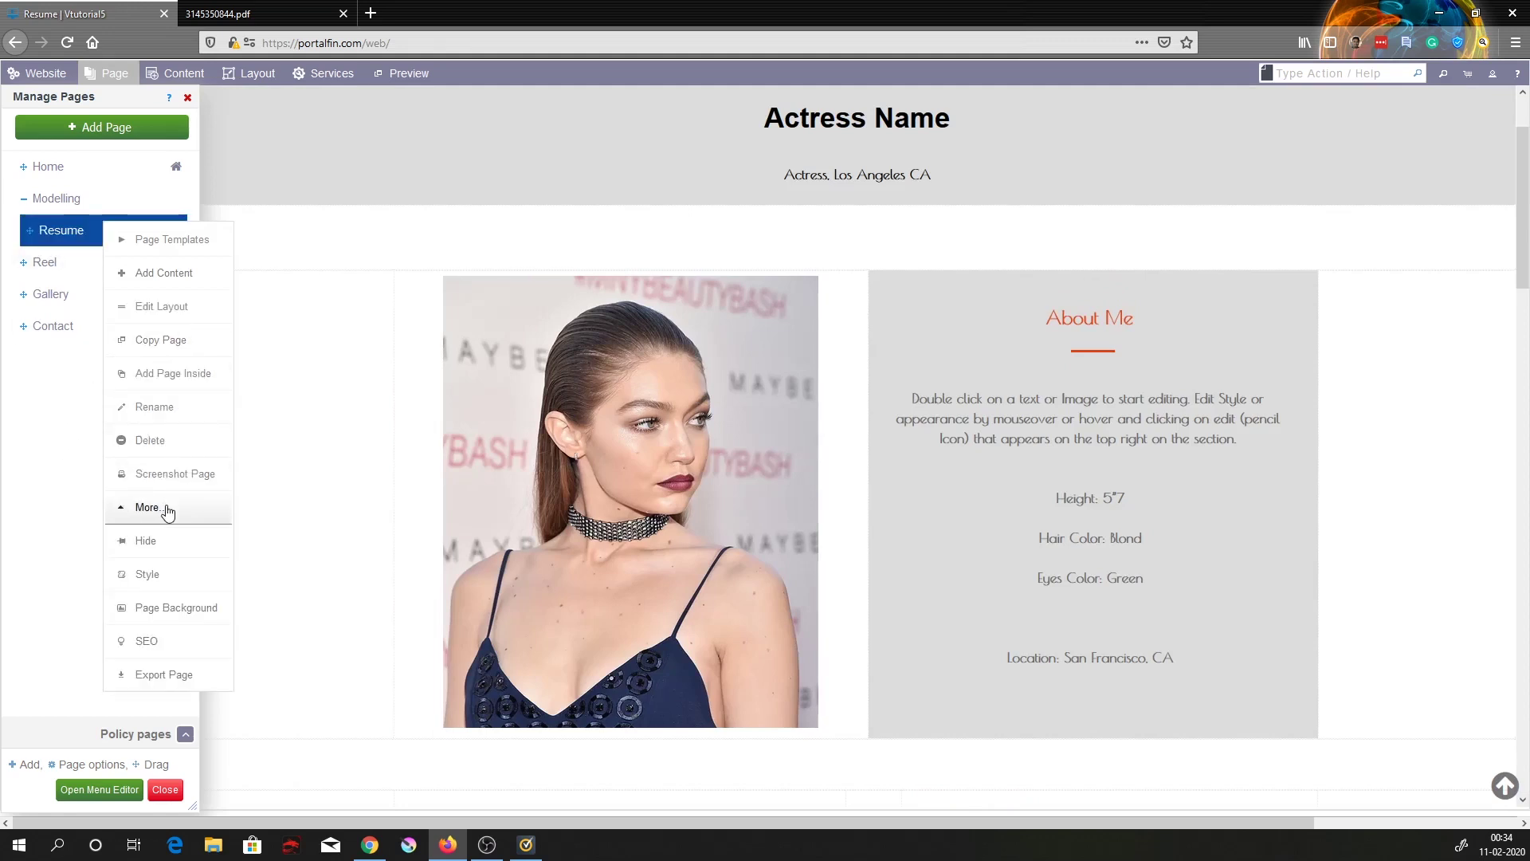
left_click(147, 641)
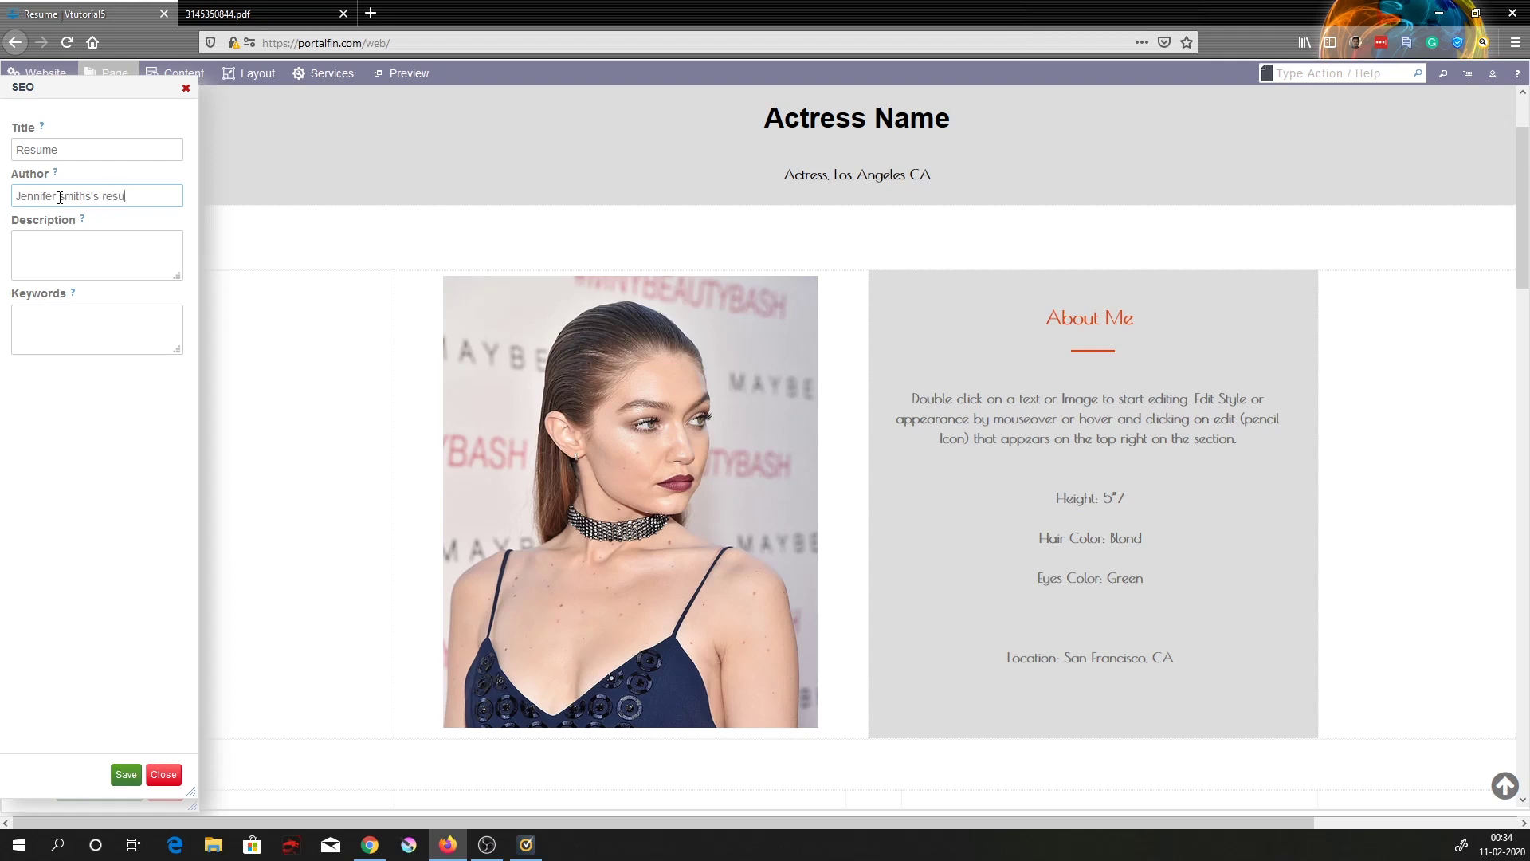
left_click(43, 233)
type("Resume and other works")
left_click(93, 345)
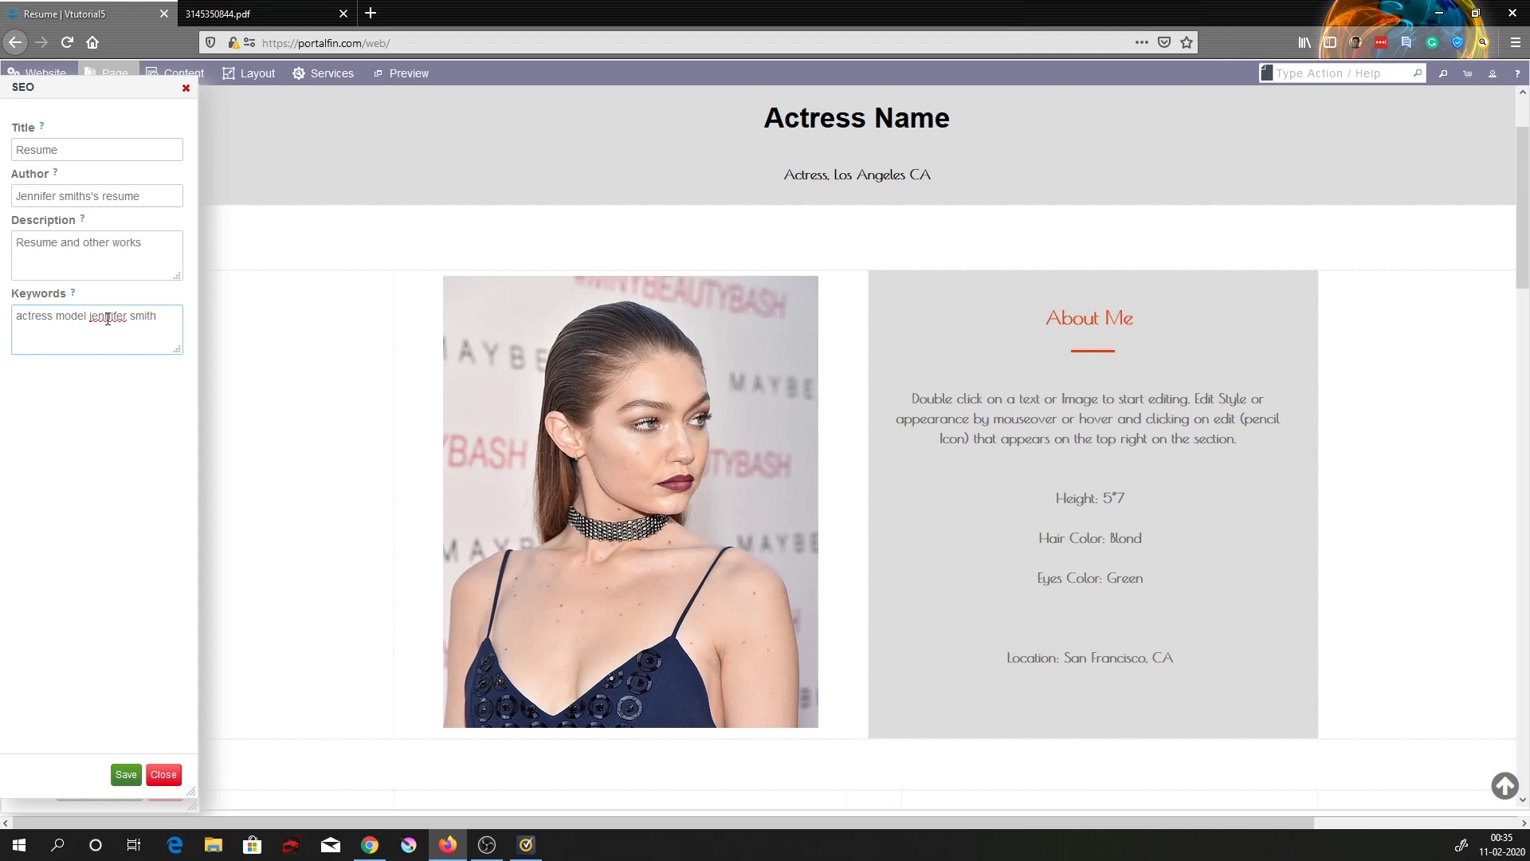
left_click(126, 774)
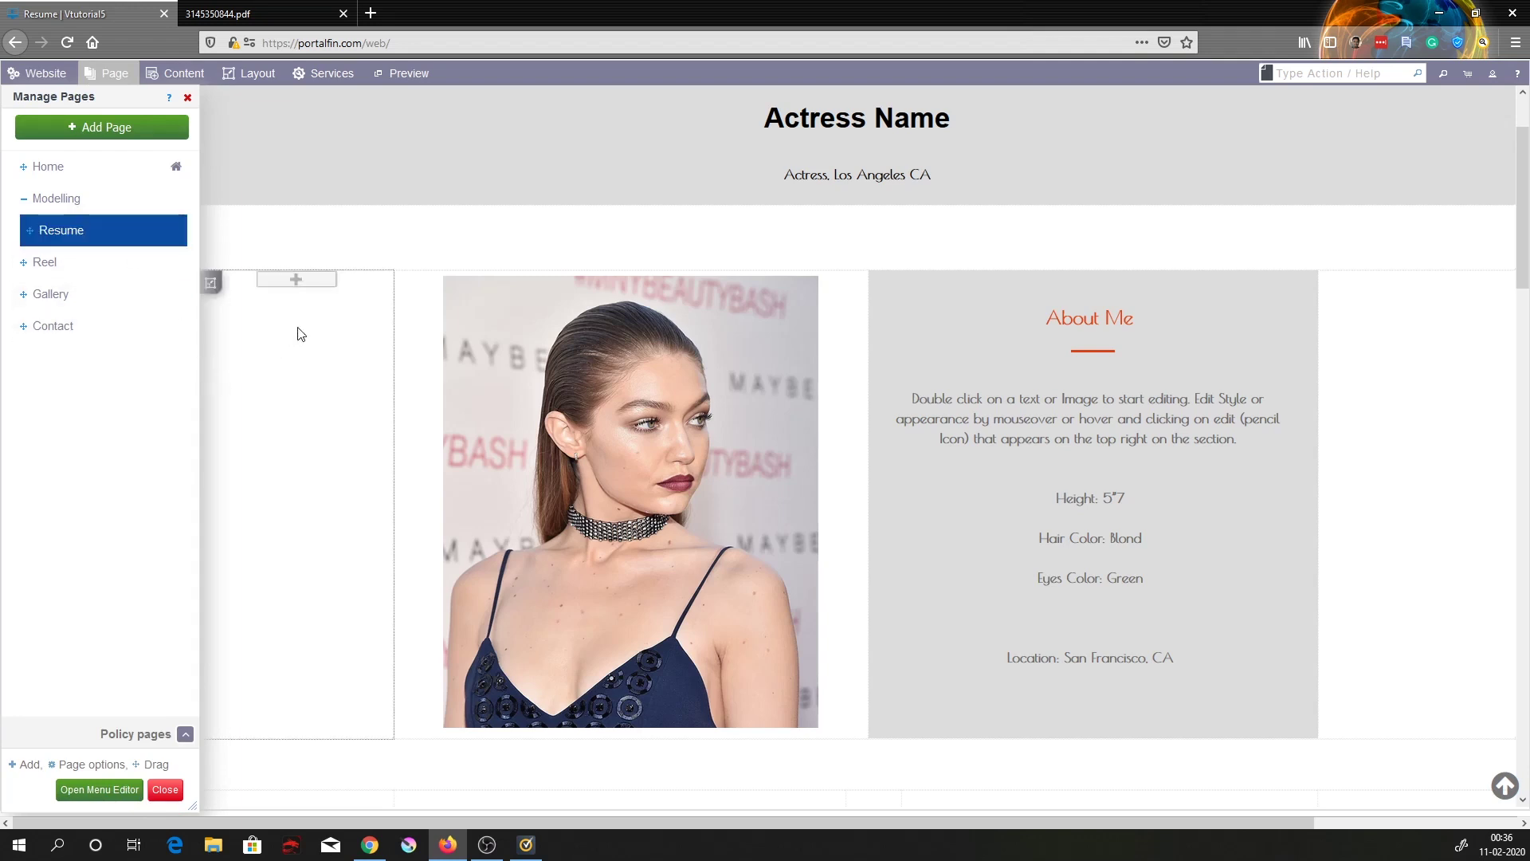
Export the Resume page and save the resulting JSON file to the computer
left_click(94, 231)
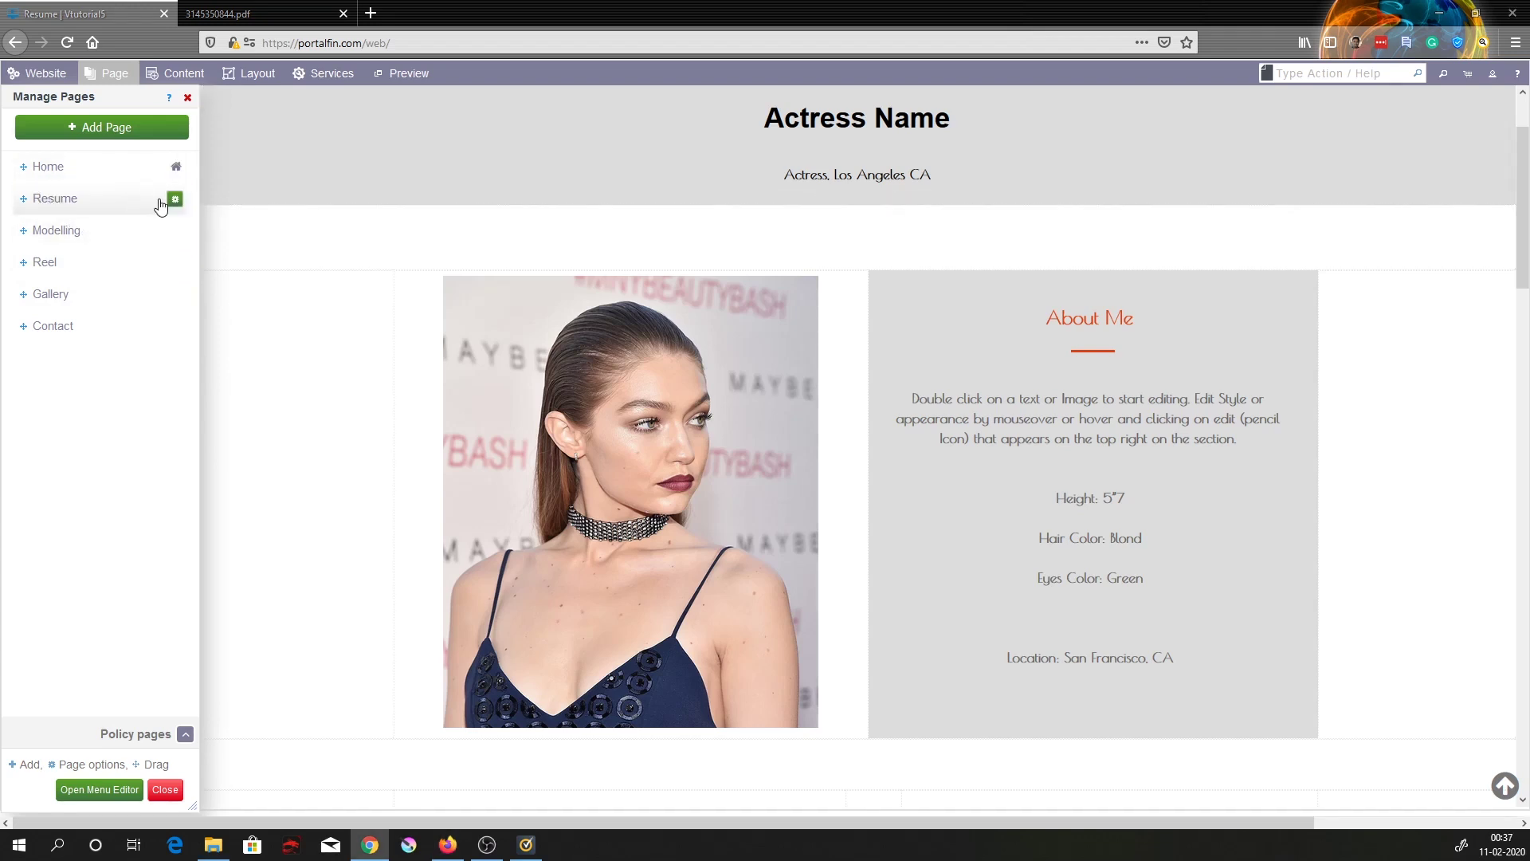
left_click(141, 196)
left_click(140, 201)
left_click(174, 199)
left_click(174, 199)
left_click(176, 201)
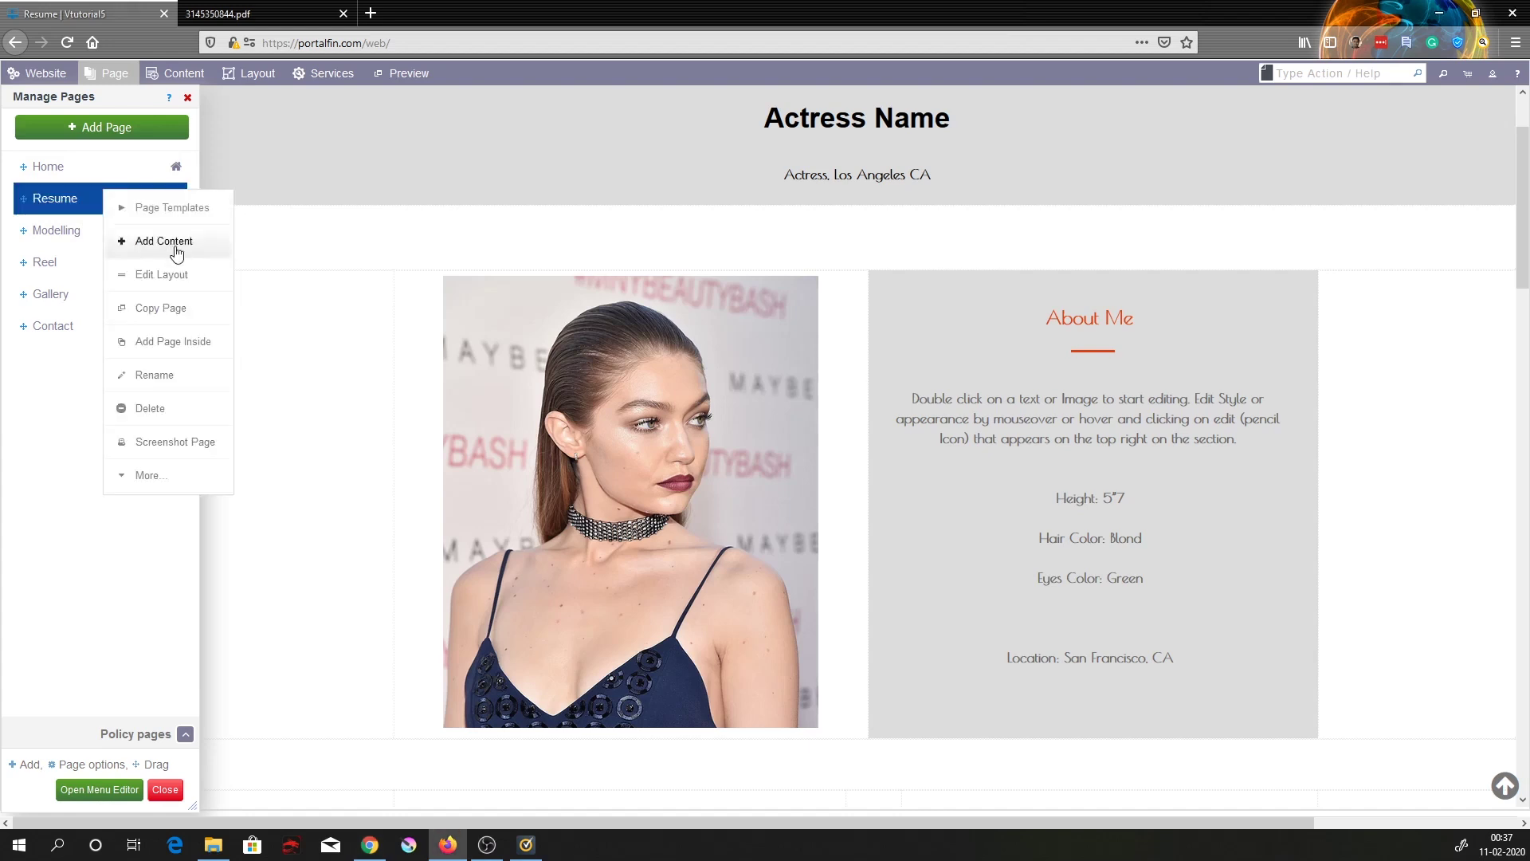
left_click(156, 477)
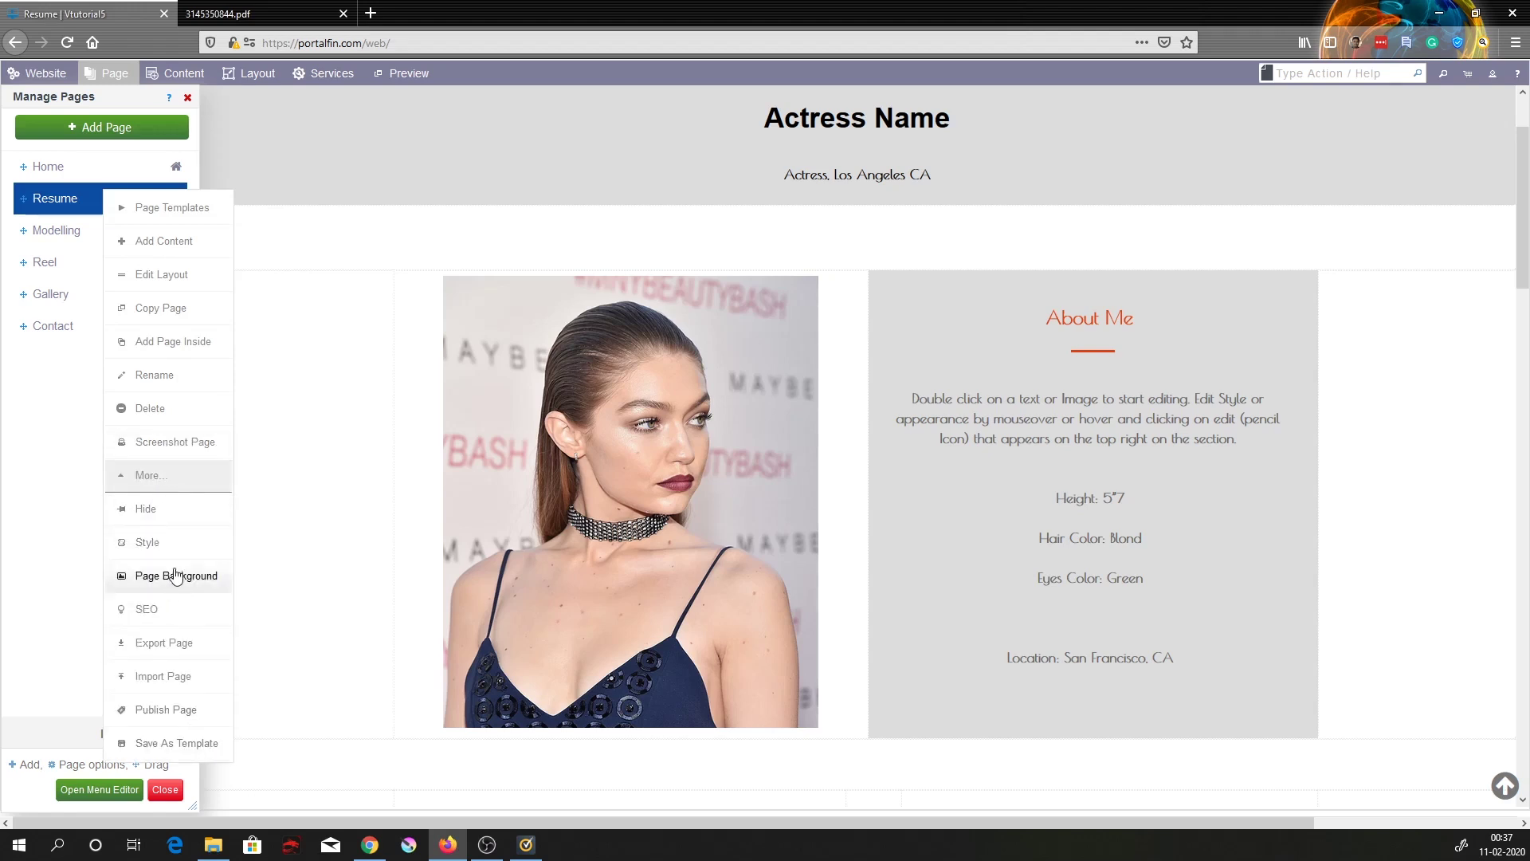
left_click(169, 645)
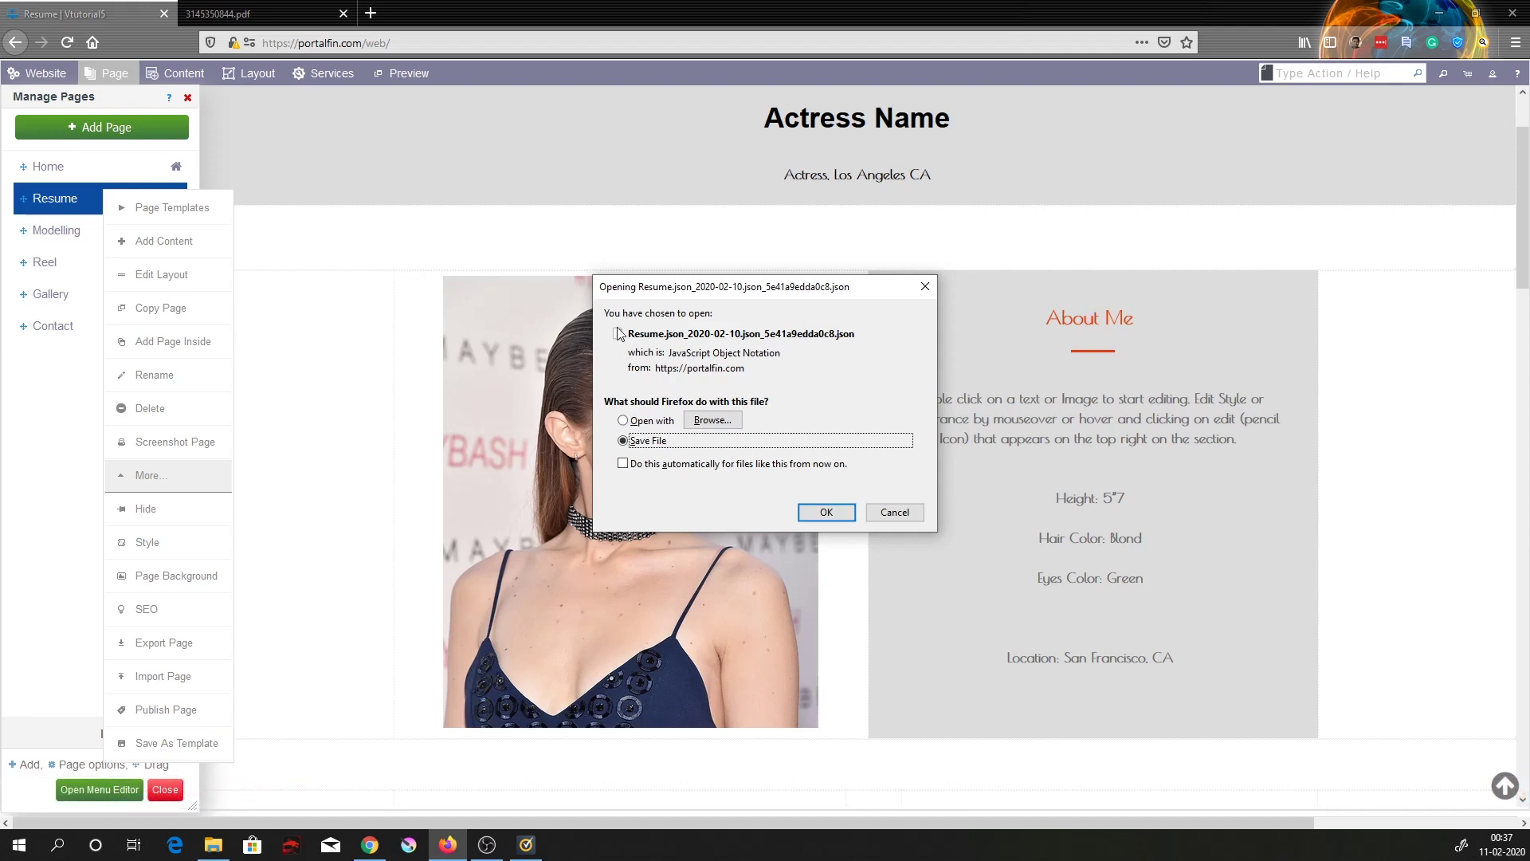
left_click(826, 512)
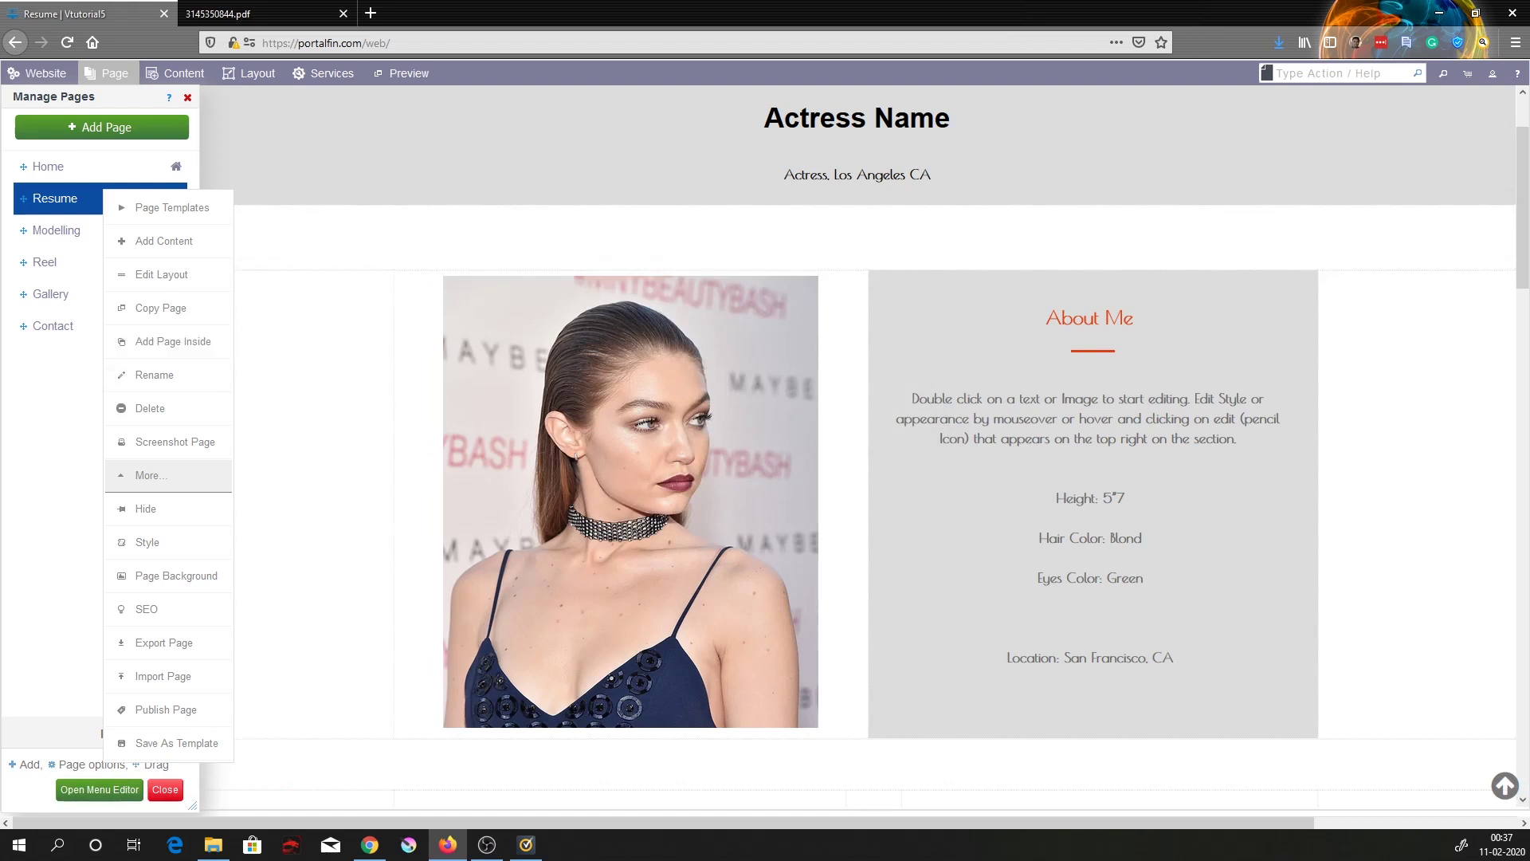
left_click(52, 403)
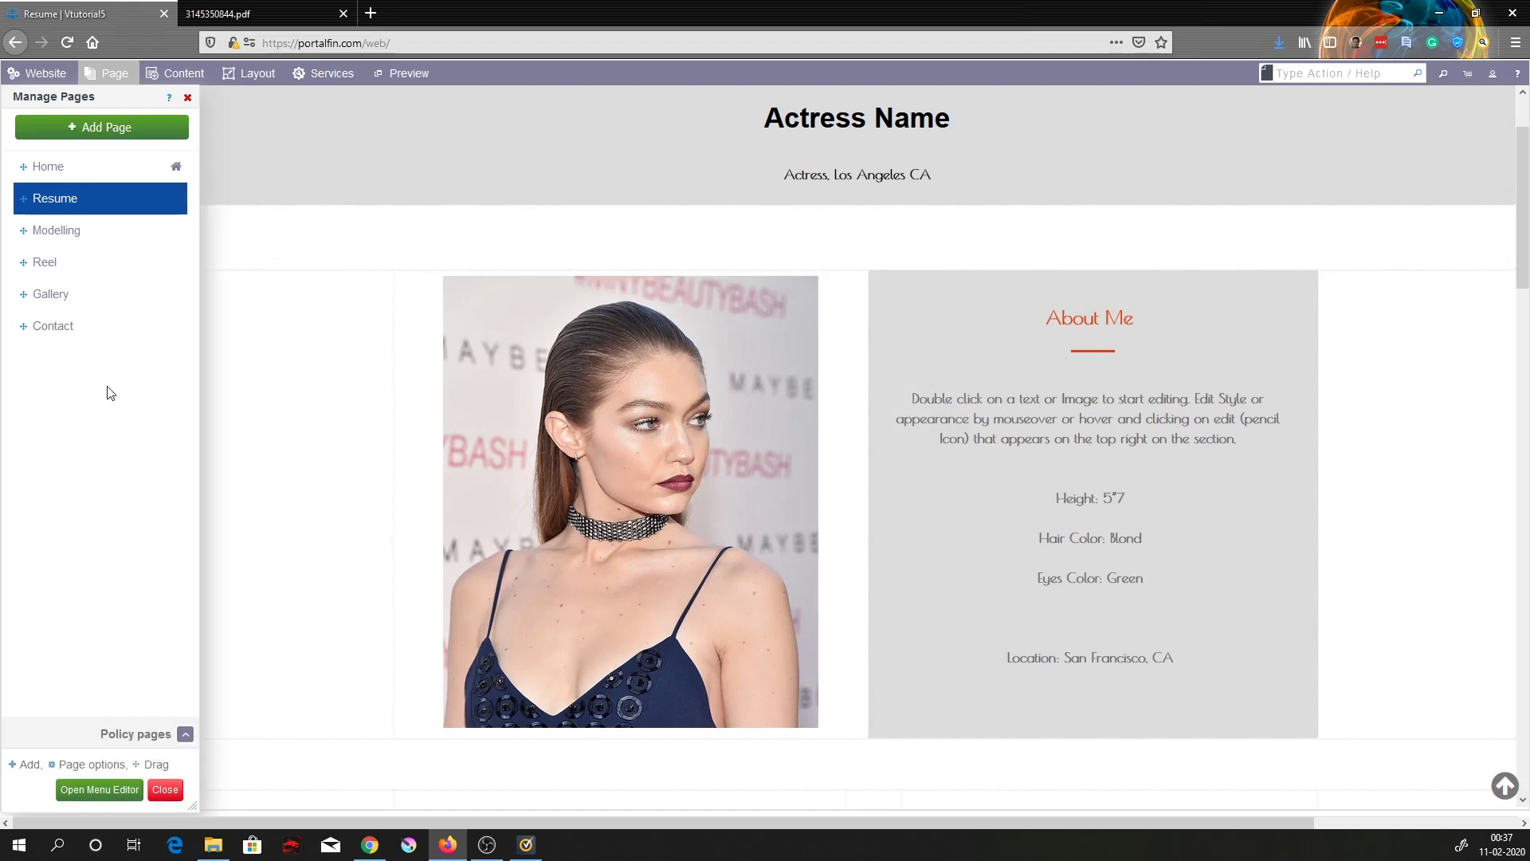
Add a new page with the name and title Music, keeping no parent page, and save it
left_click(111, 135)
left_click(75, 311)
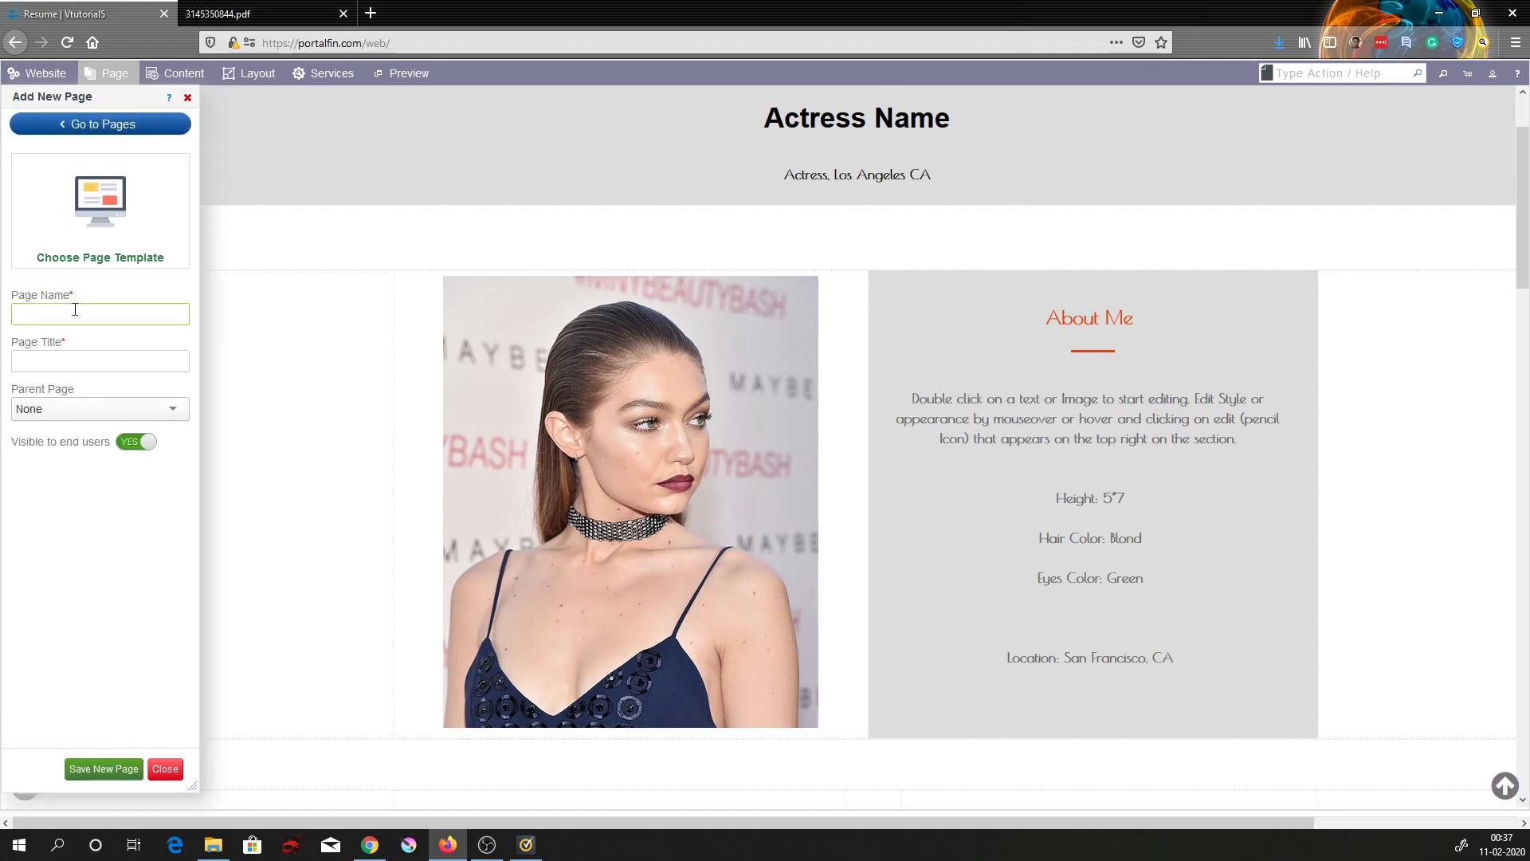
type("Music")
left_click(94, 360)
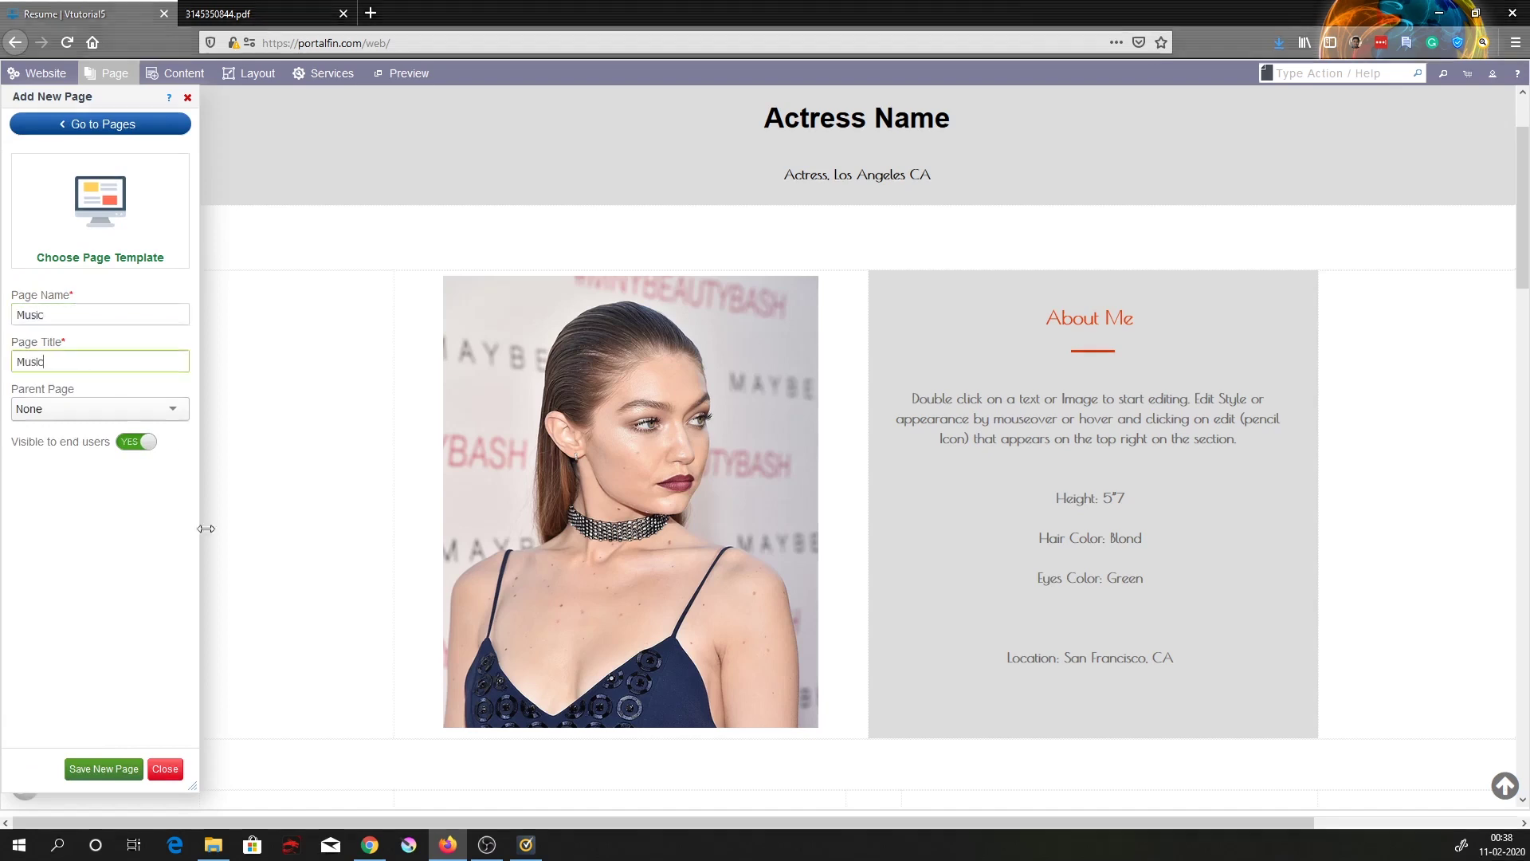
left_click(119, 768)
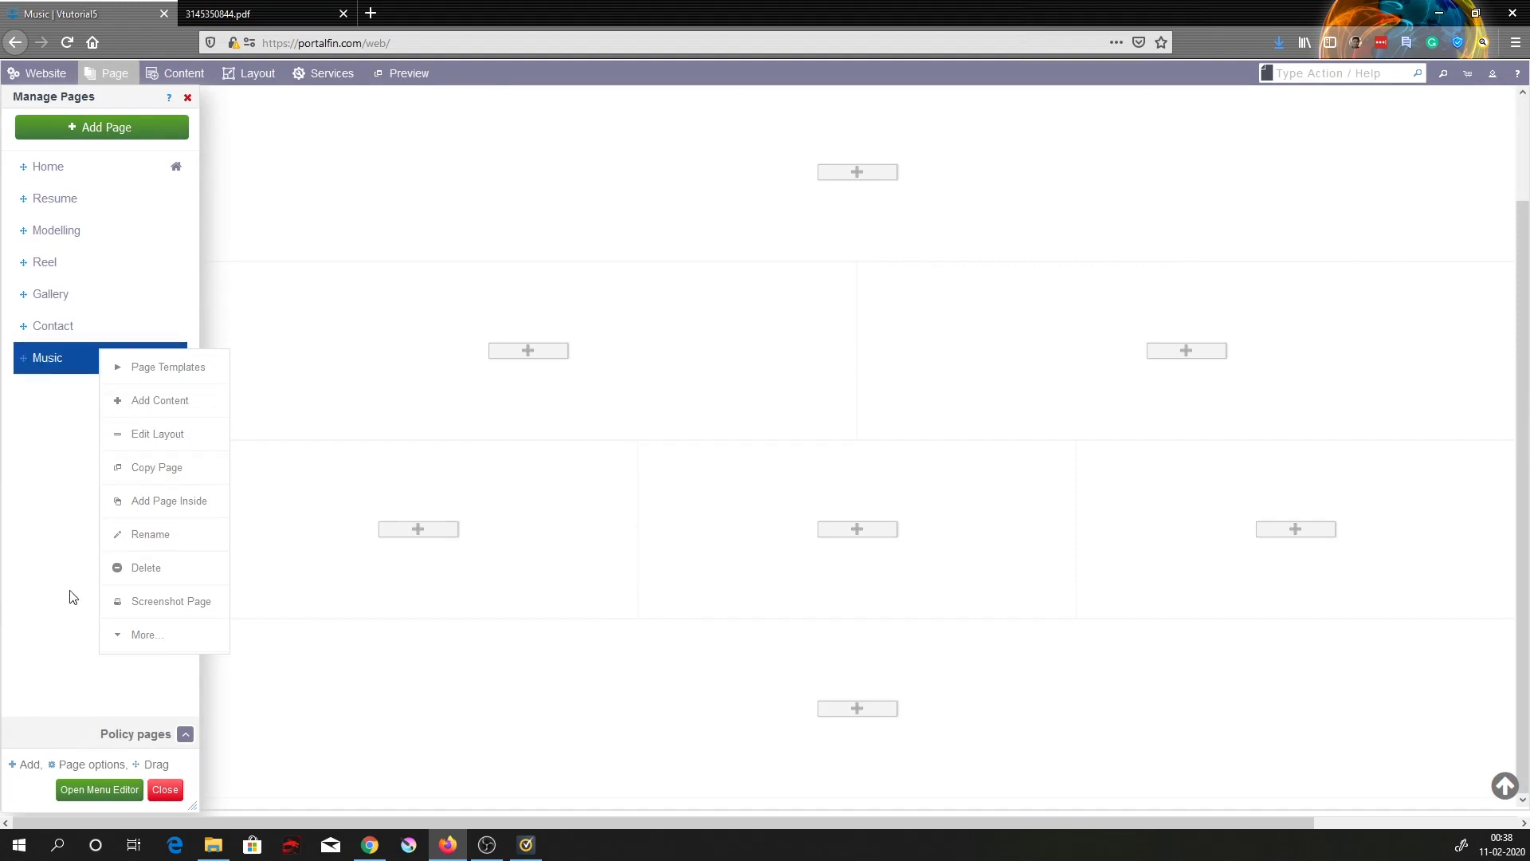
Import the exported file Resume.json_2020-02-10.json_5e41a9edda0c8.json from Downloads into the Music page
left_click(154, 647)
scroll(160, 653, "down", 2)
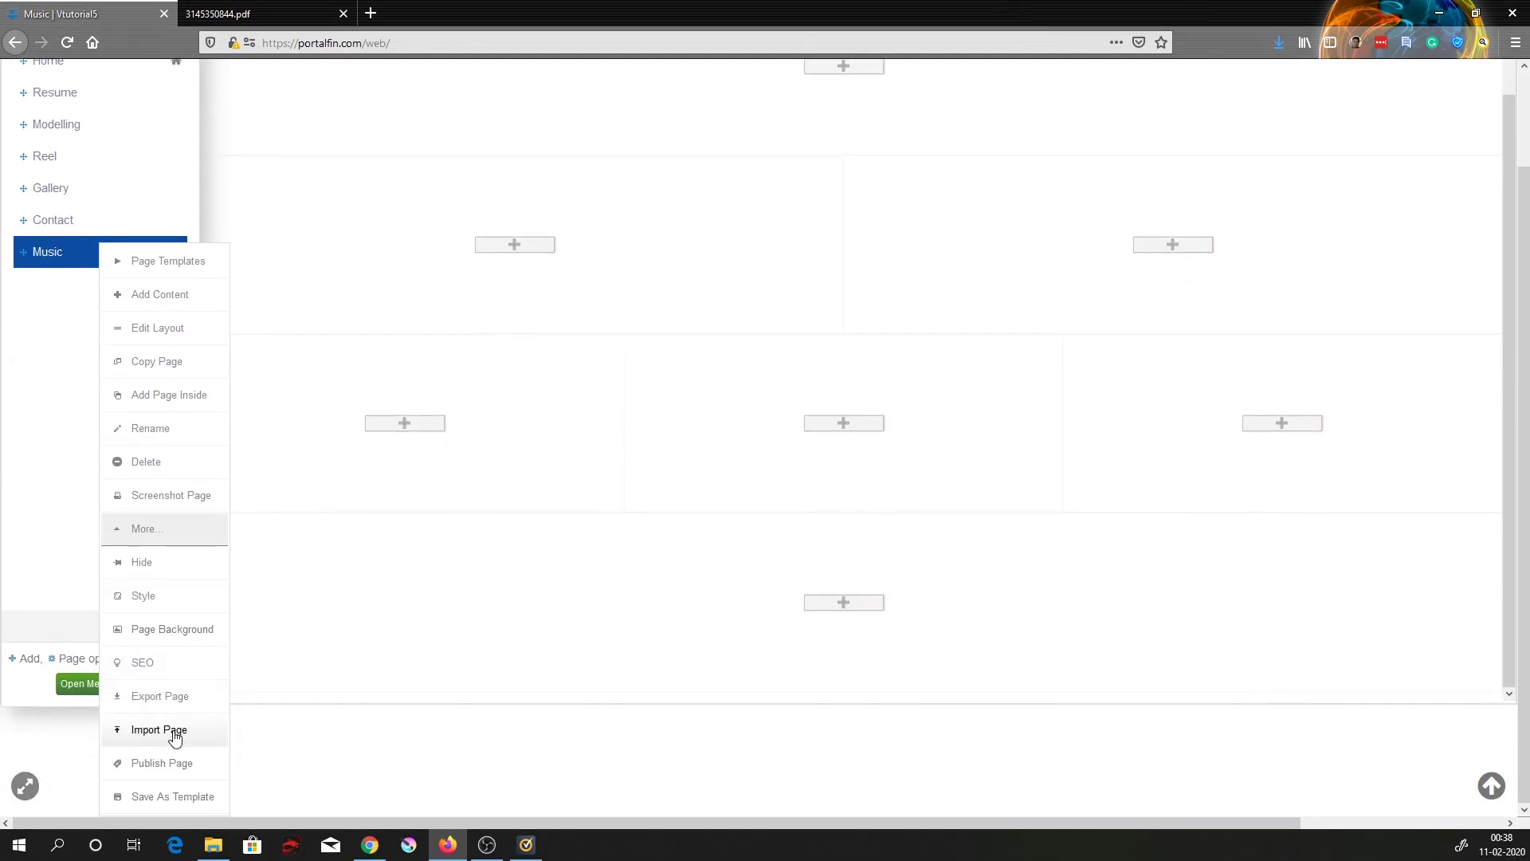
left_click(175, 737)
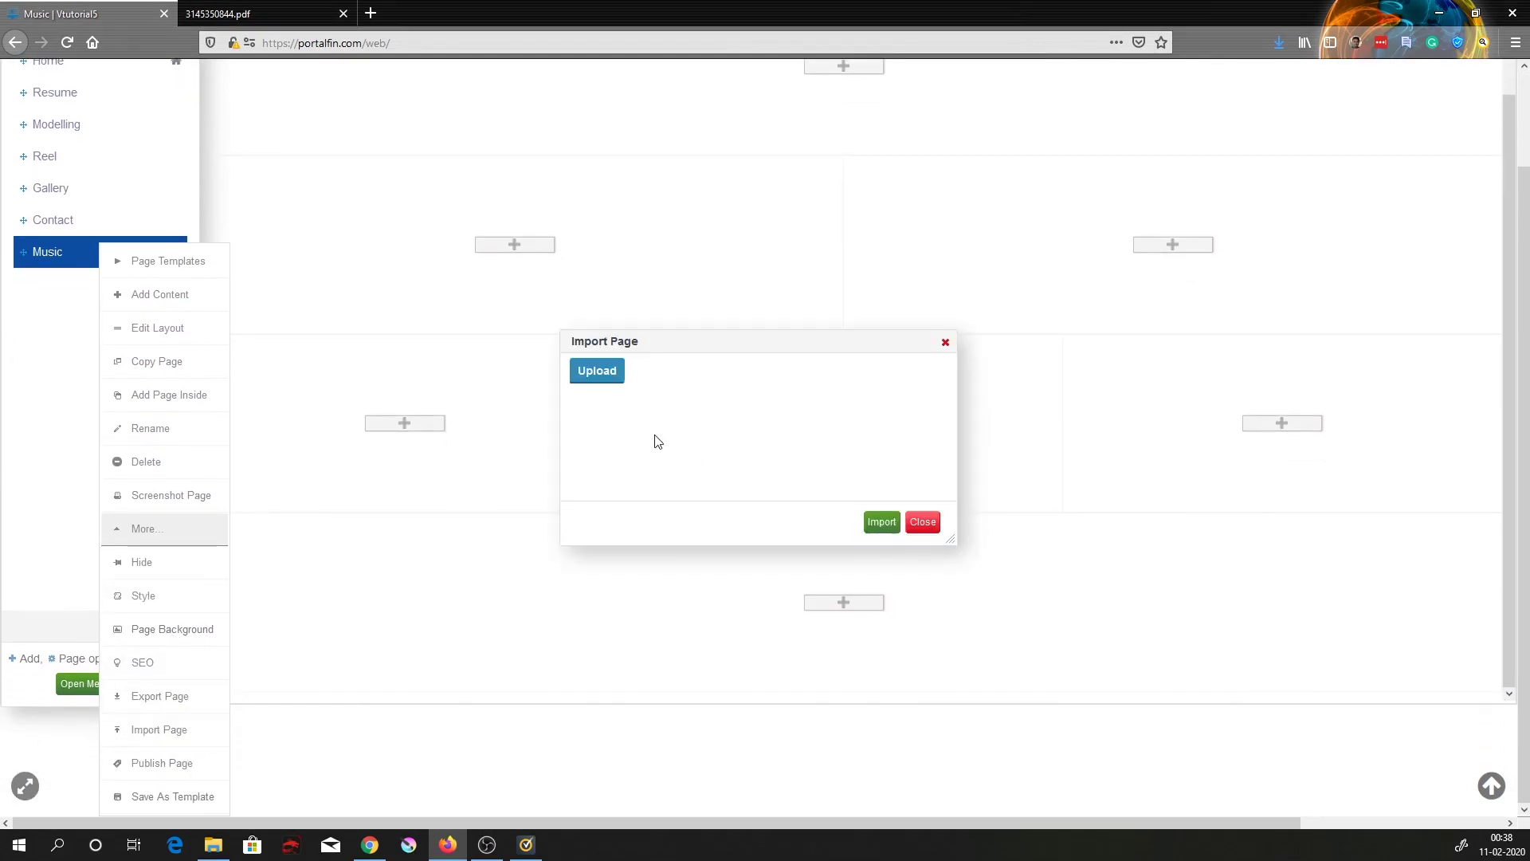
left_click(594, 371)
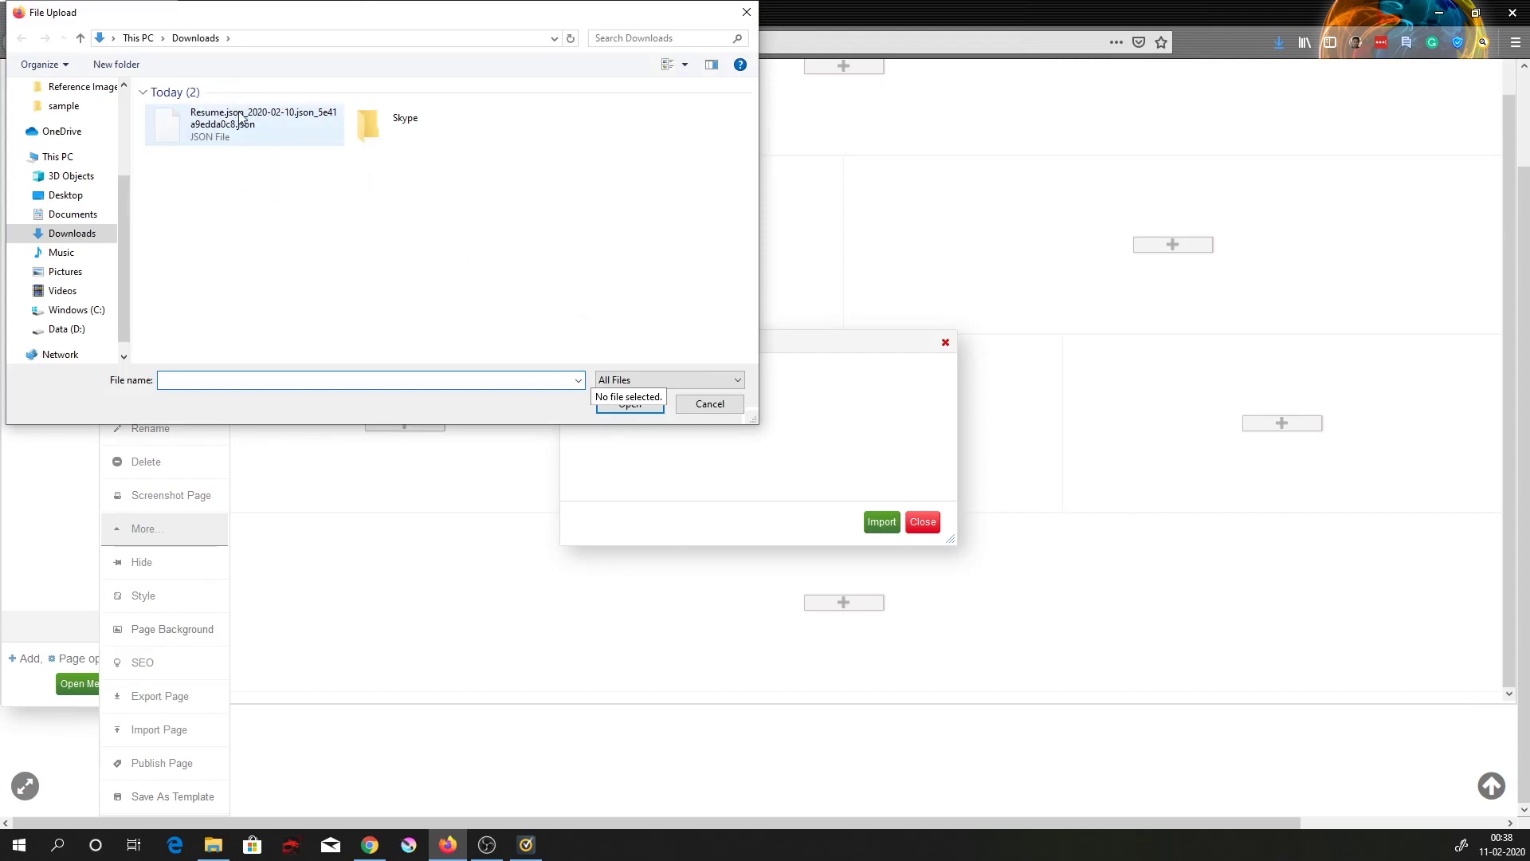
left_click(243, 135)
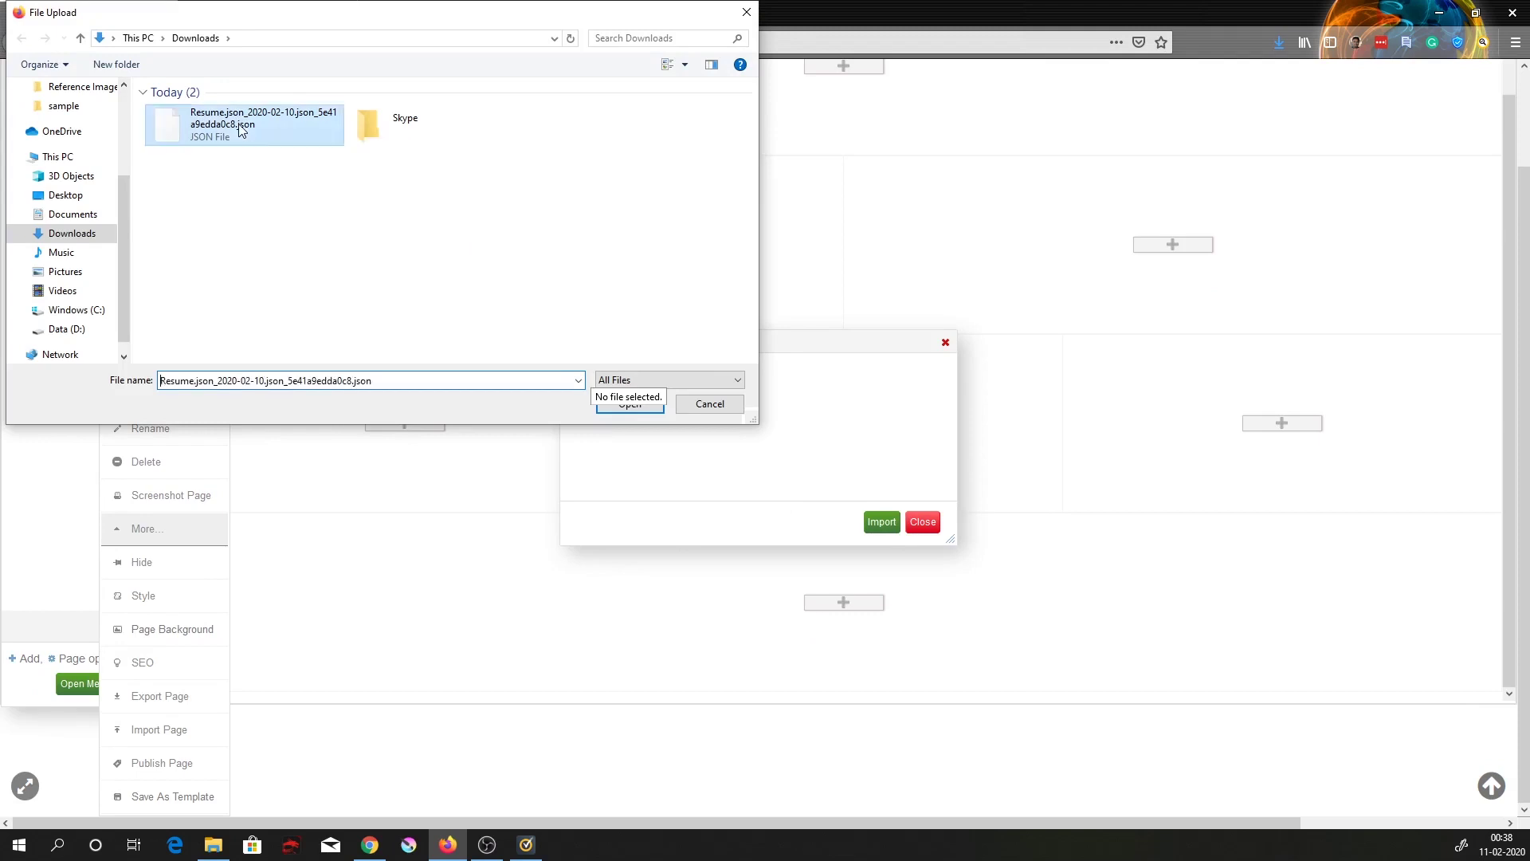
left_click(619, 409)
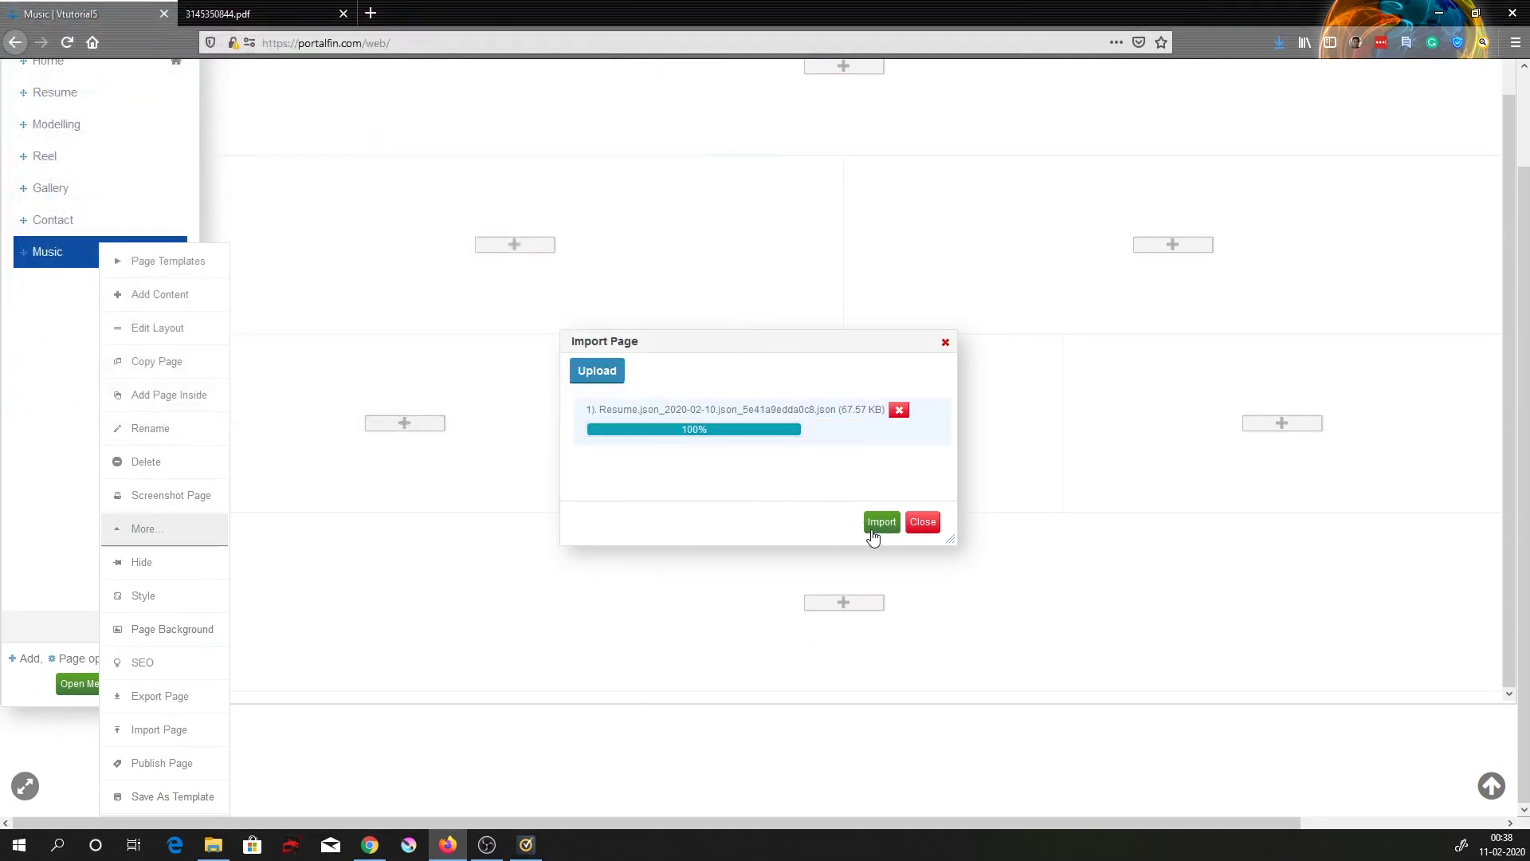
left_click(874, 529)
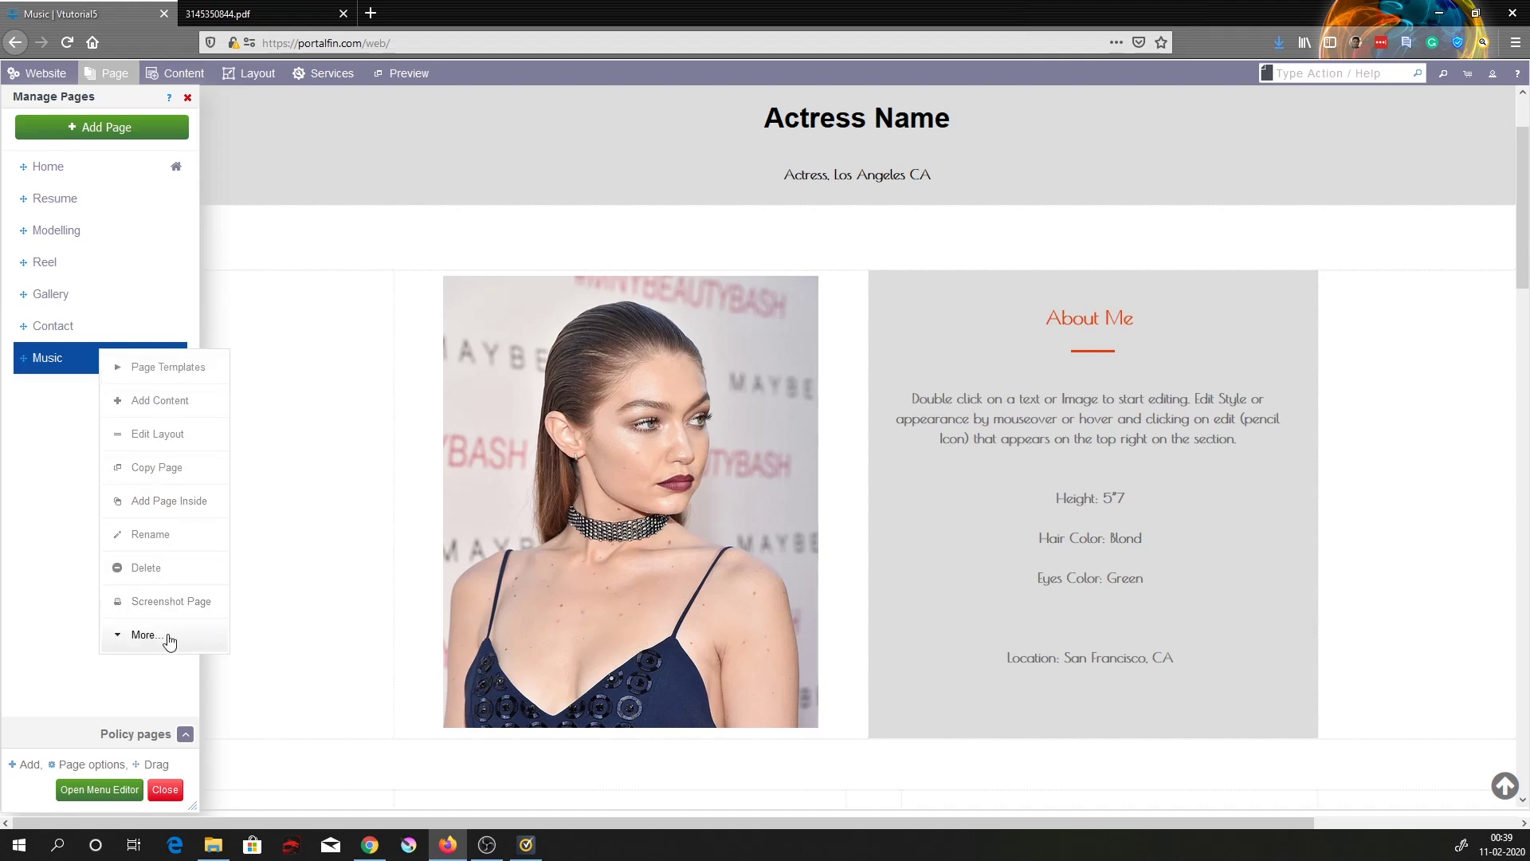
Open the Music page's publishing options and view the published page in its own window
left_click(144, 636)
scroll(155, 670, "down", 2)
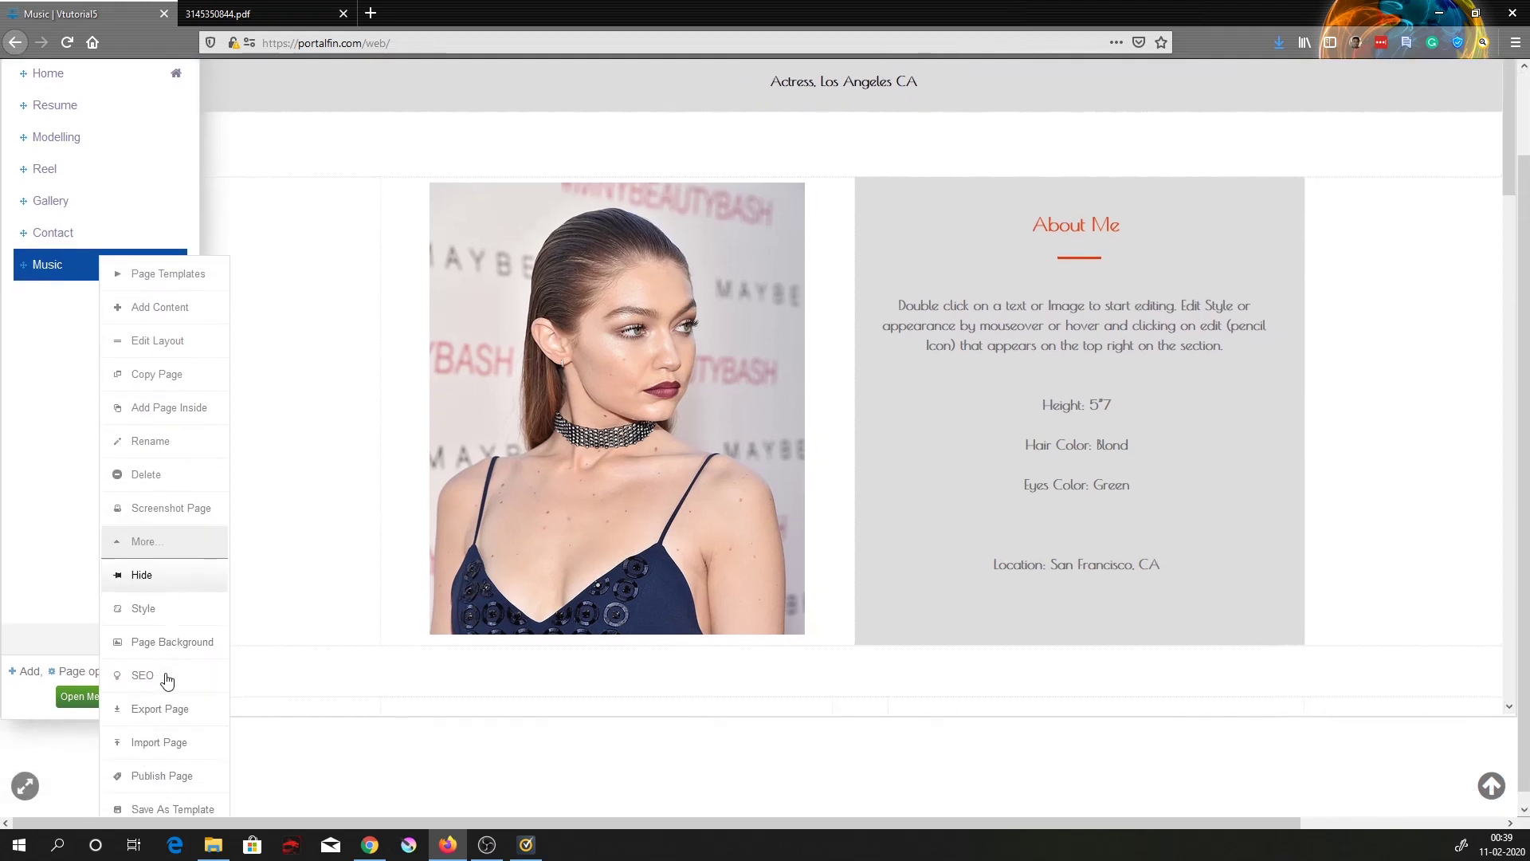
left_click(171, 763)
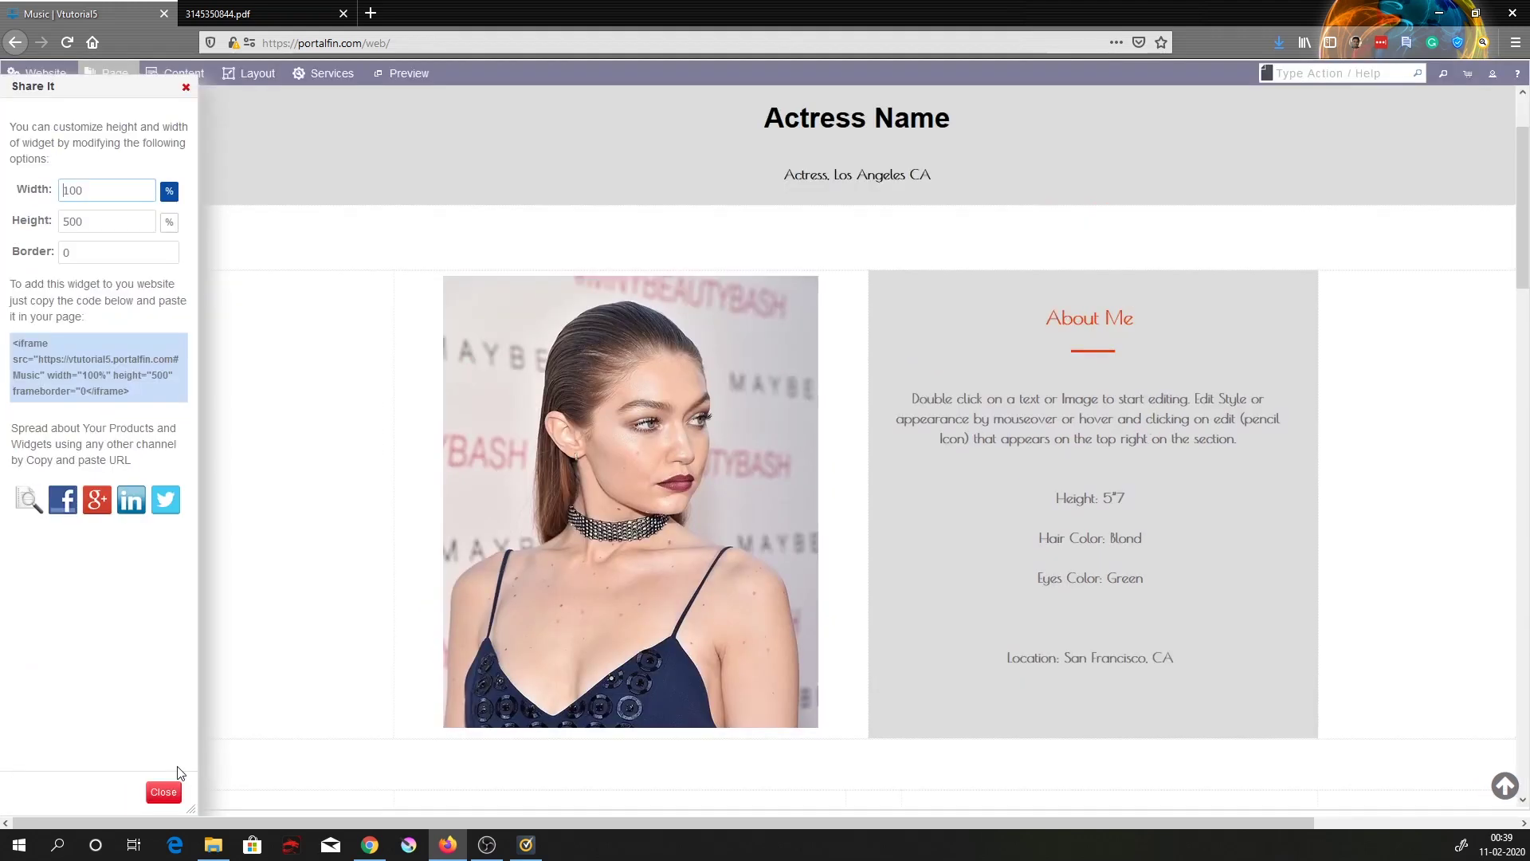
left_click(26, 503)
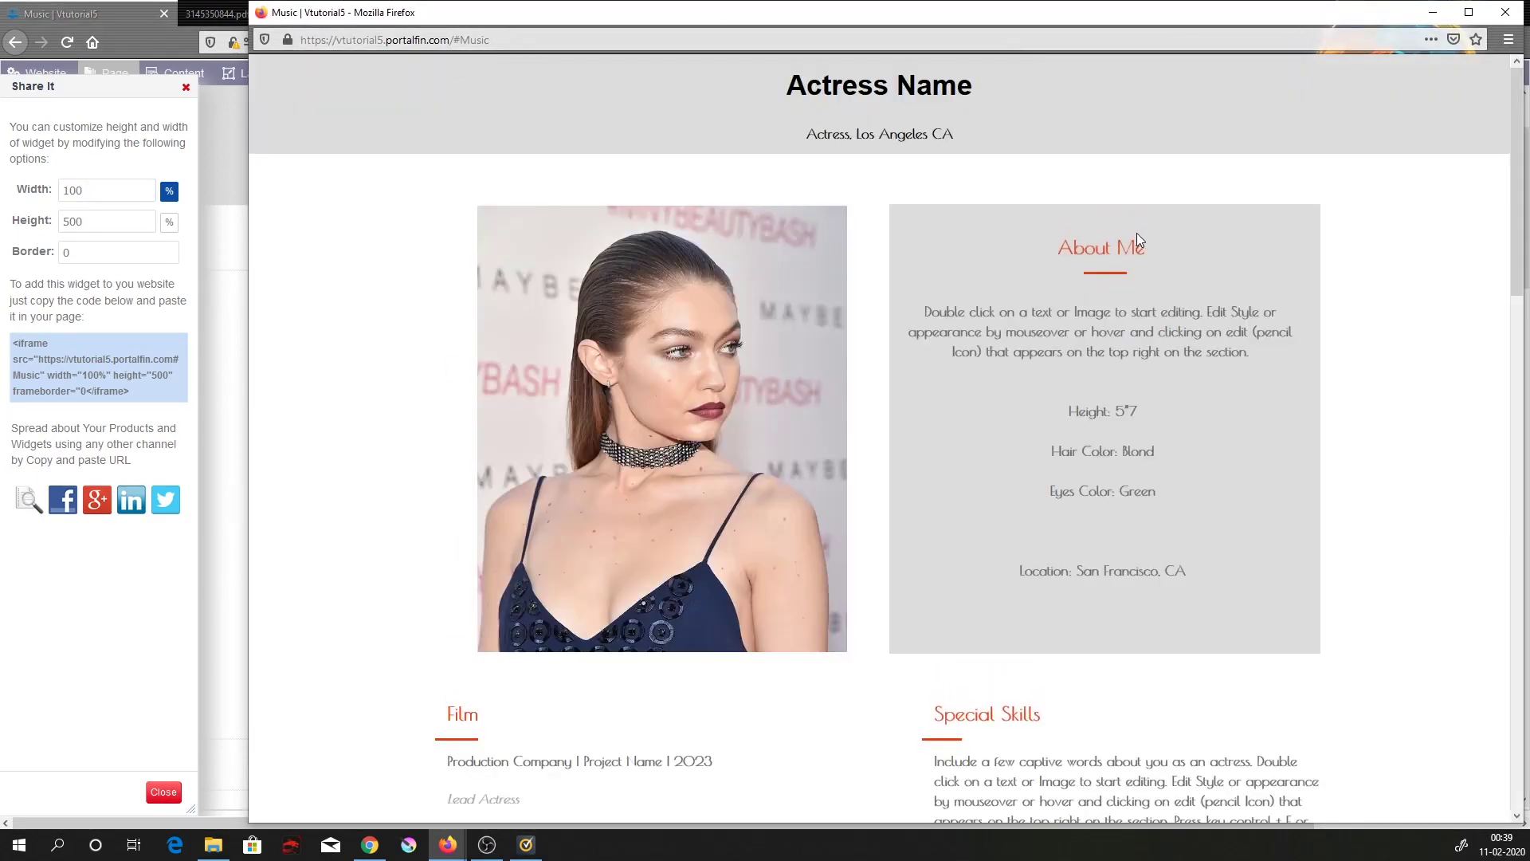
left_click(1505, 11)
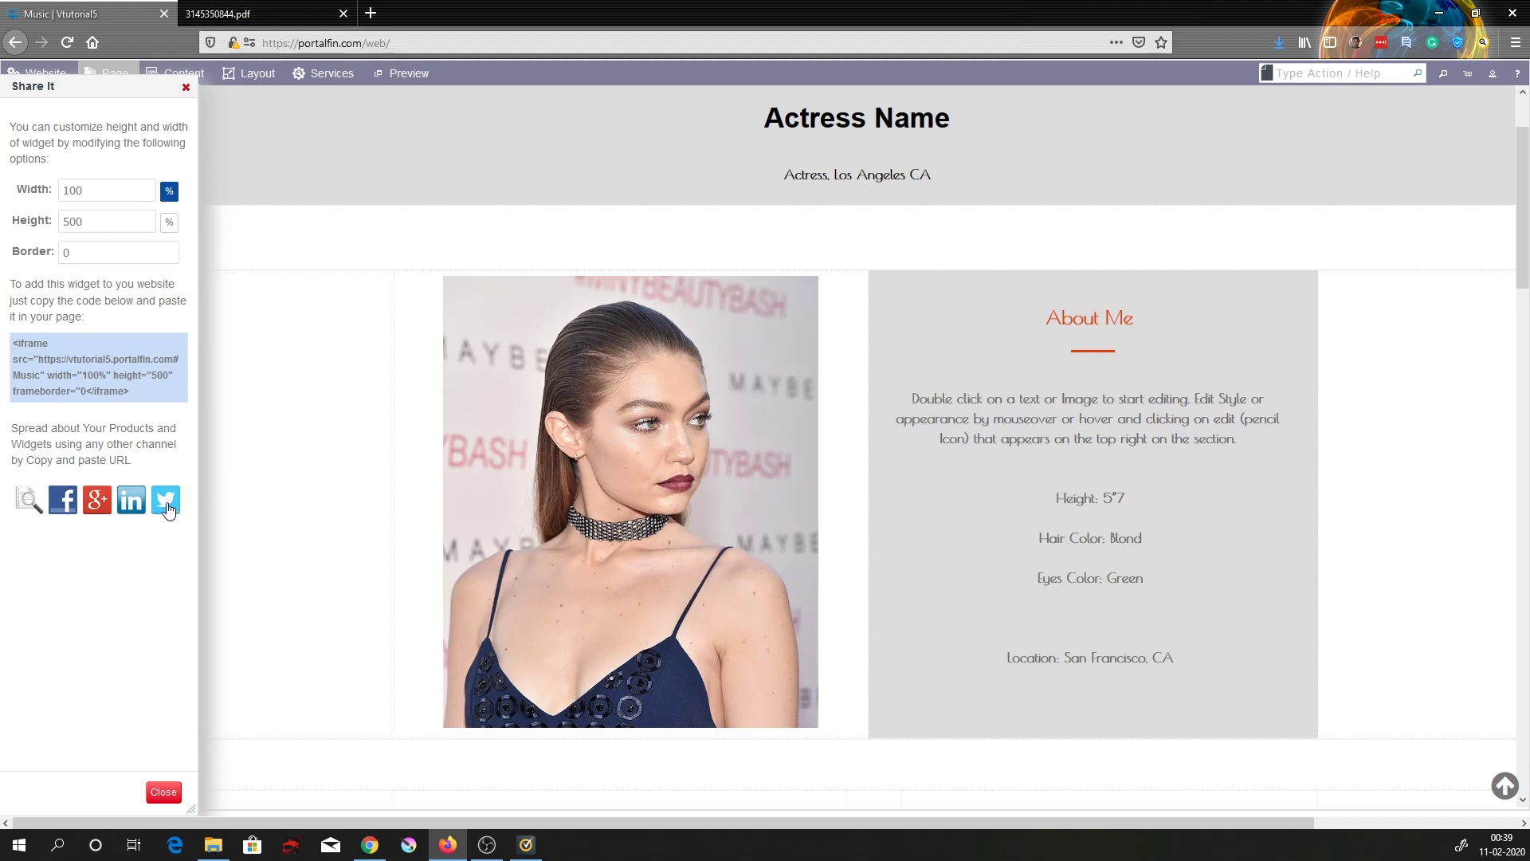
Check the Music page's Facebook sharing window and close the sharing options
left_click(63, 502)
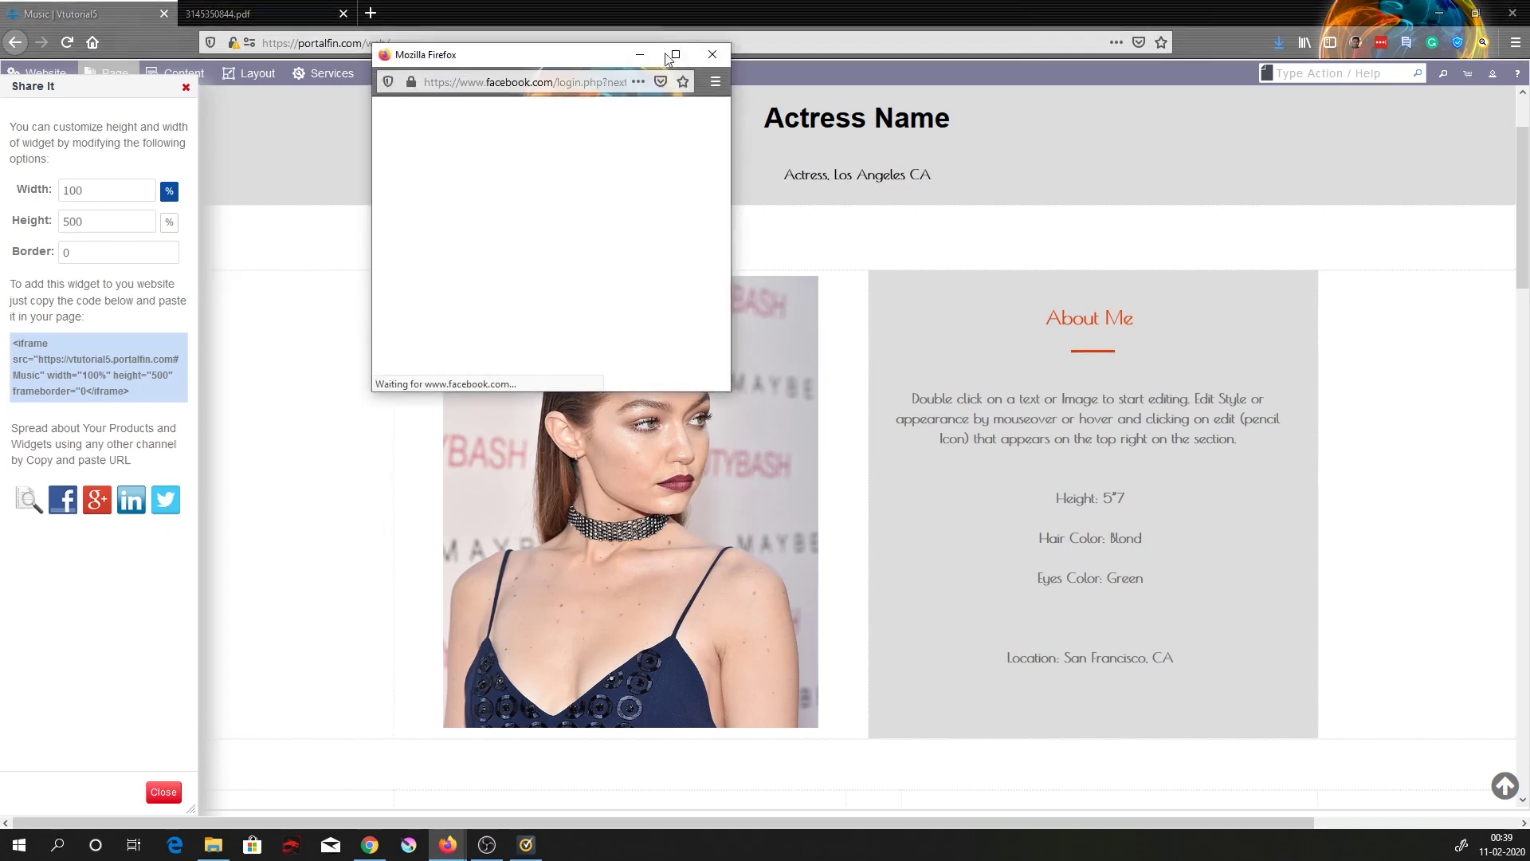
left_click(712, 54)
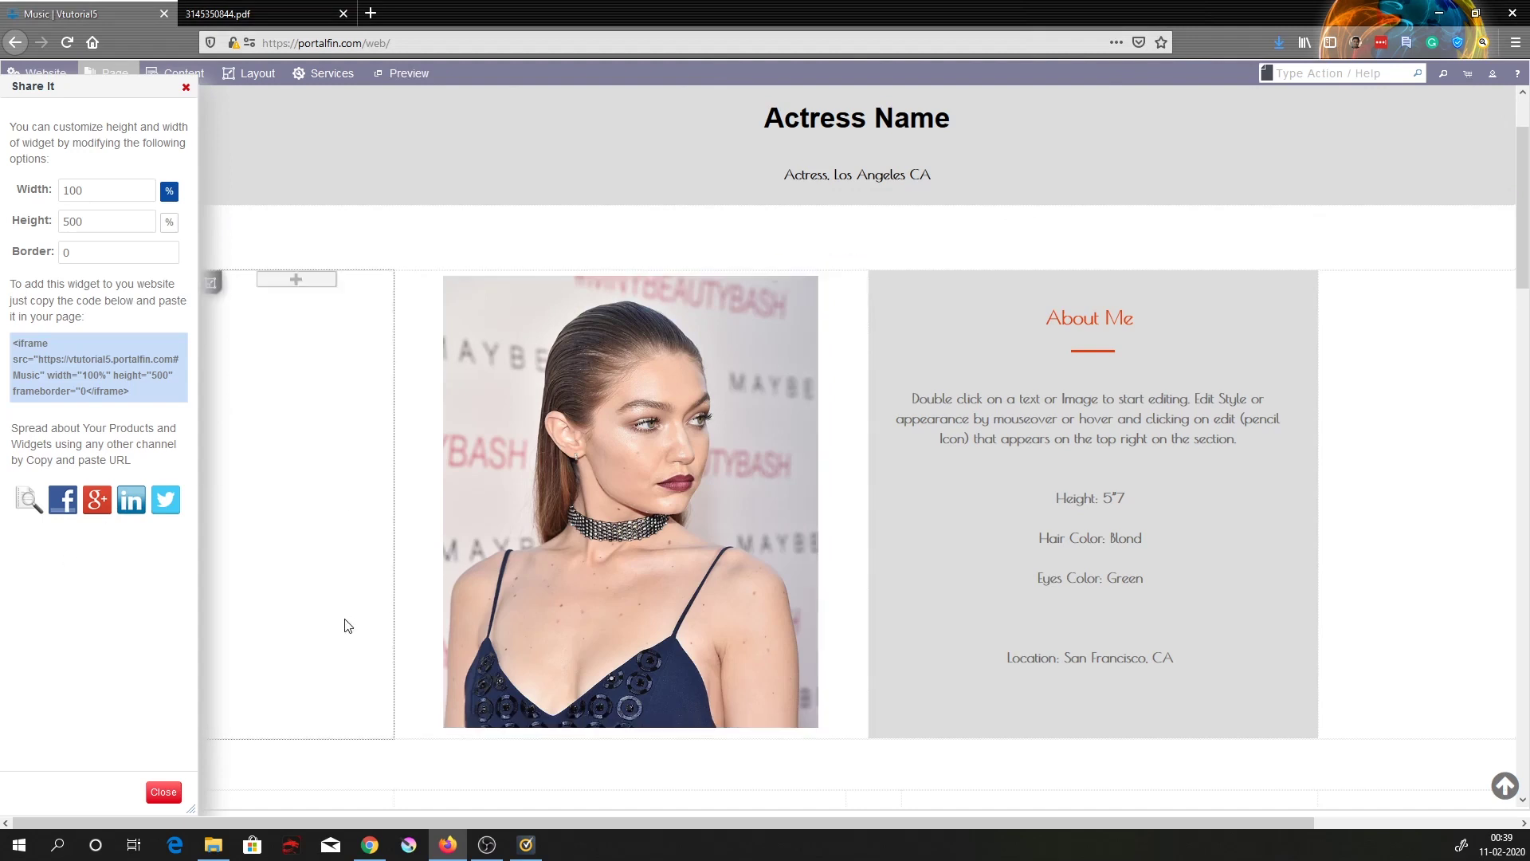
mouse_move(610, 263)
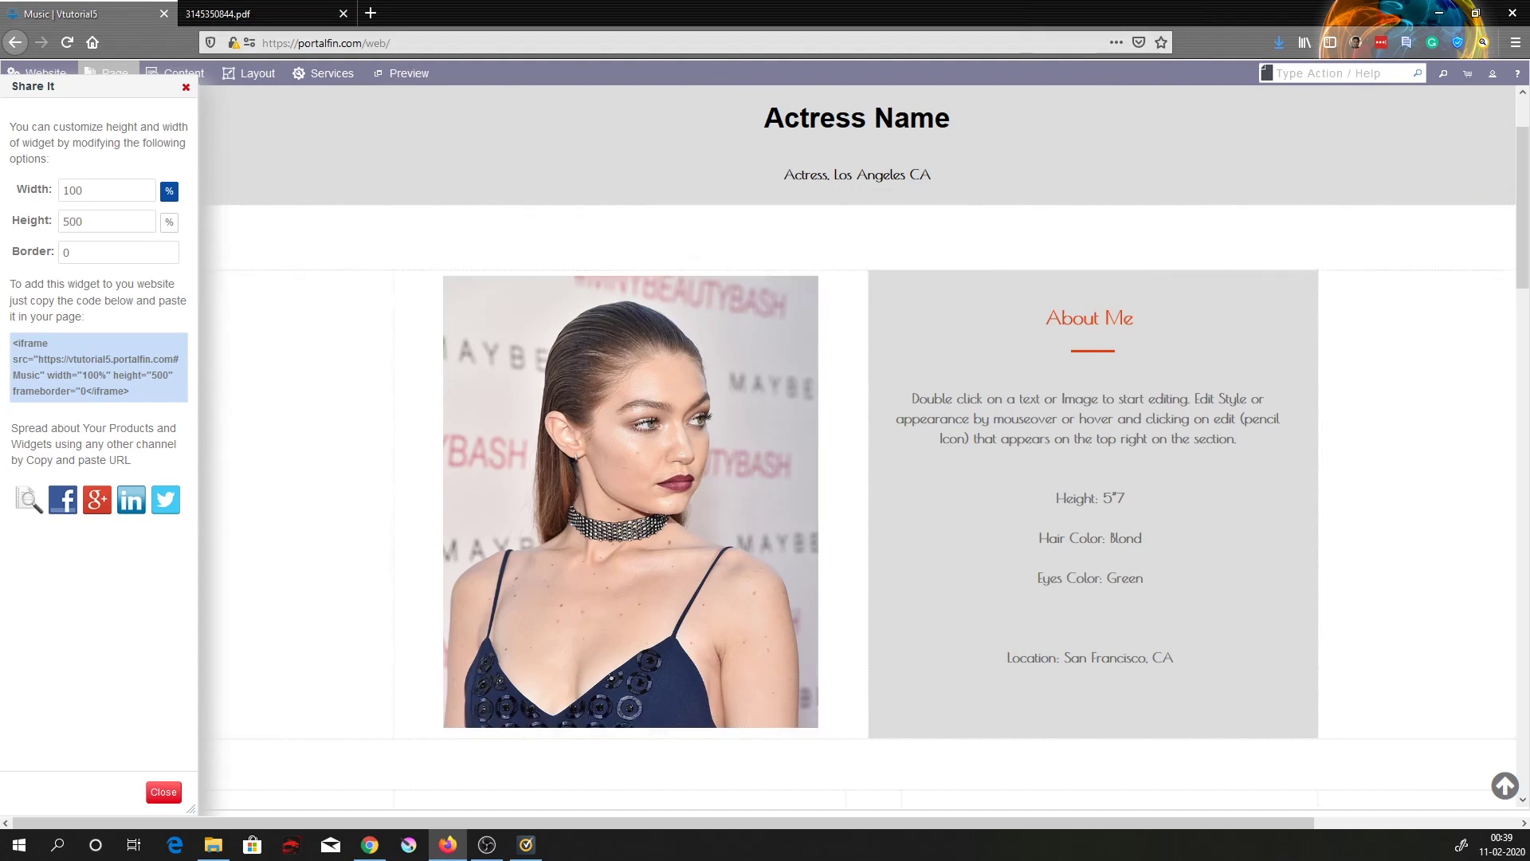
left_click(163, 793)
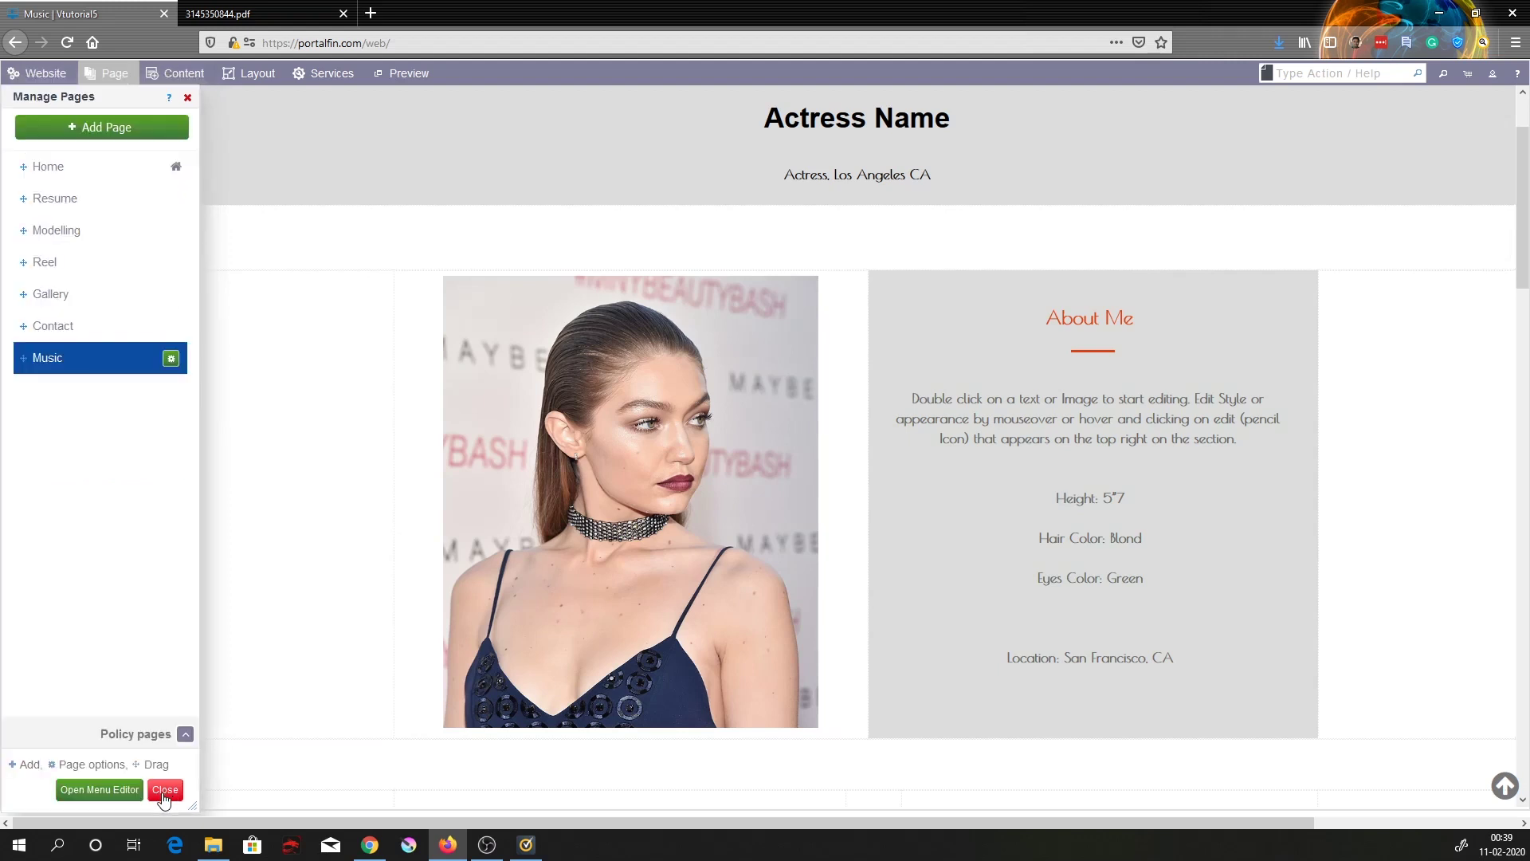
Save the Music page as a personal page template named Music
left_click_drag(137, 349, 100, 381)
mouse_move(168, 367)
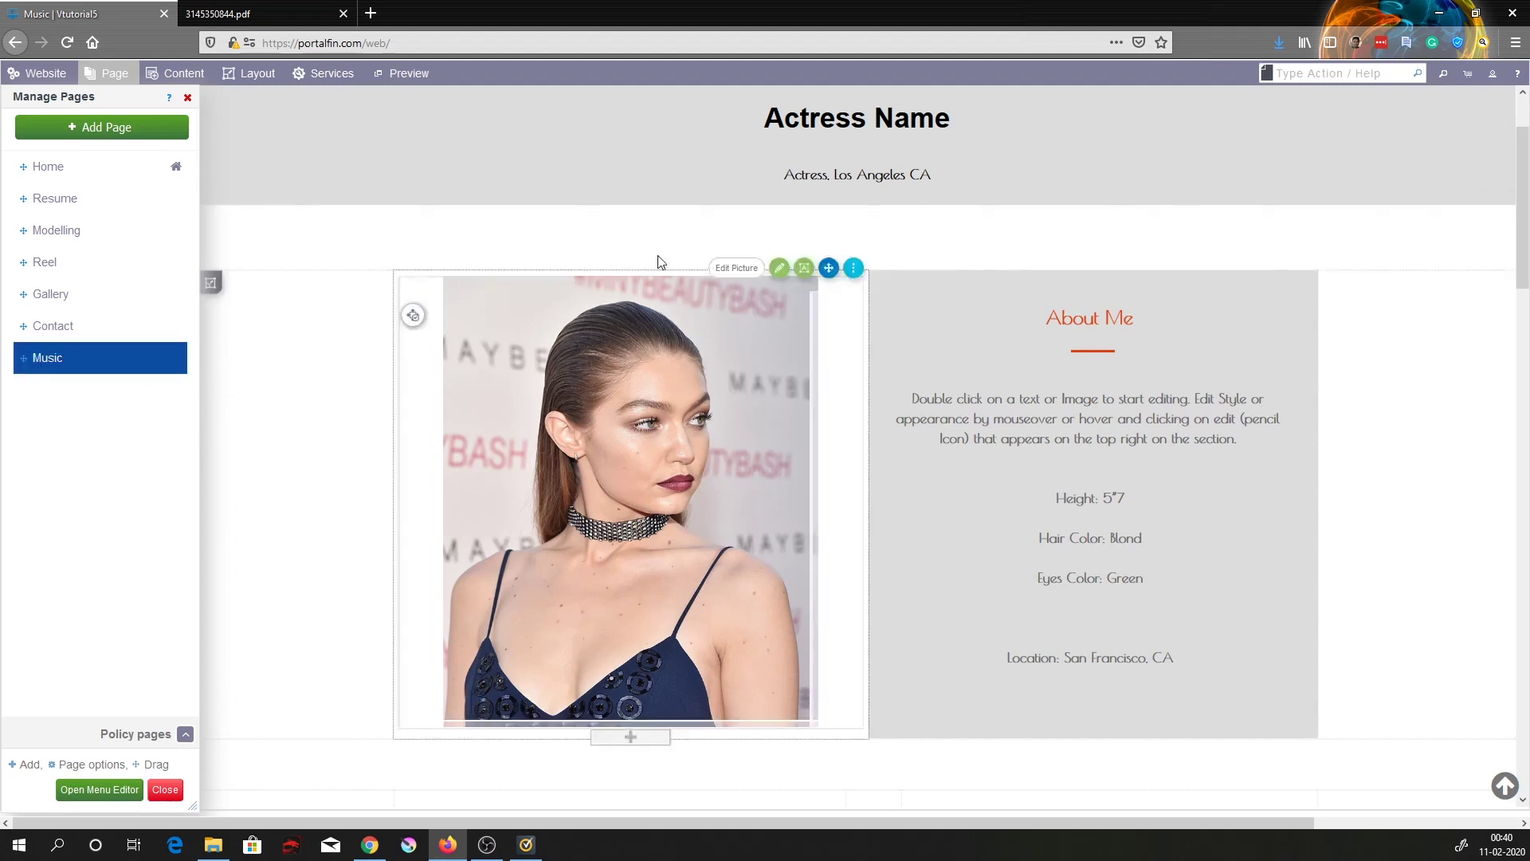
left_click(171, 360)
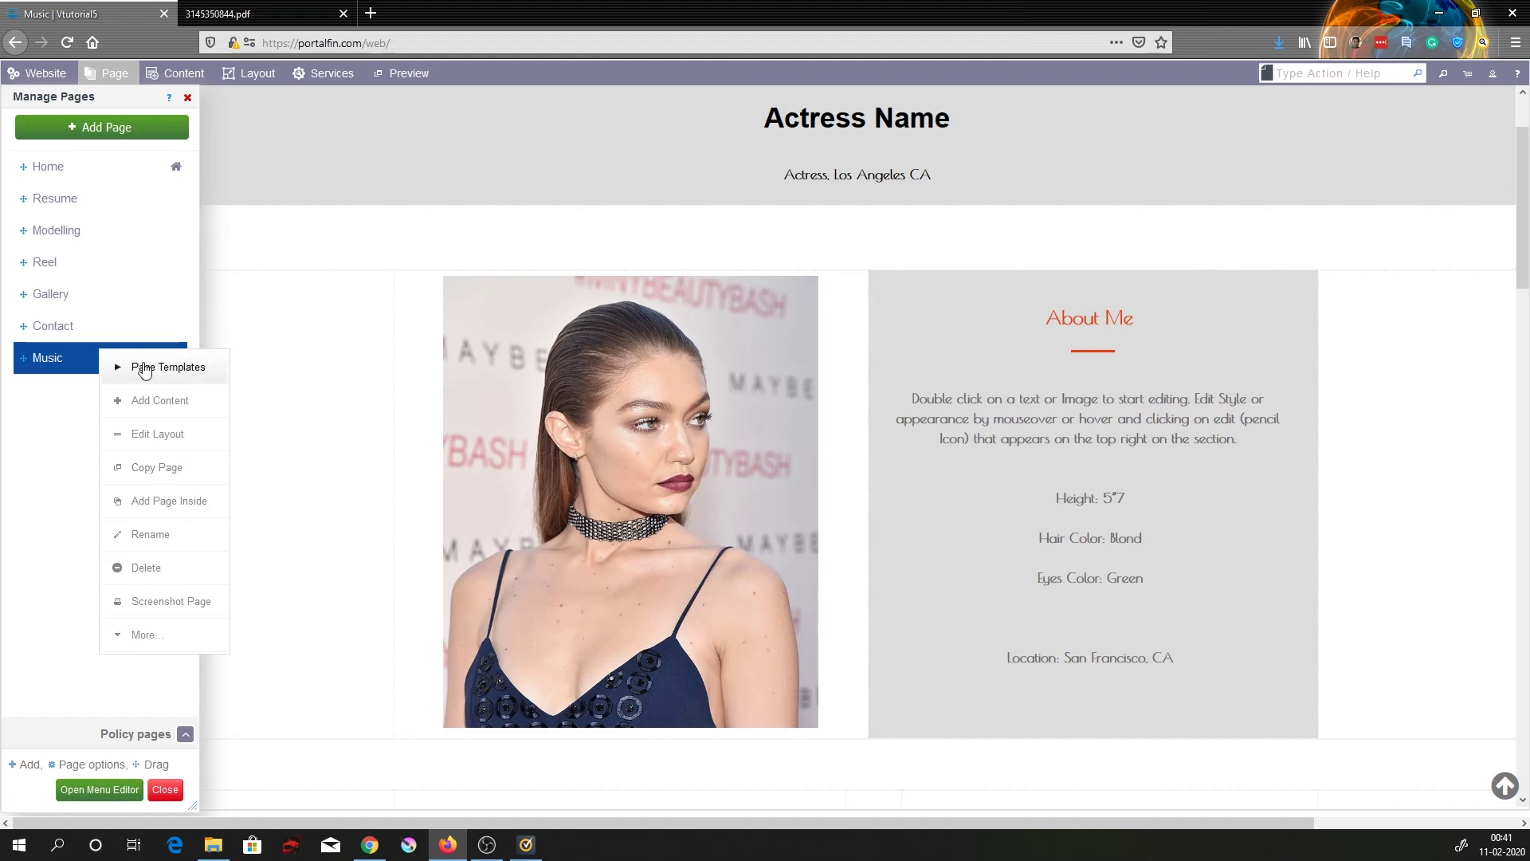
left_click(154, 635)
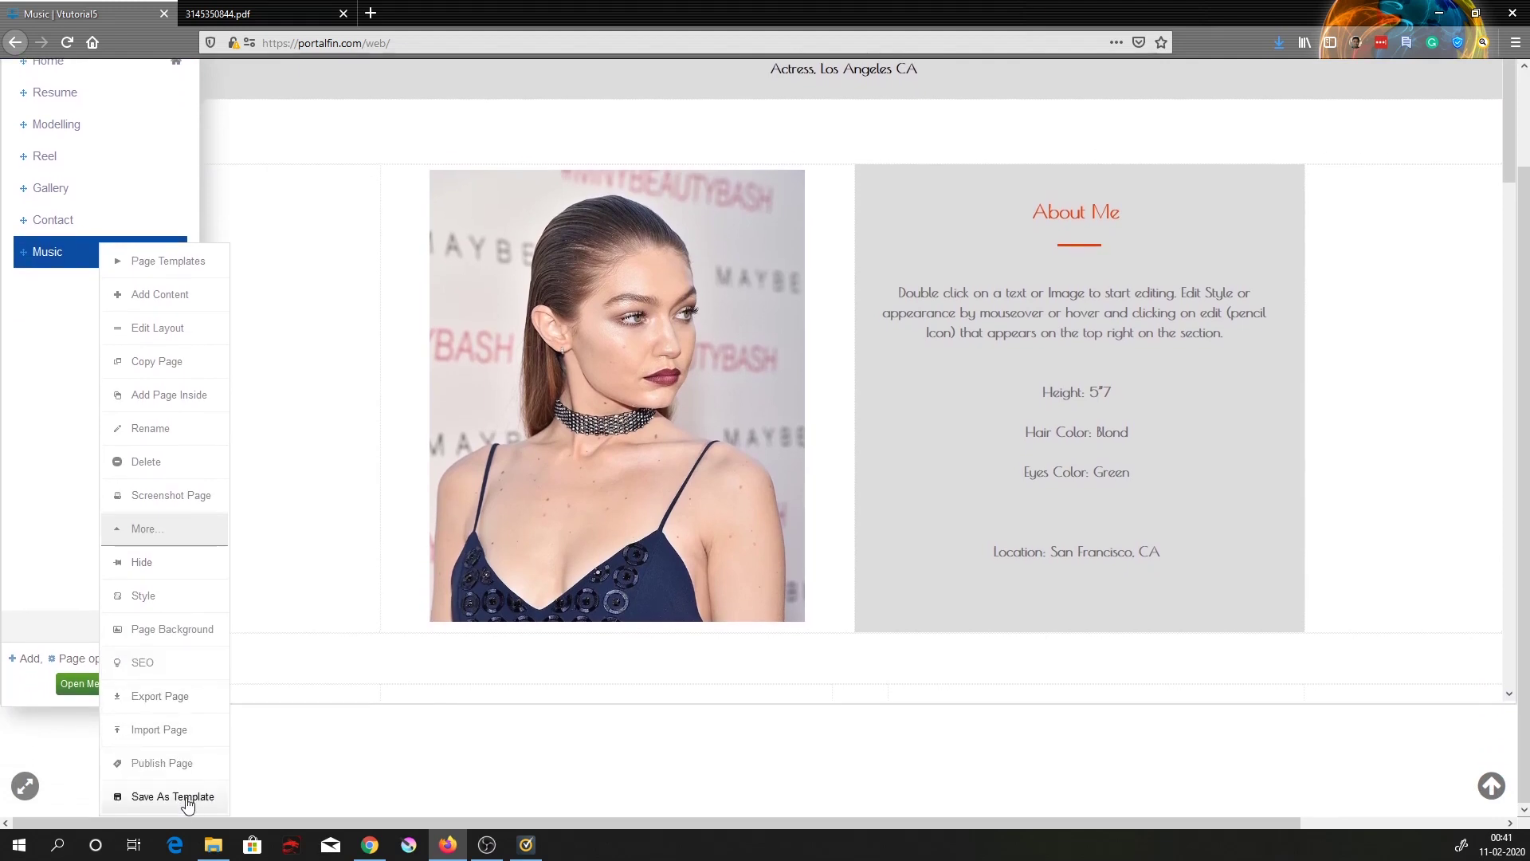
left_click(173, 797)
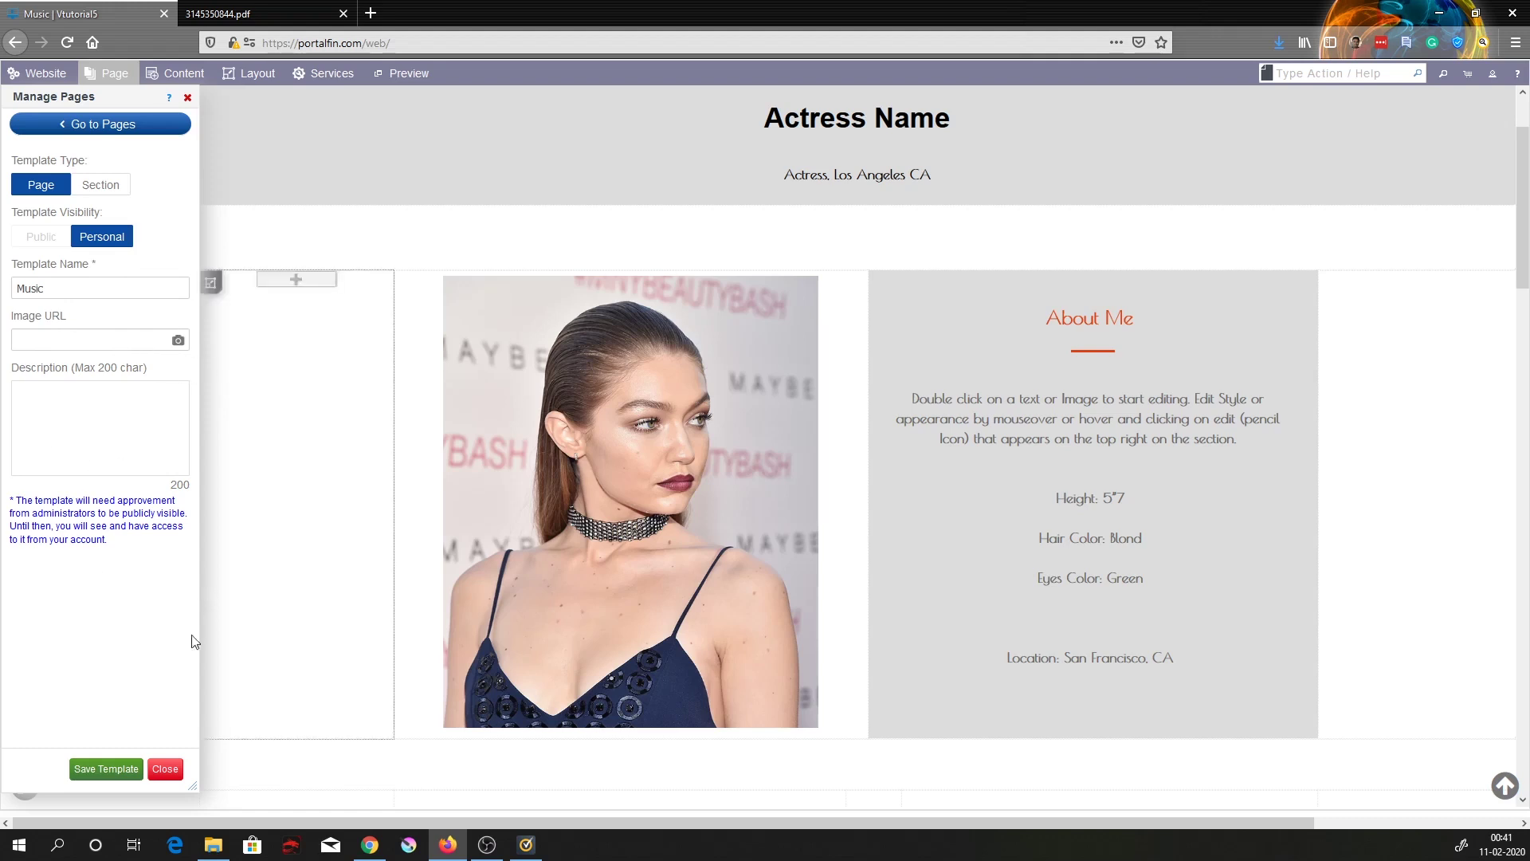
left_click(119, 771)
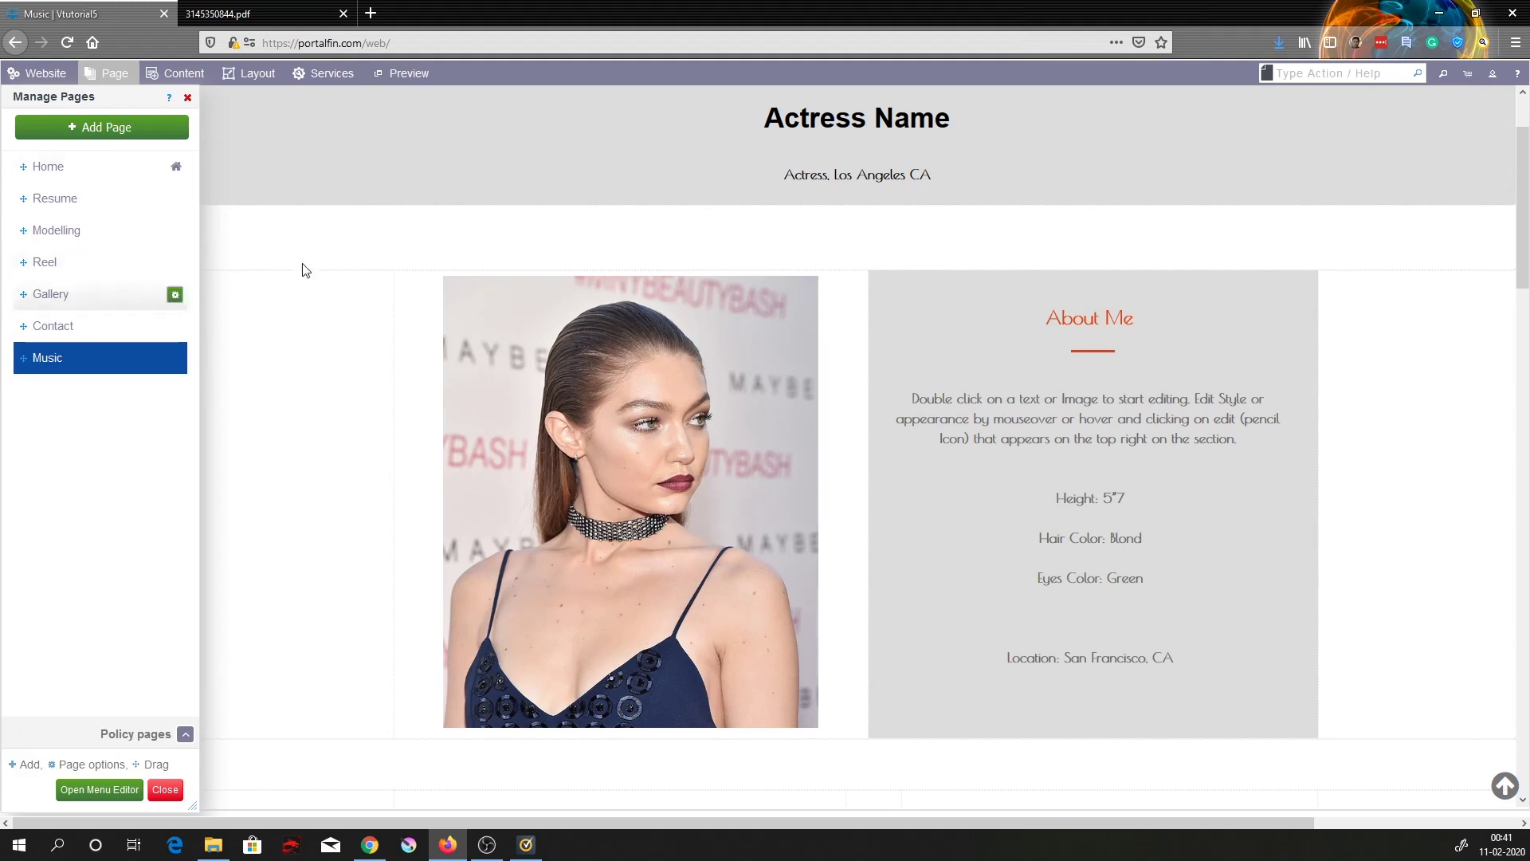
Start a new page and apply the Music template from My Templates after previewing it
left_click(111, 137)
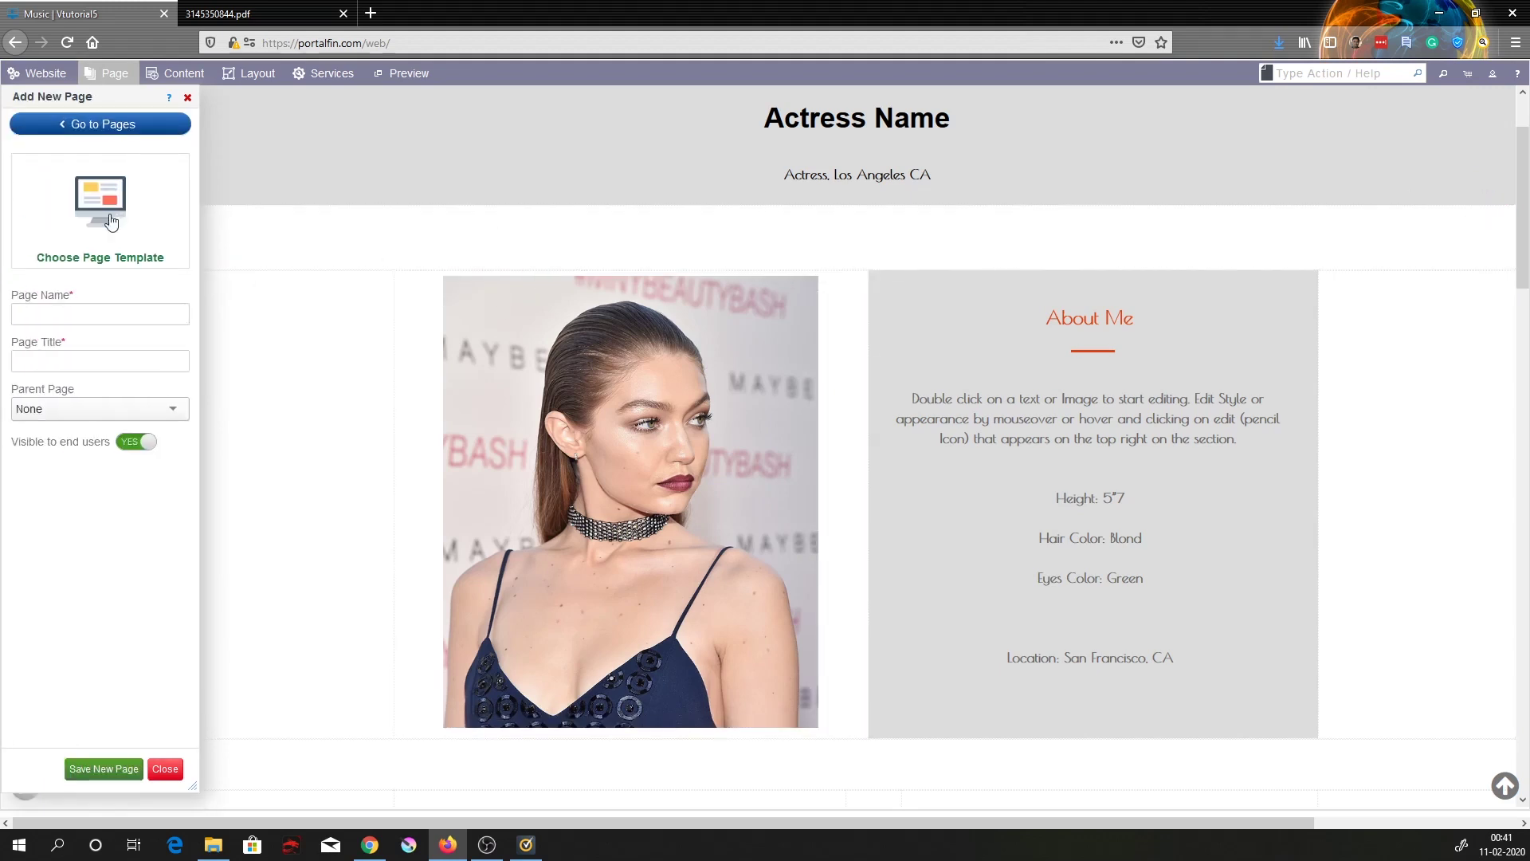
left_click(107, 261)
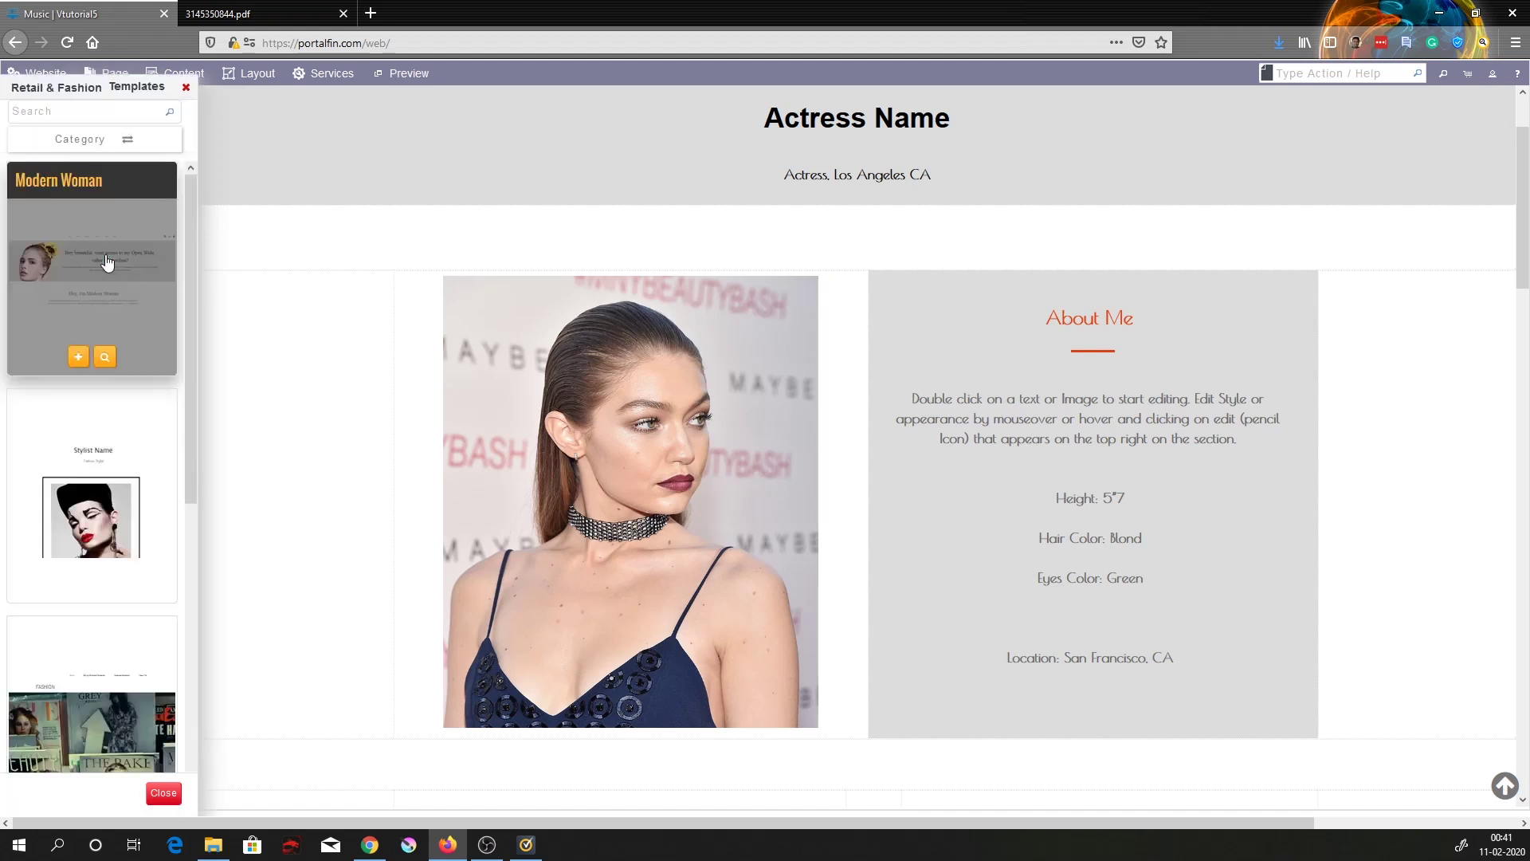
left_click(98, 143)
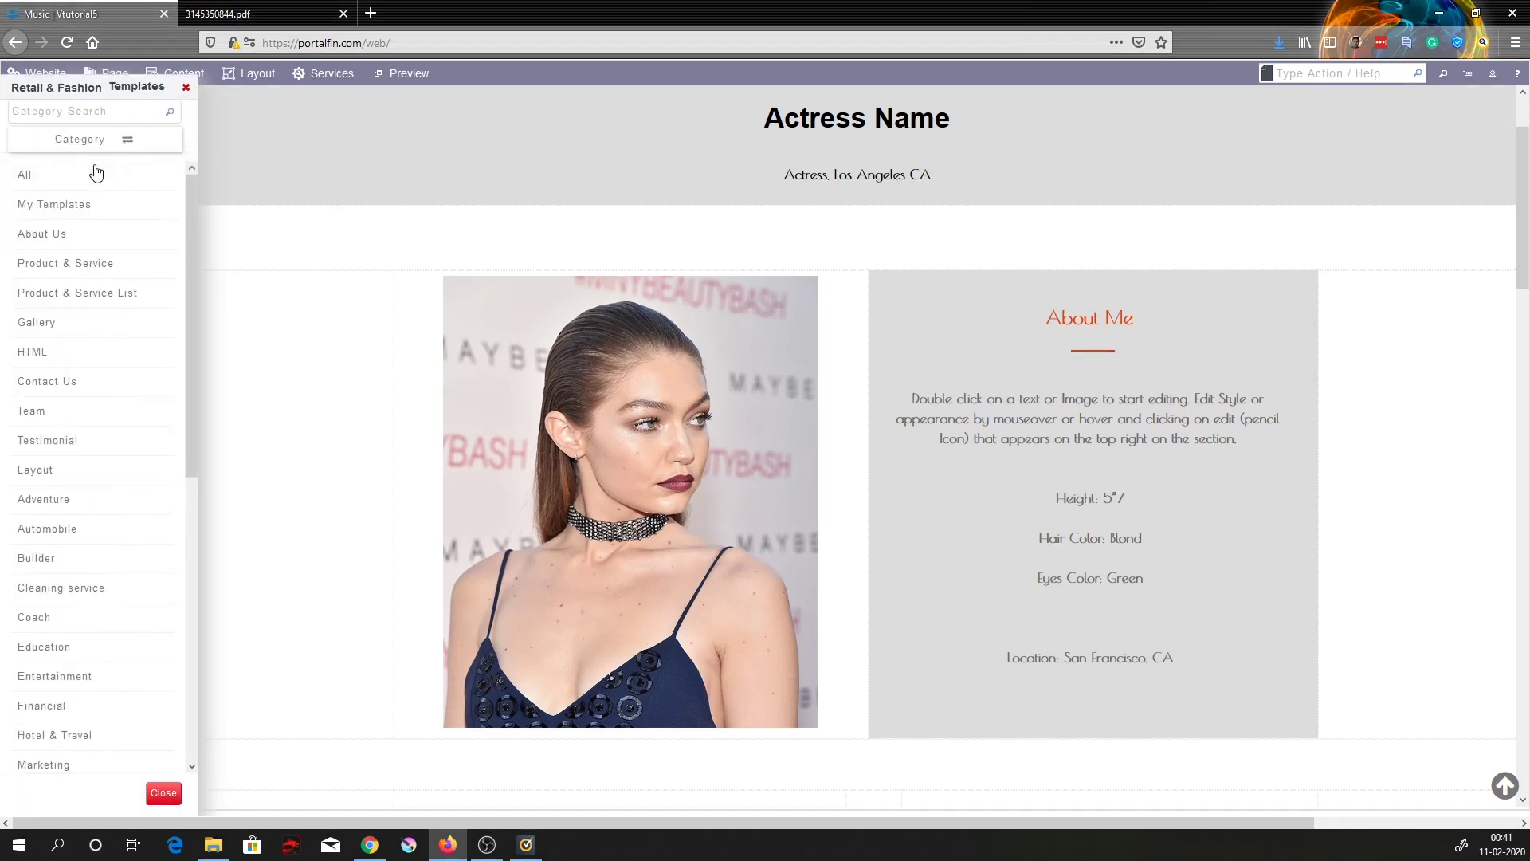
left_click(92, 205)
mouse_move(96, 287)
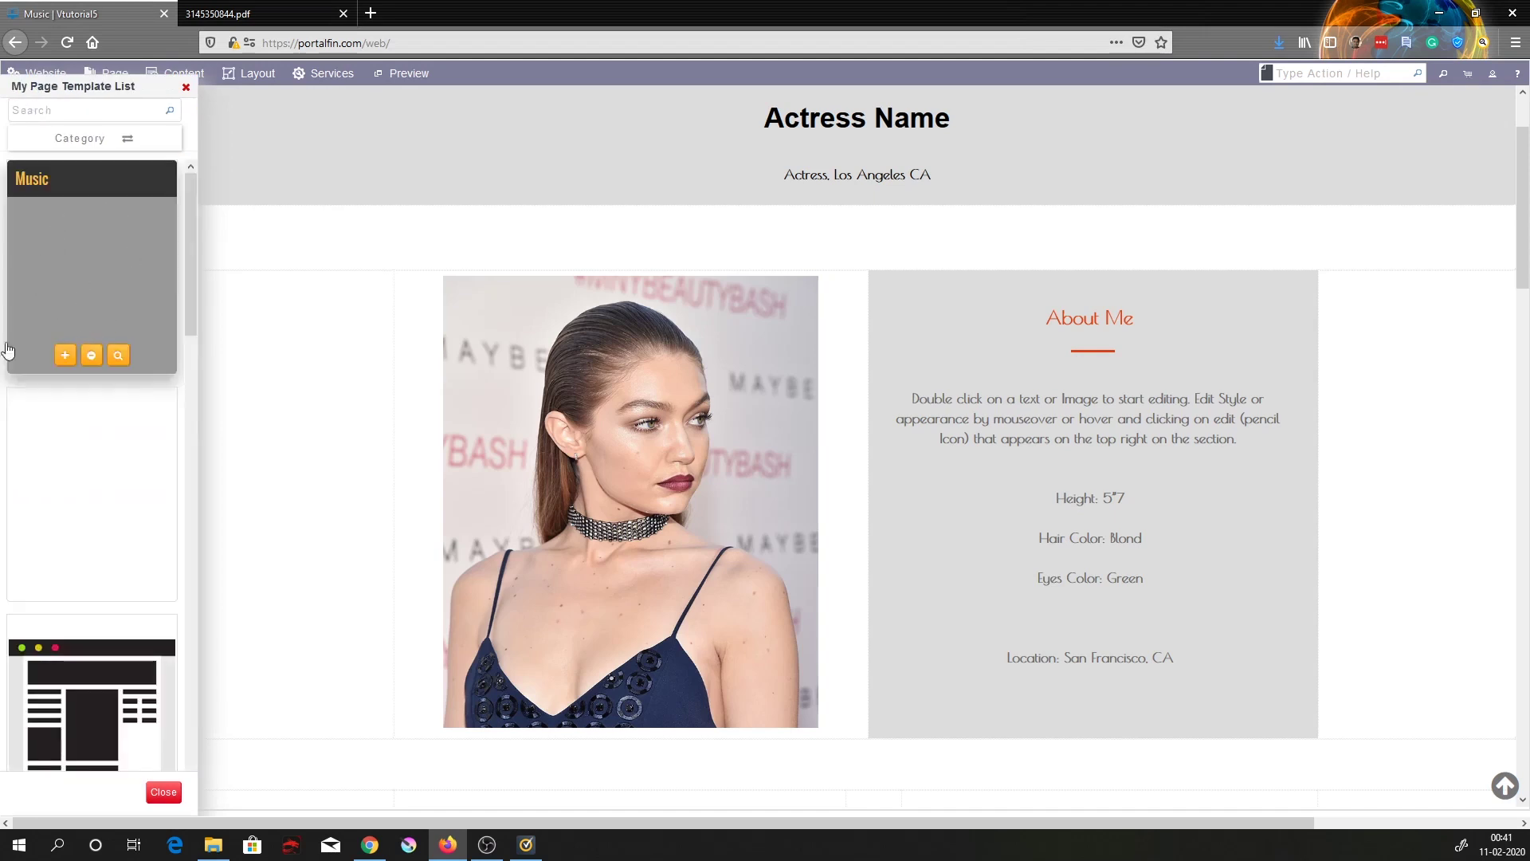
left_click(119, 358)
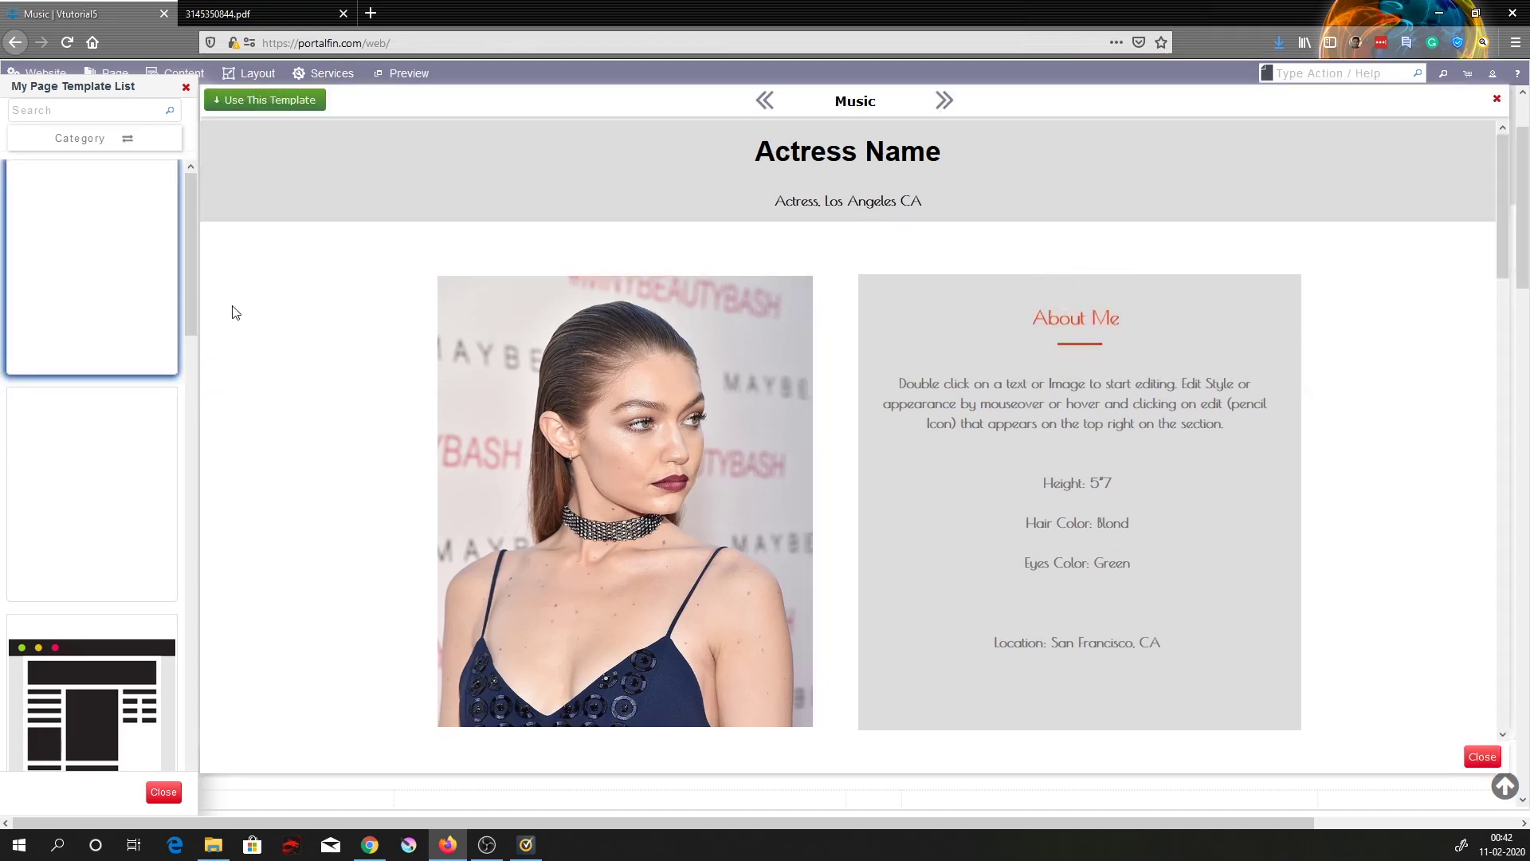
left_click(281, 101)
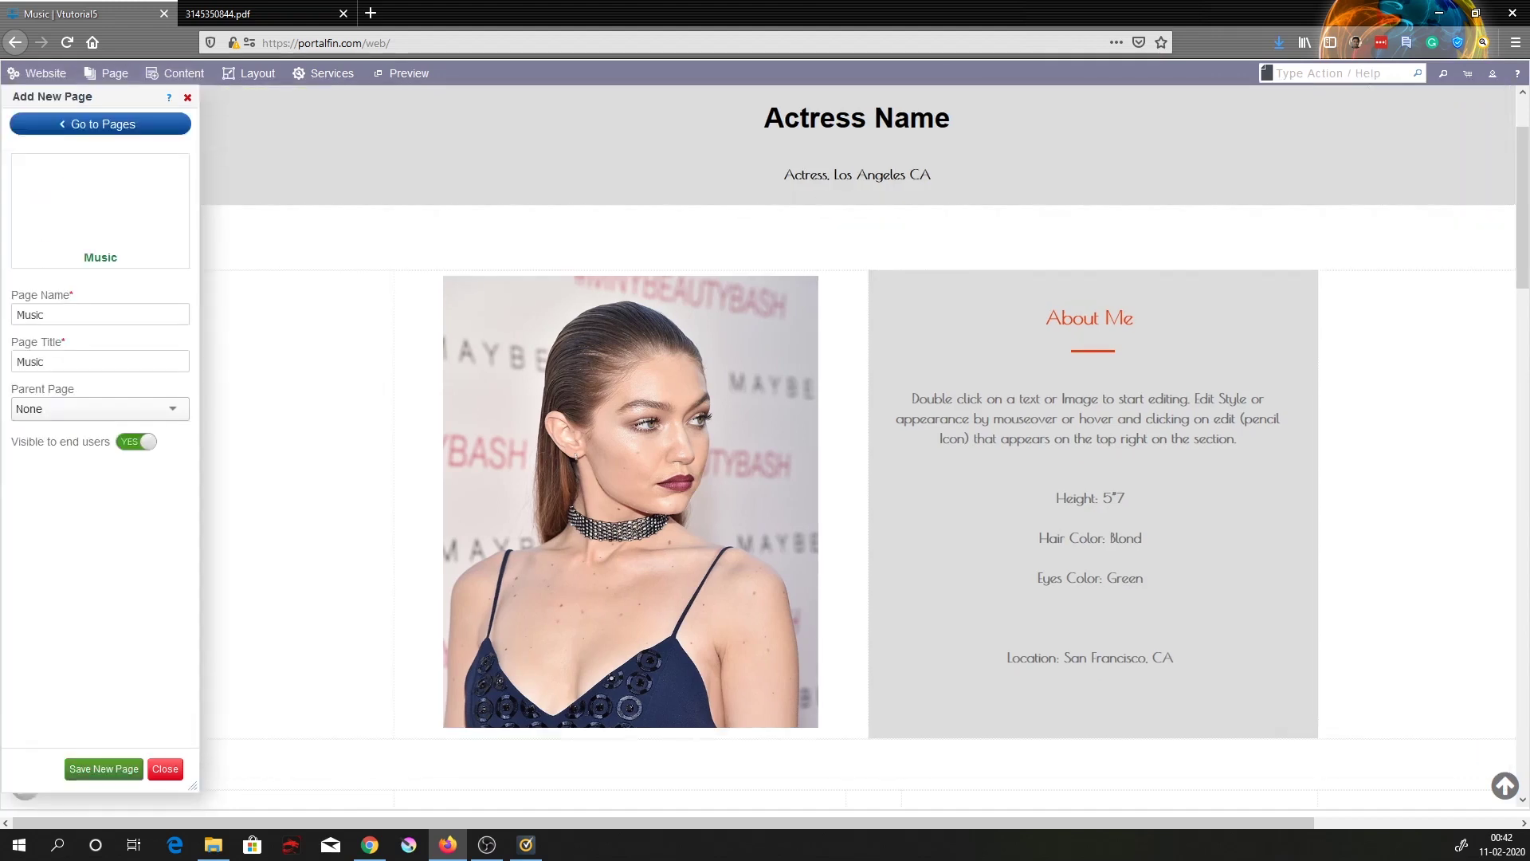
scroll(513, 349, "down", 1)
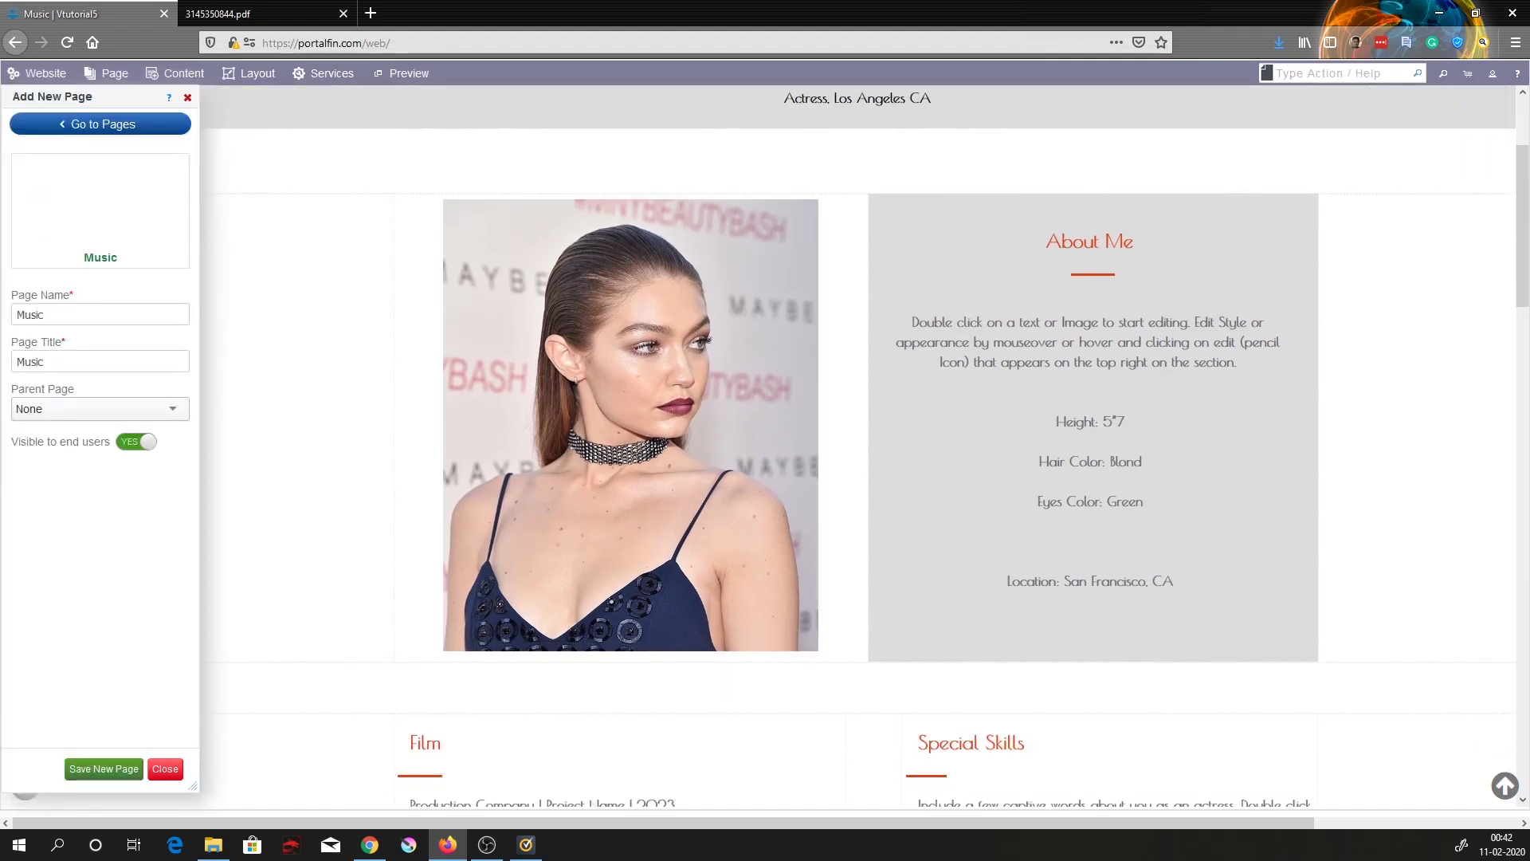
mouse_move(440, 468)
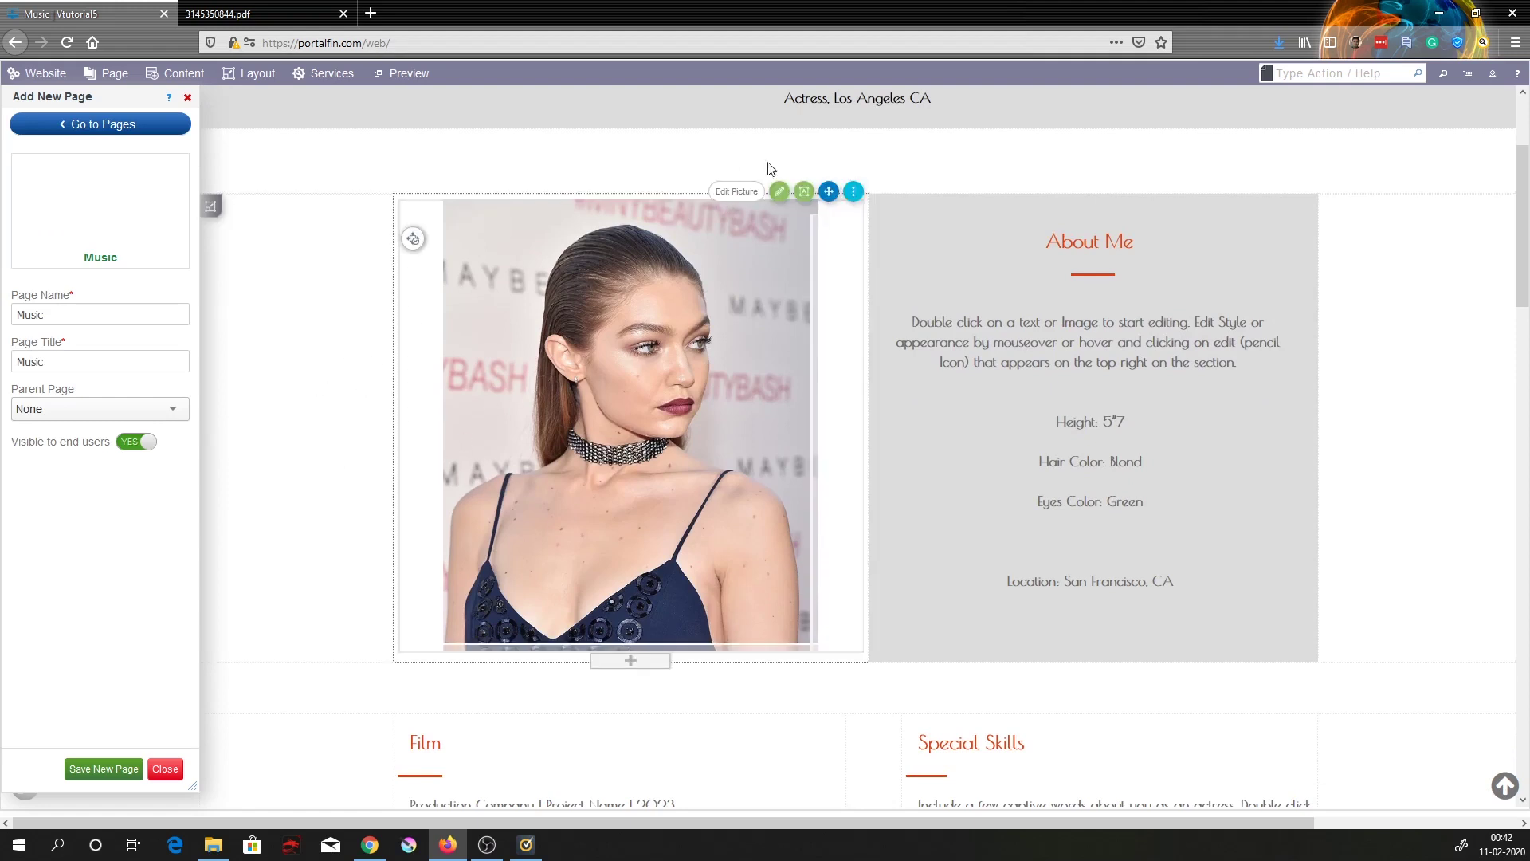
mouse_move(906, 398)
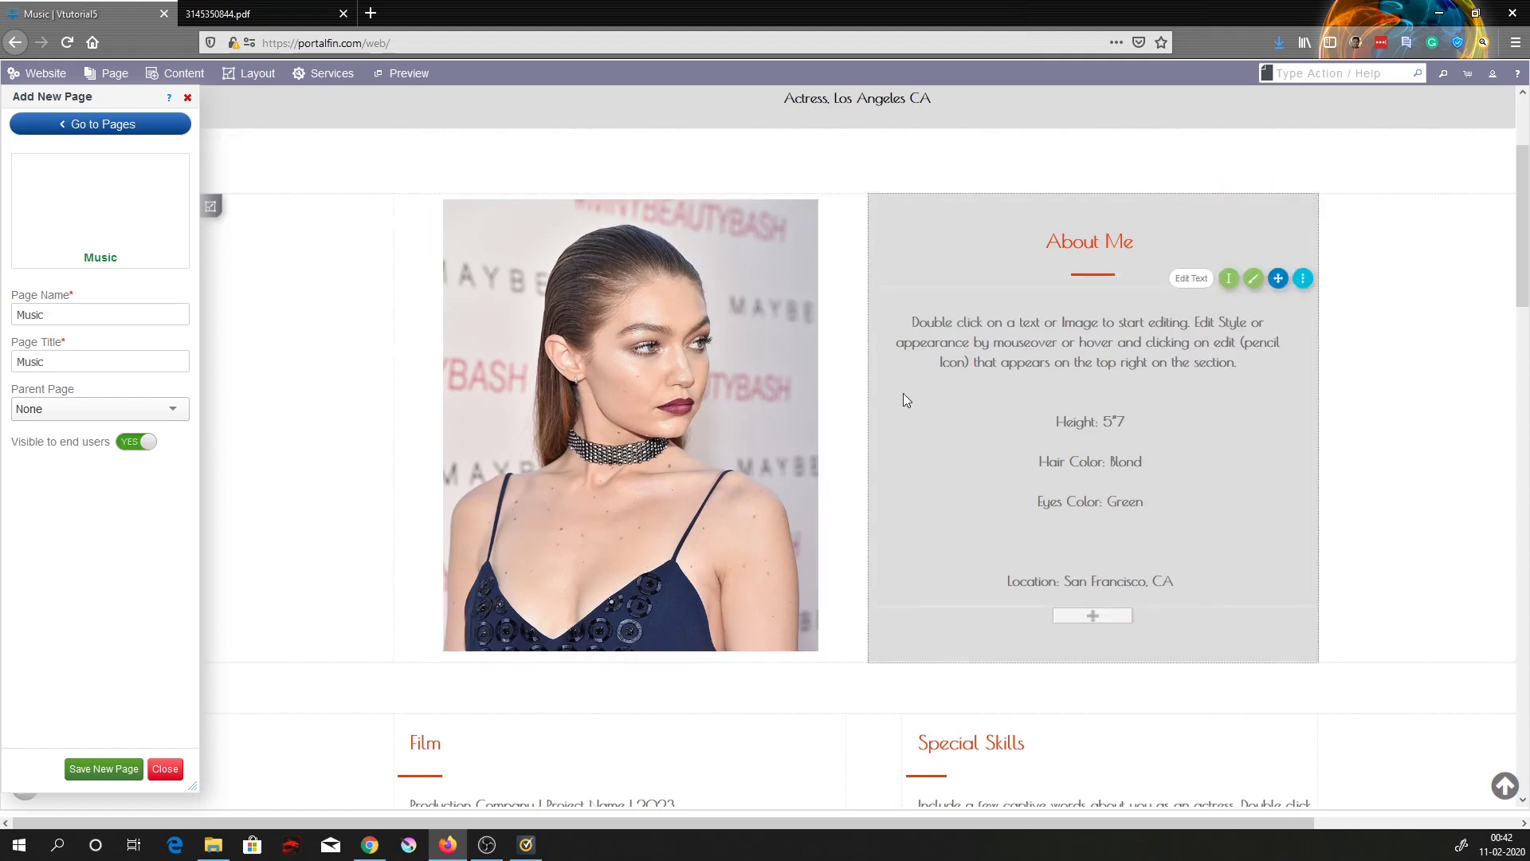